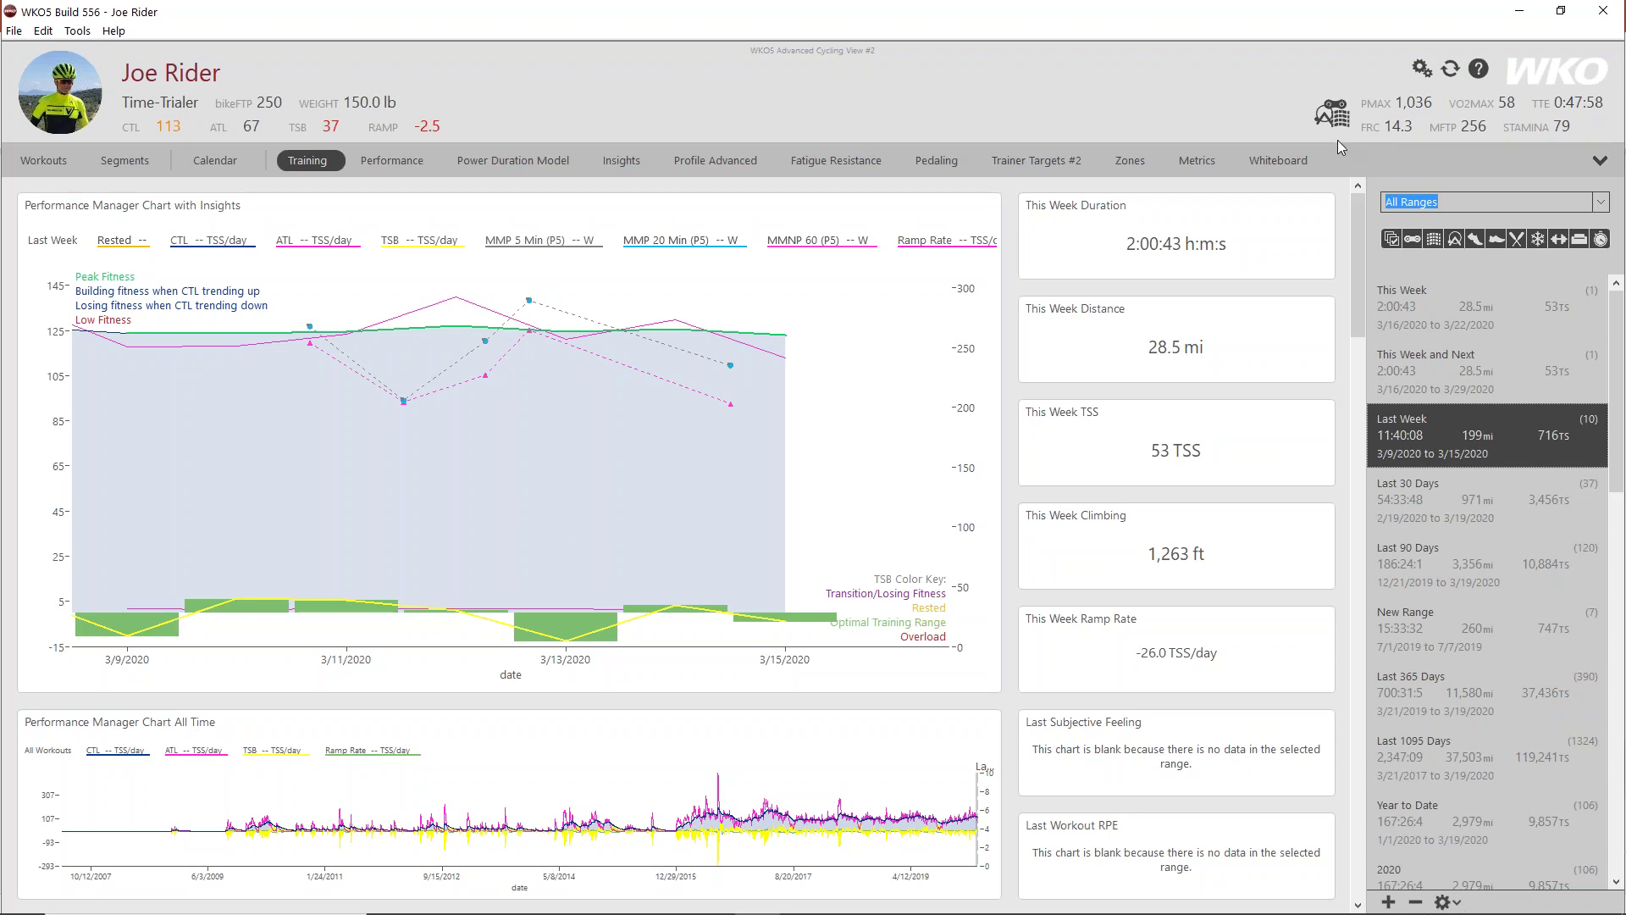
# Step: Enlarge the athlete header area and shrink it back to its compact height
pyautogui.moveTo(1331, 177); pyautogui.dragTo(1333, 230)
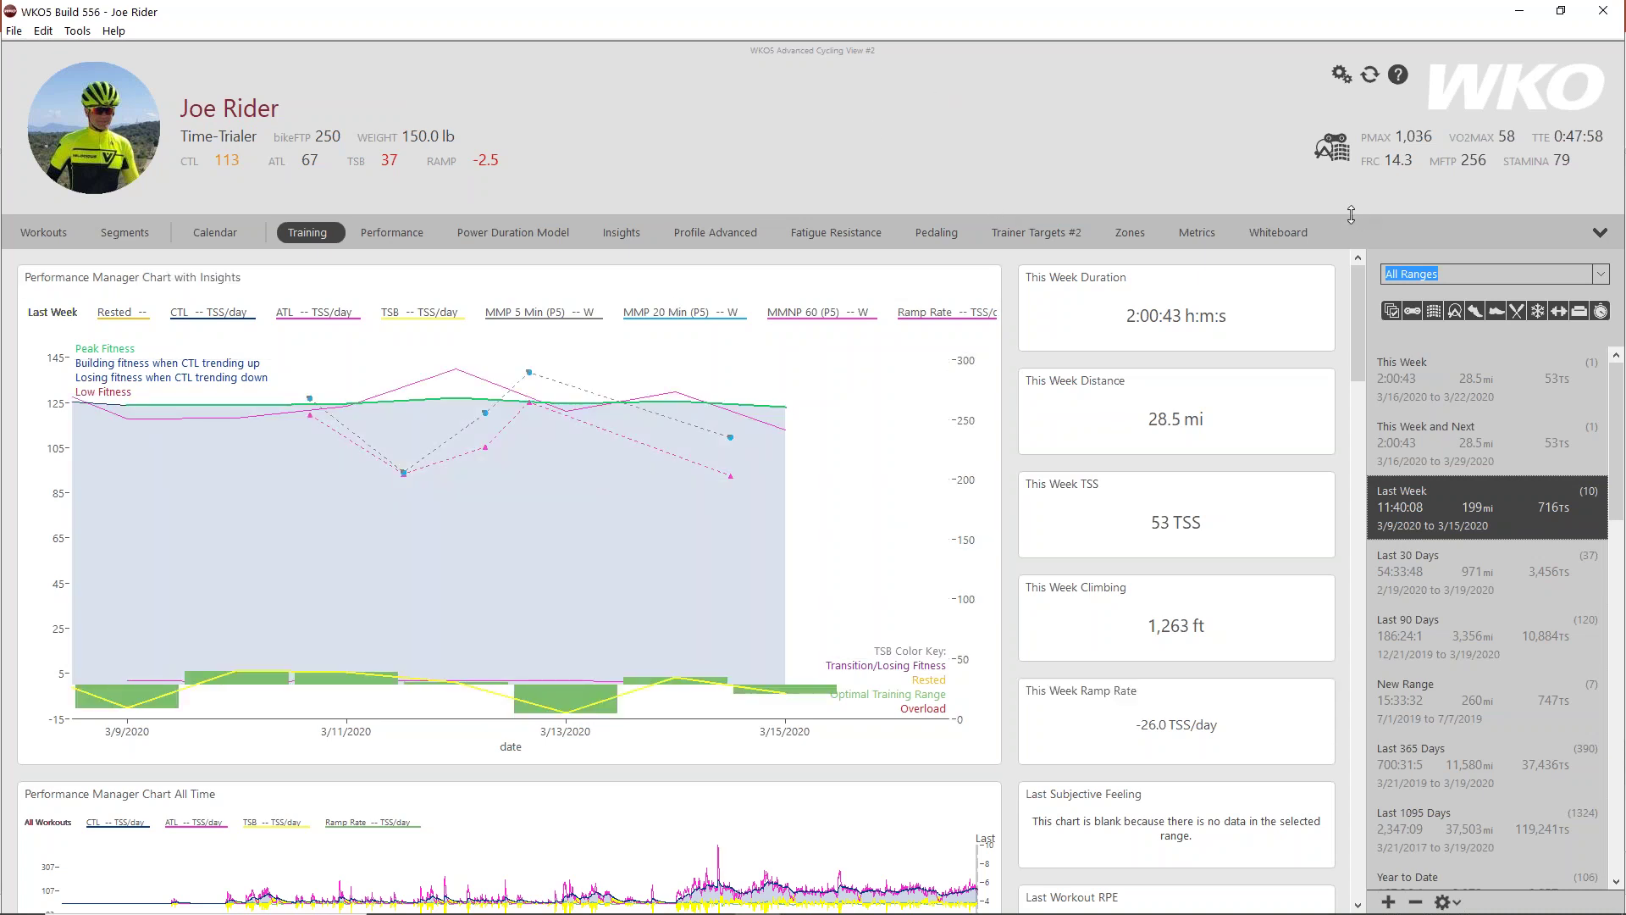
pyautogui.moveTo(1351, 214); pyautogui.dragTo(1357, 142)
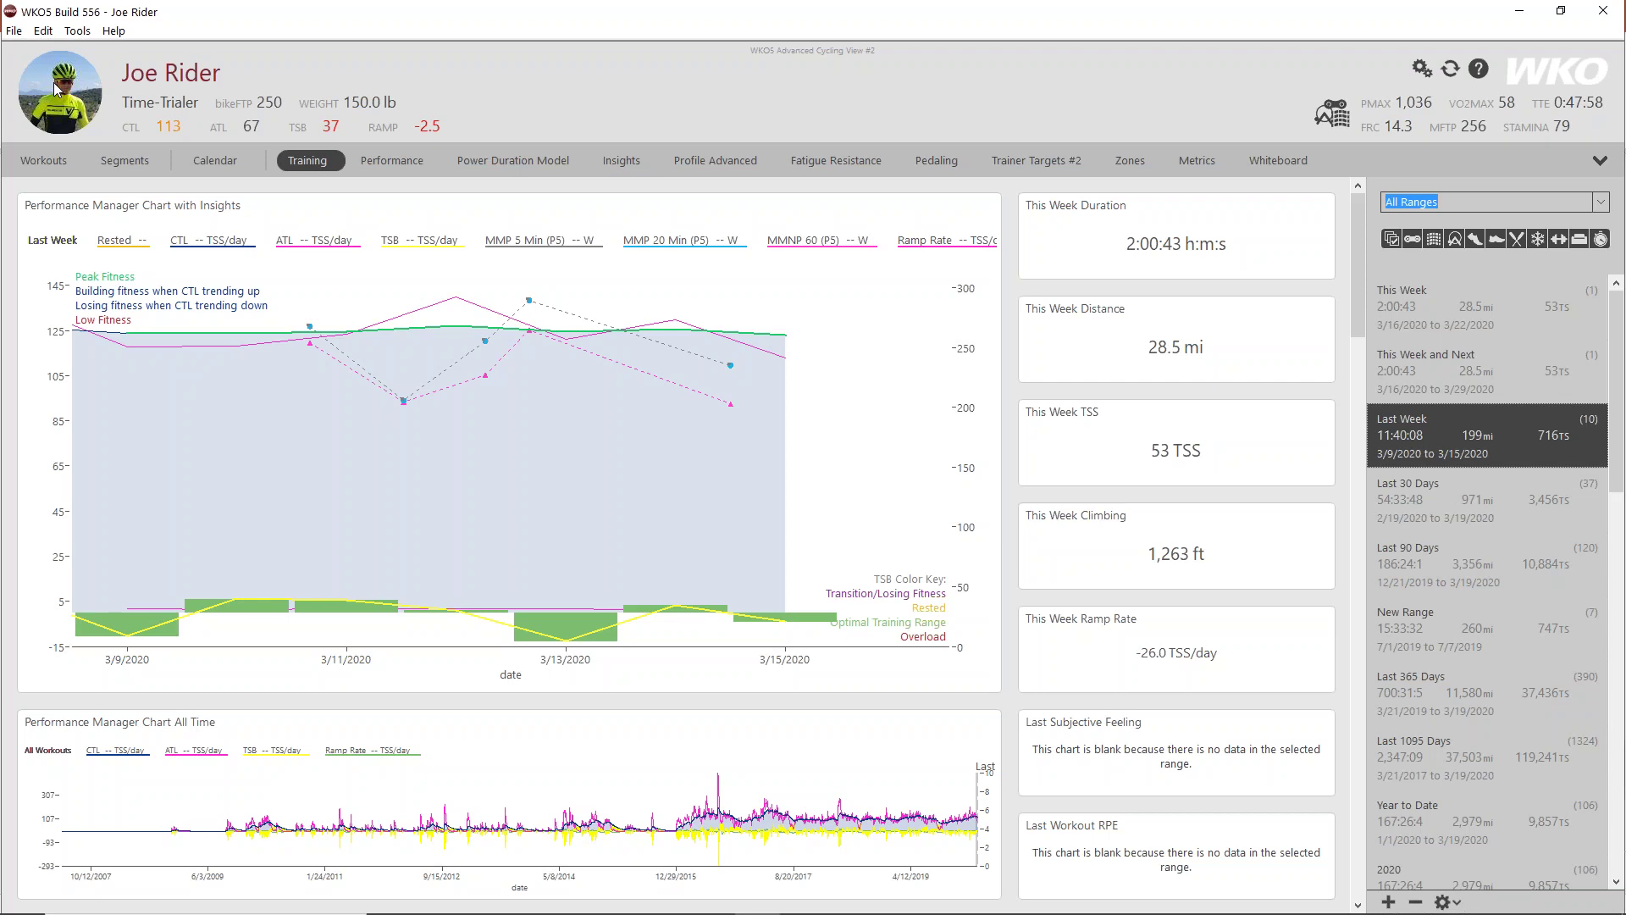
# Step: Open the current athlete's details and view the recorded history of the Fatigue metric
pyautogui.moveTo(135, 84)
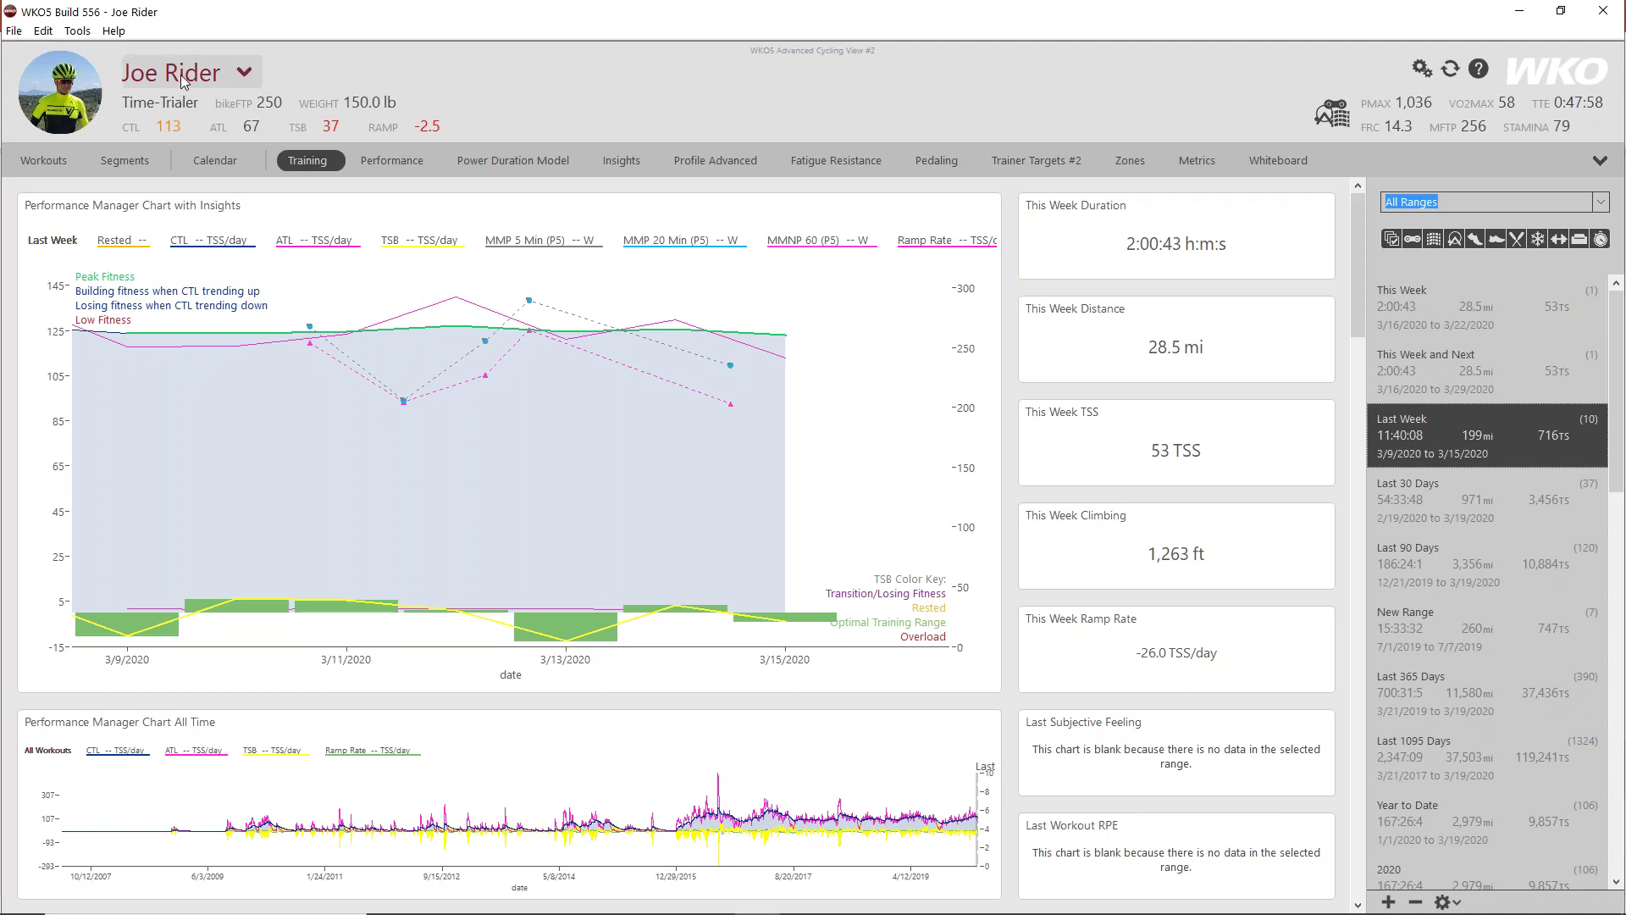
pyautogui.click(160, 75)
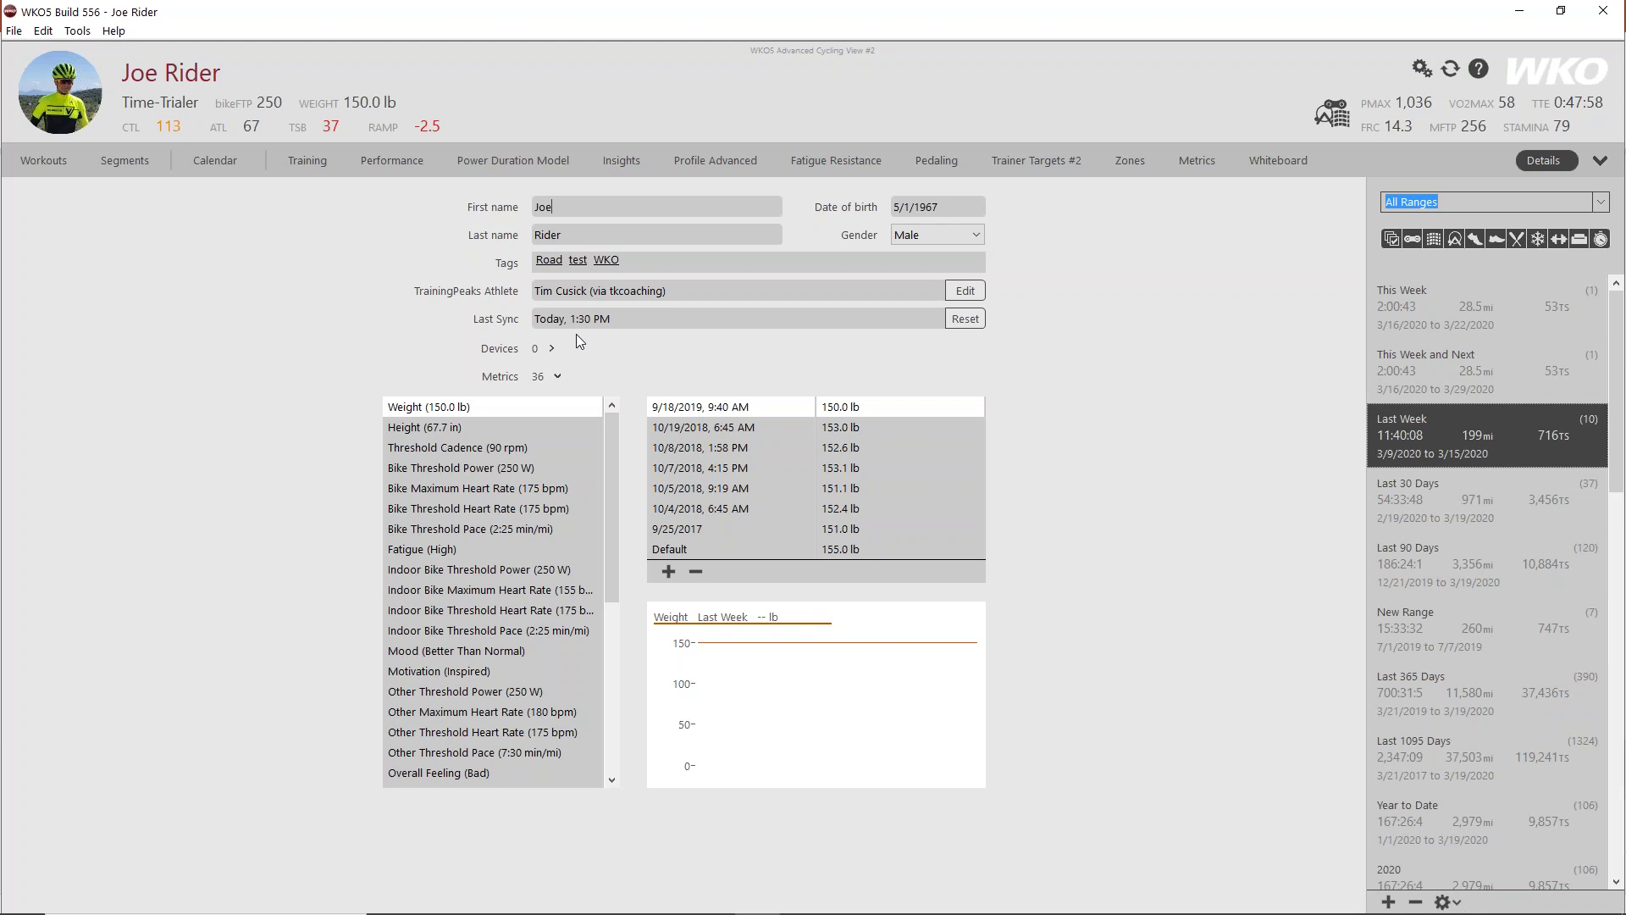
pyautogui.click(557, 376)
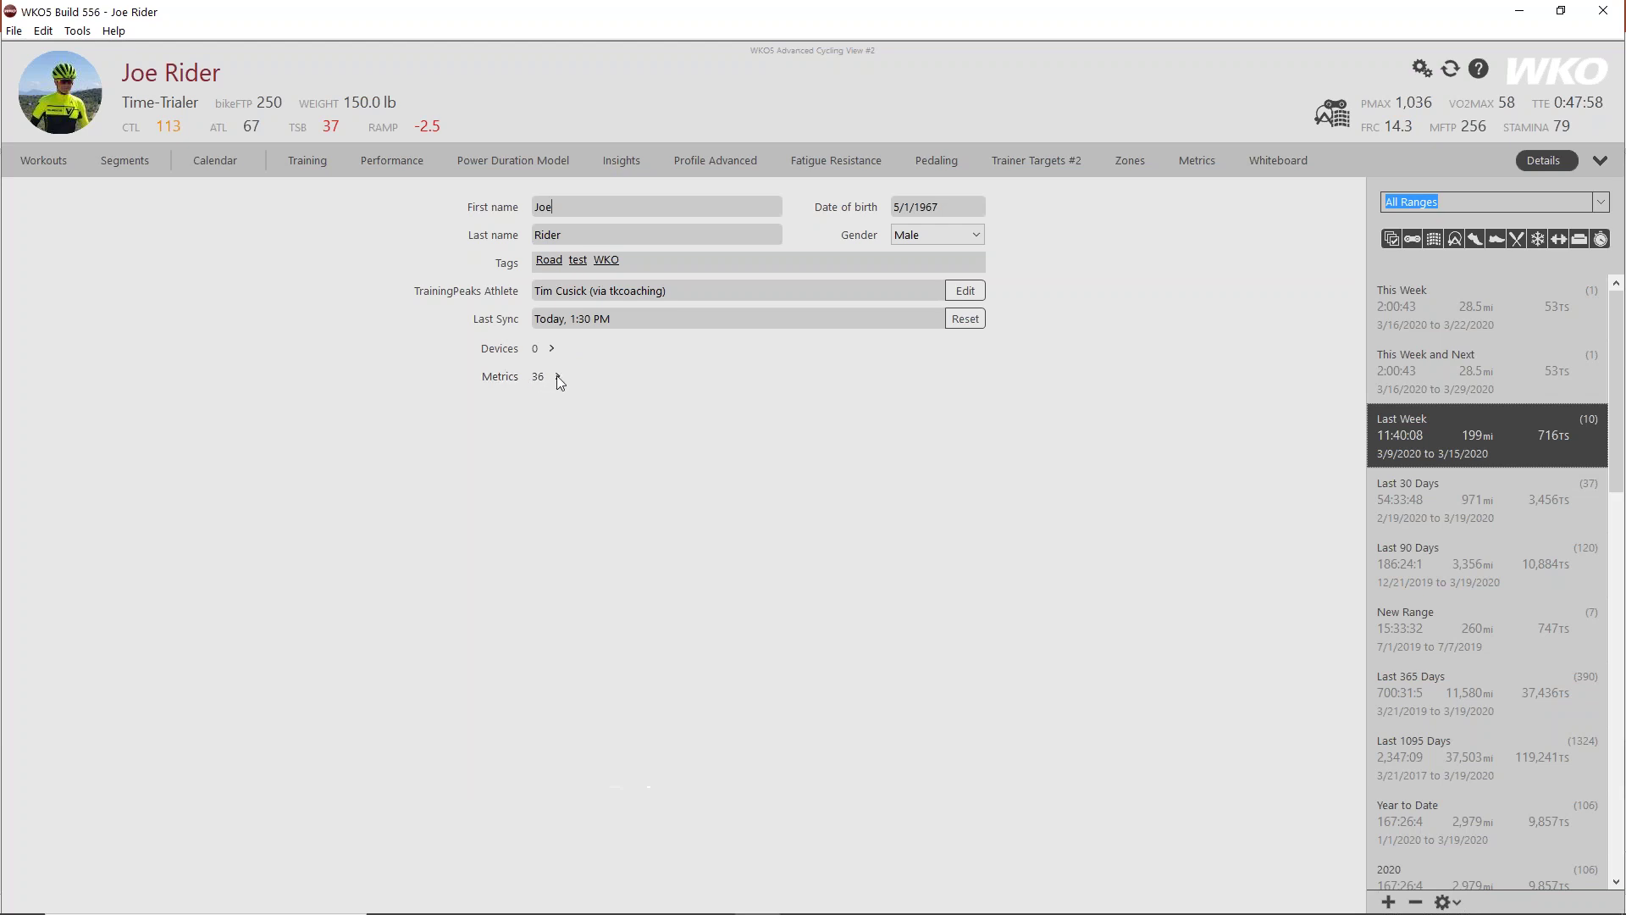
pyautogui.click(557, 376)
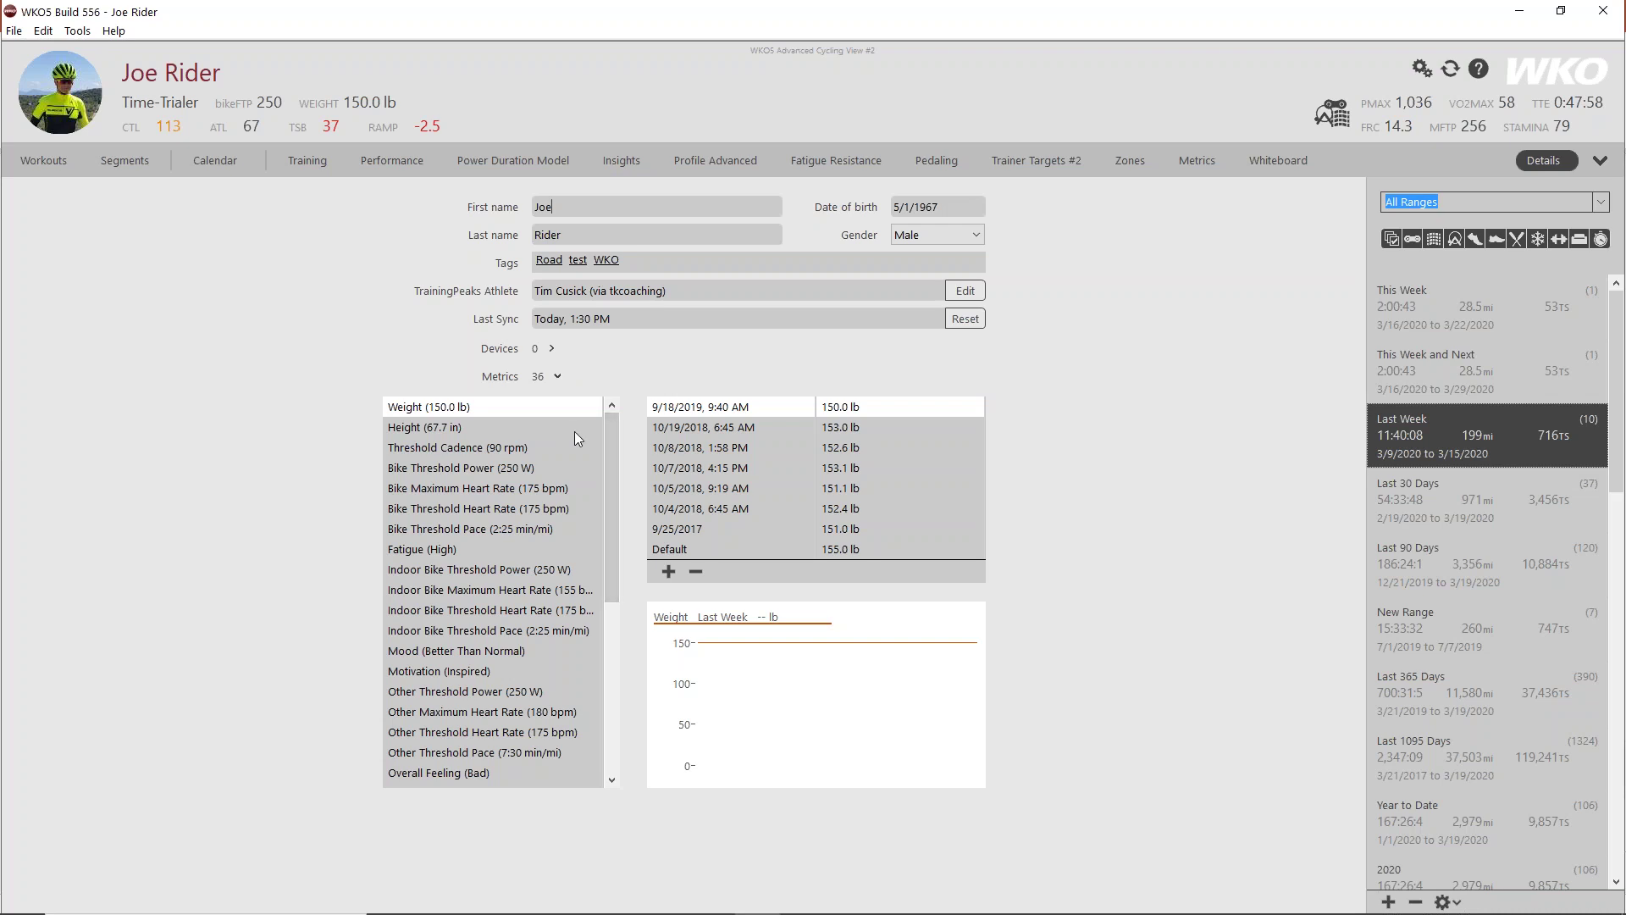
pyautogui.click(473, 631)
pyautogui.click(420, 550)
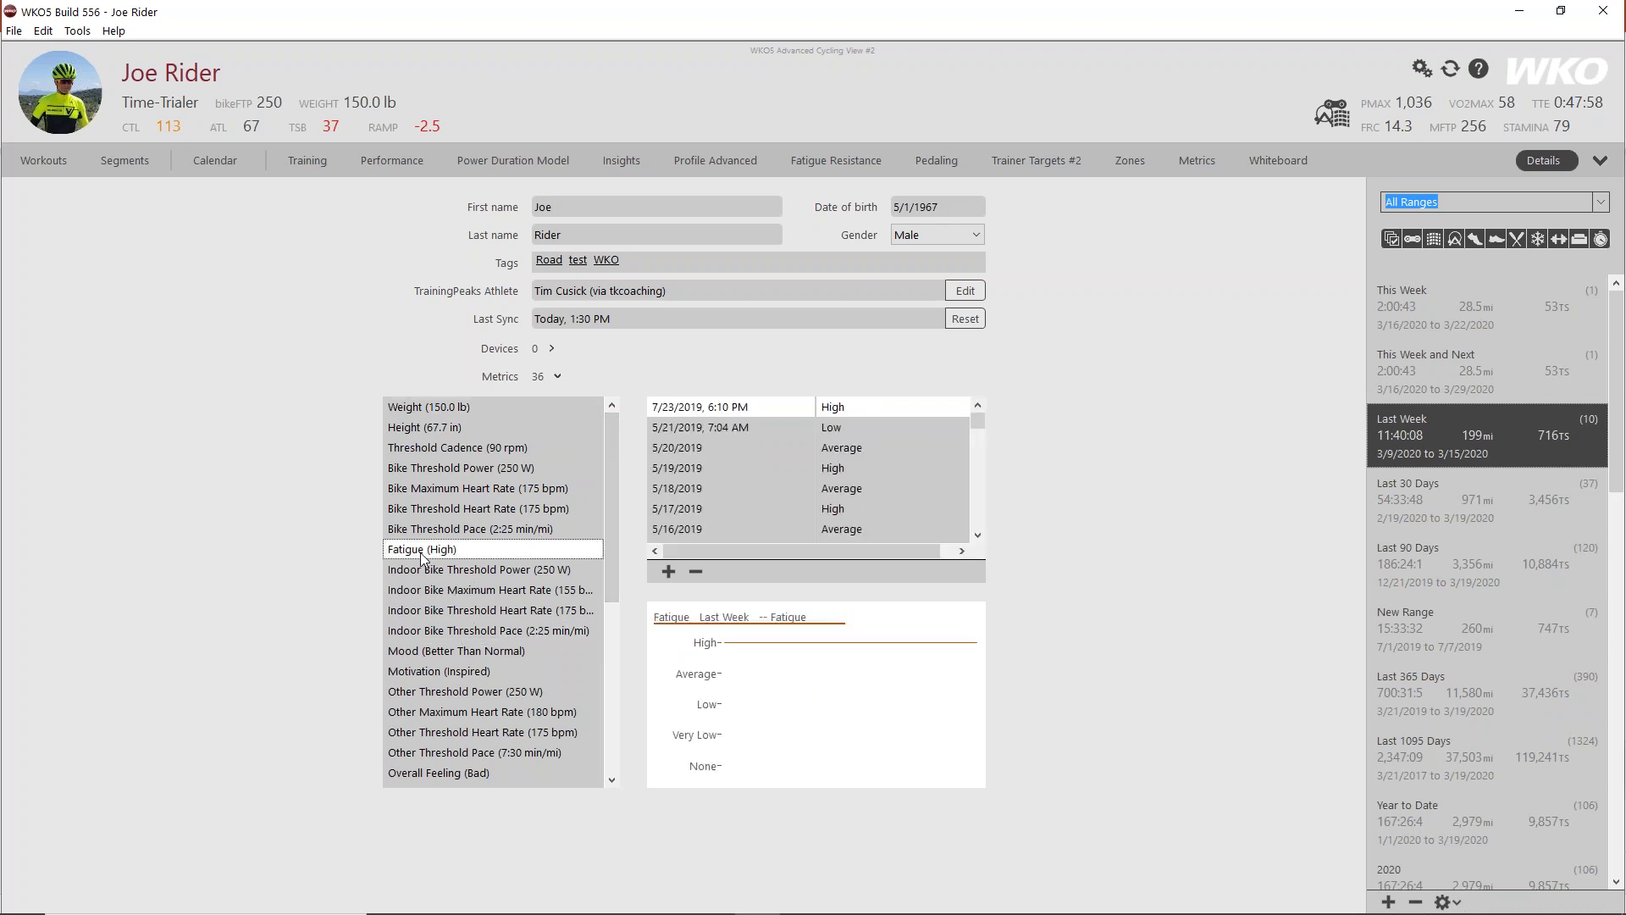
pyautogui.moveTo(607, 512)
pyautogui.mouseDown()
pyautogui.moveTo(607, 696)
pyautogui.moveTo(601, 490)
pyautogui.mouseUp()
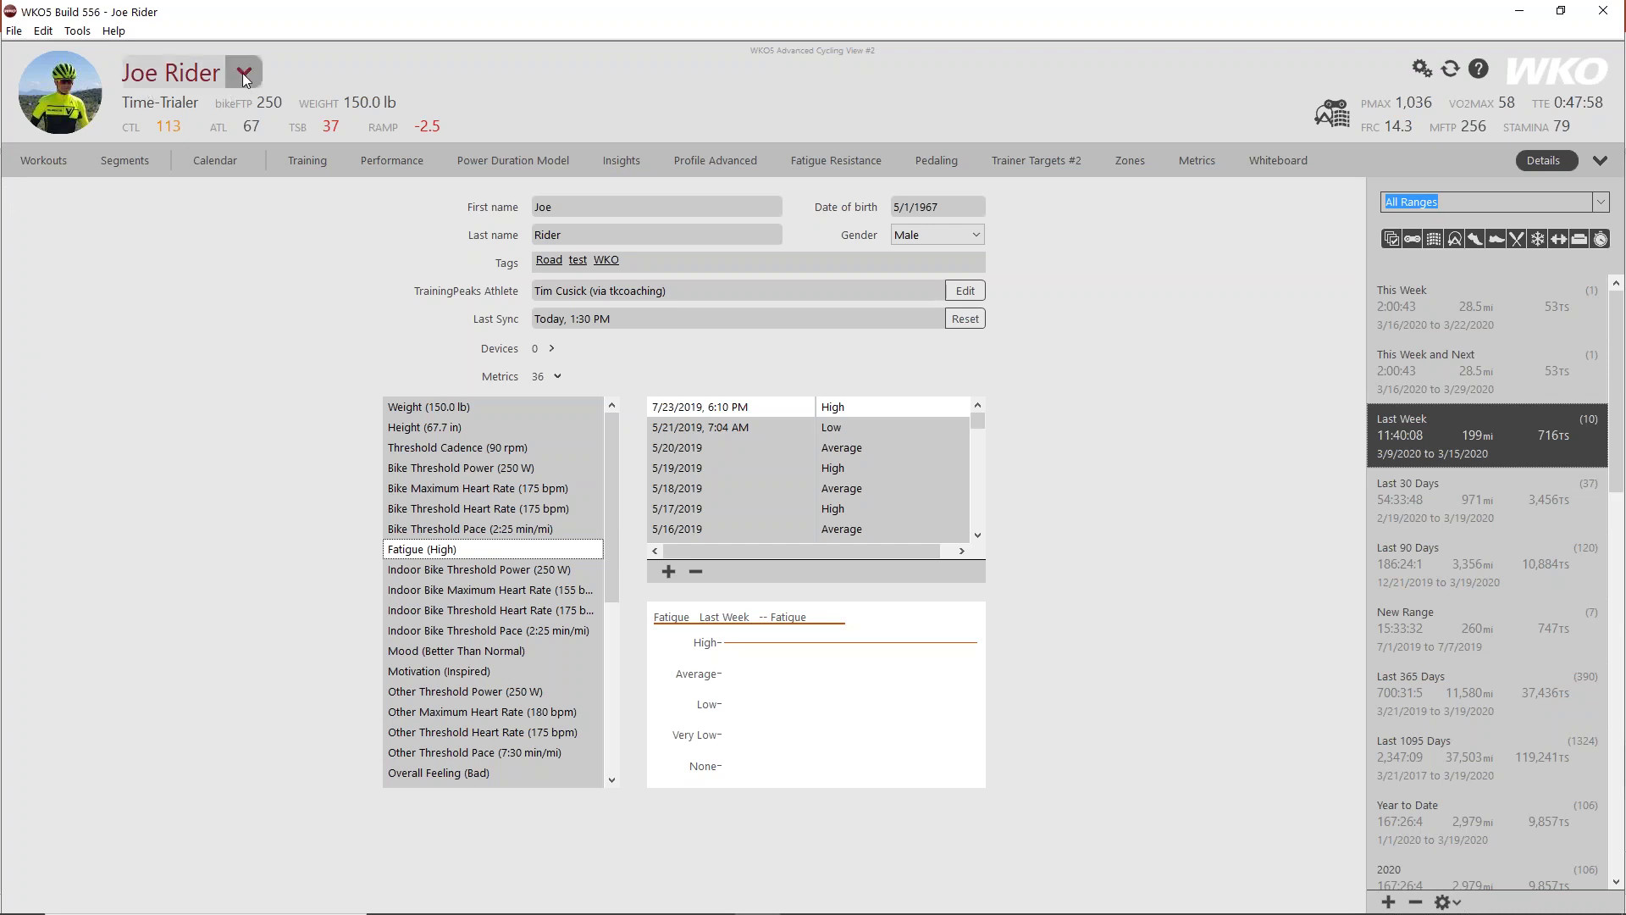
# Step: Open the athlete list and set its filter to All Athletes
pyautogui.click(245, 76)
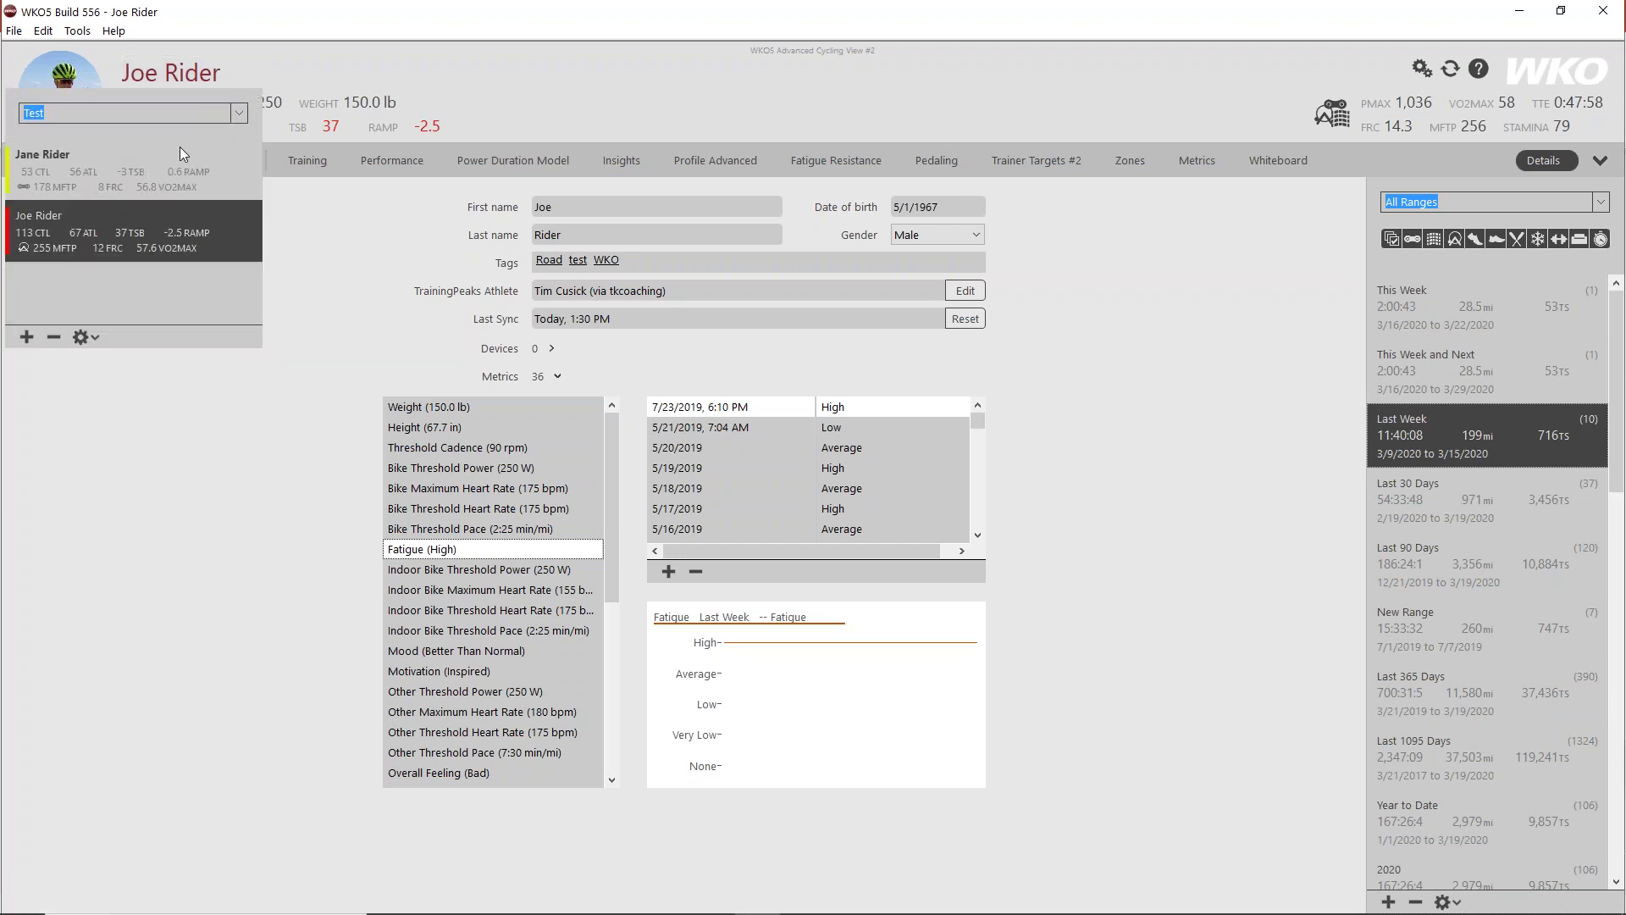
pyautogui.click(239, 115)
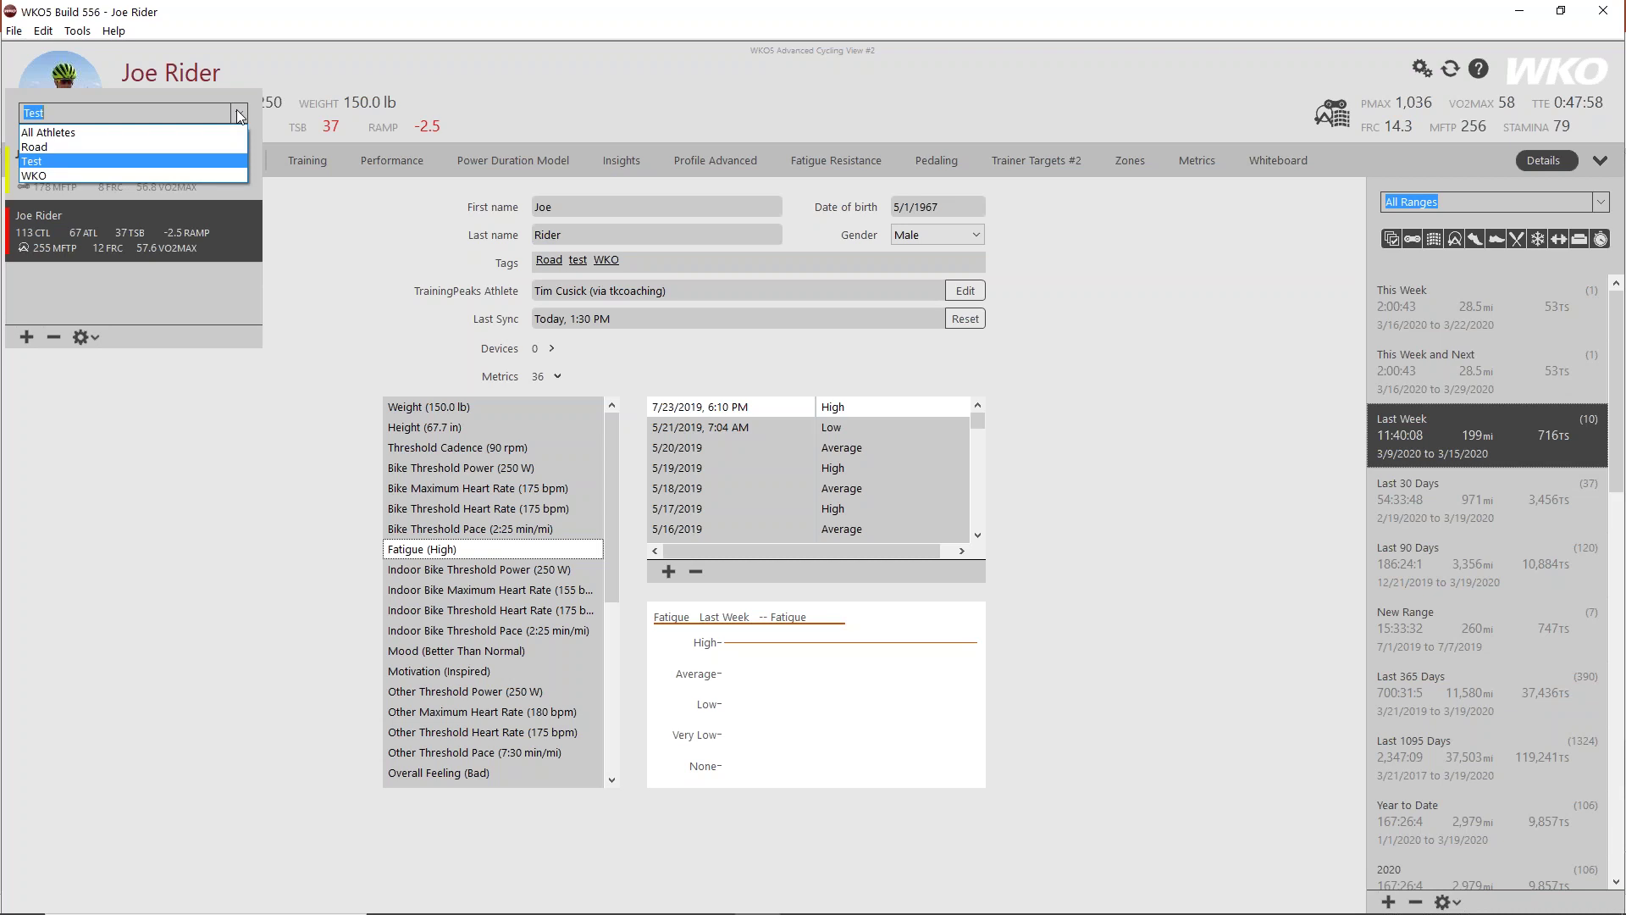
pyautogui.click(240, 114)
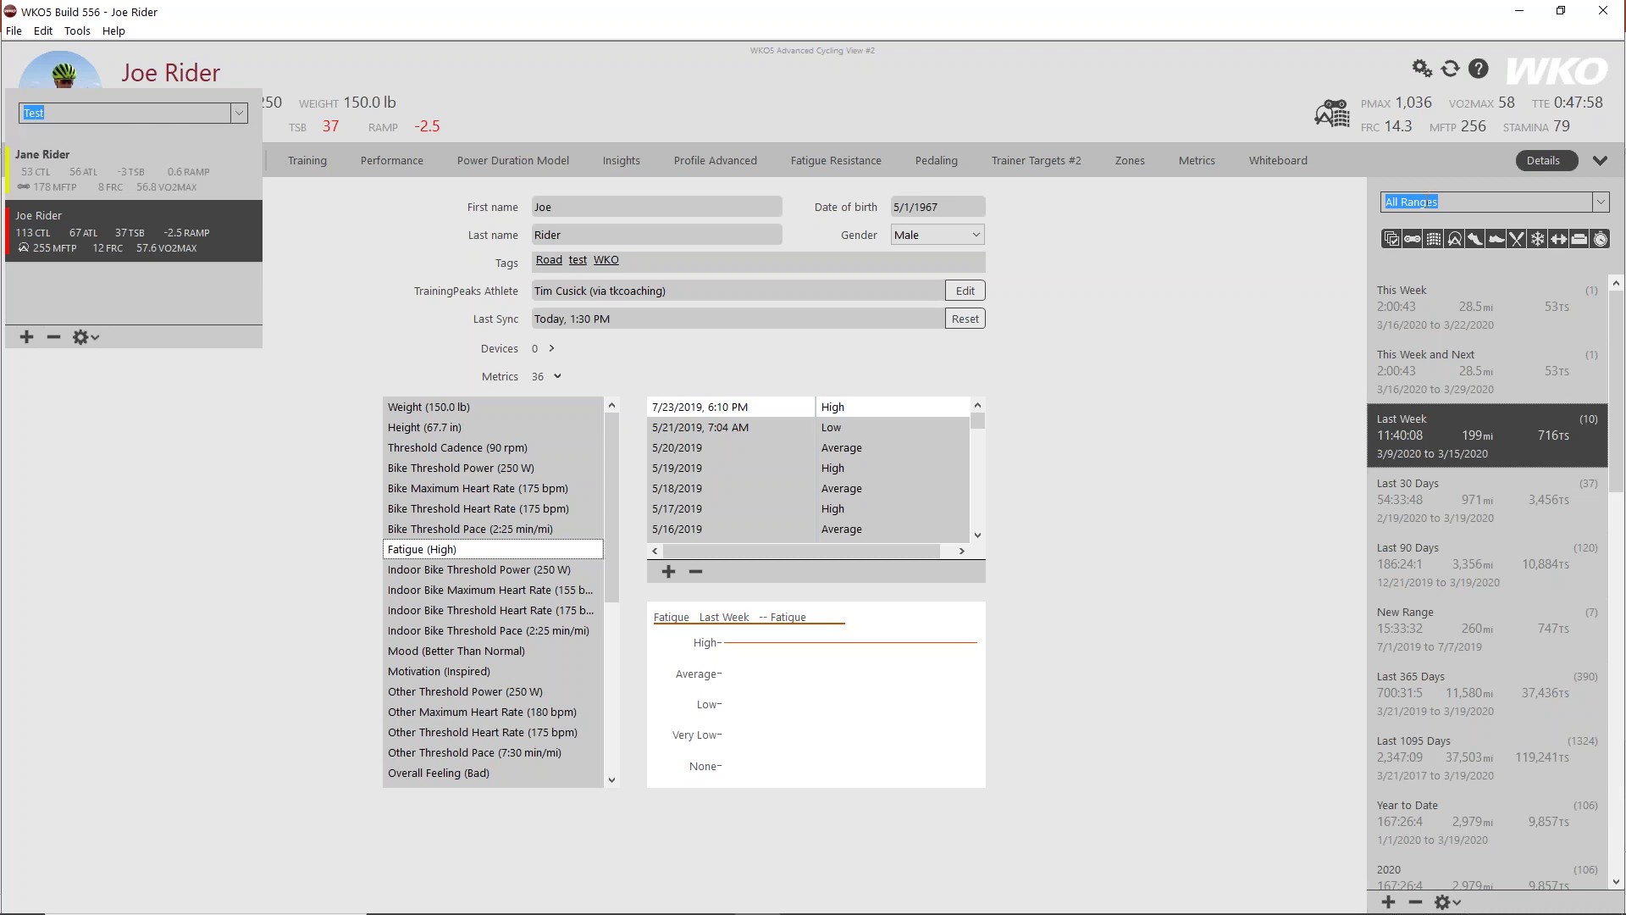
pyautogui.click(241, 115)
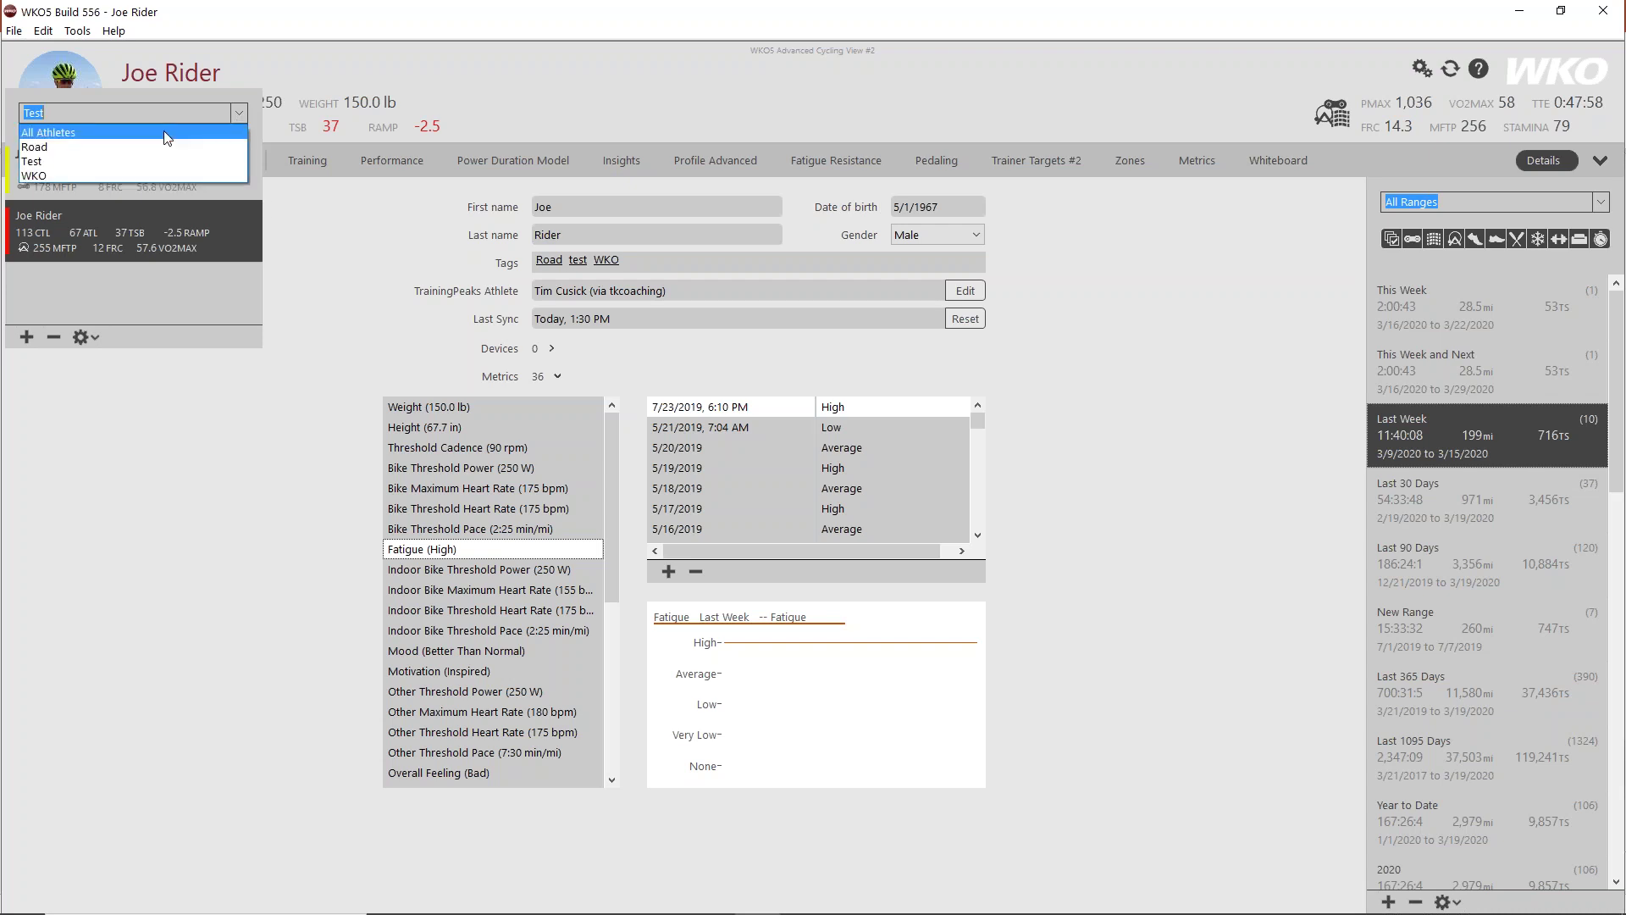
pyautogui.click(147, 143)
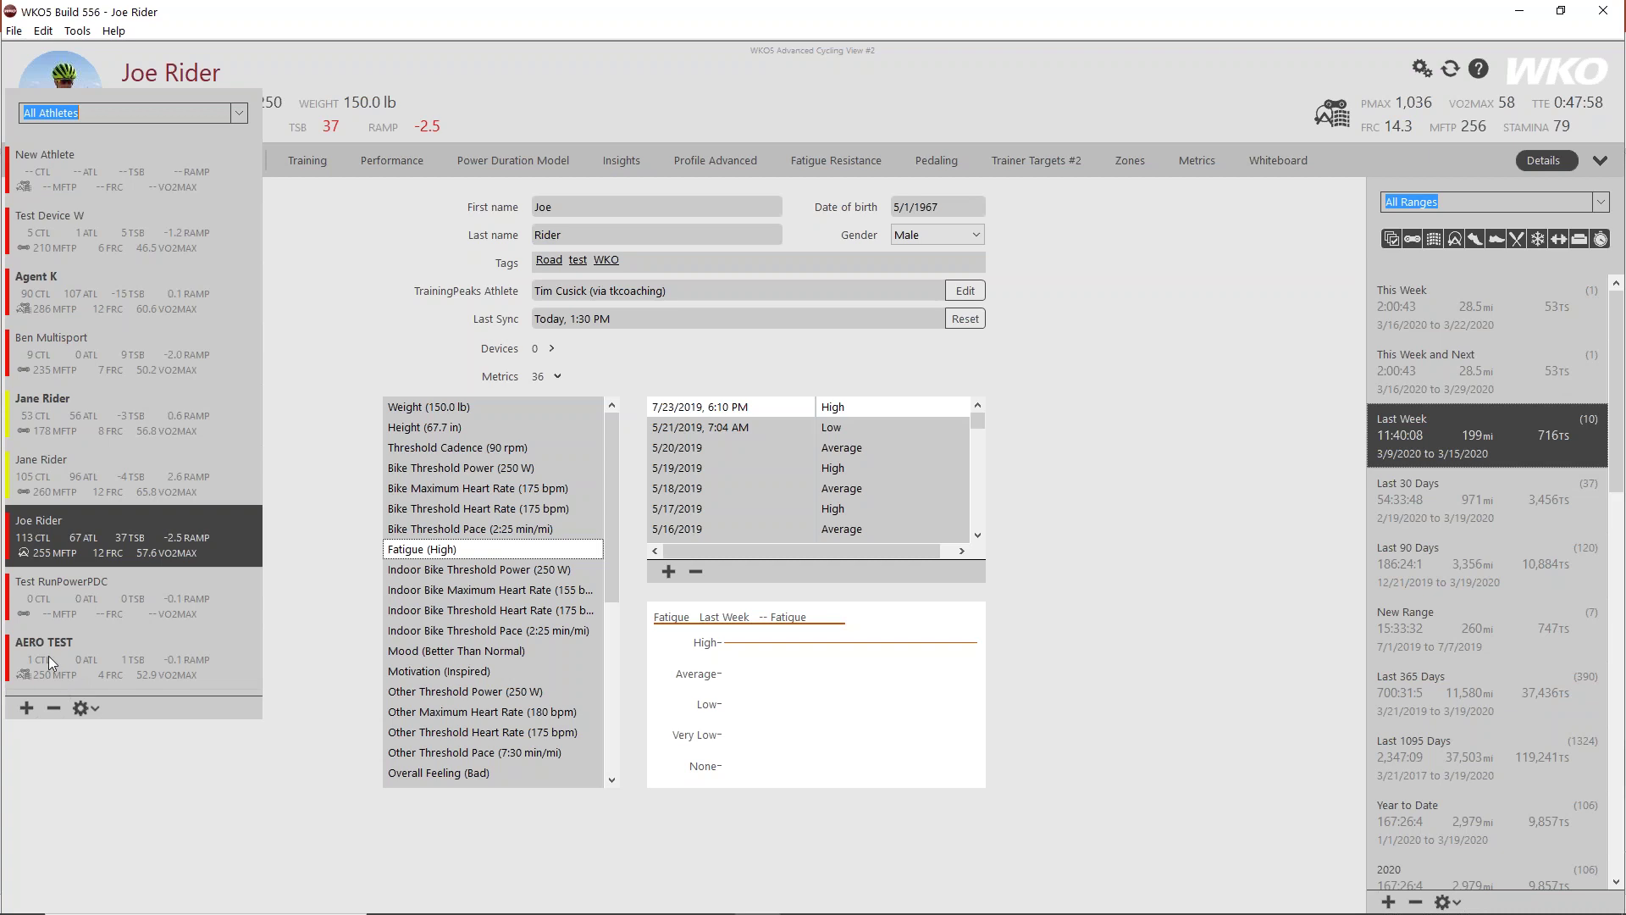
# Step: Hide the PMC and PD metrics in the athlete list and show both again
pyautogui.click(93, 709)
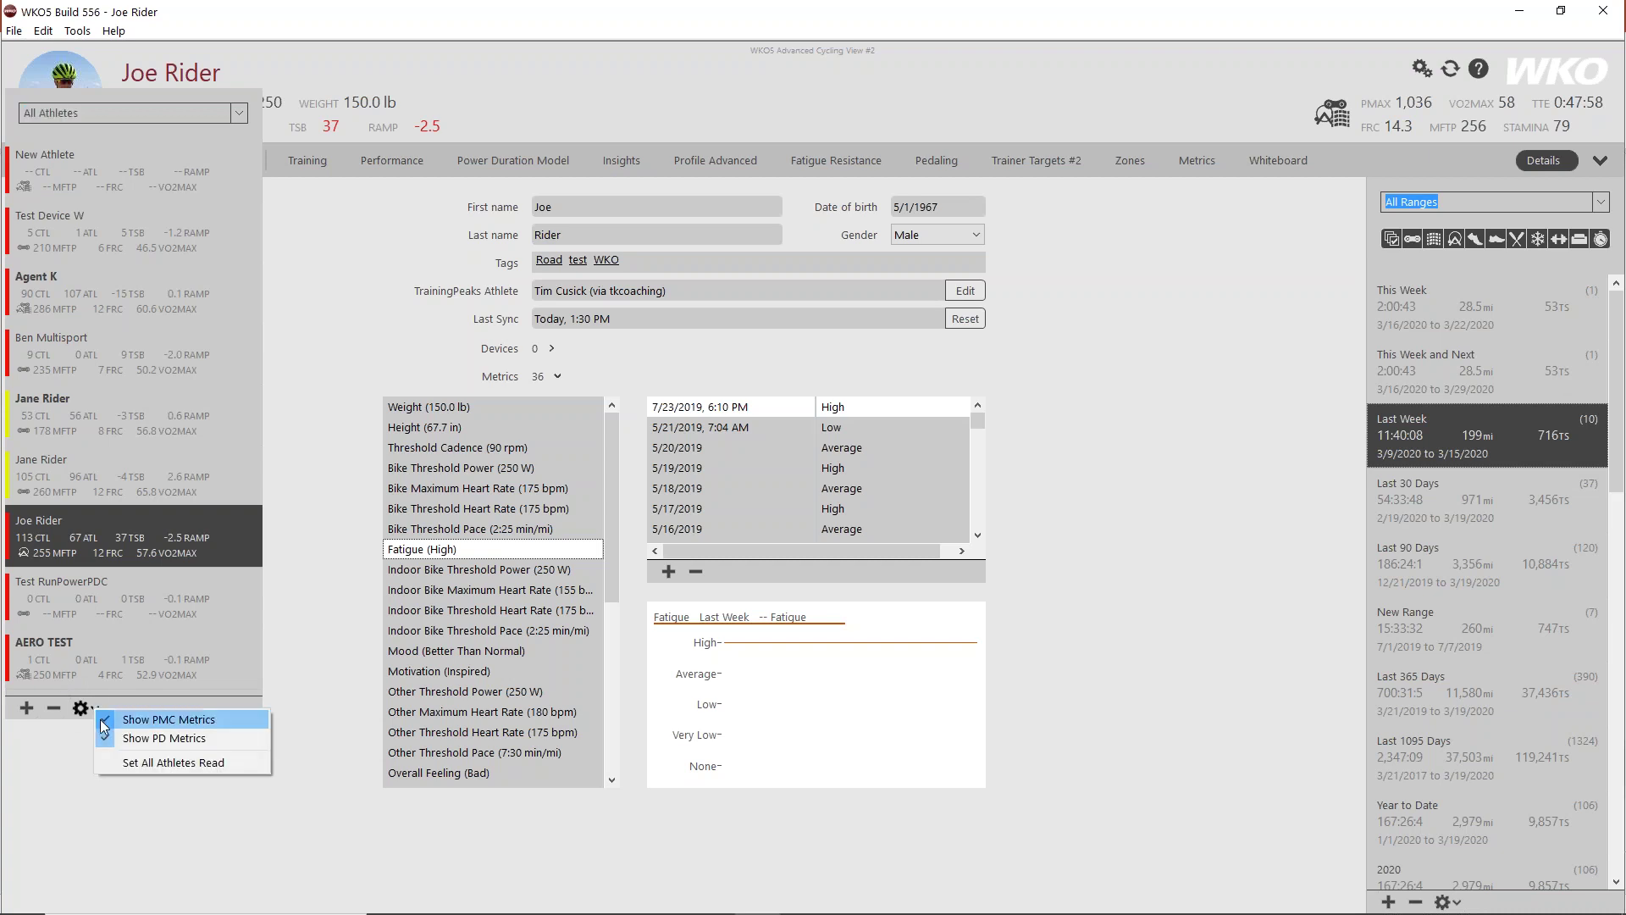
pyautogui.click(102, 721)
pyautogui.click(94, 576)
pyautogui.click(108, 604)
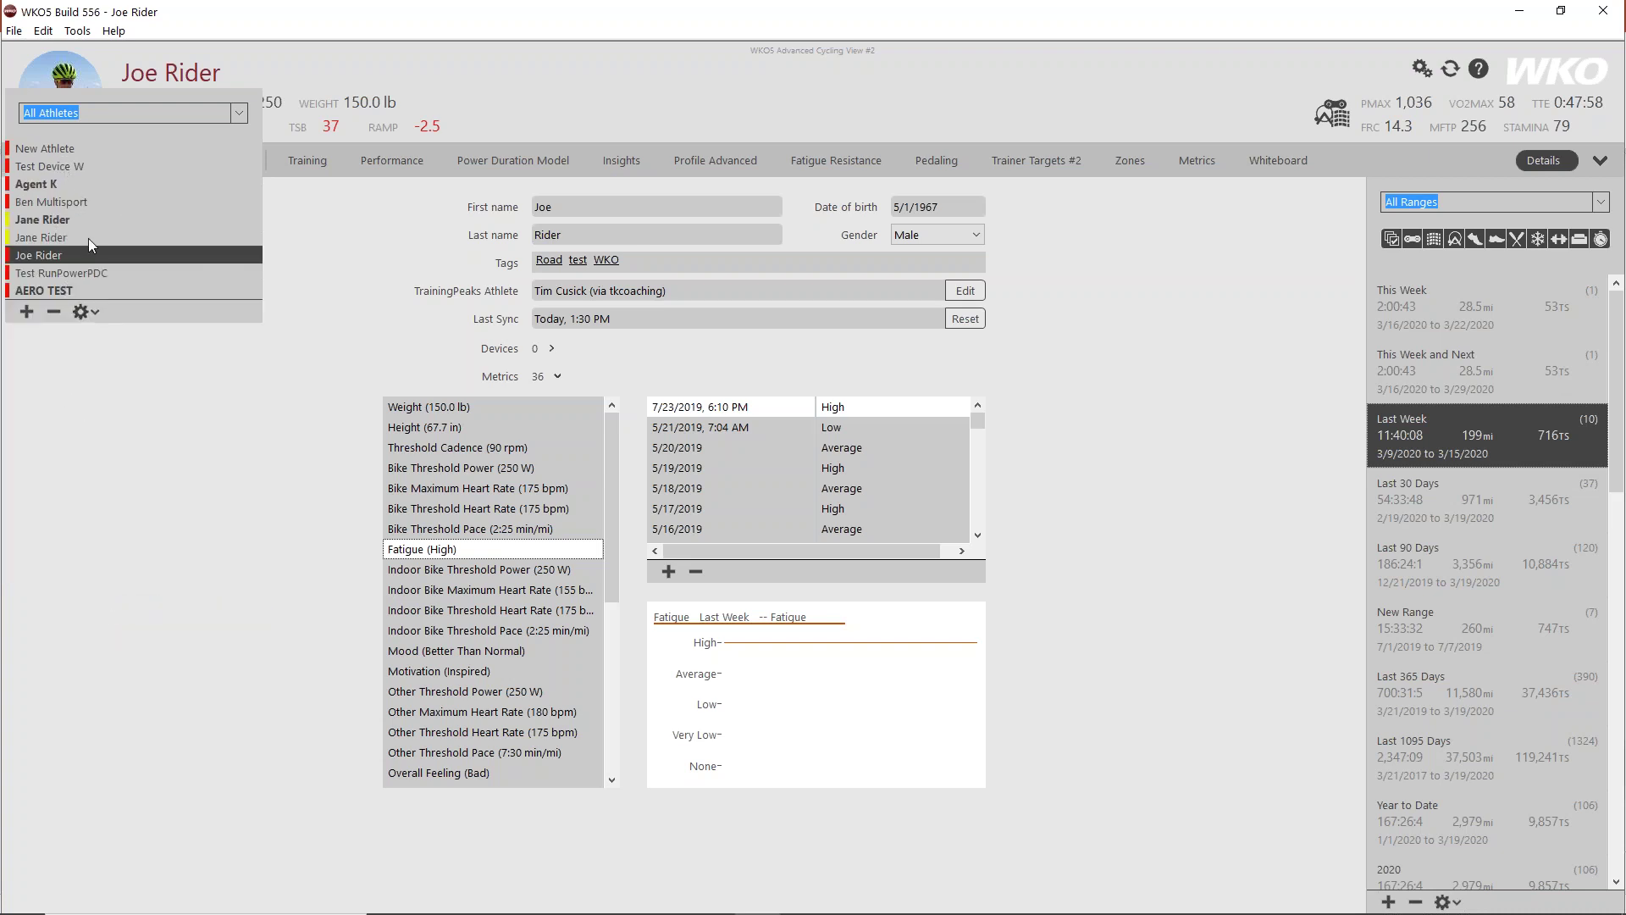
pyautogui.click(95, 312)
pyautogui.click(110, 324)
pyautogui.click(92, 571)
pyautogui.click(105, 600)
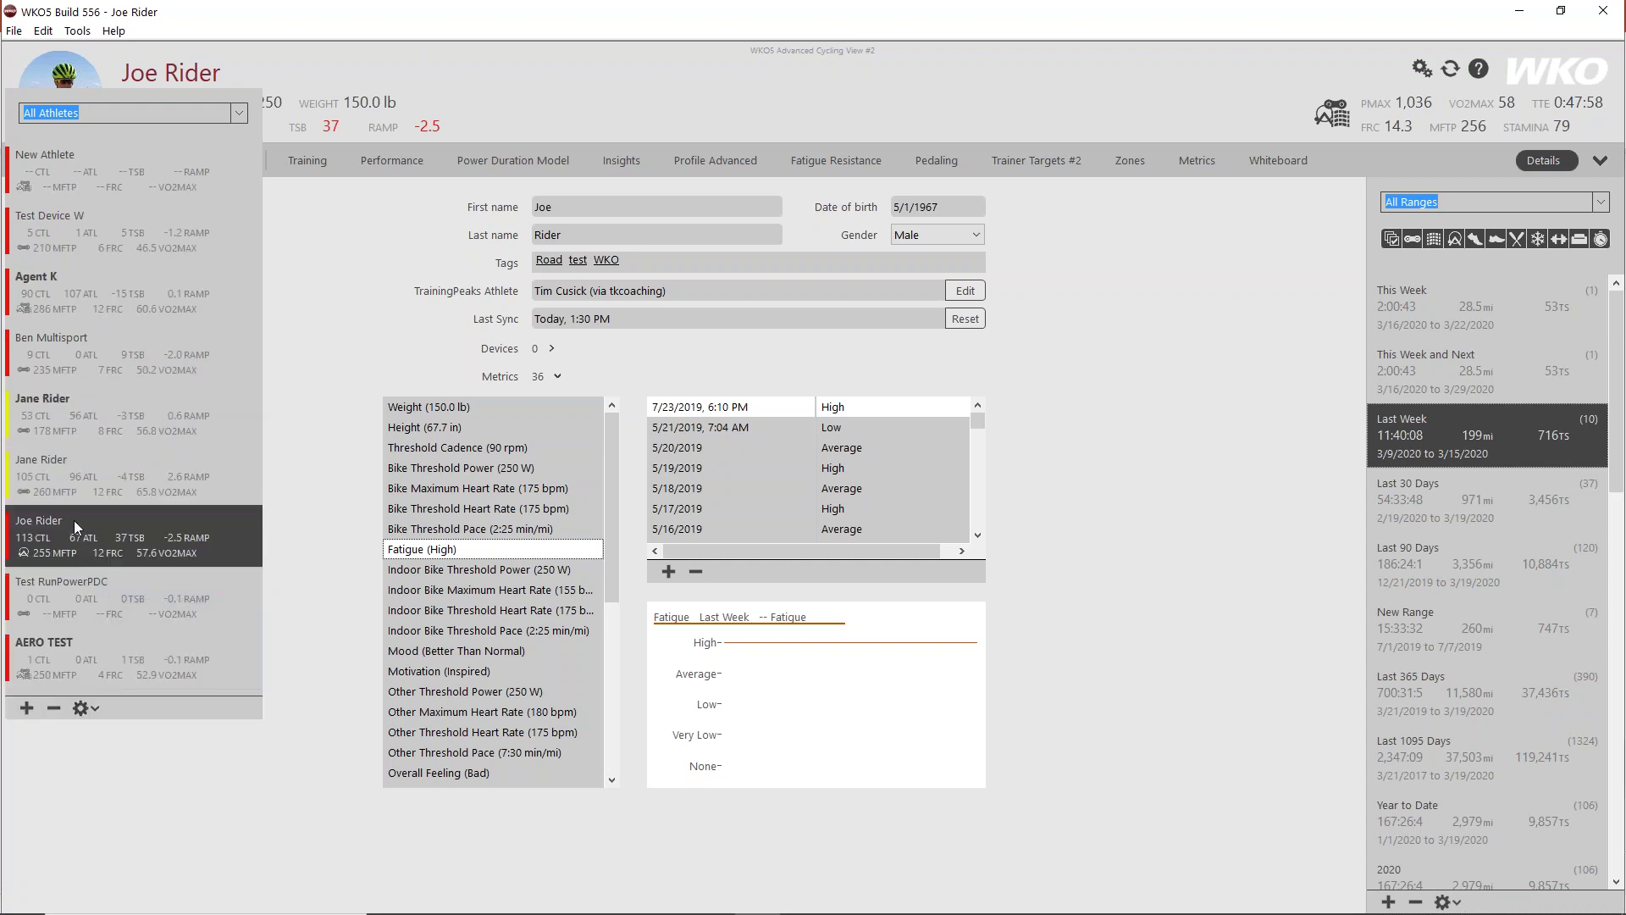
# Step: Switch to the athlete listed with 105 CTL and 260 mFTP, and reopen the athlete list
pyautogui.click(104, 491)
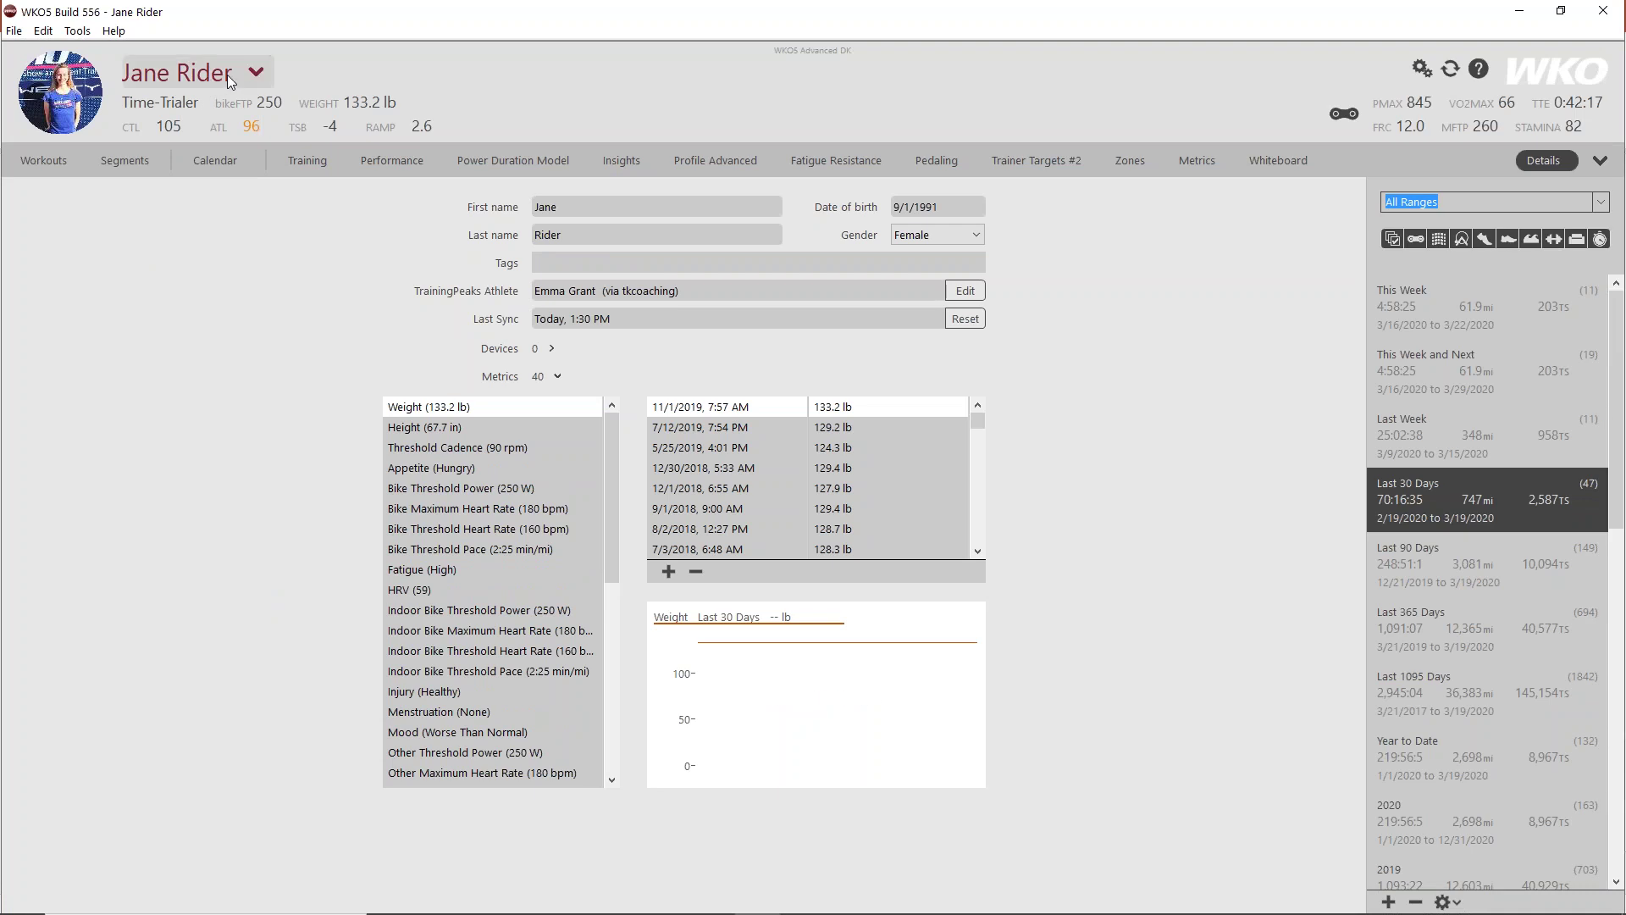
pyautogui.click(252, 76)
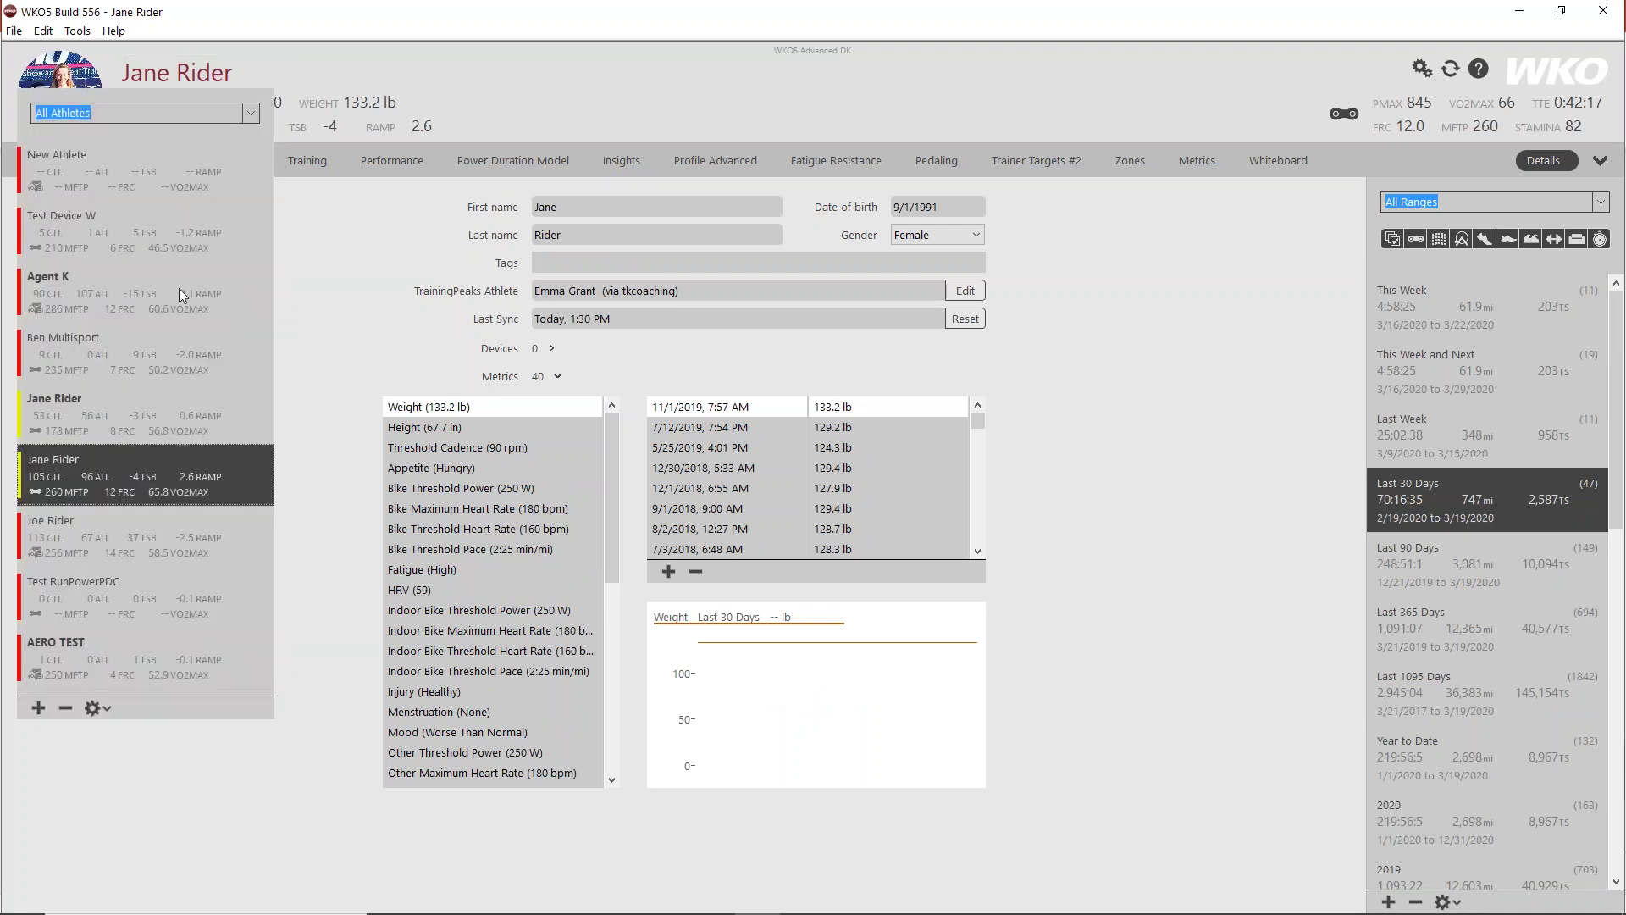
pyautogui.click(89, 488)
# Step: Add the tag Road to the selected athlete's details
pyautogui.click(245, 113)
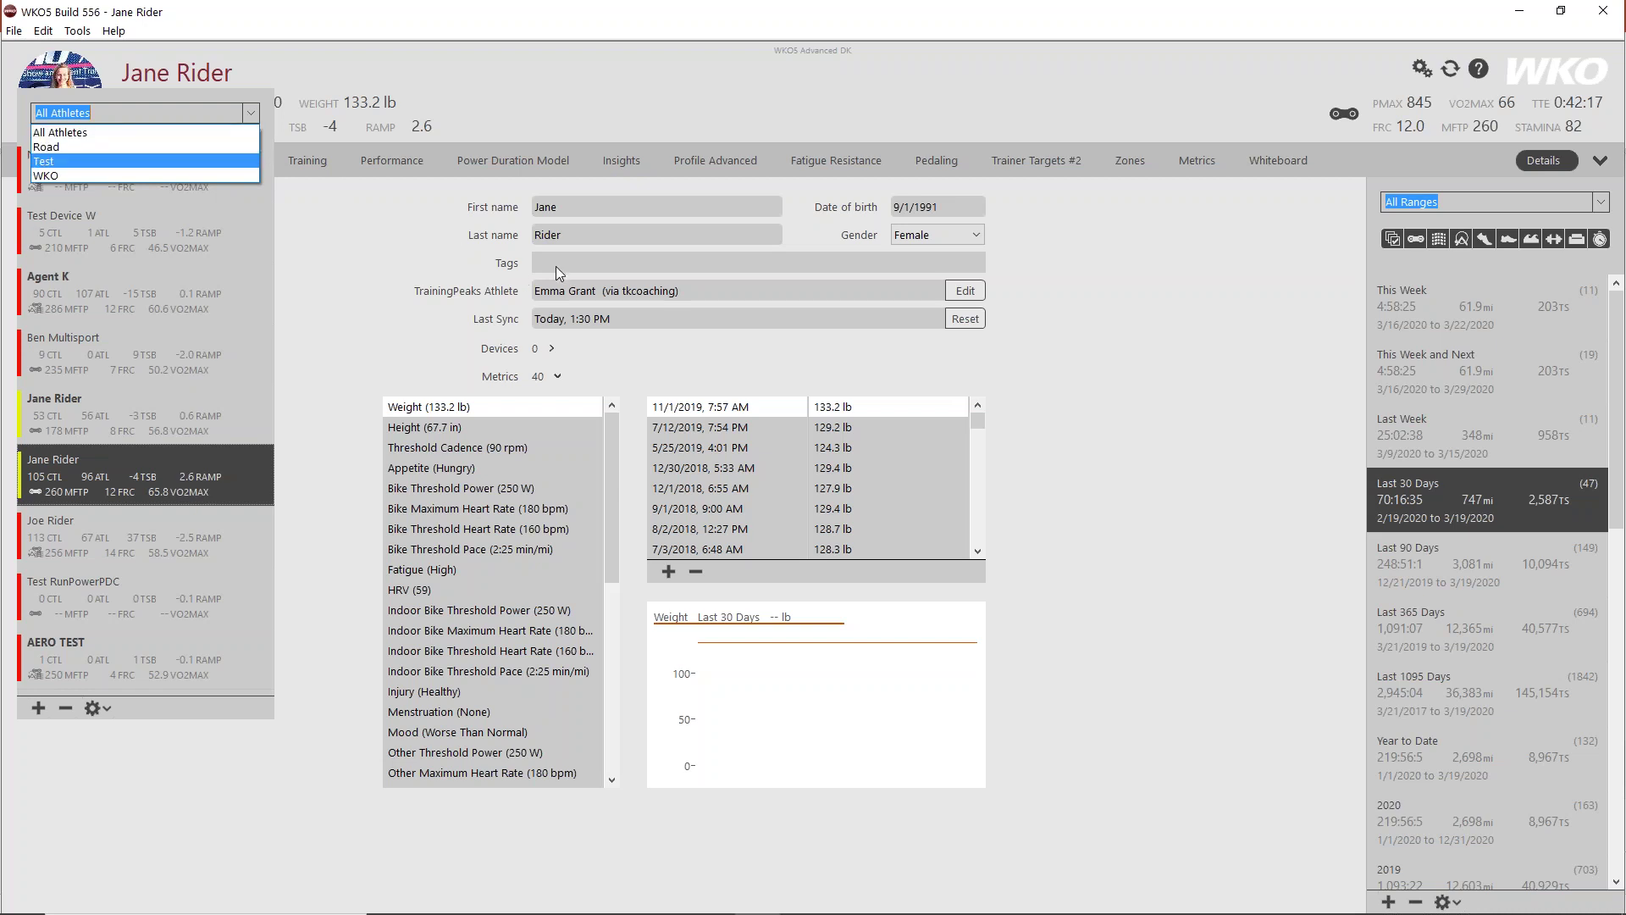
pyautogui.press('Escape')
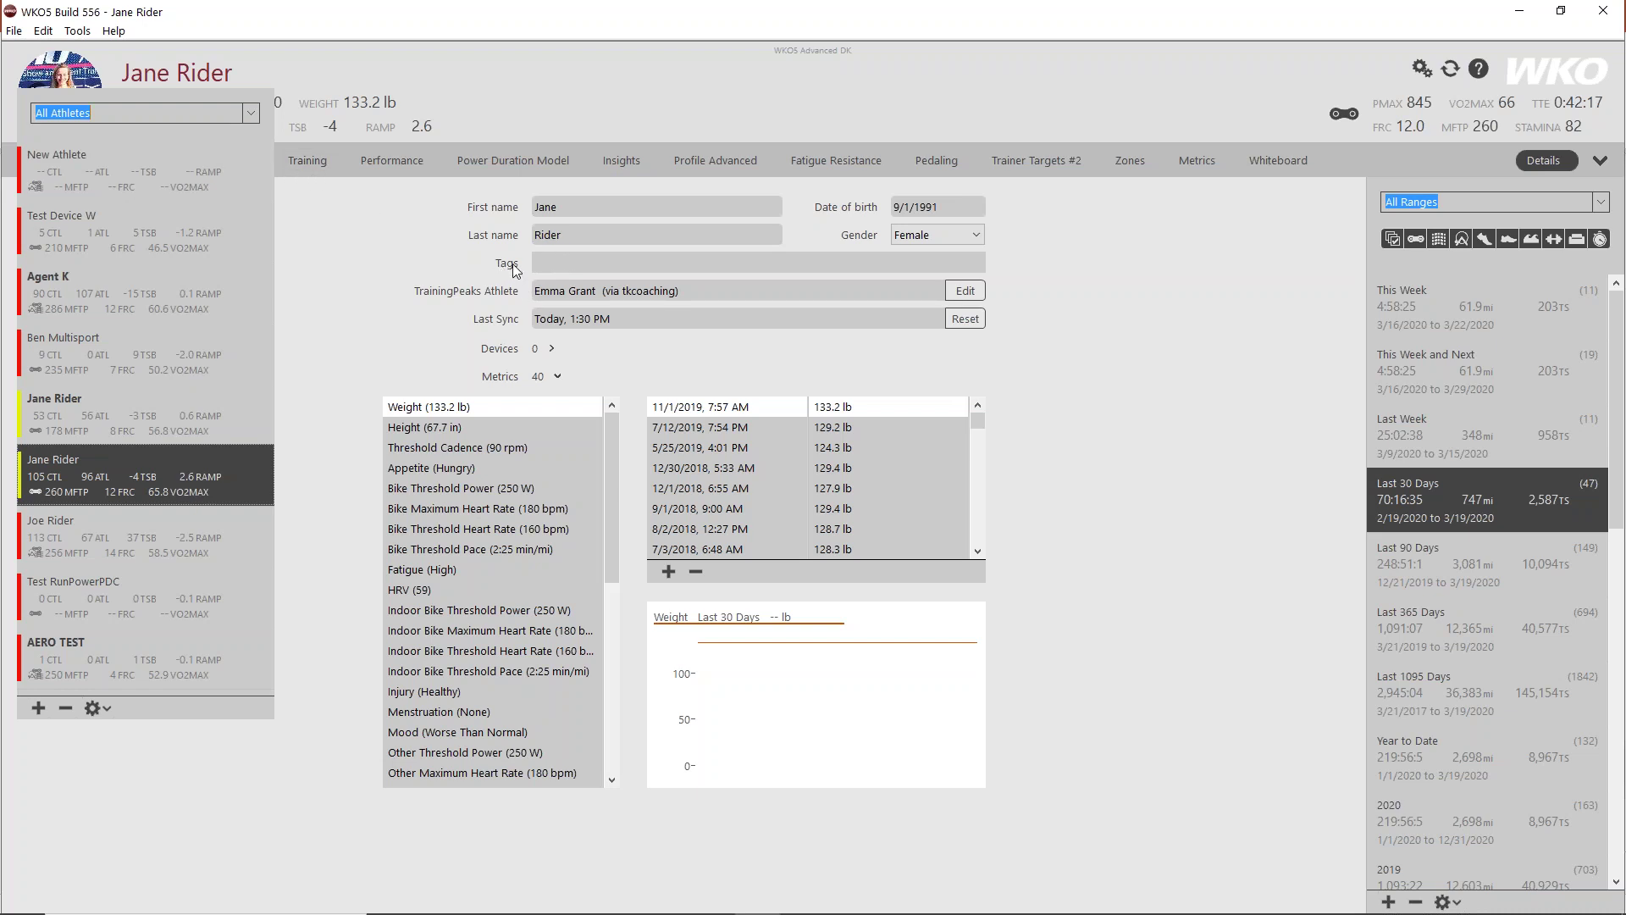
pyautogui.click(542, 264)
pyautogui.write('Road')
pyautogui.press('Return')
# Step: Filter the athlete list by the Road tag and close the list
pyautogui.click(245, 111)
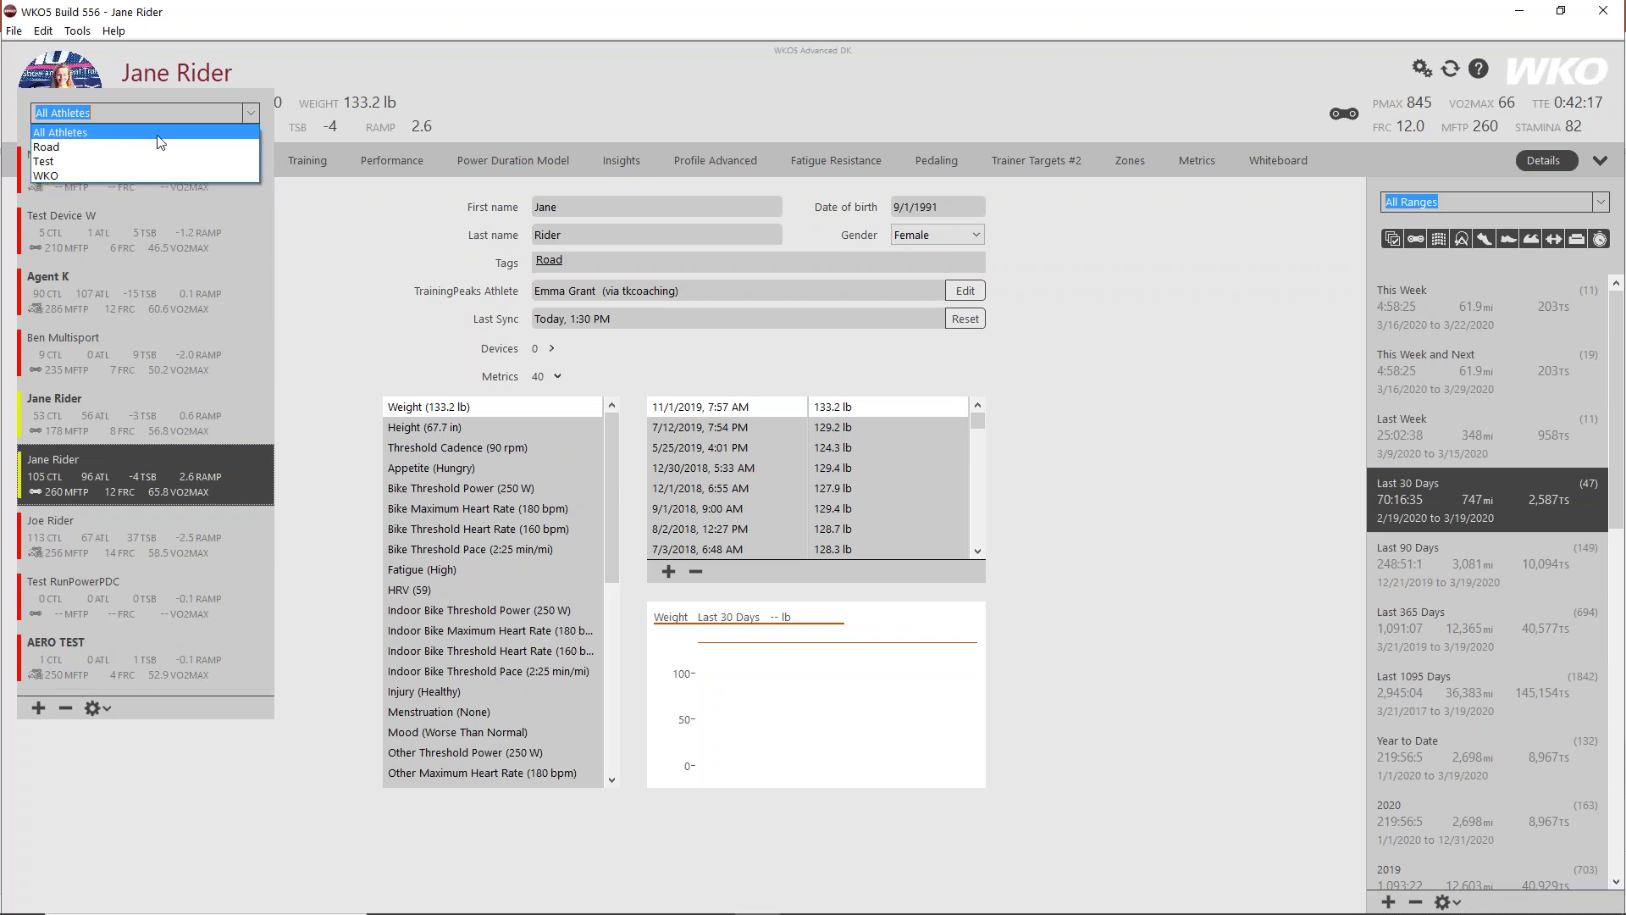
pyautogui.click(79, 151)
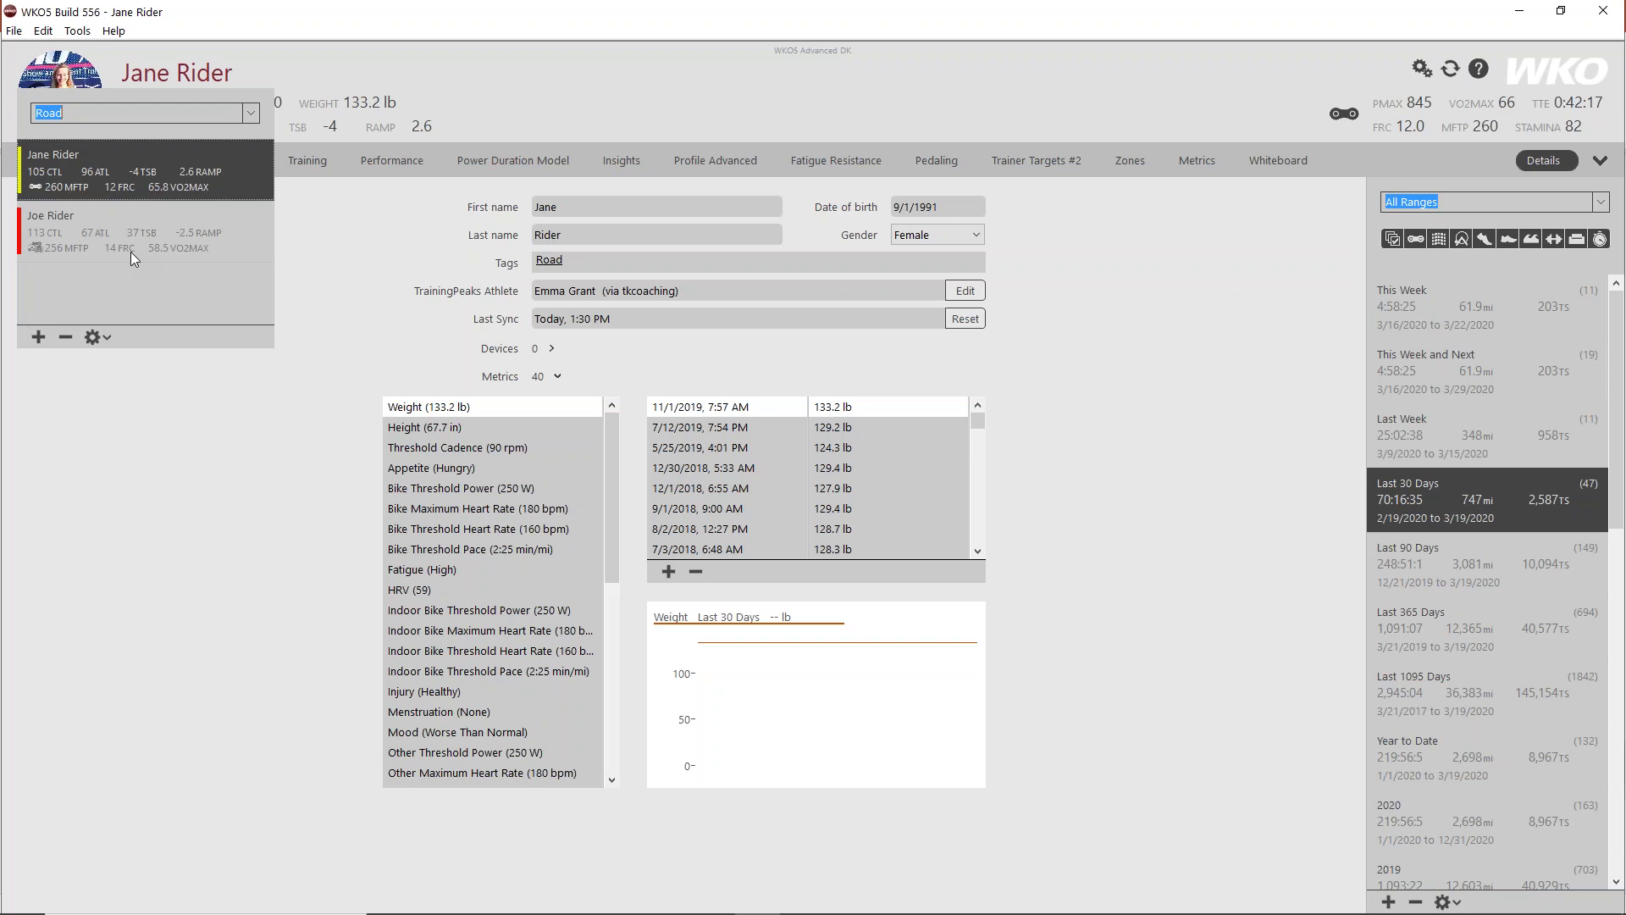
pyautogui.click(371, 260)
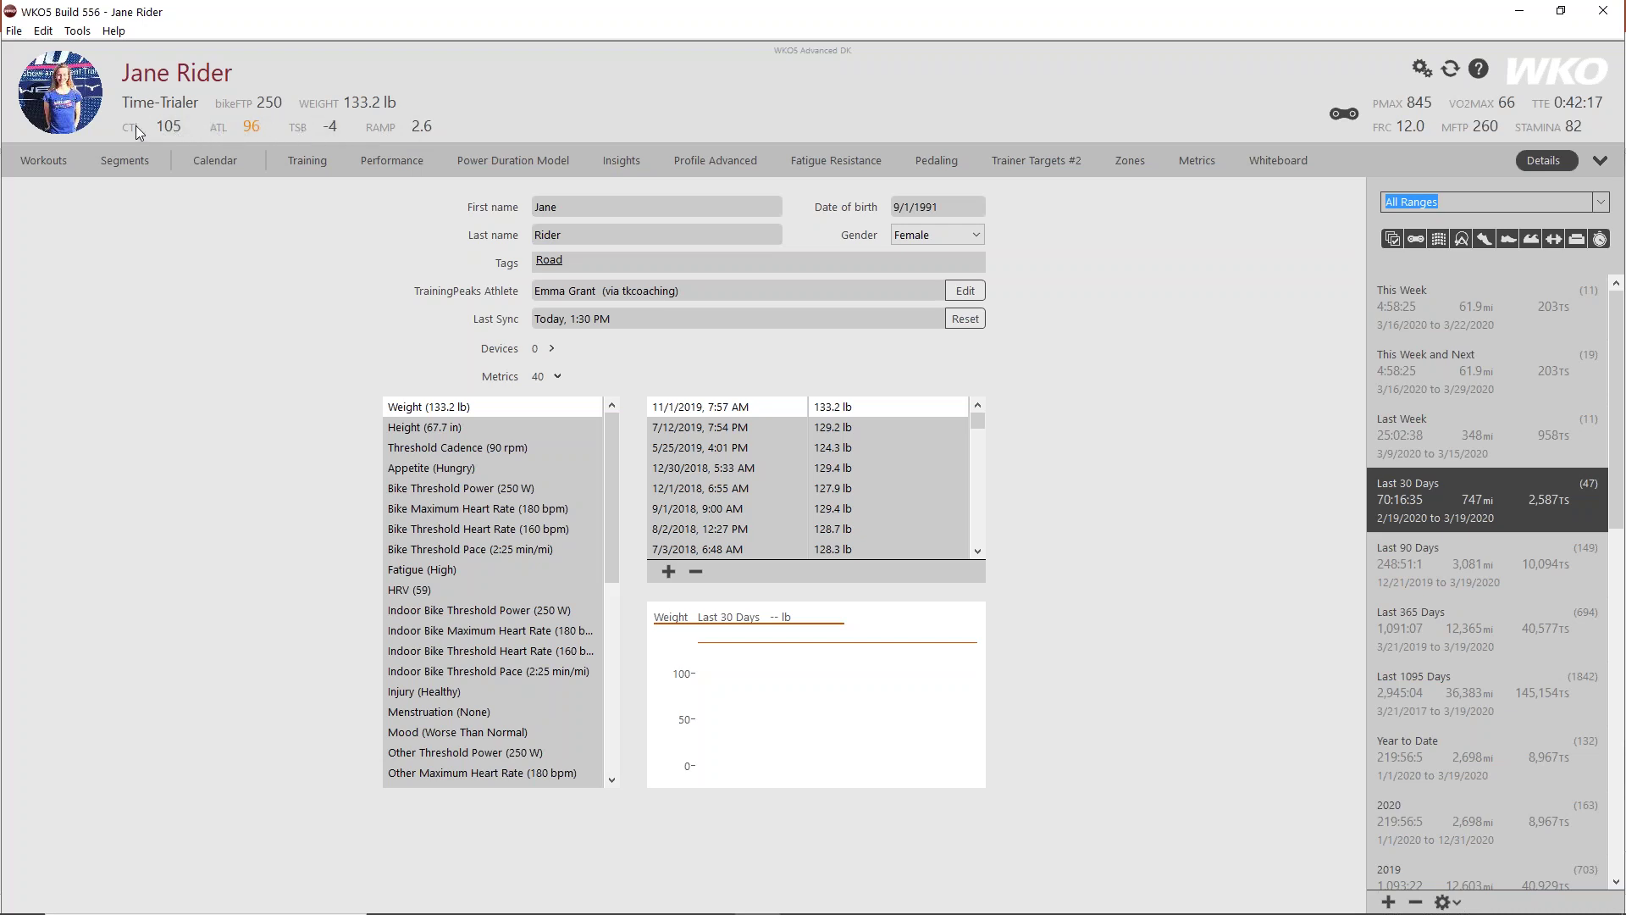
# Step: Set the CTL warning thresholds to less than 40 or more than 100
pyautogui.click(166, 127)
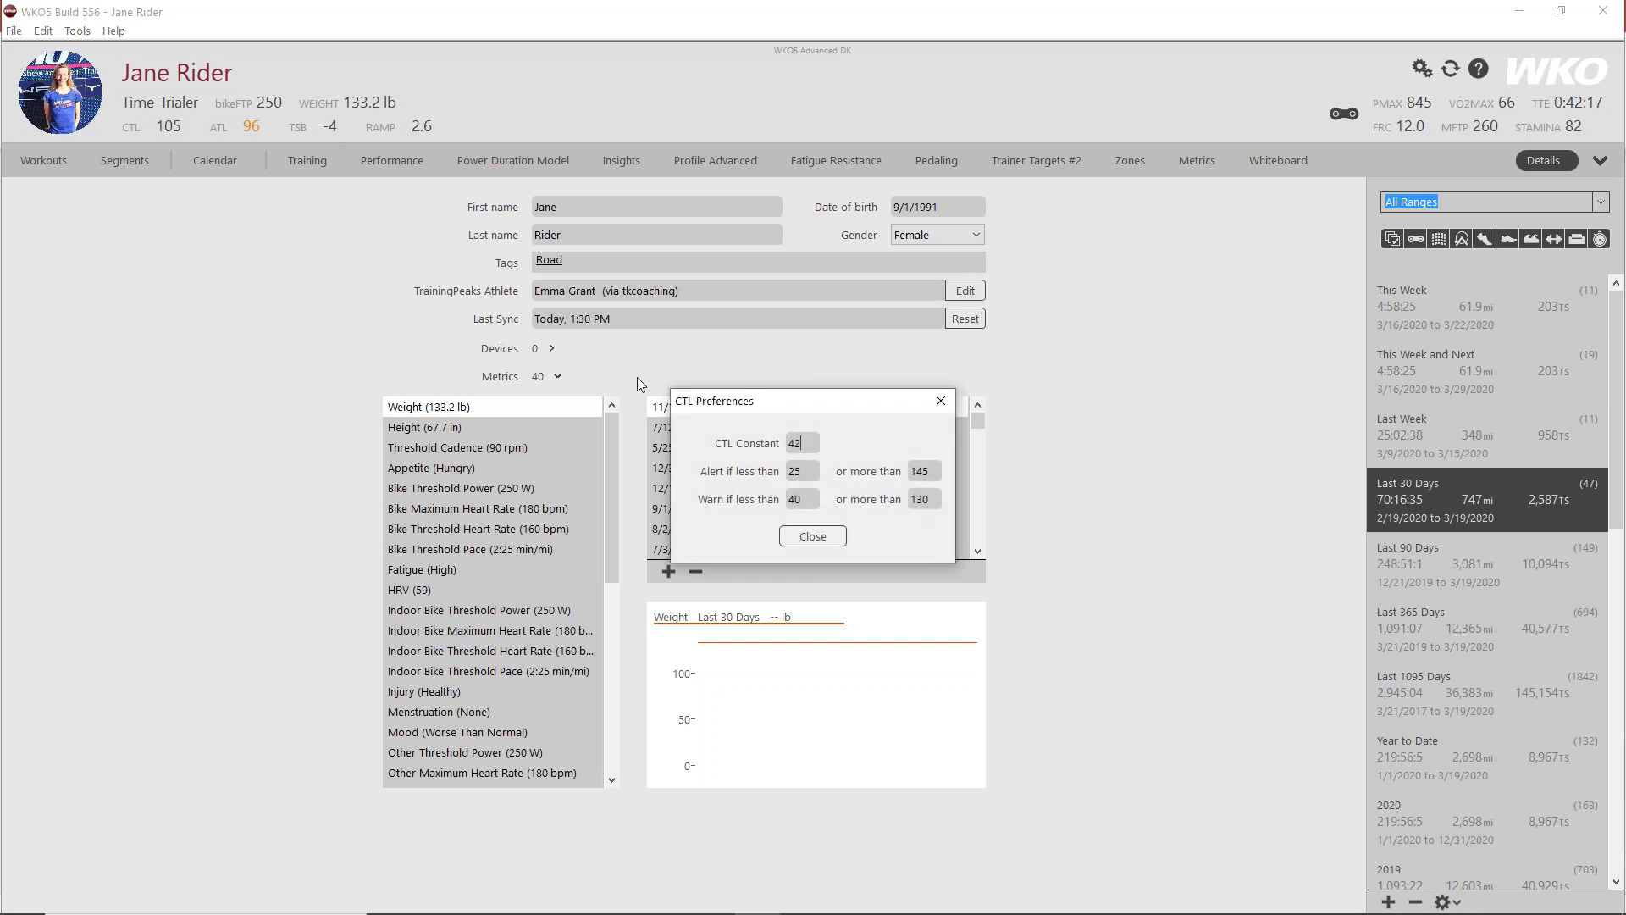
pyautogui.moveTo(754, 403); pyautogui.dragTo(244, 172)
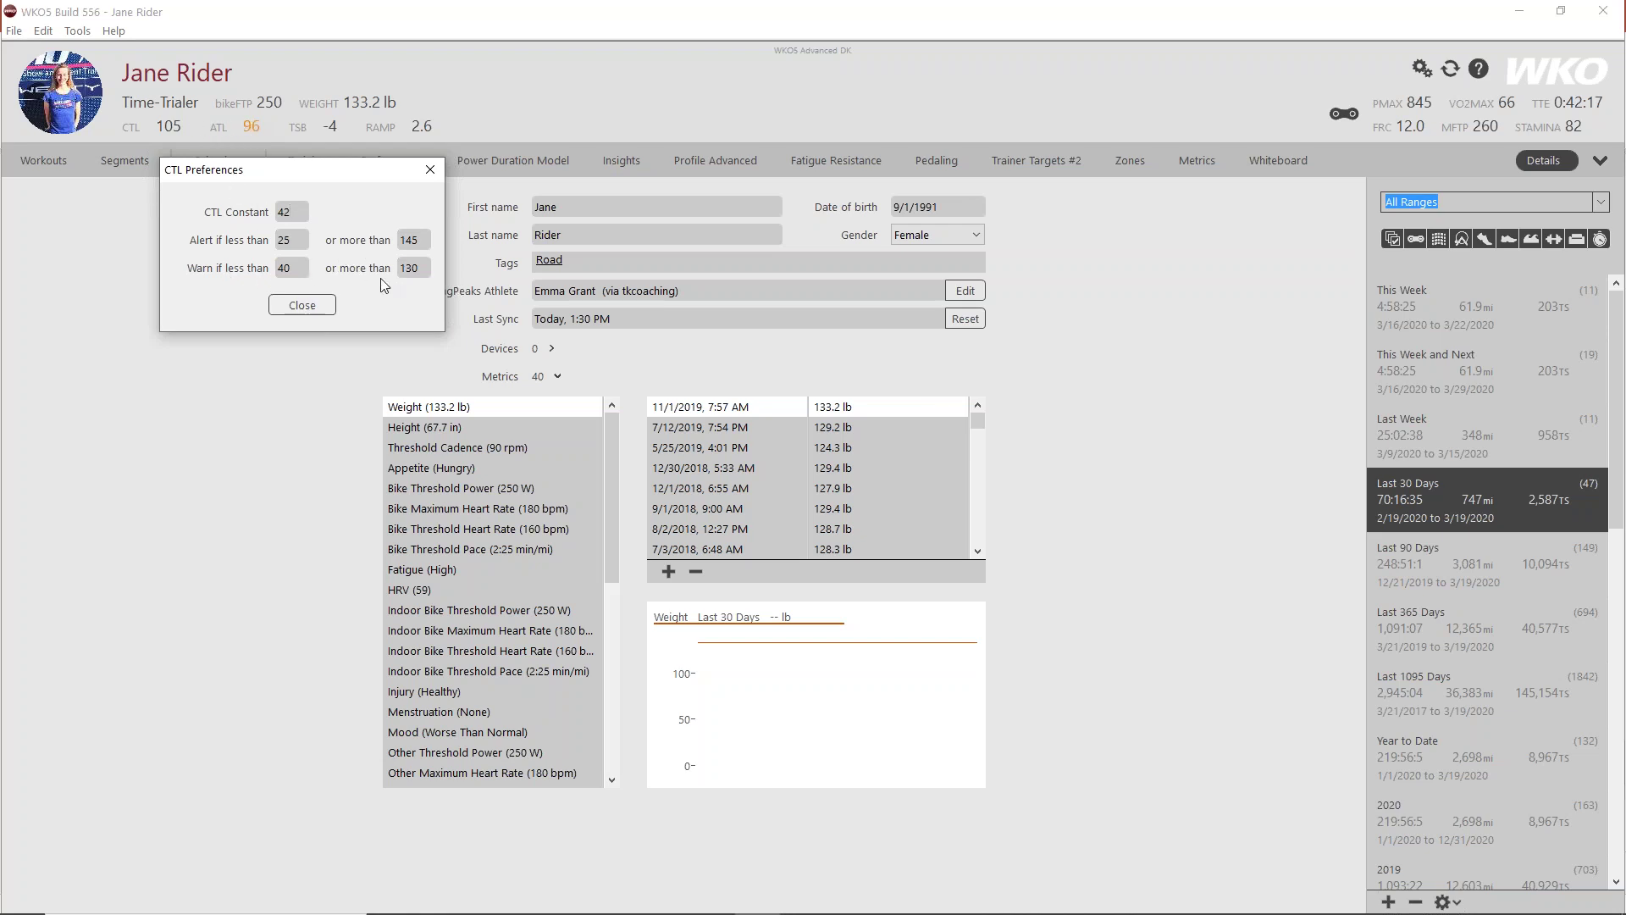
pyautogui.moveTo(422, 268); pyautogui.dragTo(391, 268)
pyautogui.write('100')
pyautogui.moveTo(296, 269); pyautogui.dragTo(278, 267)
pyautogui.press('BackSpace')
pyautogui.write('40')
pyautogui.click(429, 169)
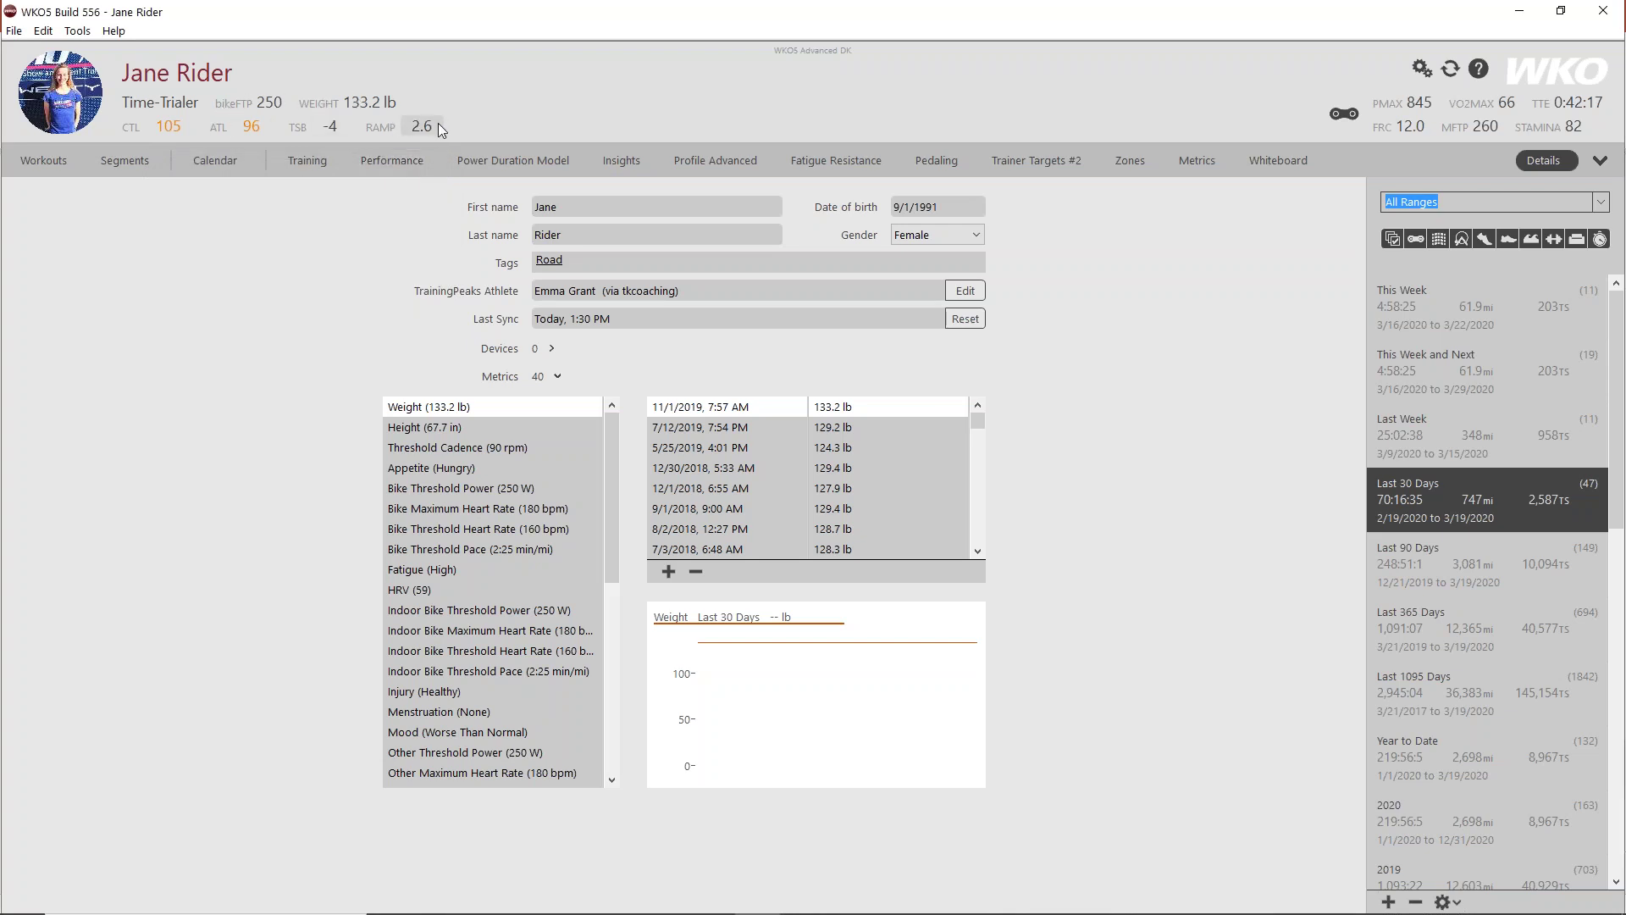
# Step: Switch to the WKO5 Basic Cycling View and show its Training dashboard
pyautogui.click(811, 53)
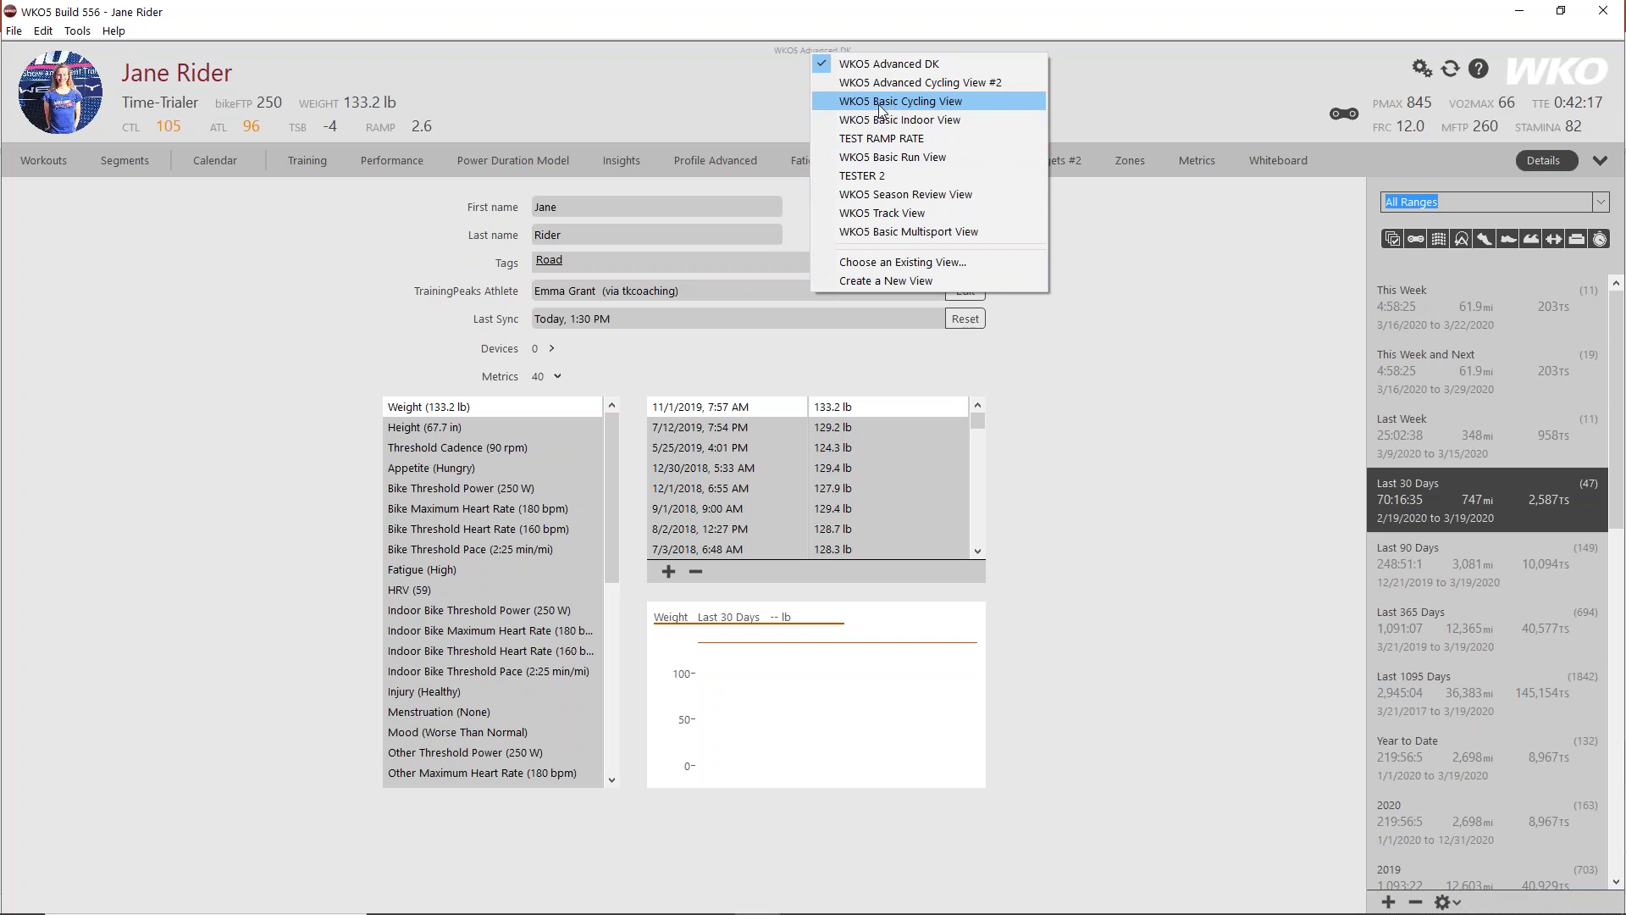
pyautogui.click(940, 102)
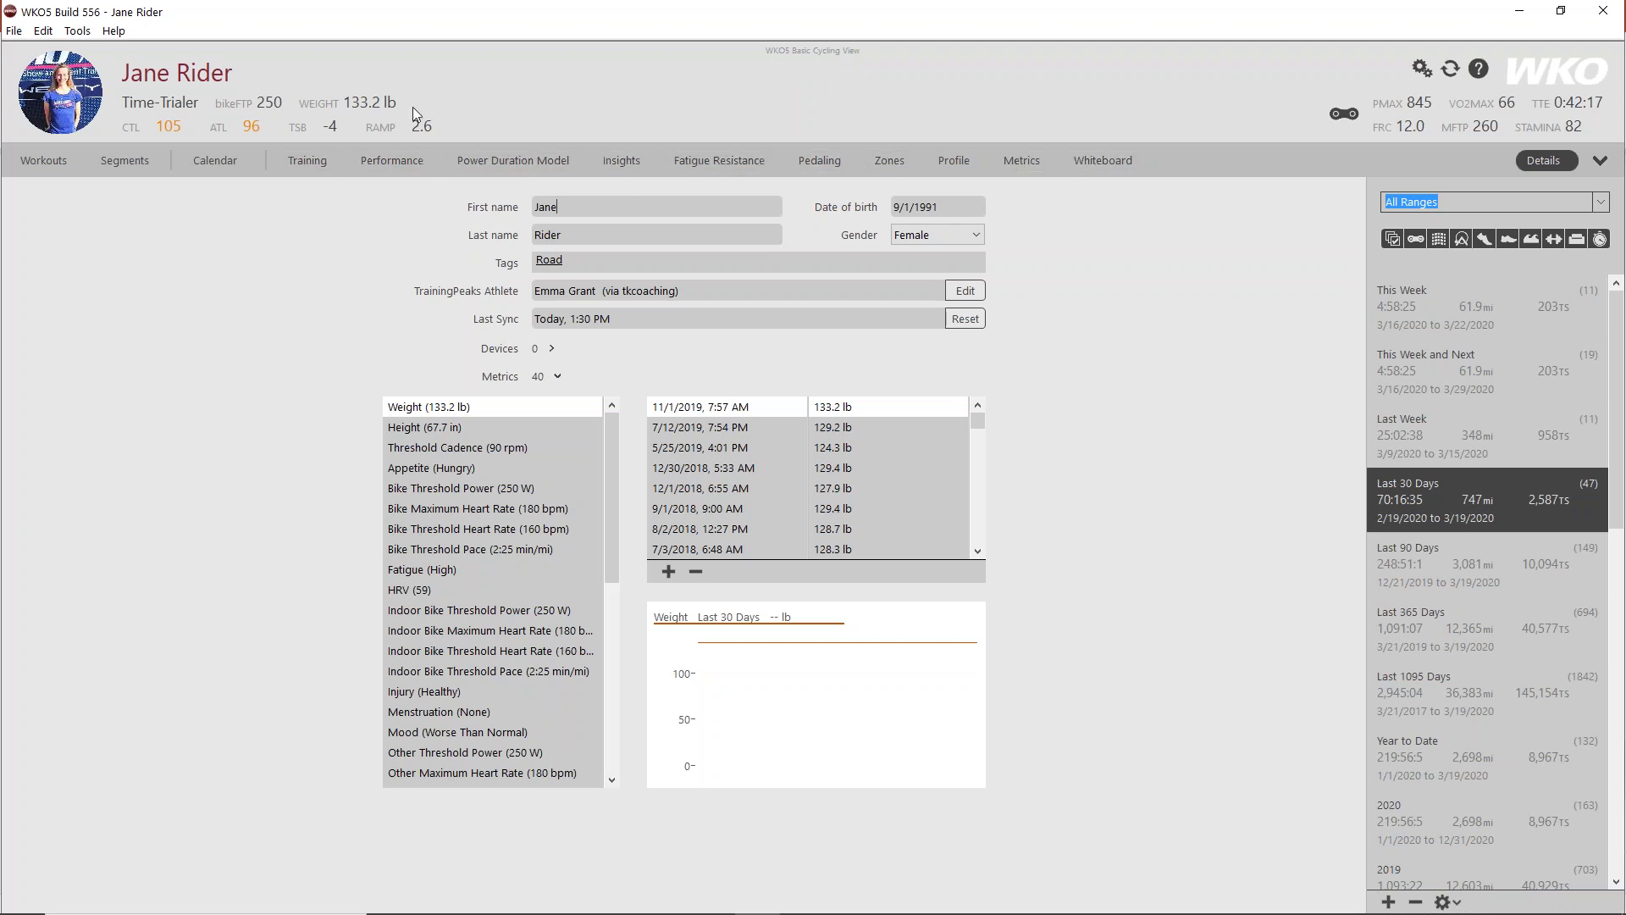
pyautogui.click(317, 161)
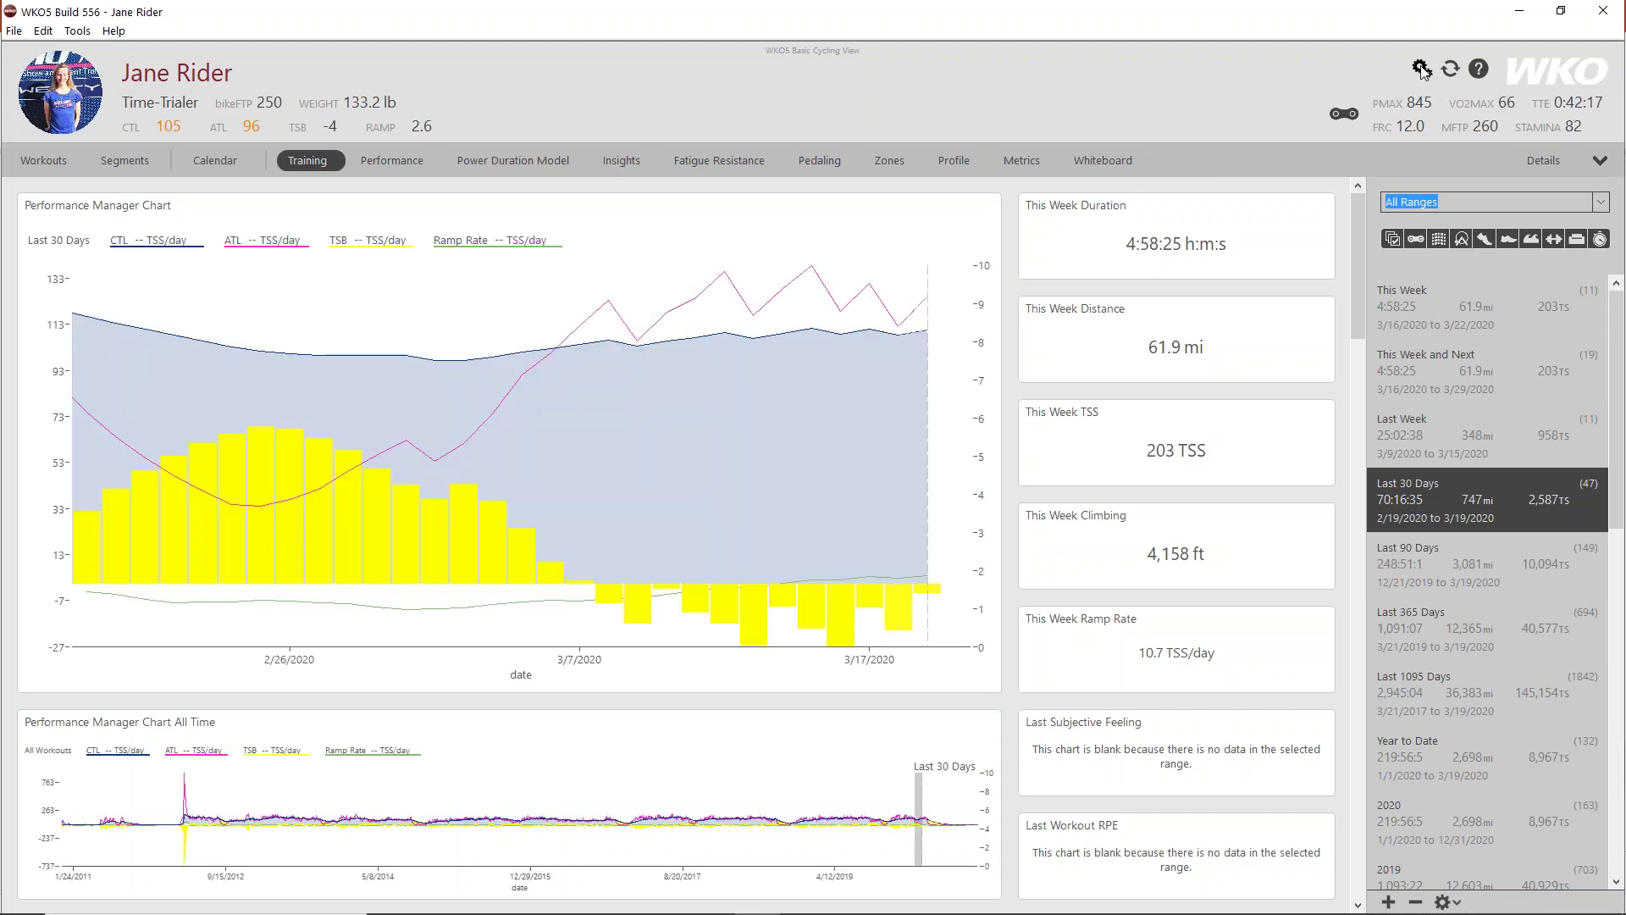
# Step: Set Download from TrainingPeaks to Manually in the WKO5 preferences and close them
pyautogui.moveTo(866, 900)
pyautogui.click(1421, 69)
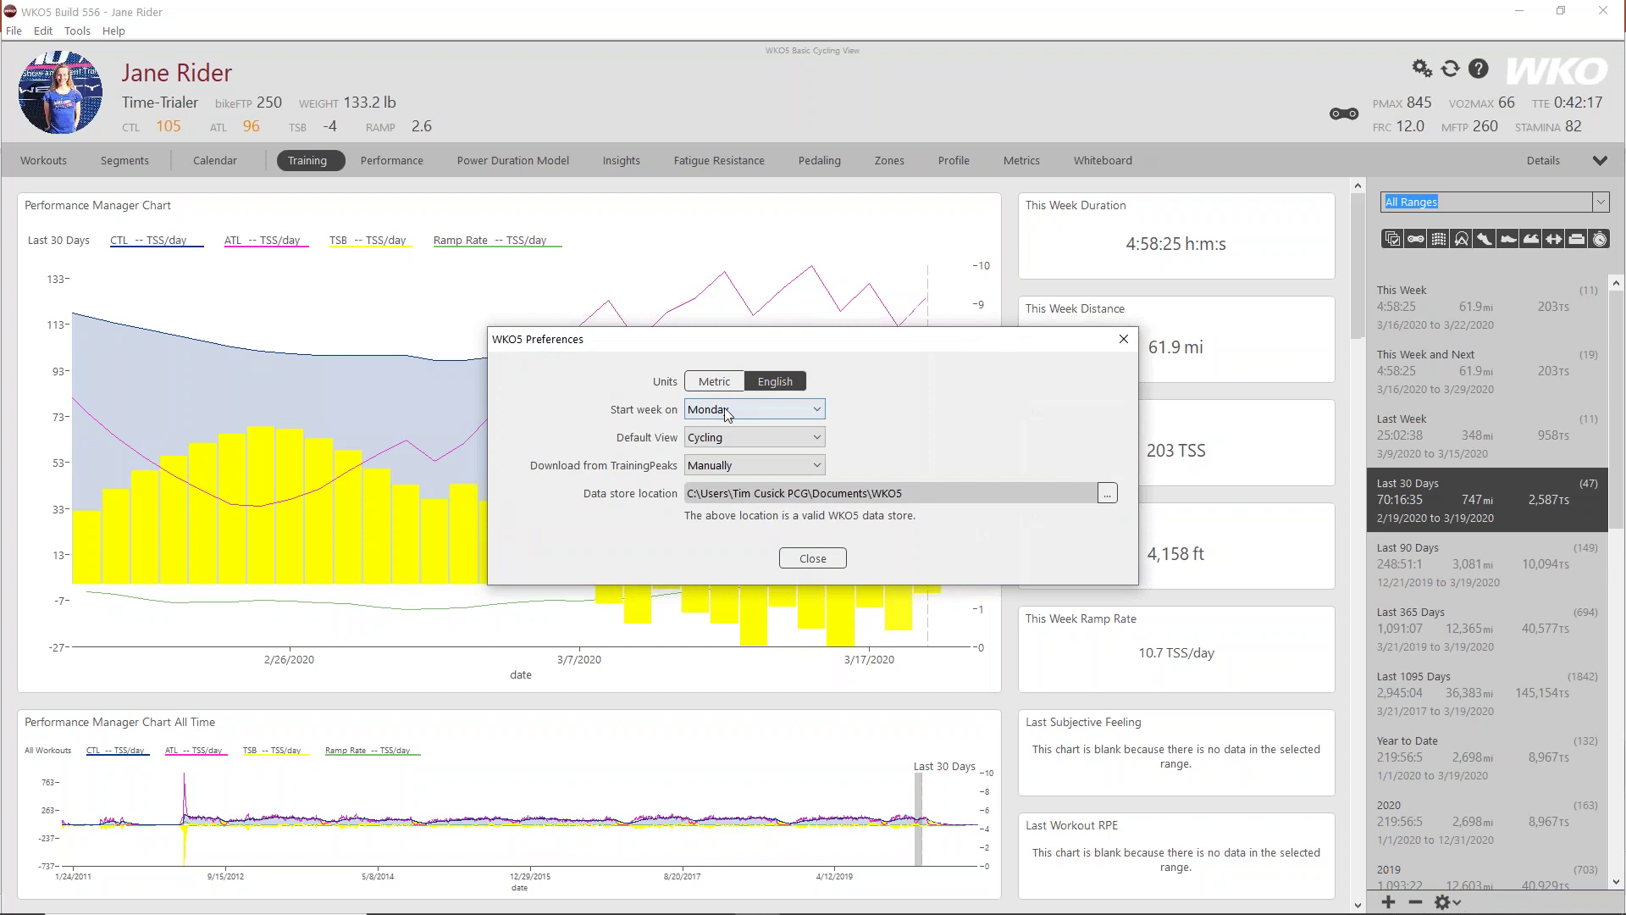
pyautogui.click(738, 466)
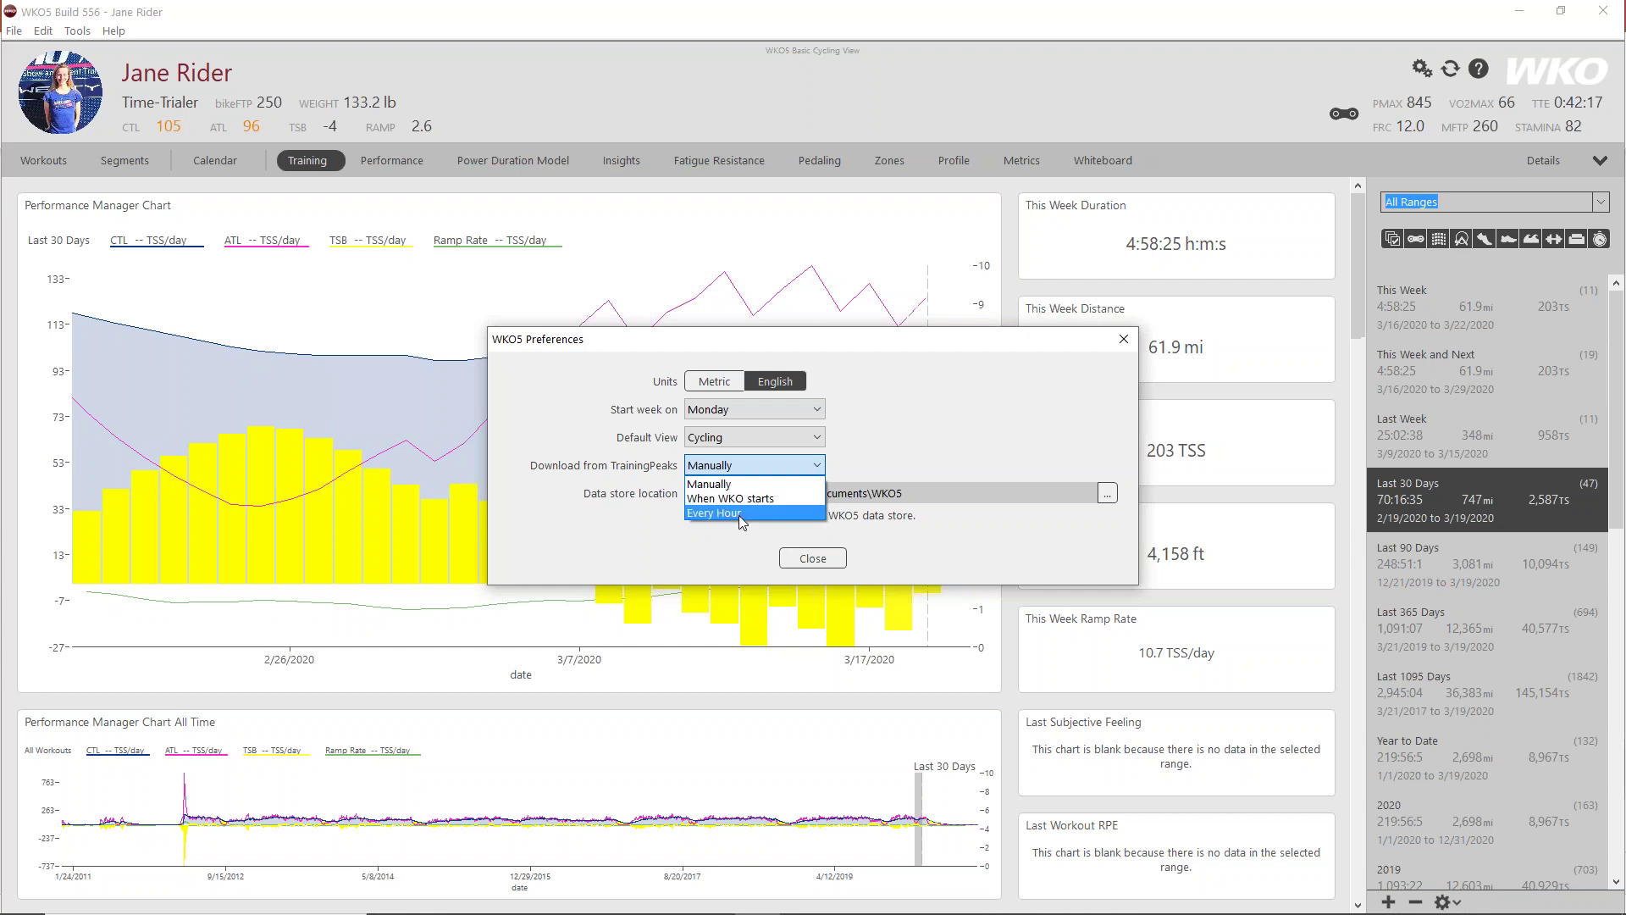
pyautogui.click(726, 481)
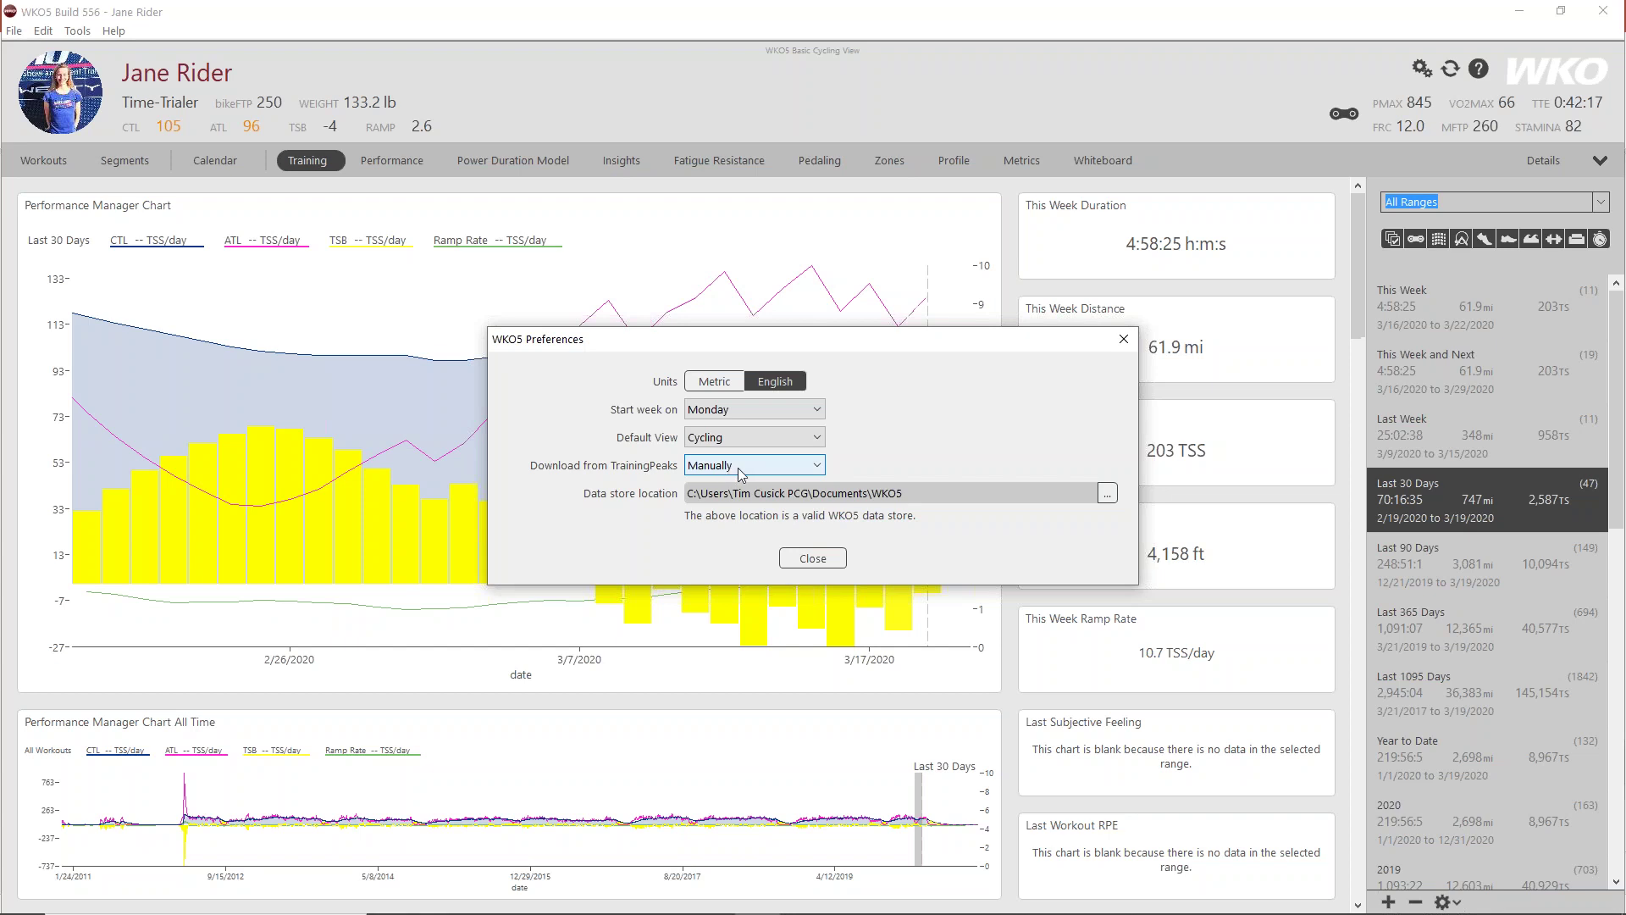
pyautogui.click(815, 556)
pyautogui.click(1451, 73)
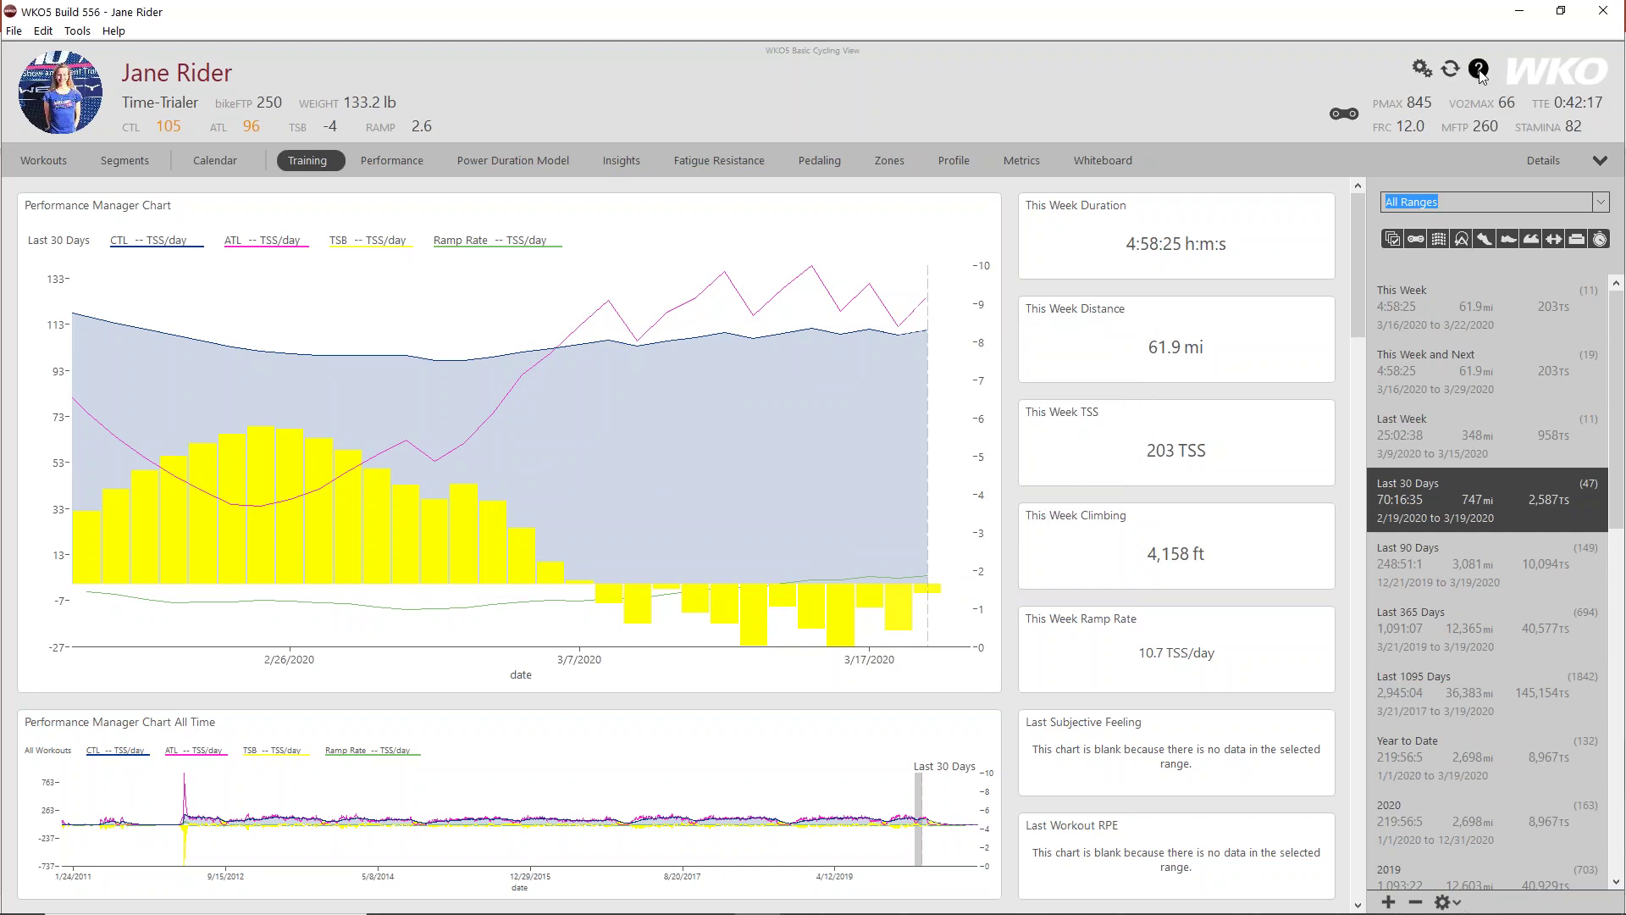
# Step: Open the WKO5 online help in the browser and view the Workout View and Smart Segment View overviews
pyautogui.click(1479, 71)
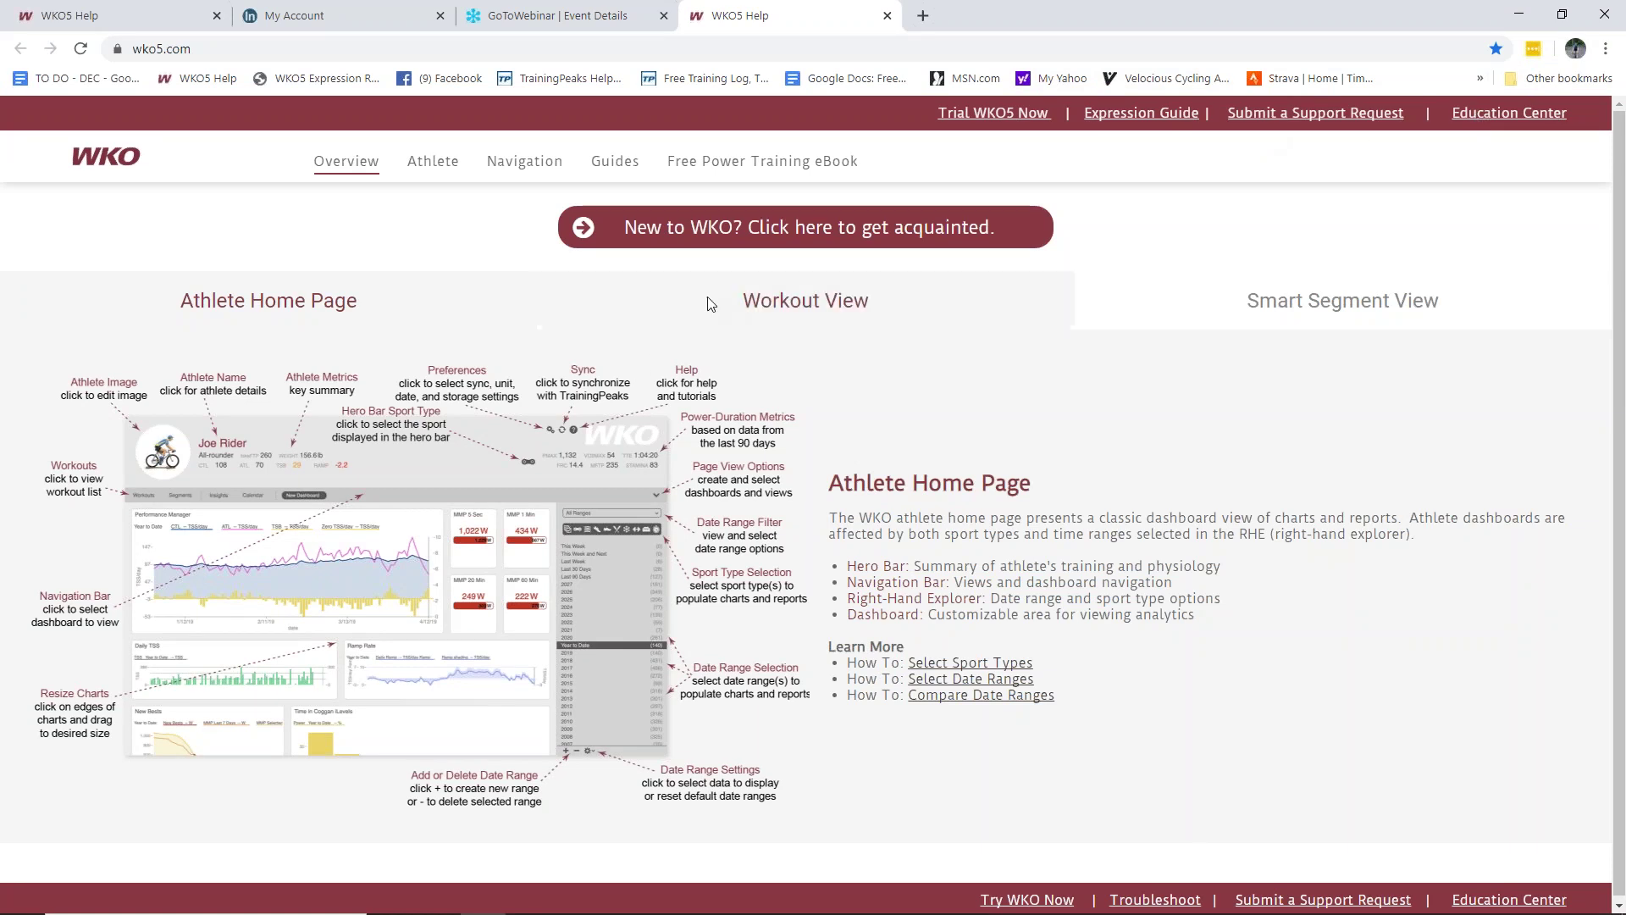
pyautogui.click(777, 304)
pyautogui.click(1283, 300)
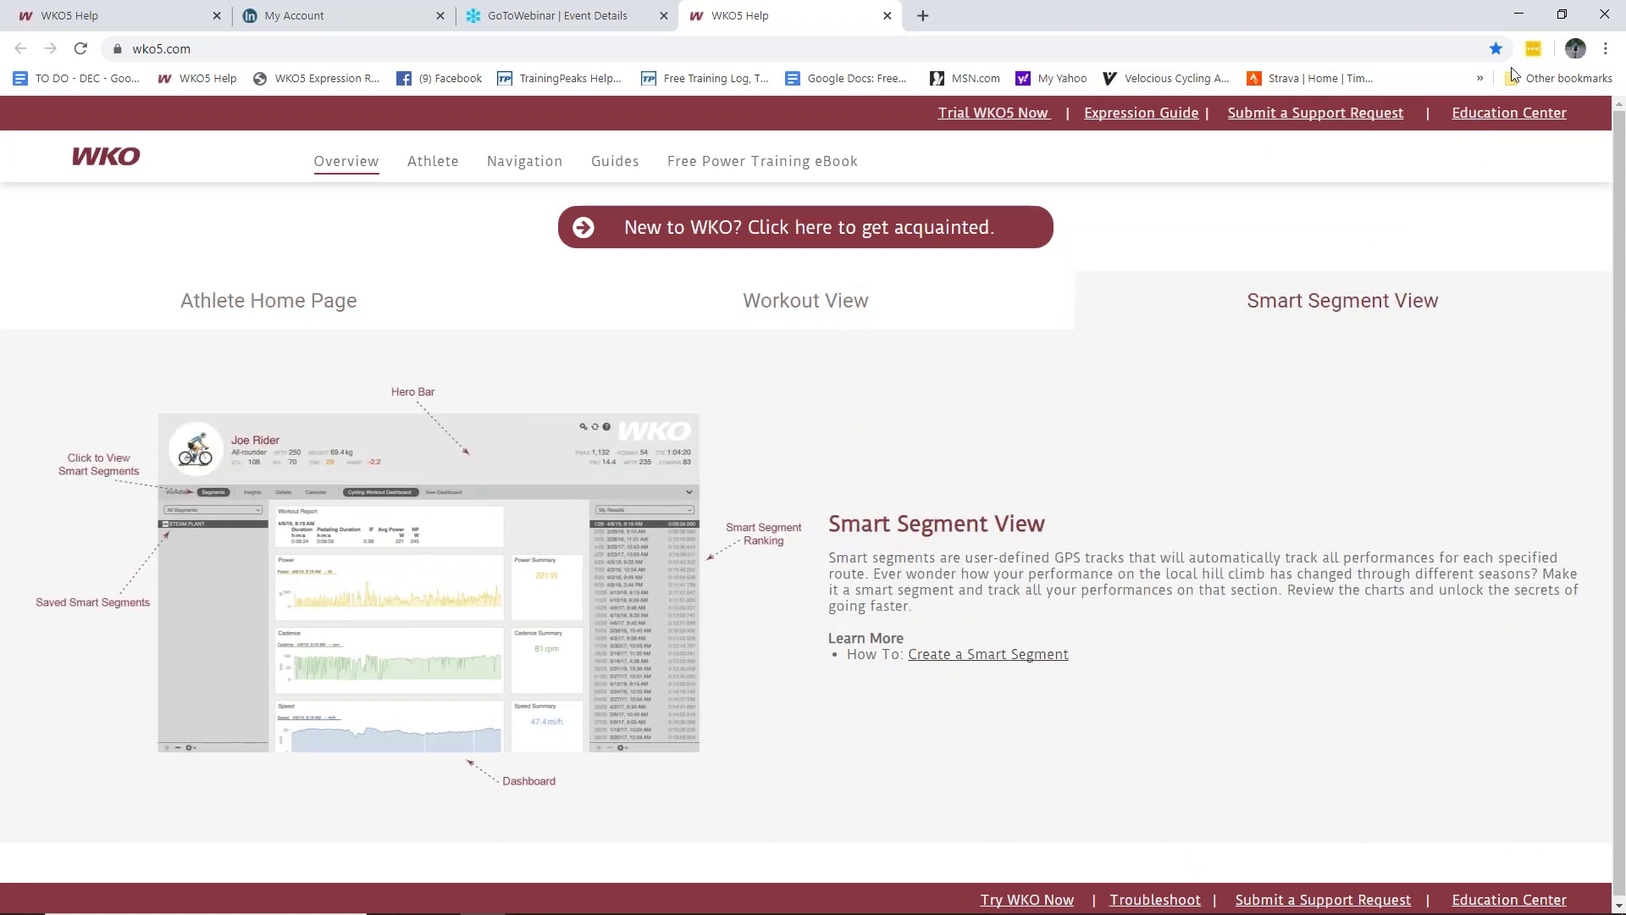
# Step: Switch back to WKO5 and toggle the Road Bike sport type under Bike in the athlete header
pyautogui.click(1518, 22)
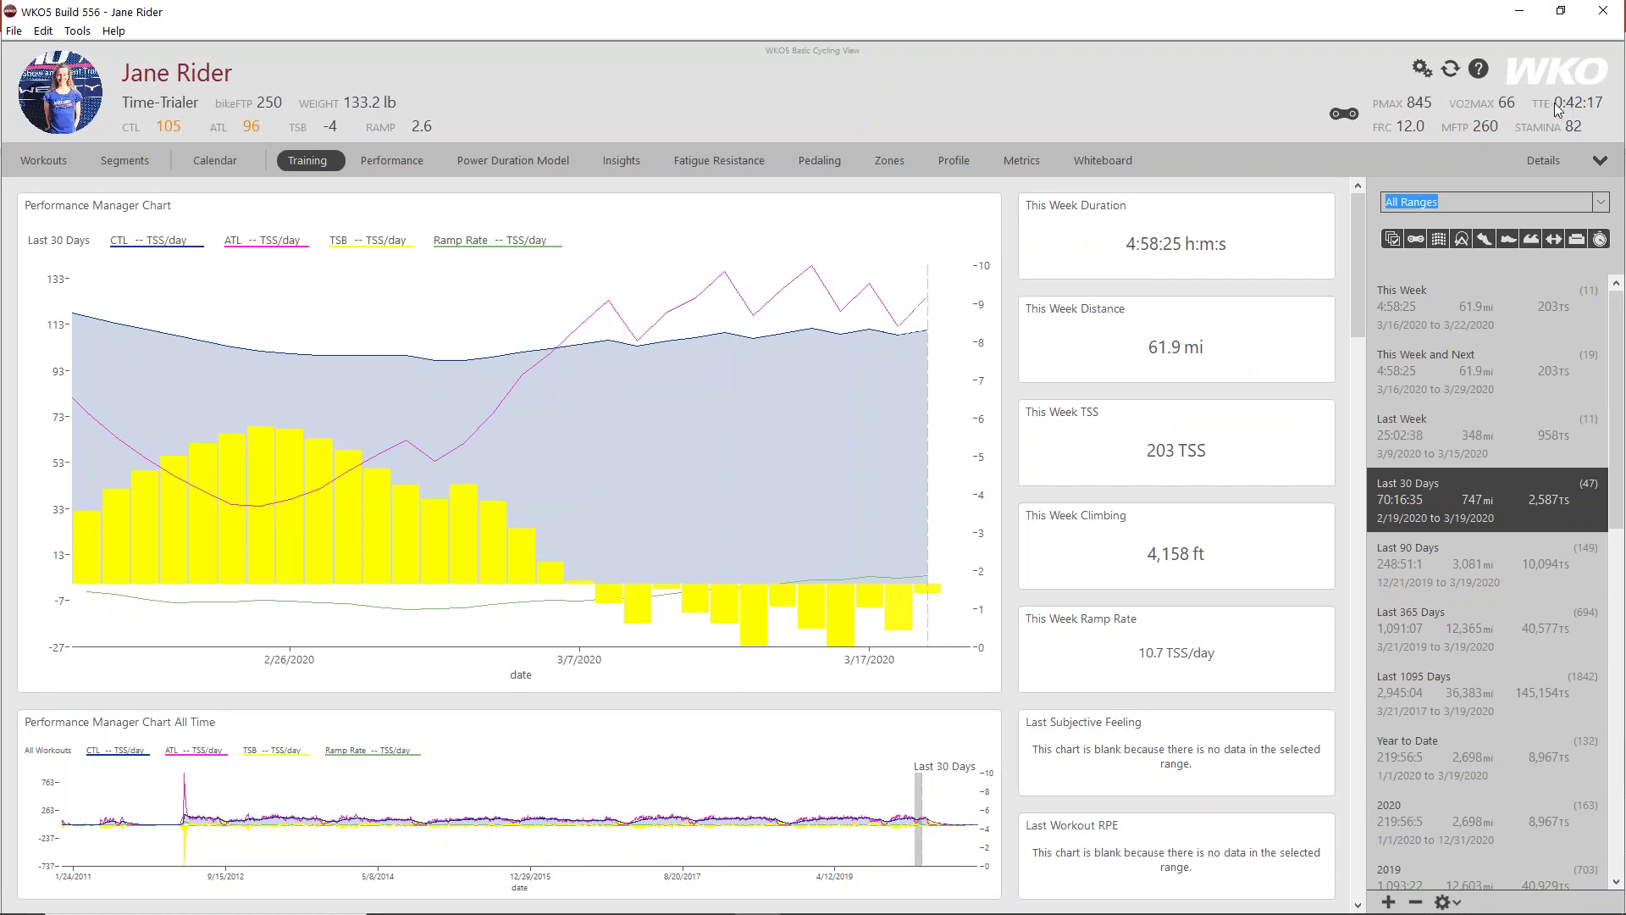
pyautogui.click(1341, 119)
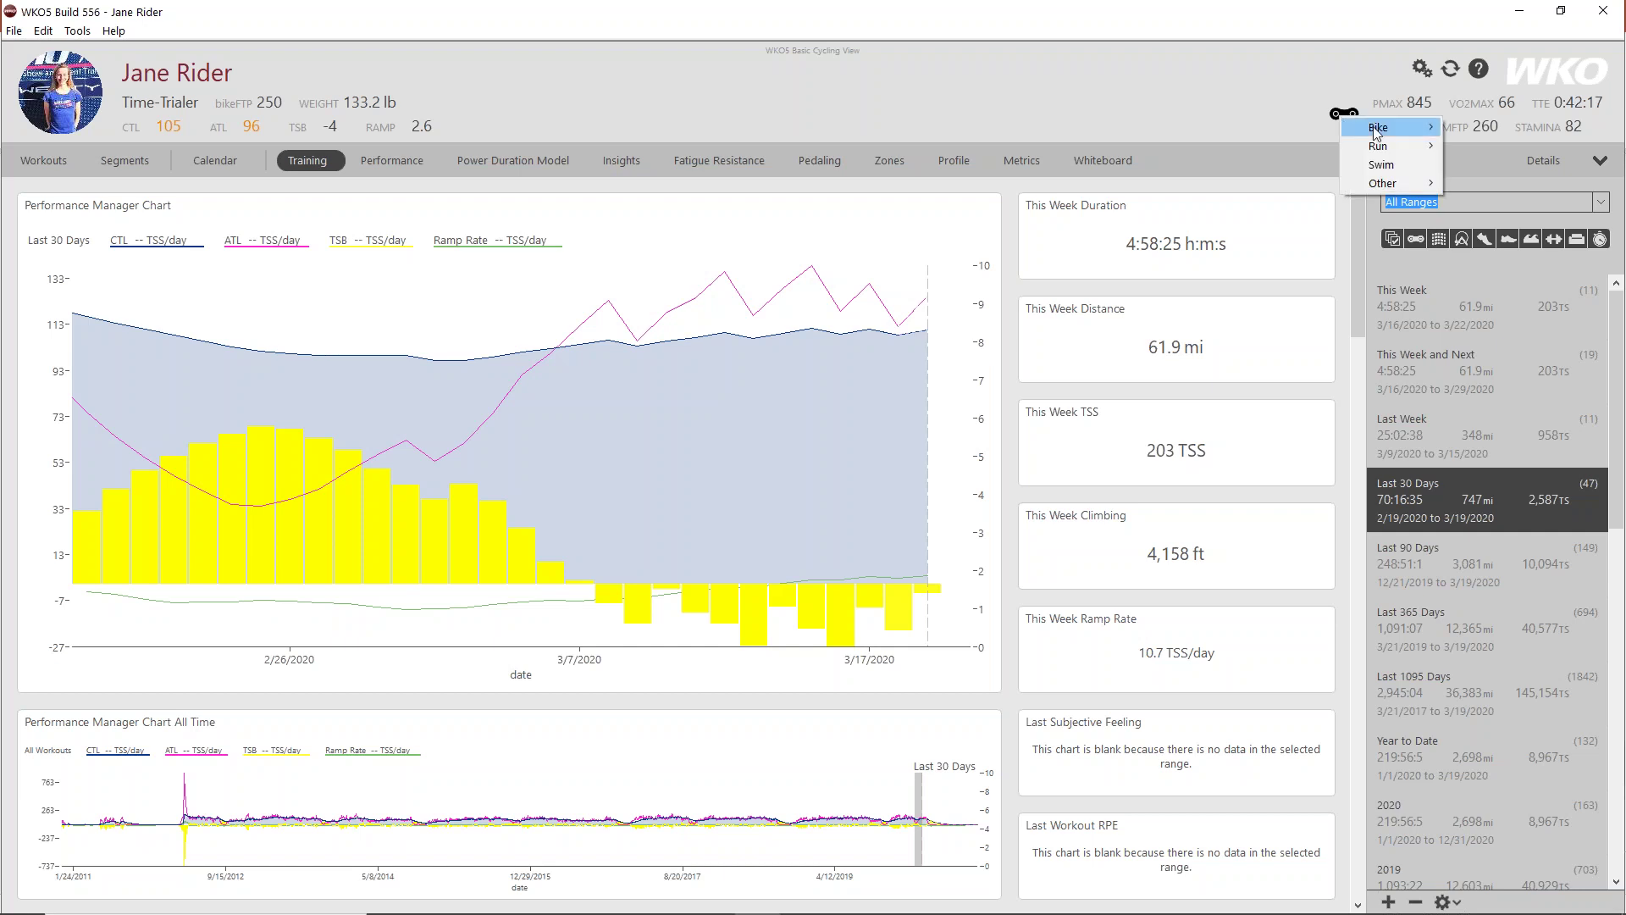
pyautogui.moveTo(1411, 131)
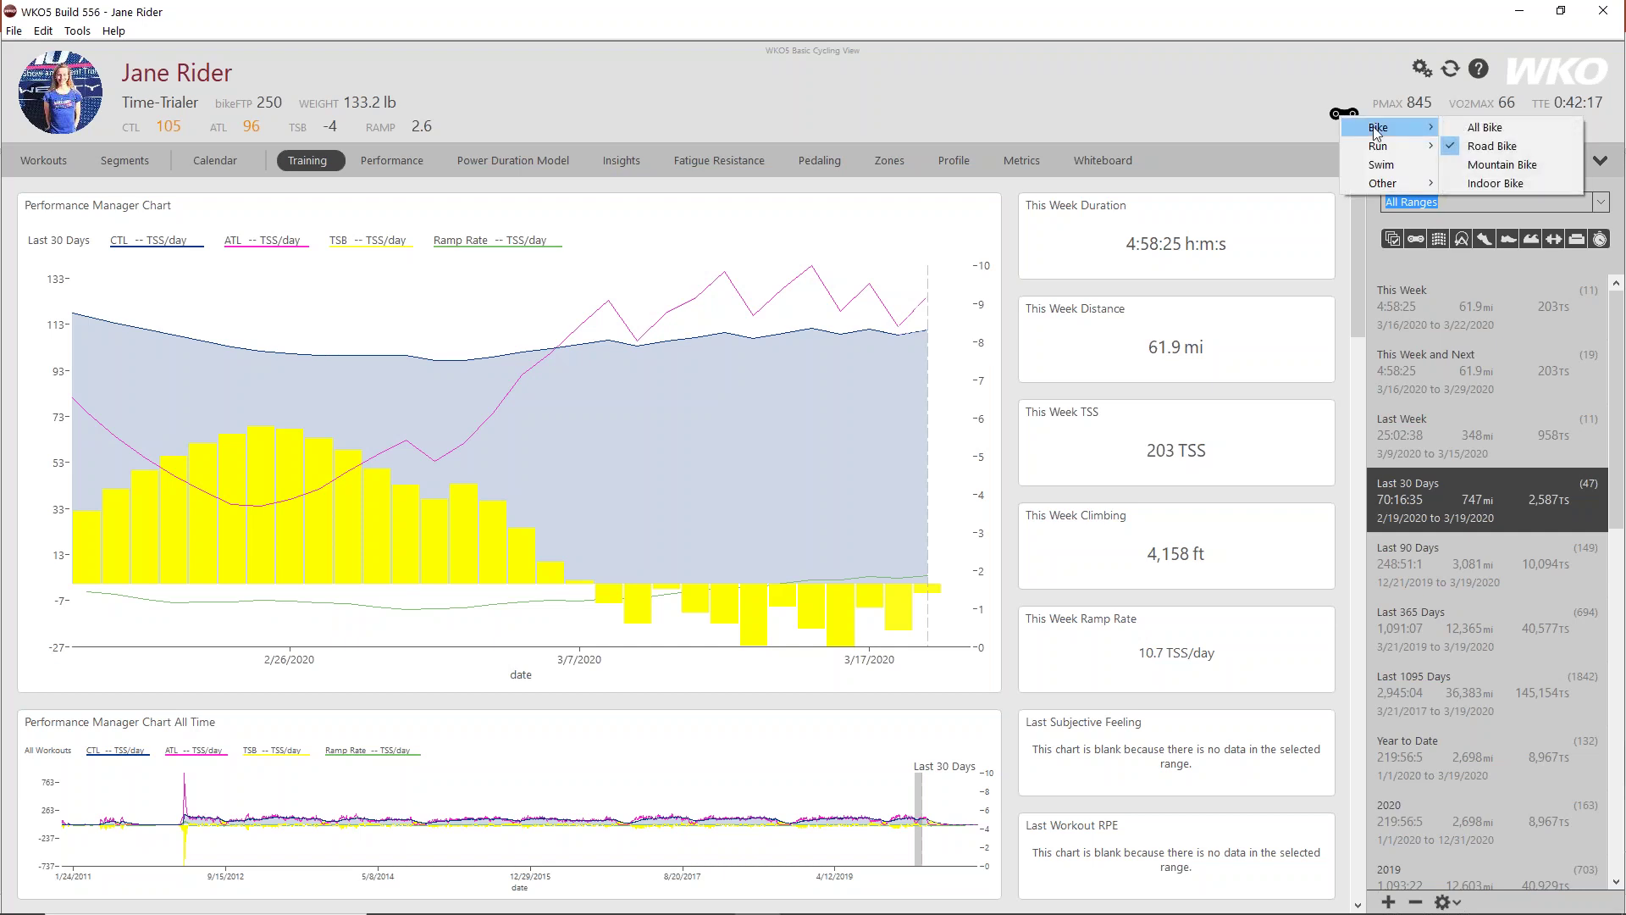
pyautogui.click(1491, 149)
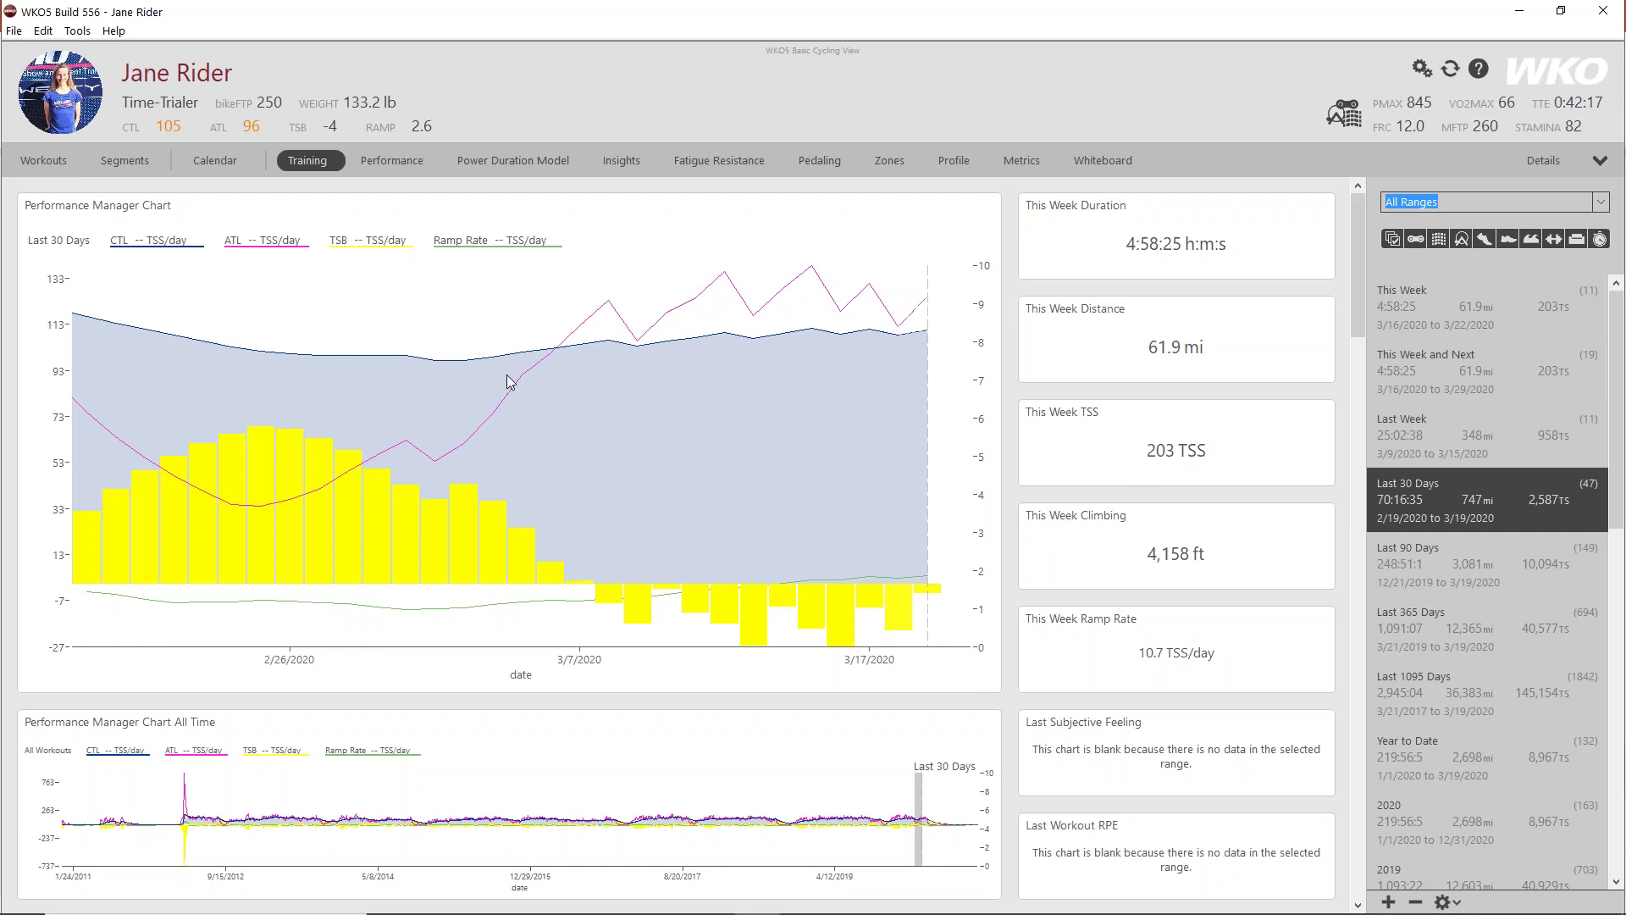
# Step: Toggle the bike and neighbouring workout-type filters above the athlete ranges, and restore all workout types
pyautogui.click(1415, 241)
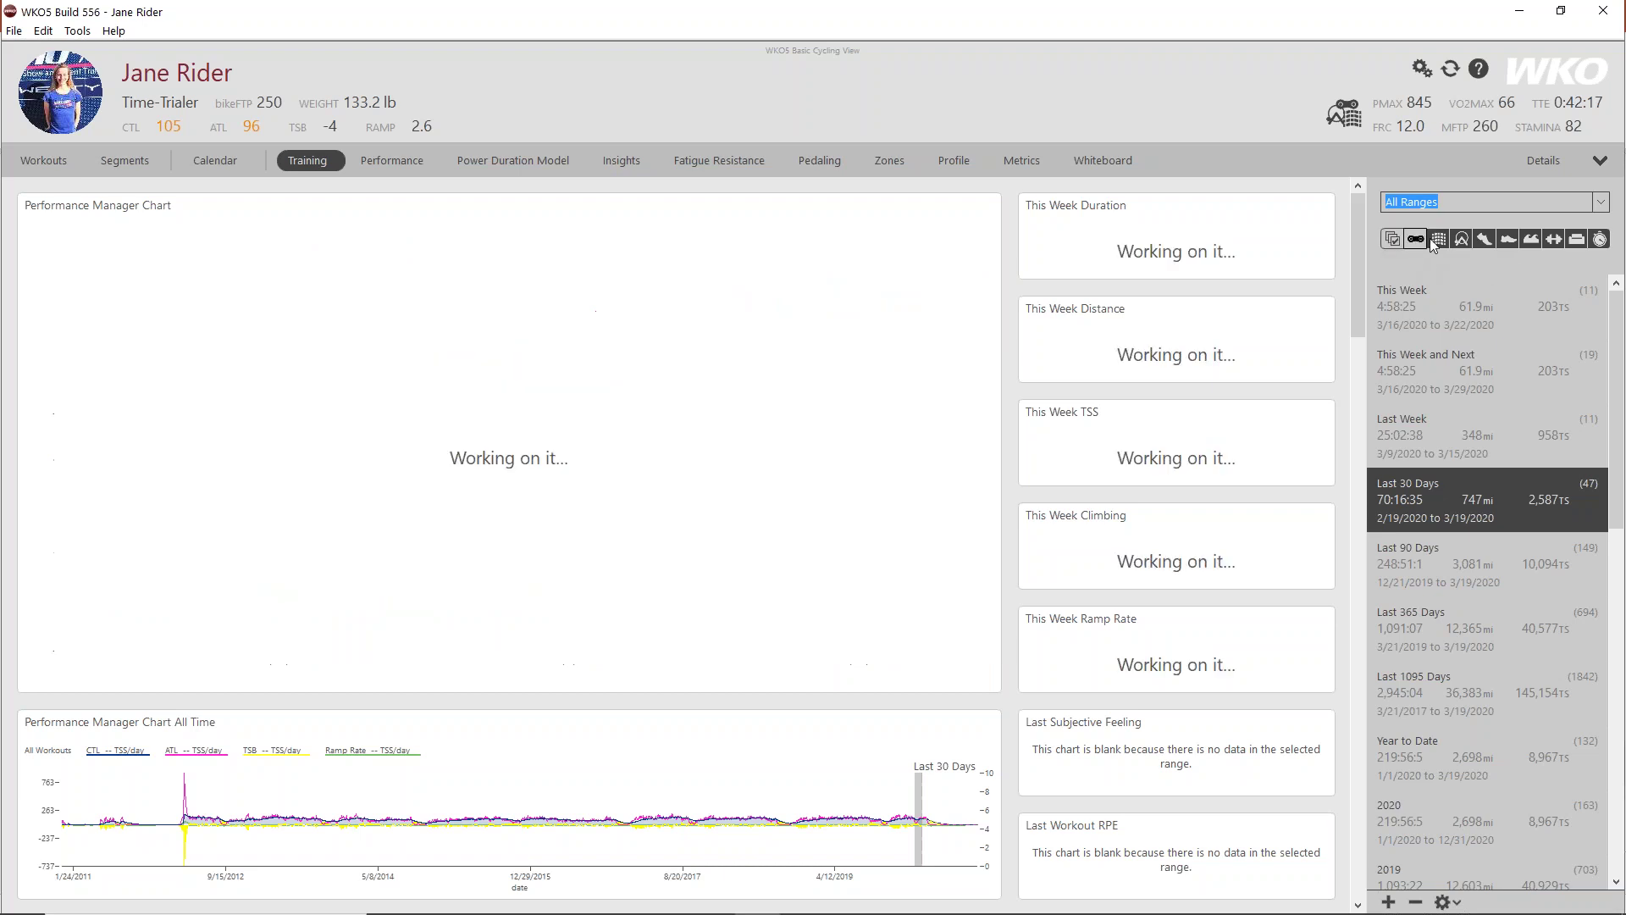
pyautogui.click(1465, 241)
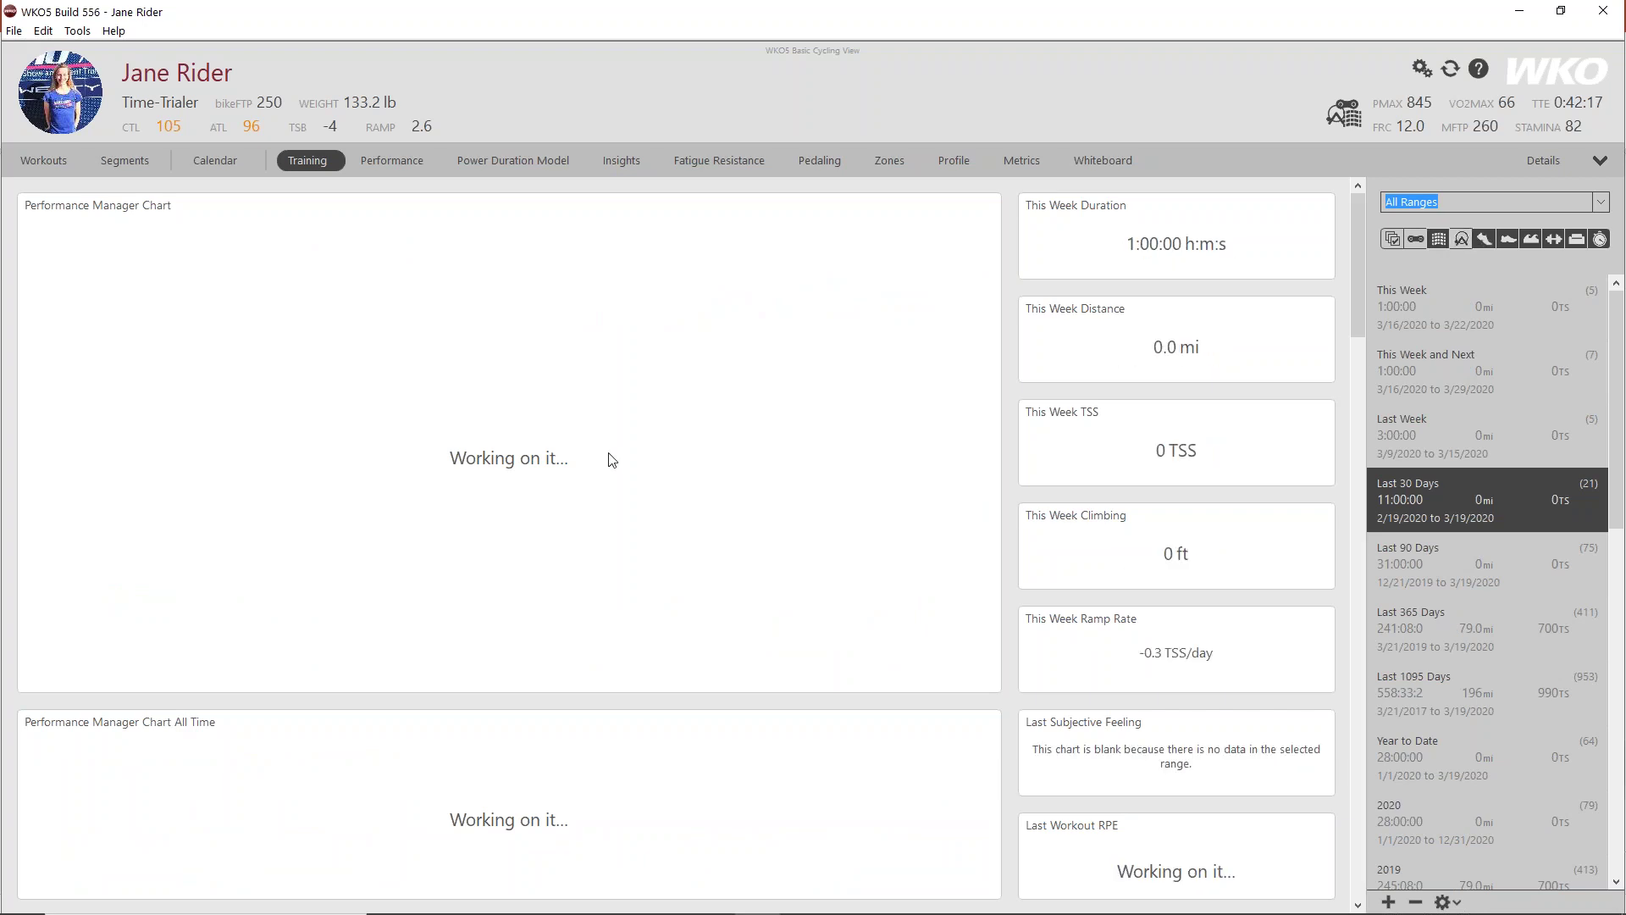
pyautogui.click(1414, 241)
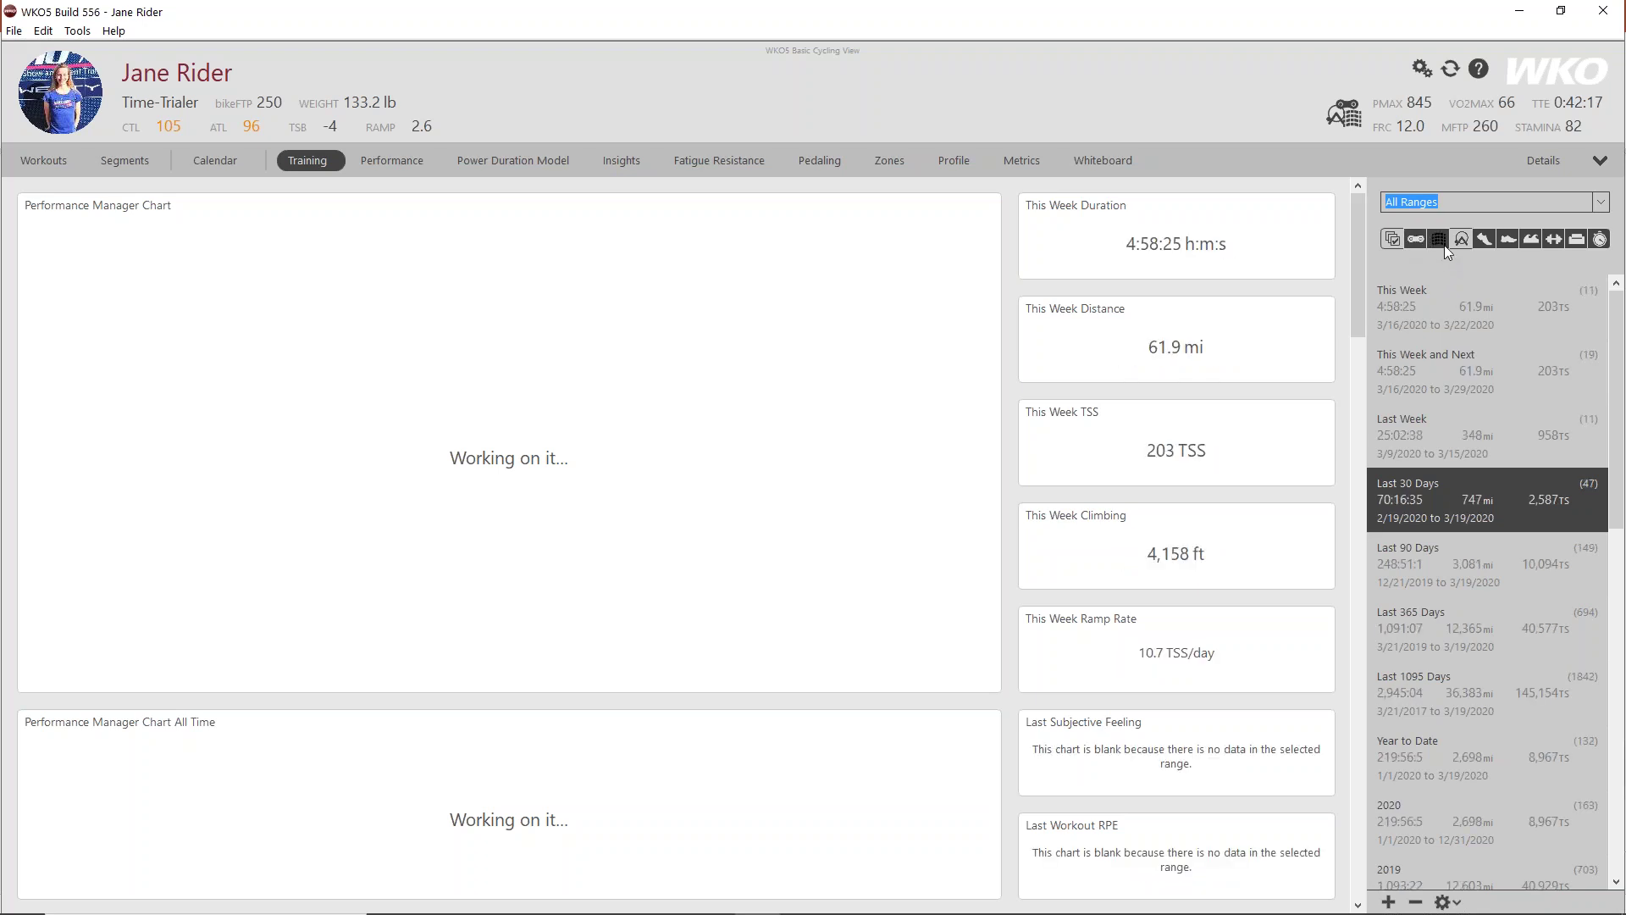
pyautogui.click(1440, 240)
pyautogui.click(1396, 239)
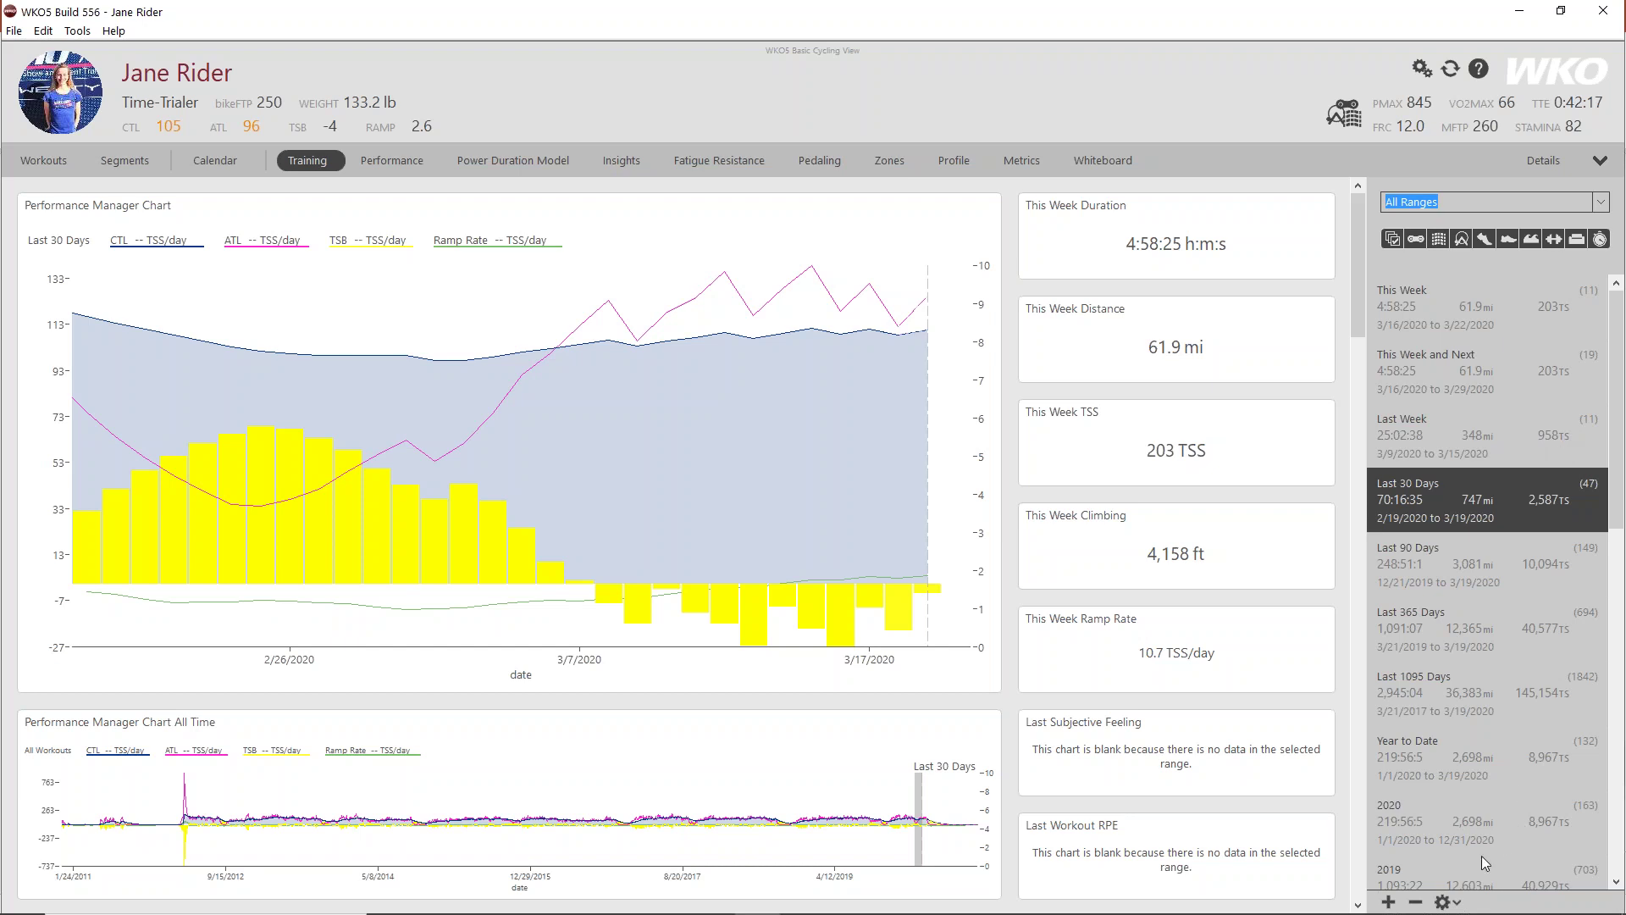
# Step: Hide the distance, duration and work figures and the actual dates in the athlete range list
pyautogui.click(1457, 903)
pyautogui.click(1416, 846)
pyautogui.click(1457, 903)
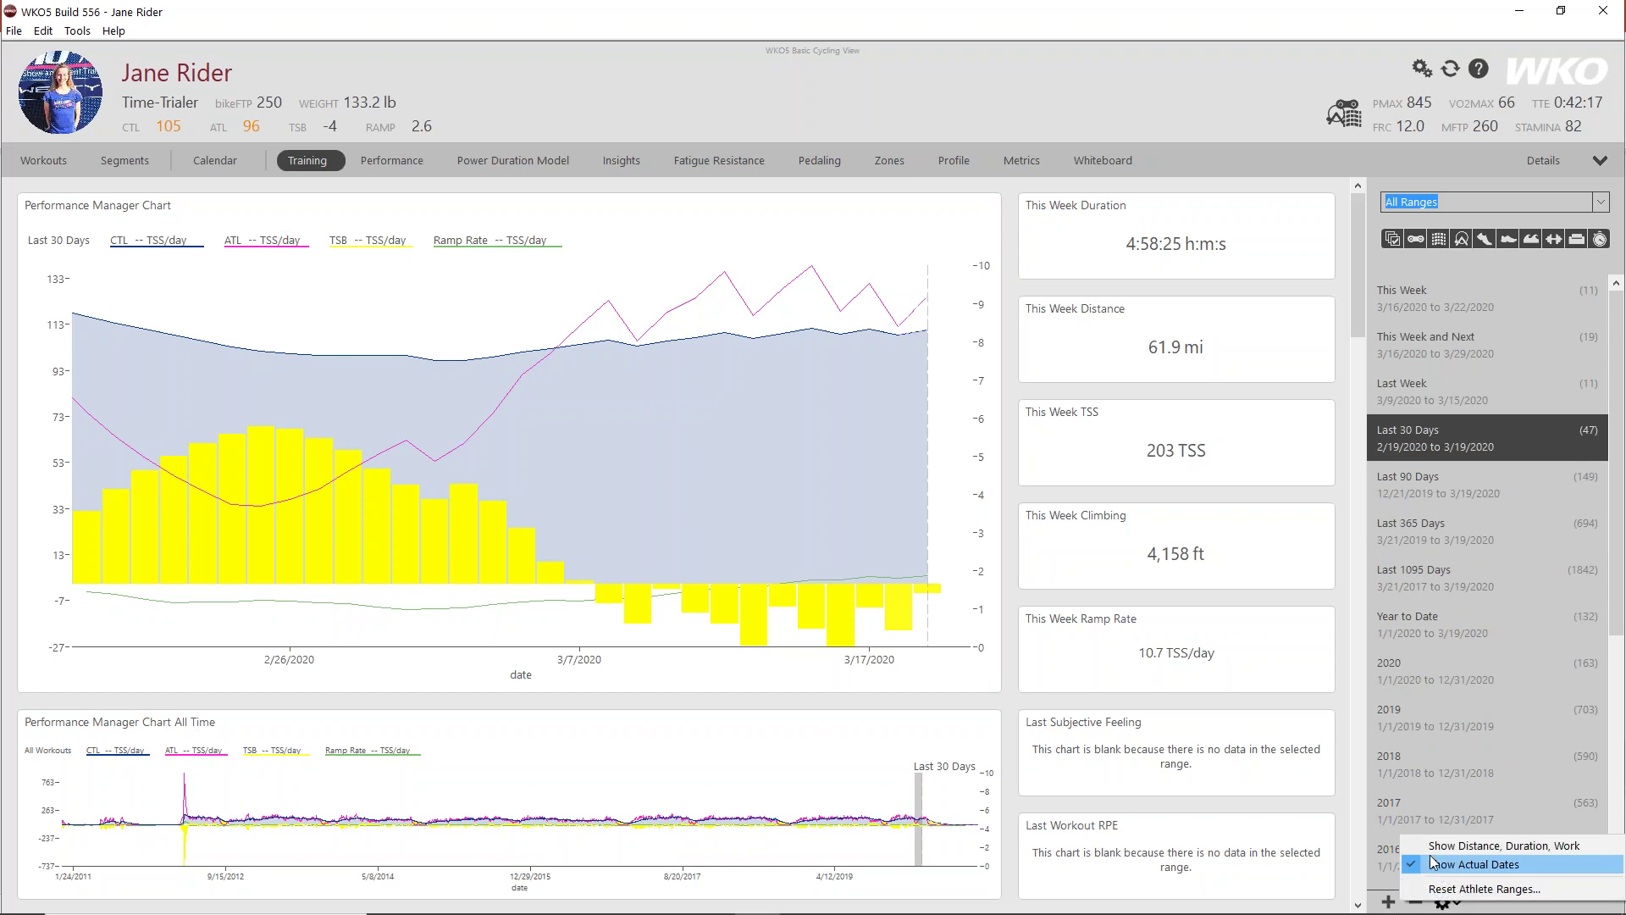
pyautogui.click(1434, 864)
pyautogui.click(1456, 903)
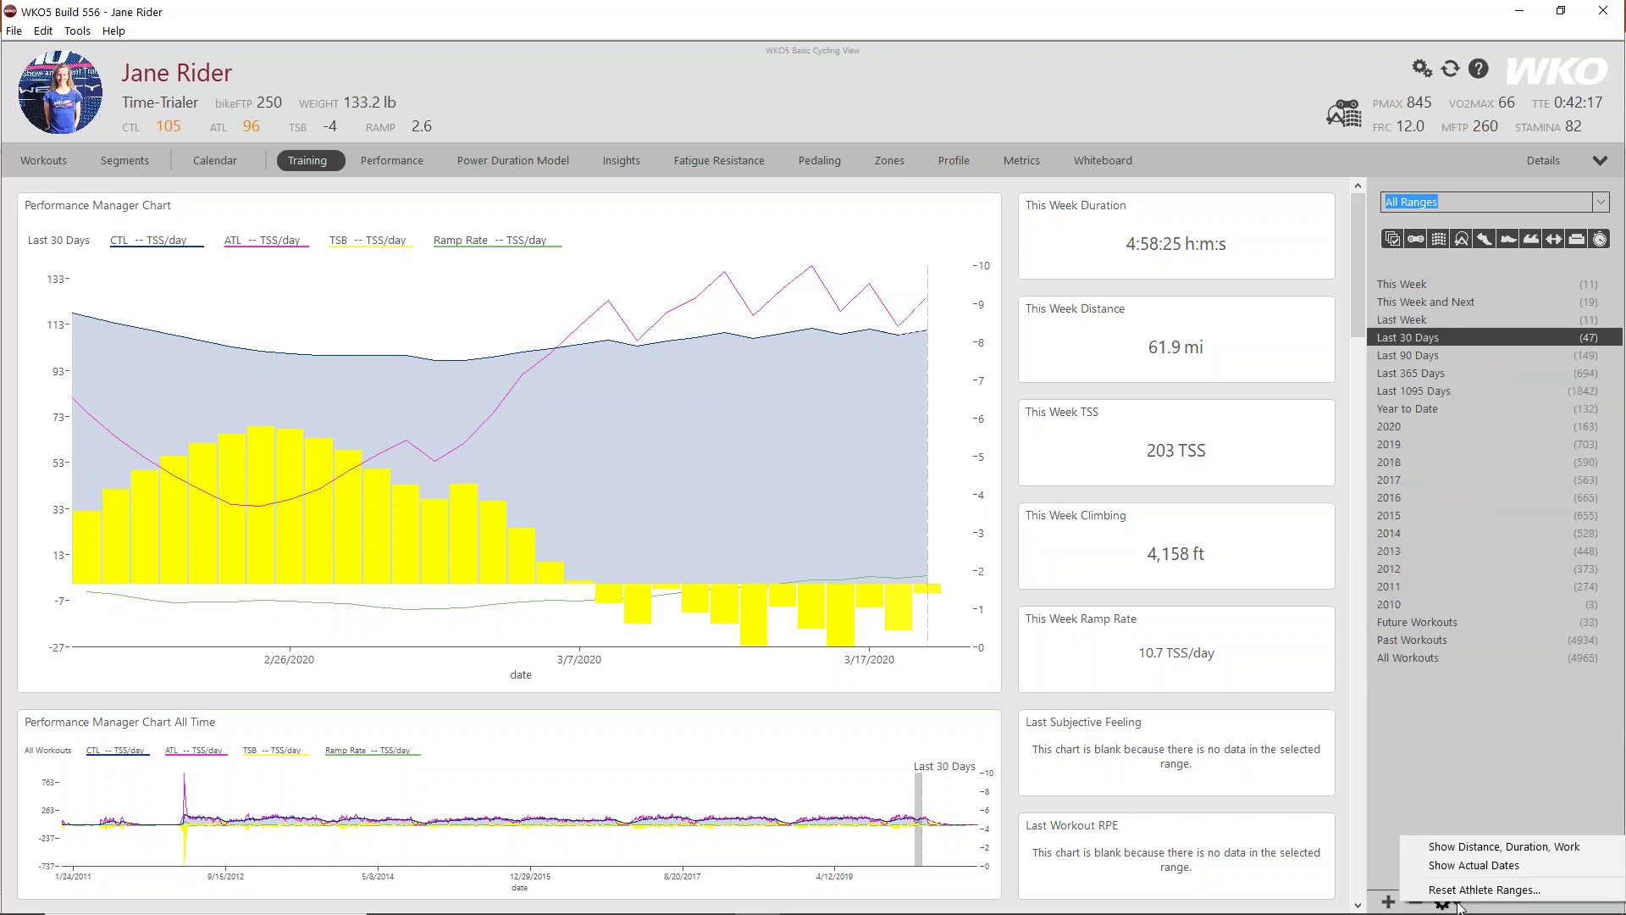
pyautogui.click(1457, 866)
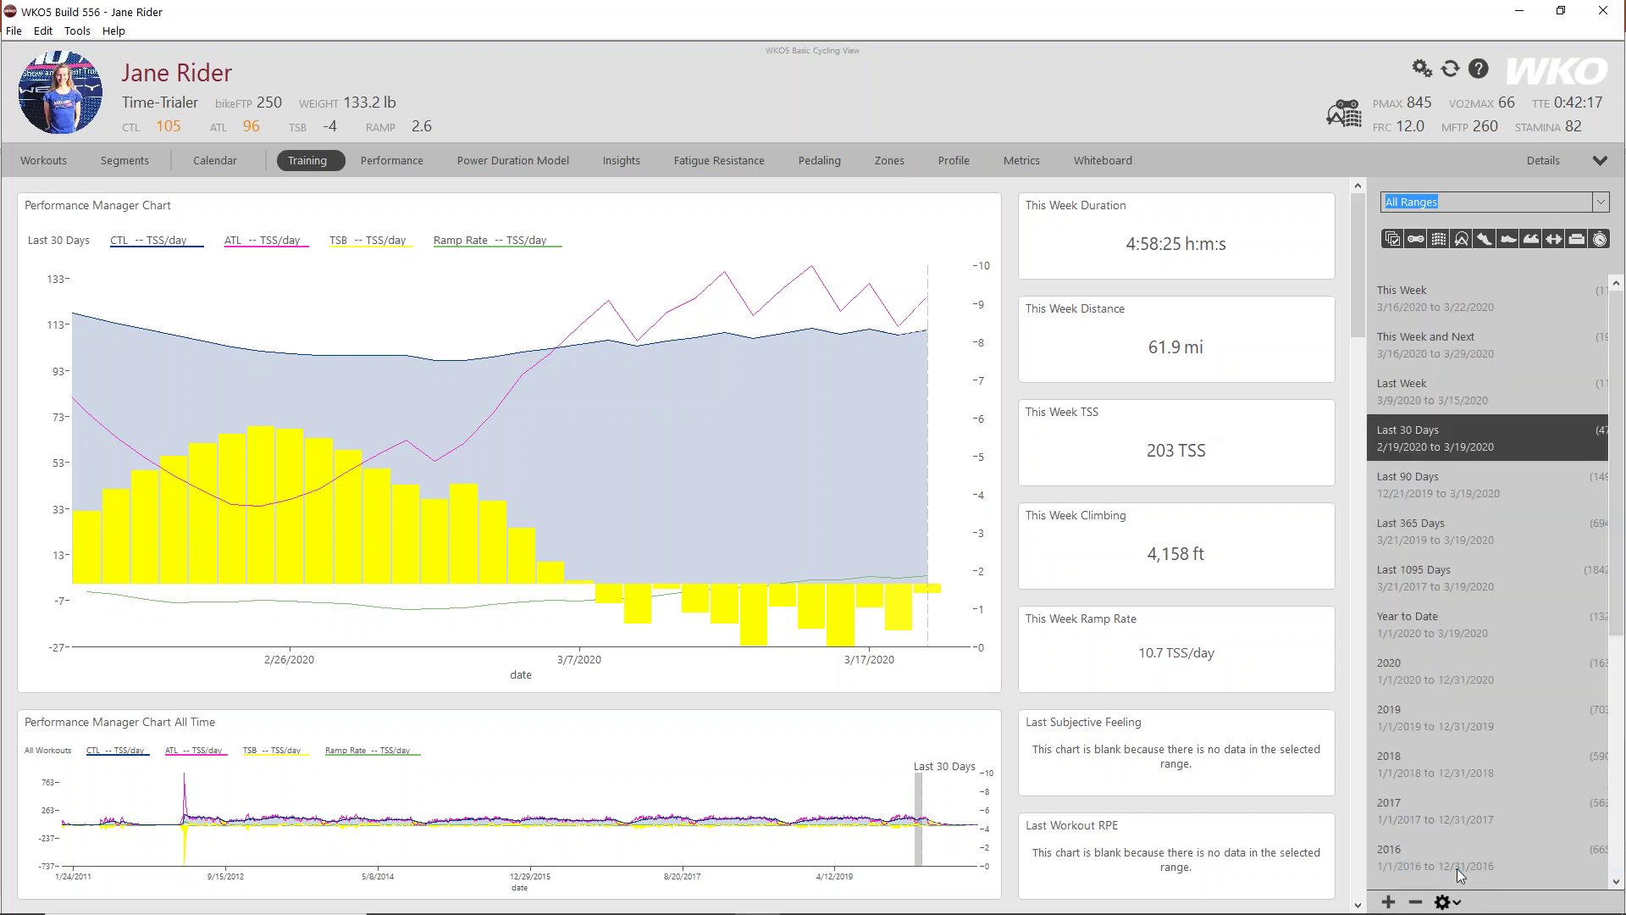
pyautogui.click(1457, 903)
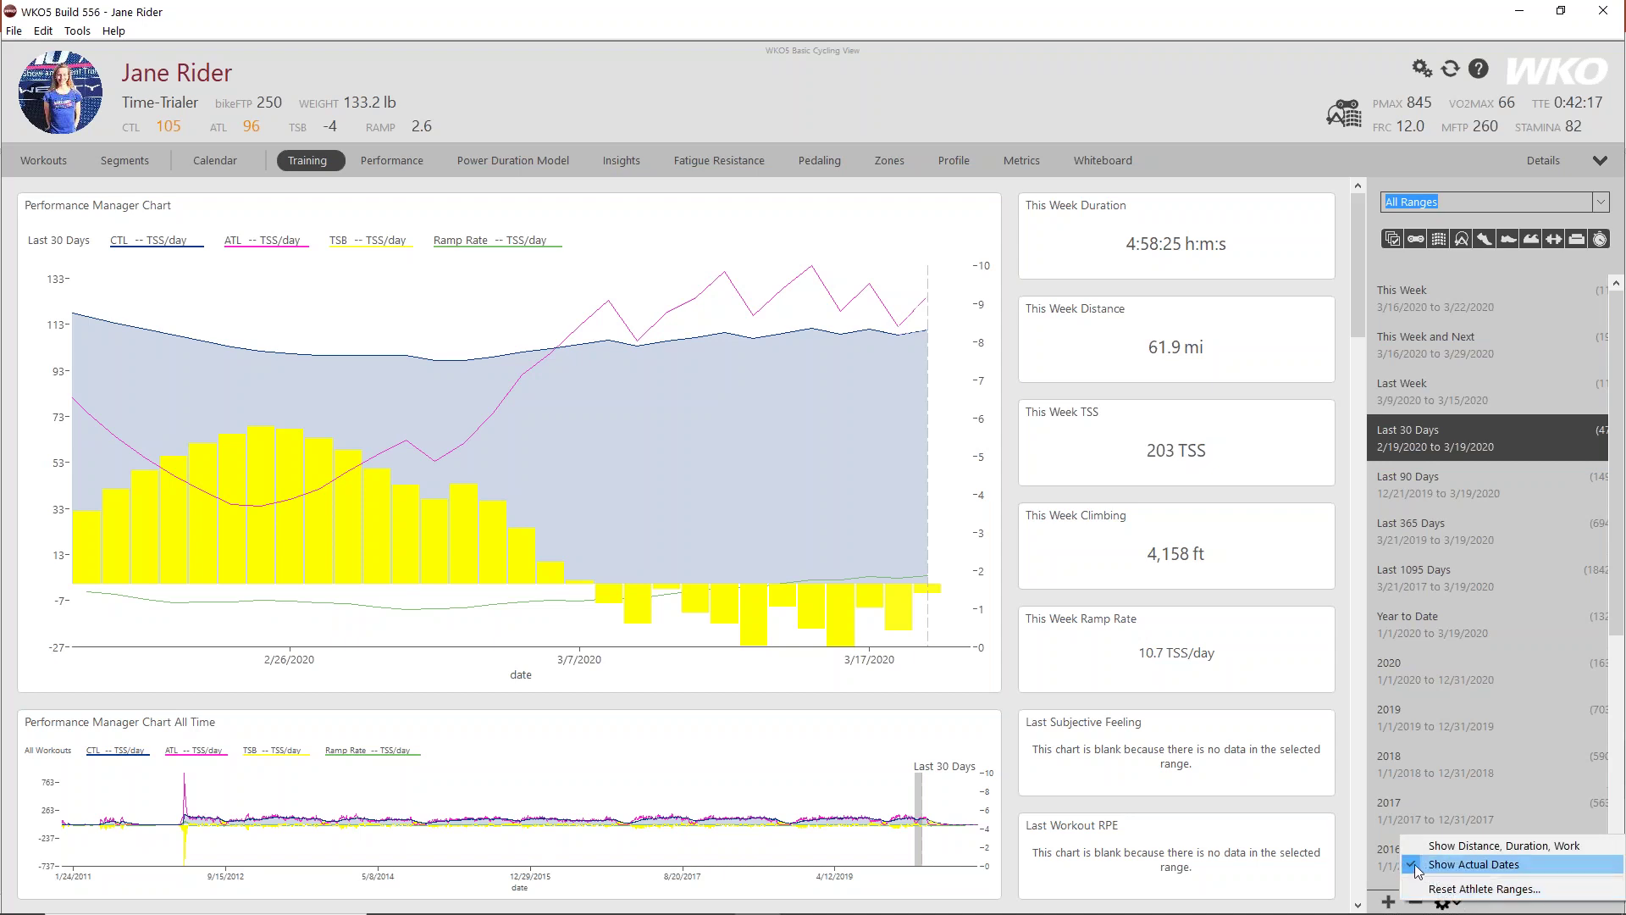
pyautogui.click(1414, 864)
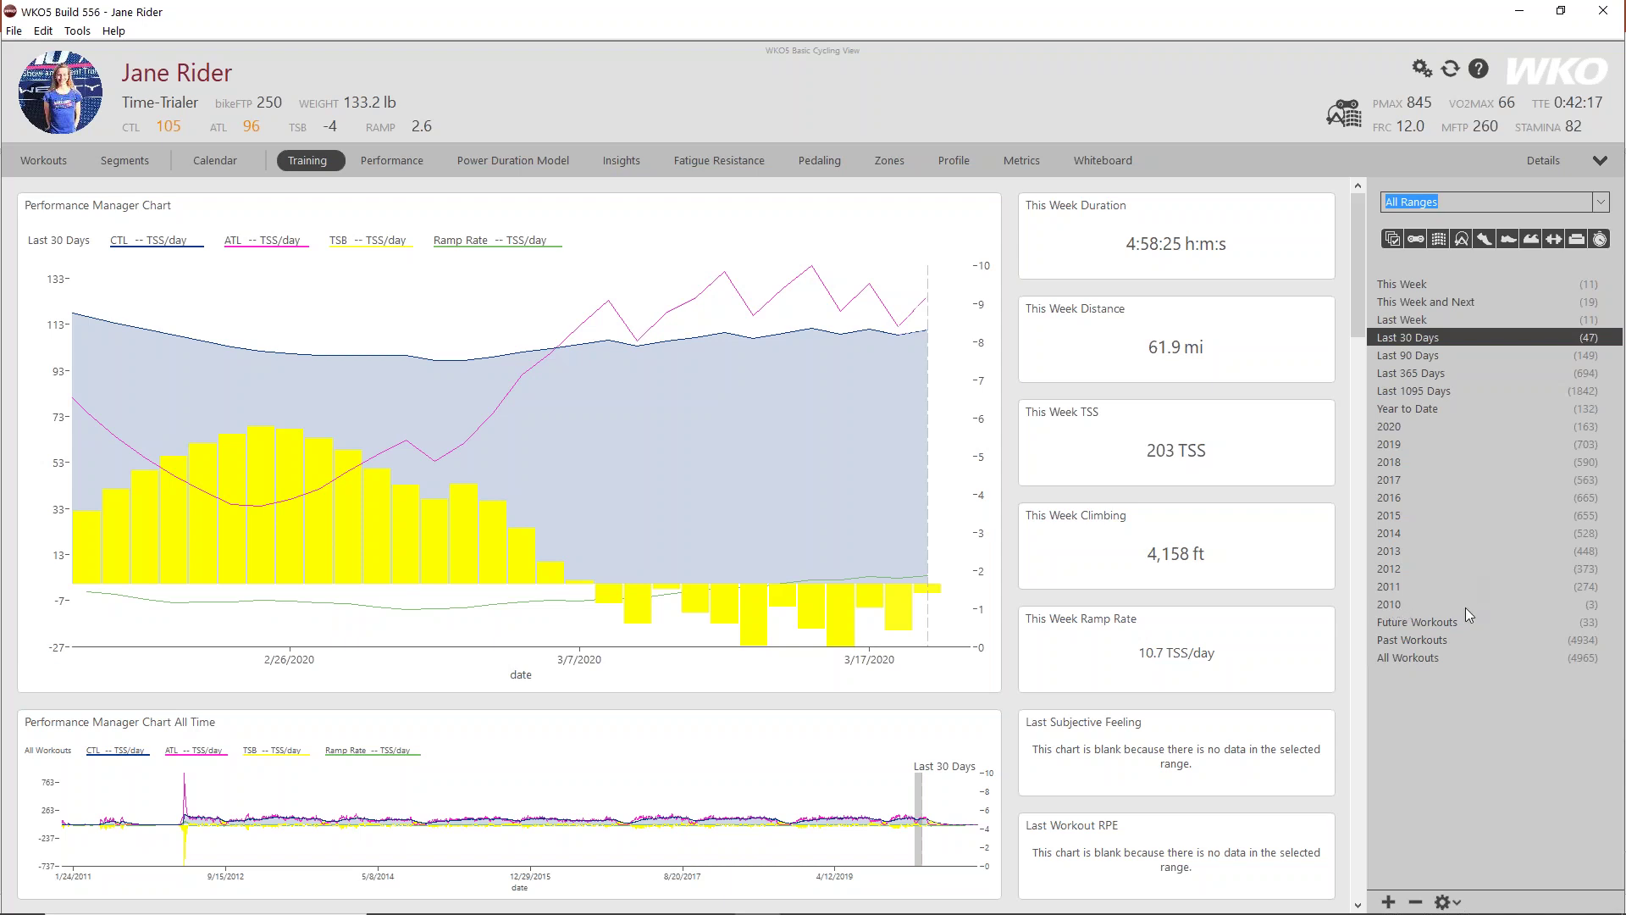
# Step: Add a new athlete range running from today-45 to Today
pyautogui.click(1389, 902)
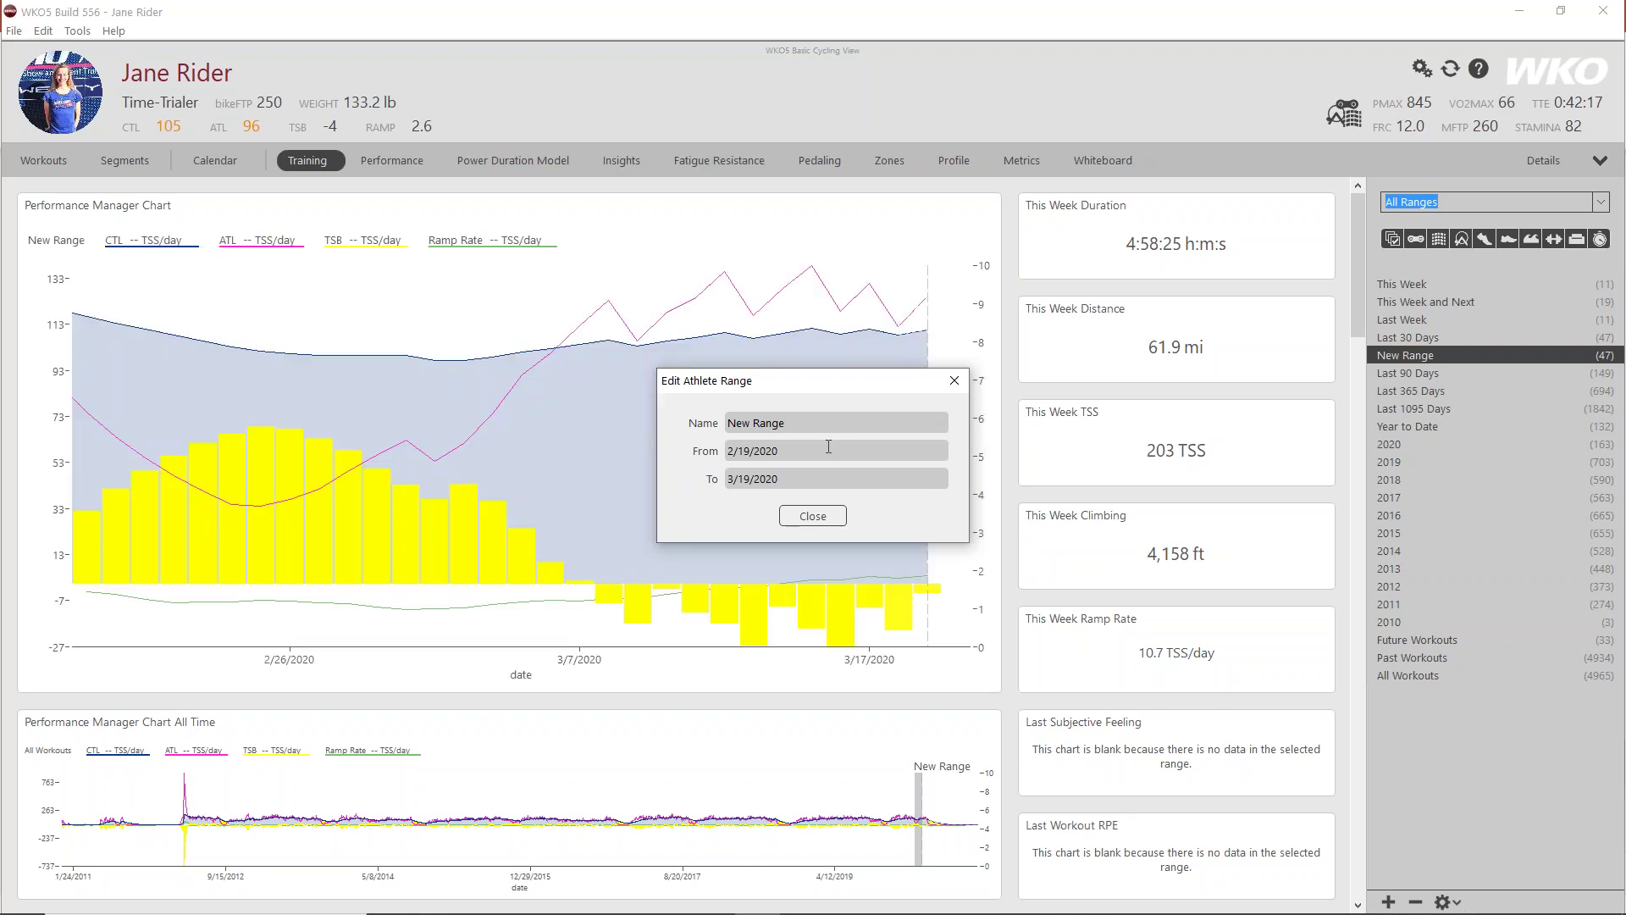
pyautogui.moveTo(828, 381); pyautogui.dragTo(1324, 329)
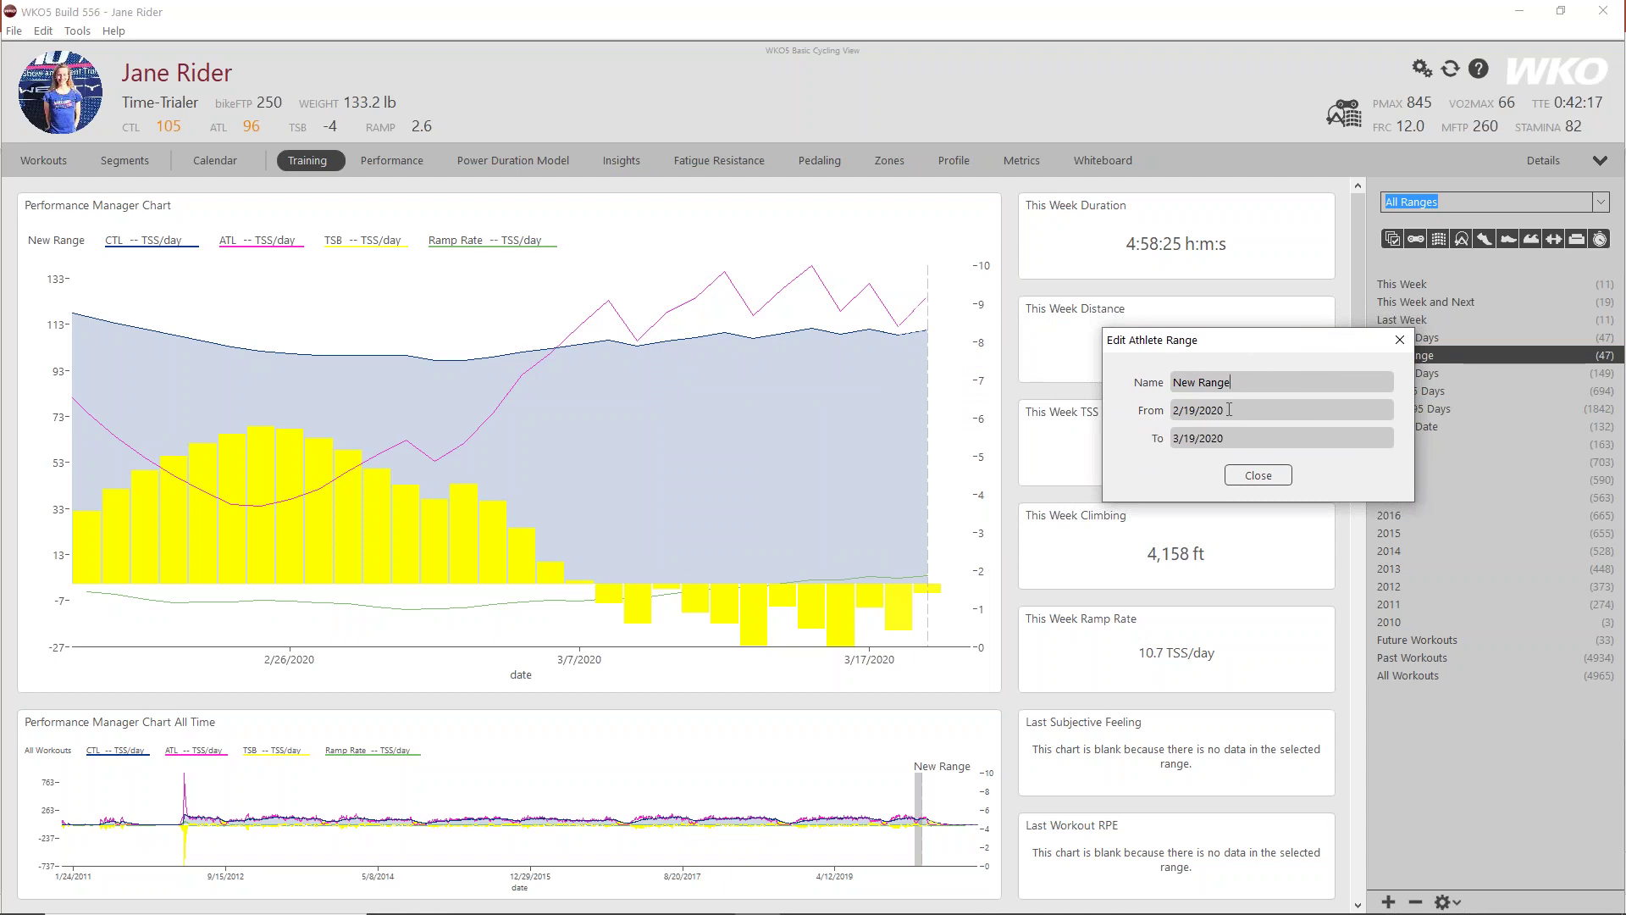
pyautogui.moveTo(1225, 438); pyautogui.dragTo(1168, 438)
pyautogui.write('Today')
pyautogui.moveTo(1225, 409); pyautogui.dragTo(1190, 409)
pyautogui.doubleClick(1226, 409)
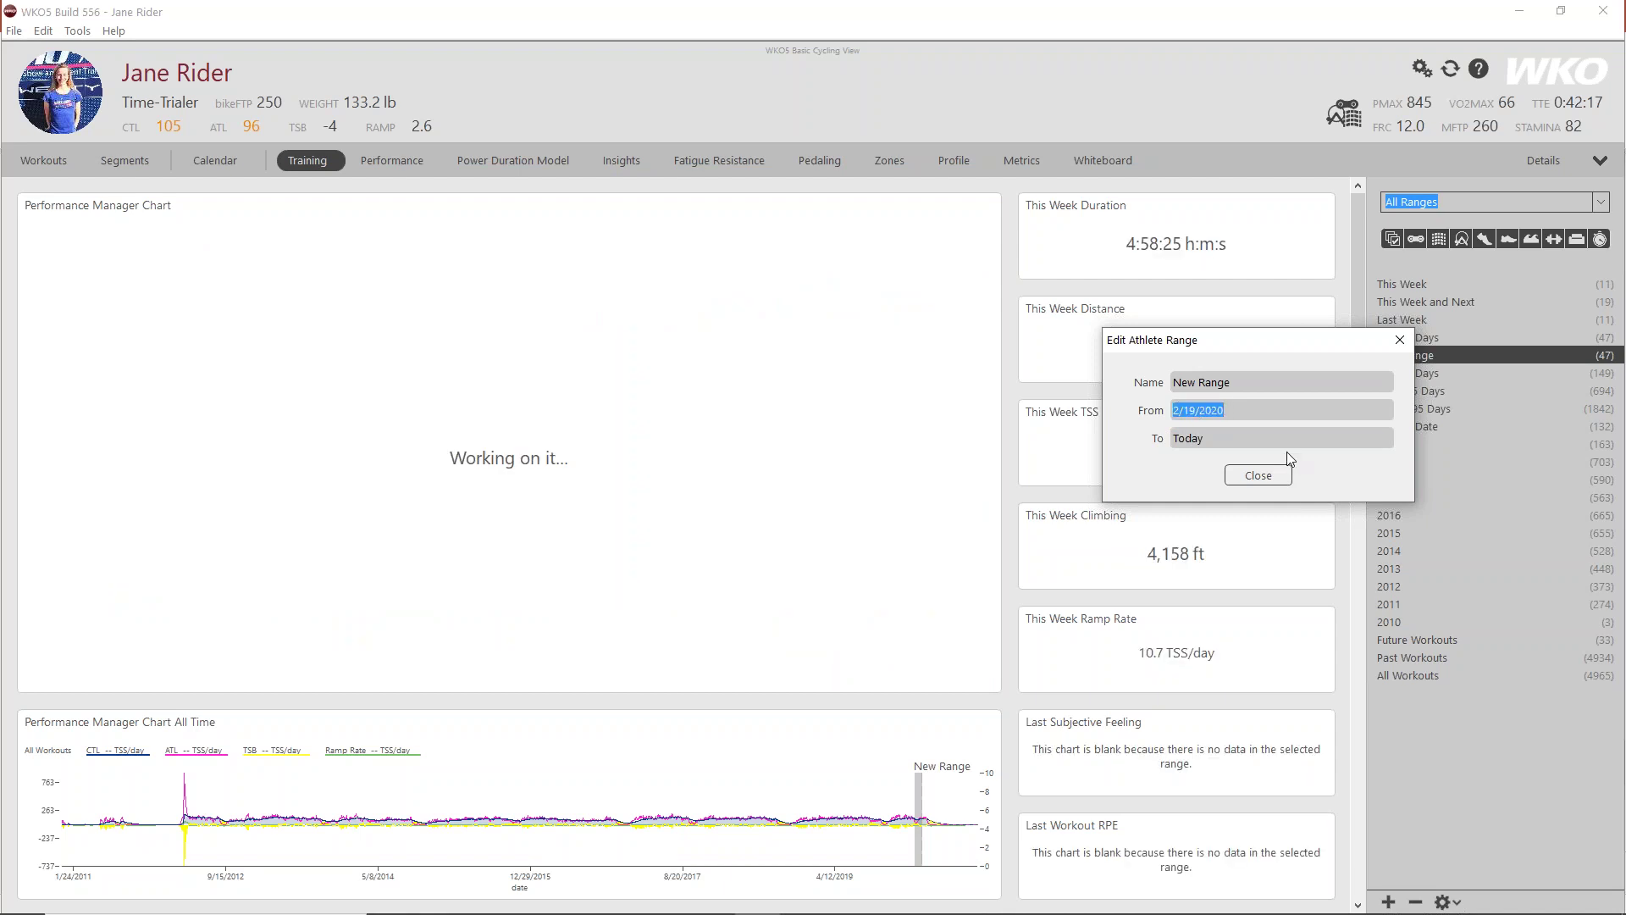
pyautogui.write('today-45')
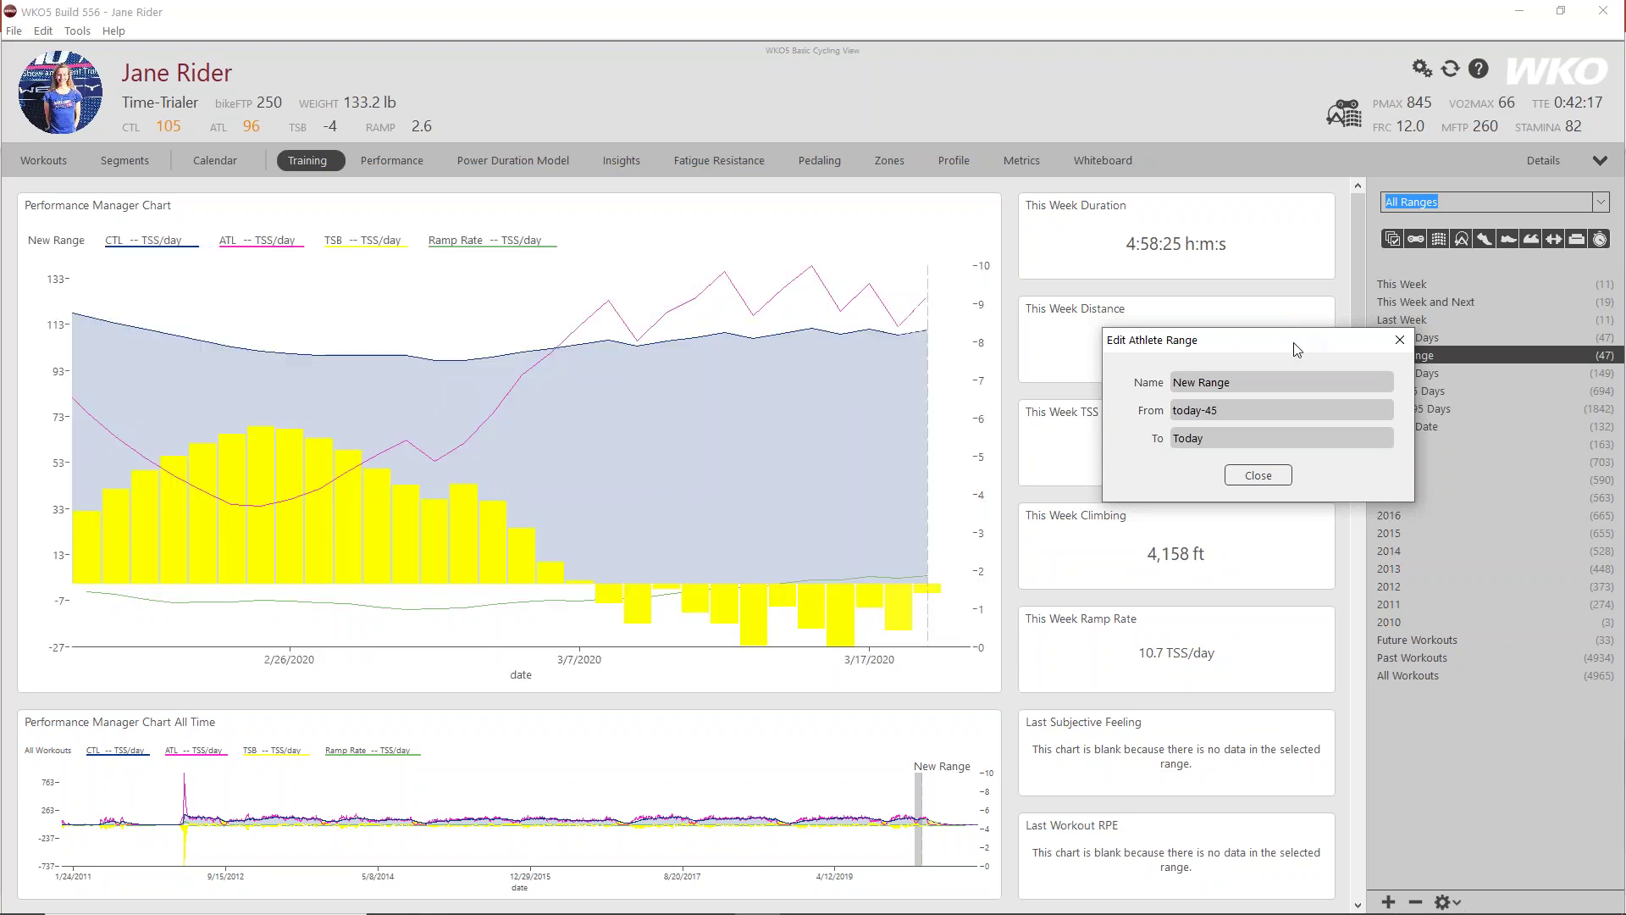
# Step: Name the new athlete range "last 45" and close its editor
pyautogui.moveTo(1235, 382); pyautogui.dragTo(1172, 379)
pyautogui.write('l')
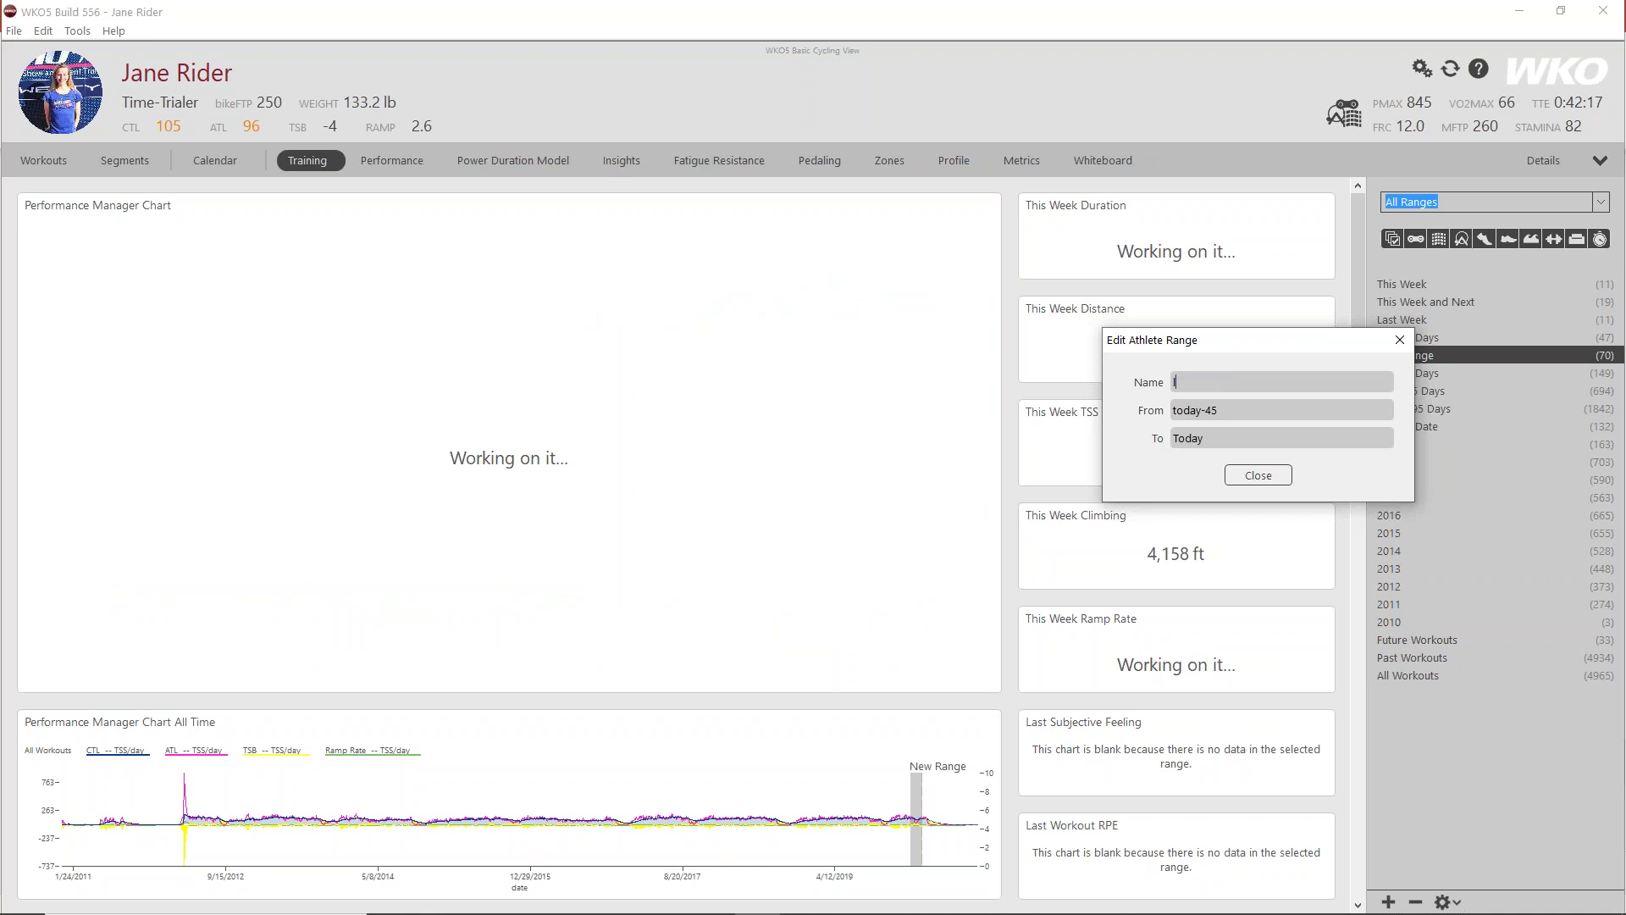
pyautogui.write('as')
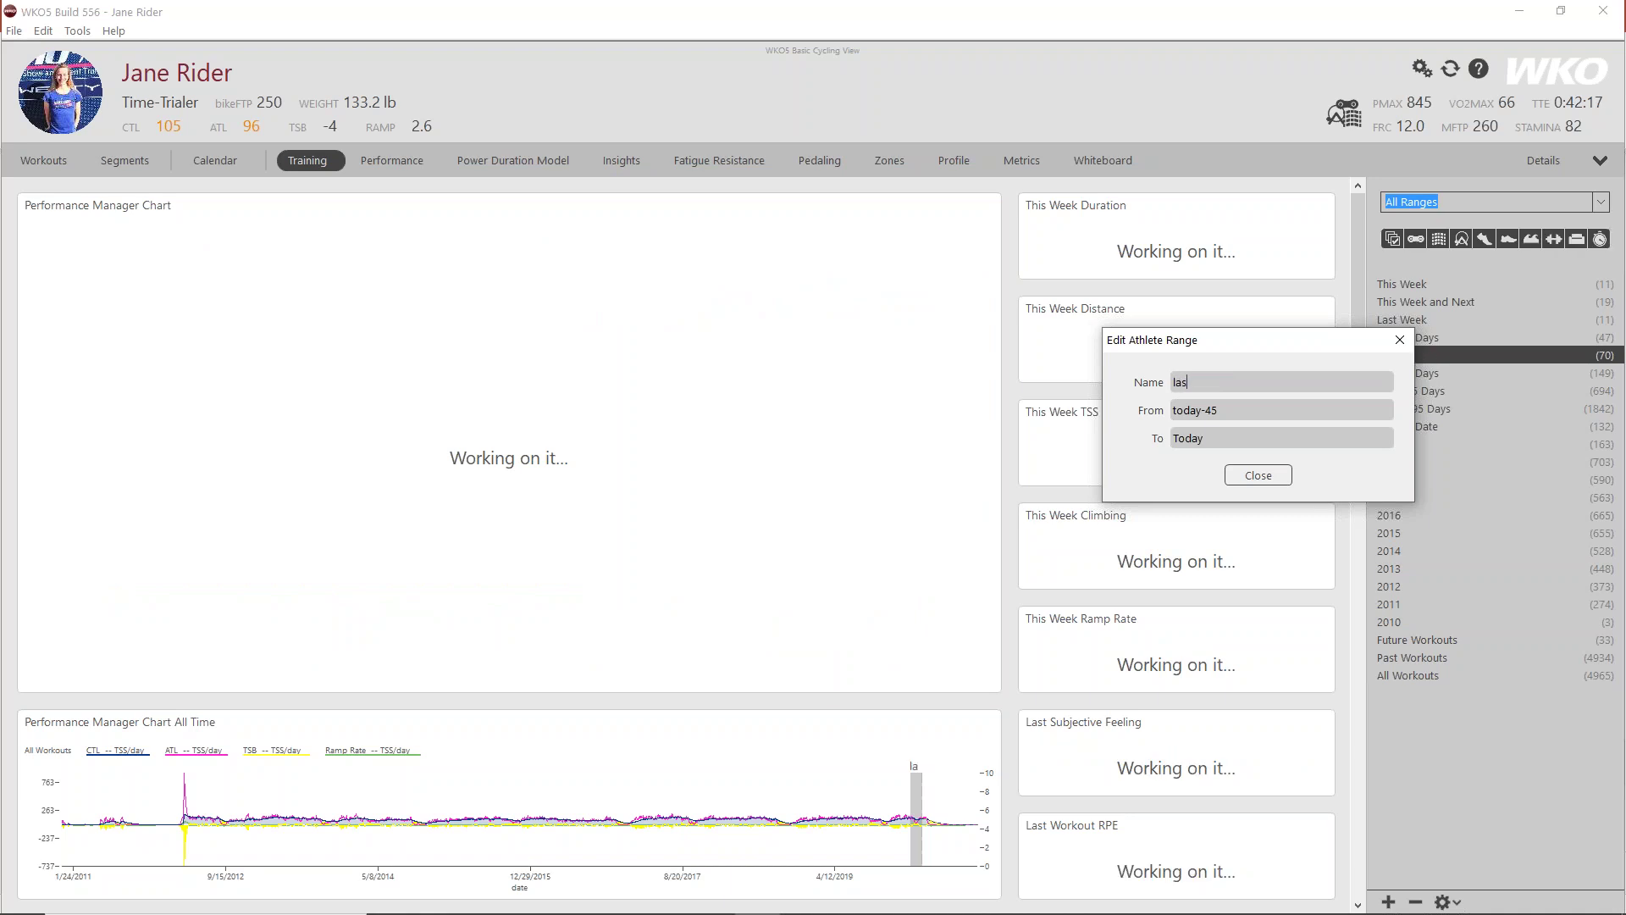
pyautogui.write('t 45')
pyautogui.click(1261, 474)
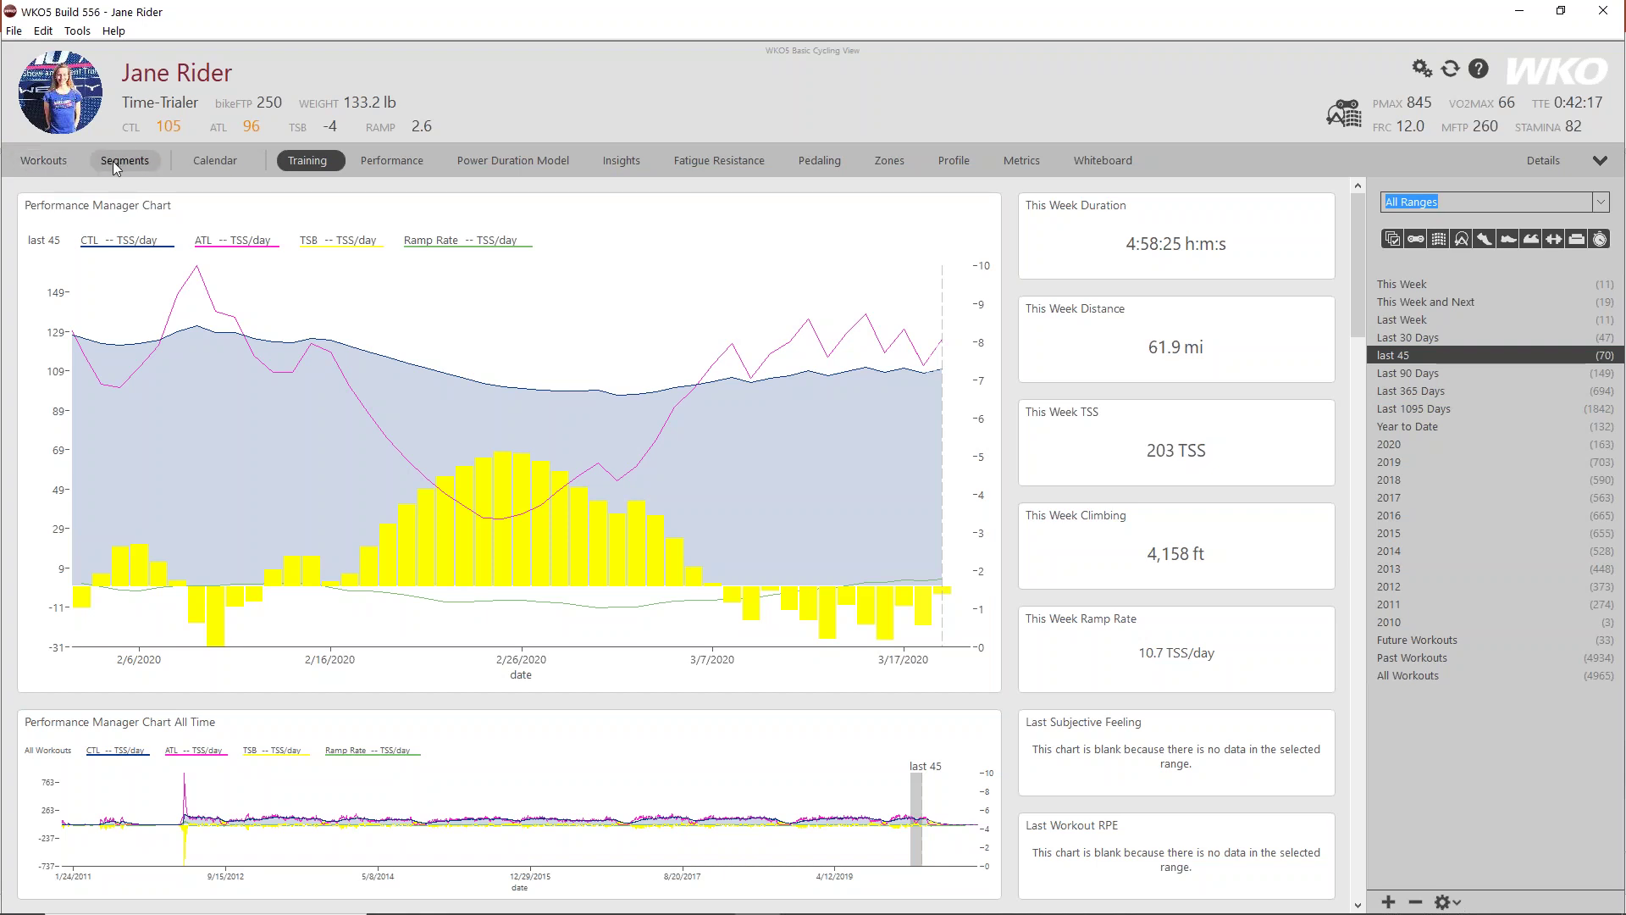
# Step: Open the Workouts view and select the Entire Workout range of the January 30, 2020 workout
pyautogui.click(37, 161)
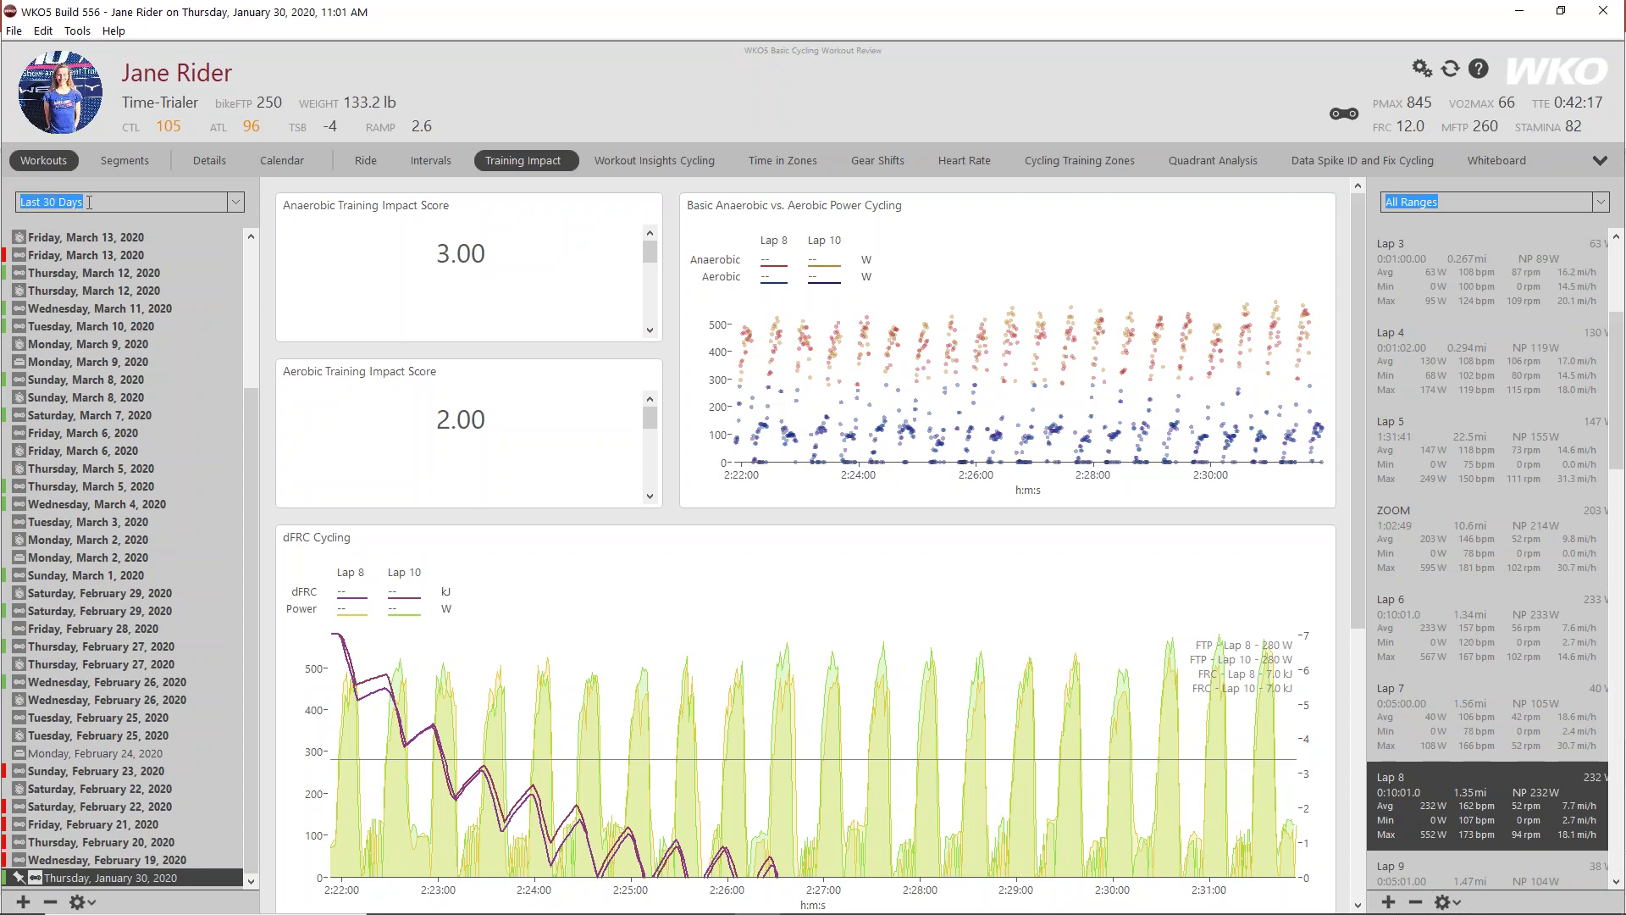
pyautogui.click(238, 204)
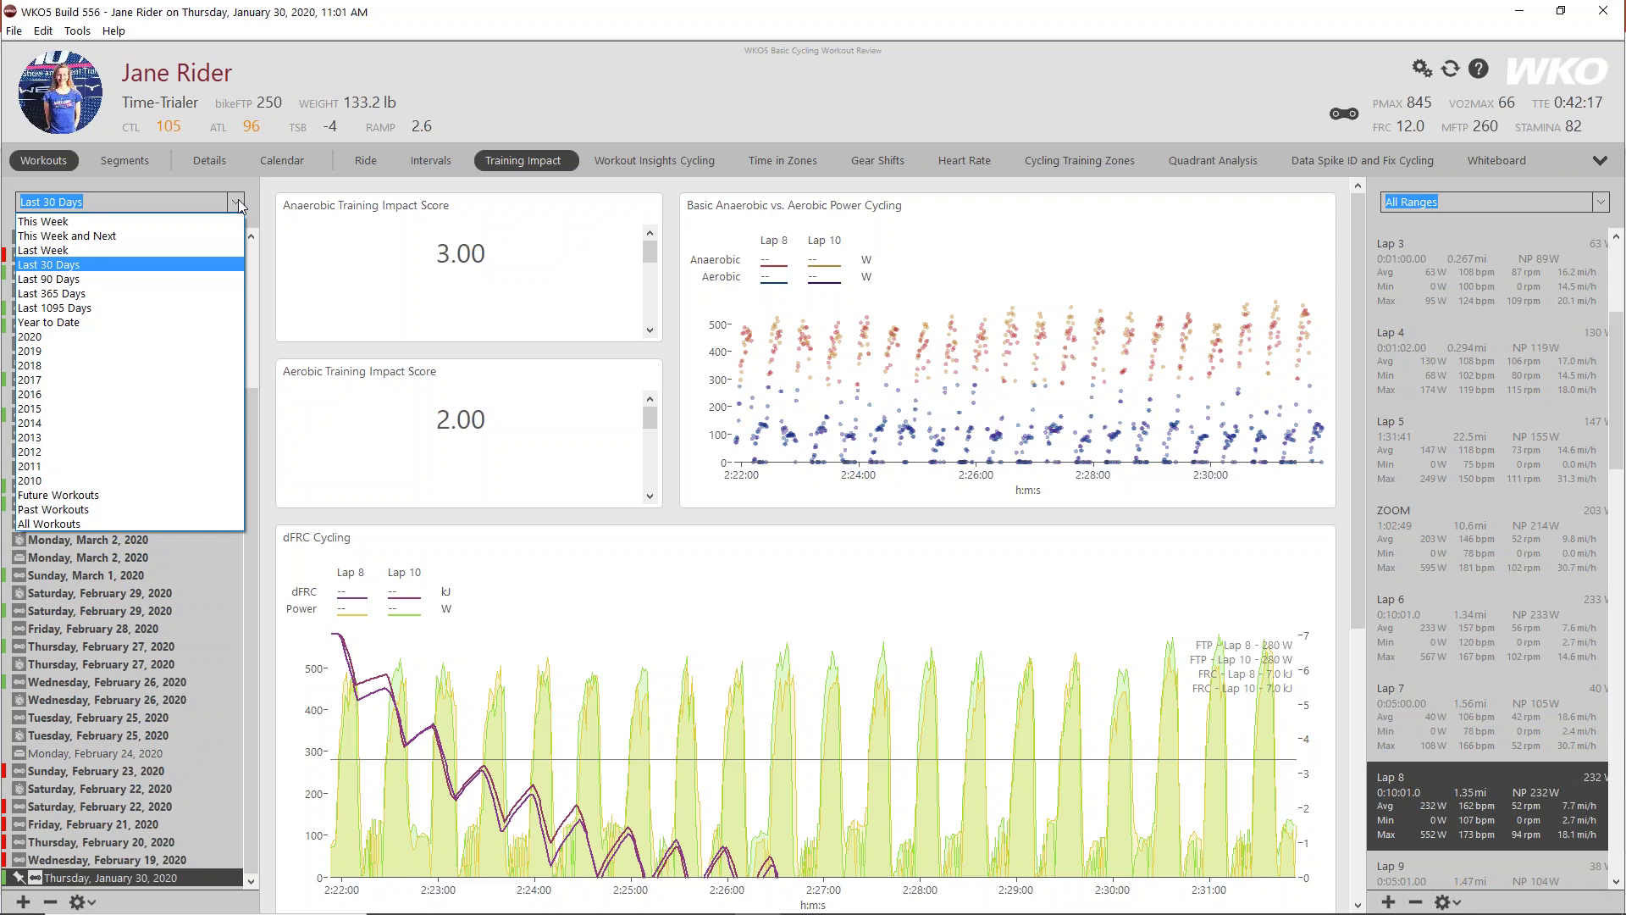
pyautogui.click(131, 211)
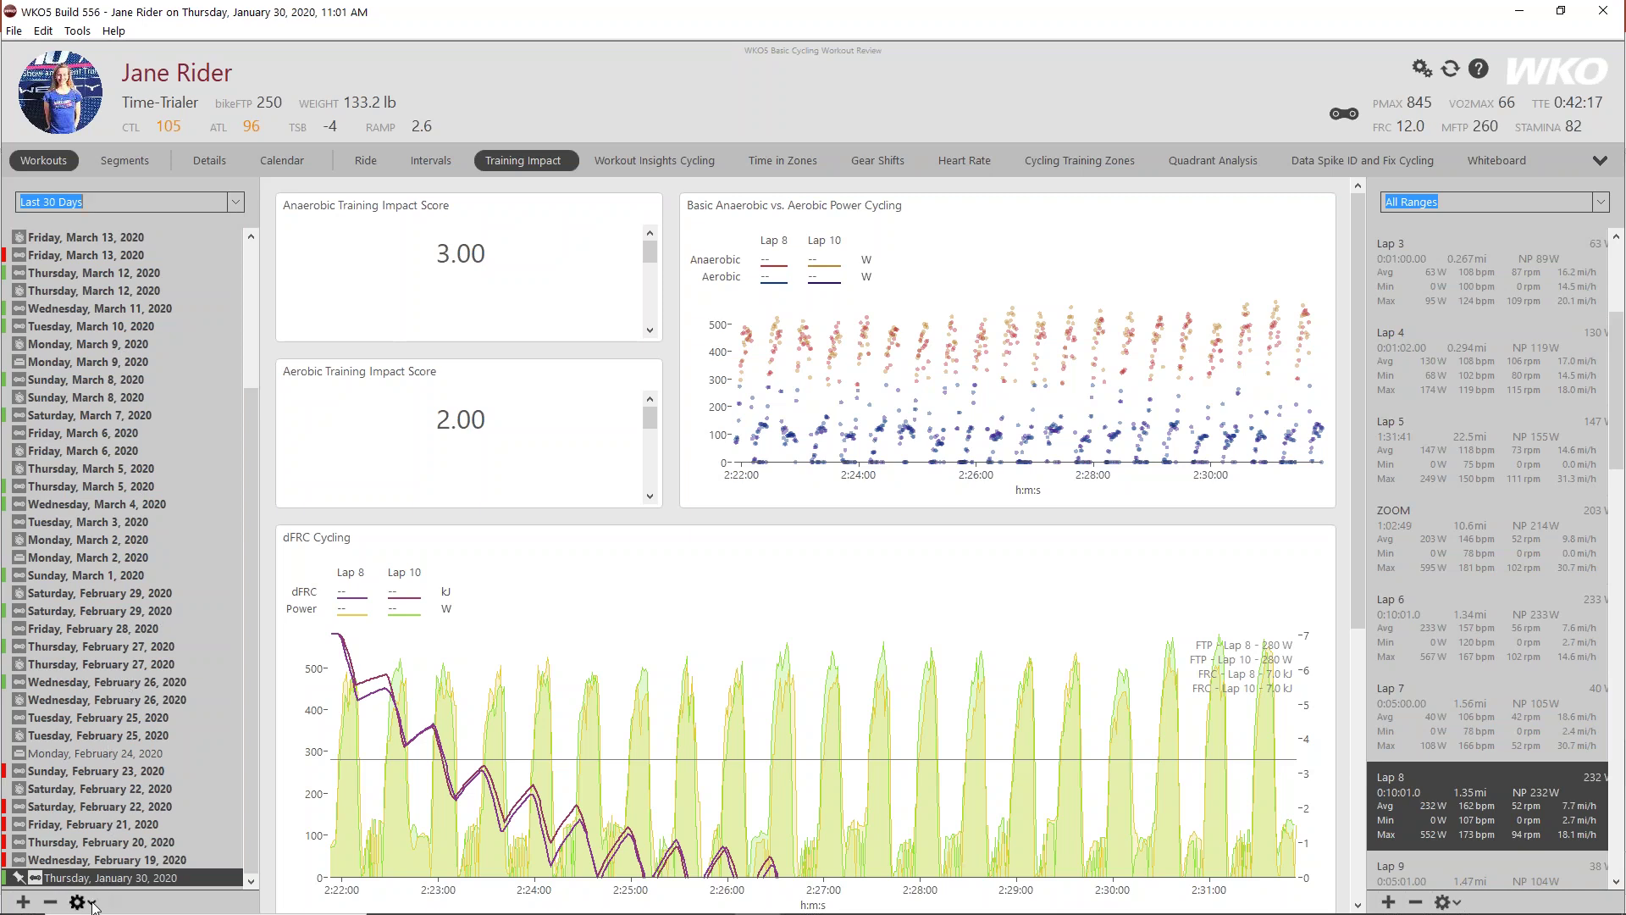
pyautogui.scroll(3, 1521, 385)
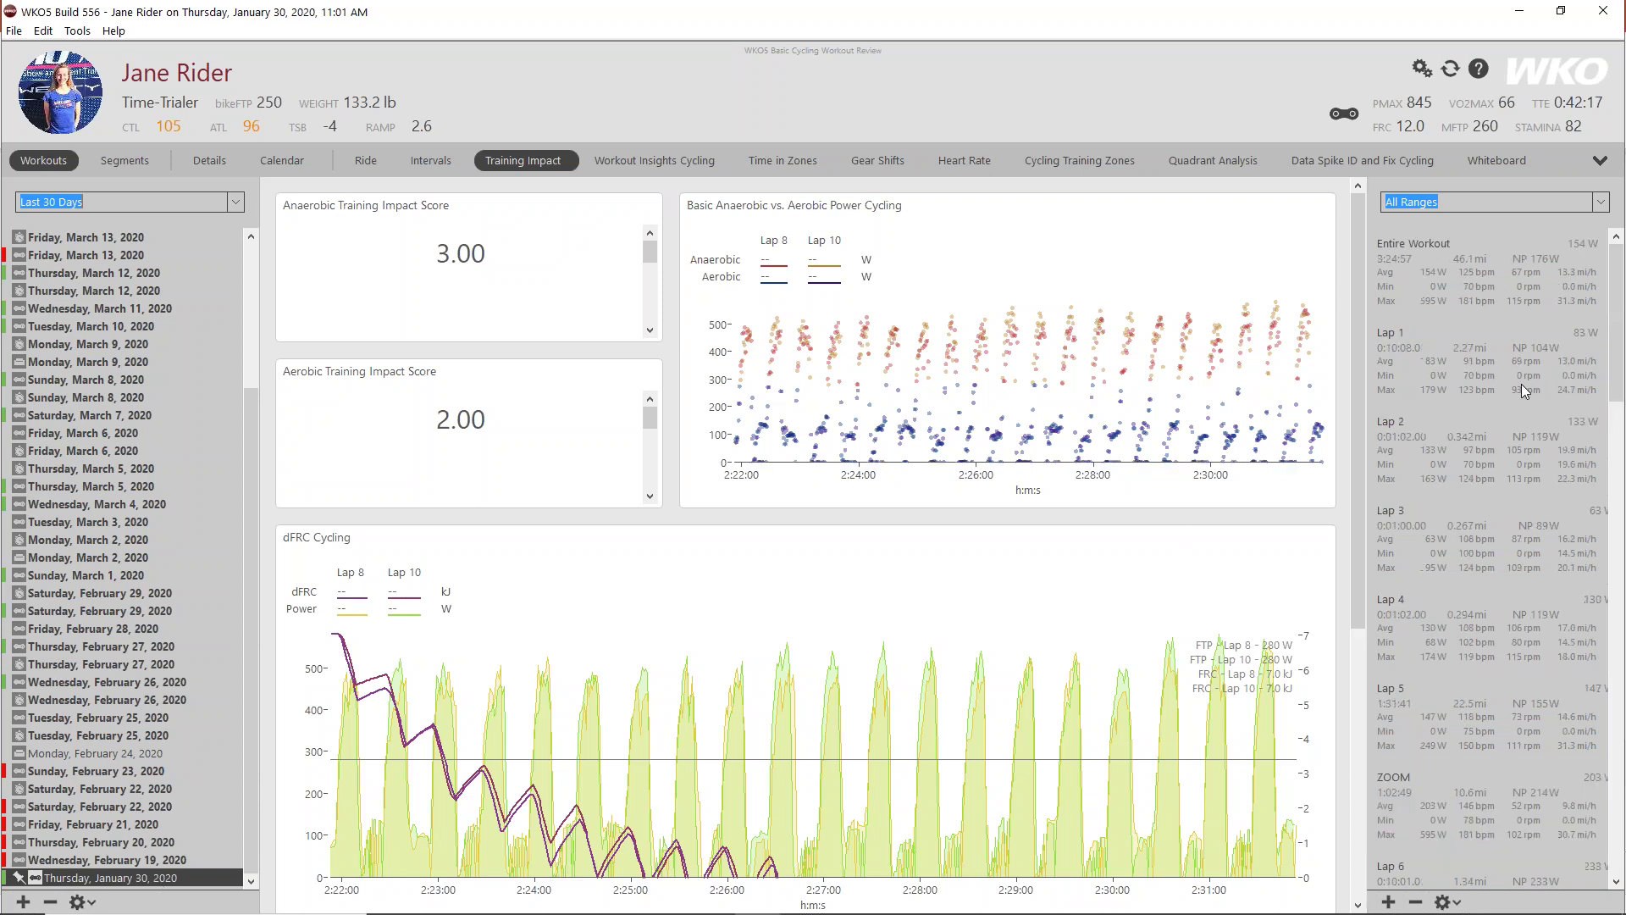
pyautogui.click(1488, 266)
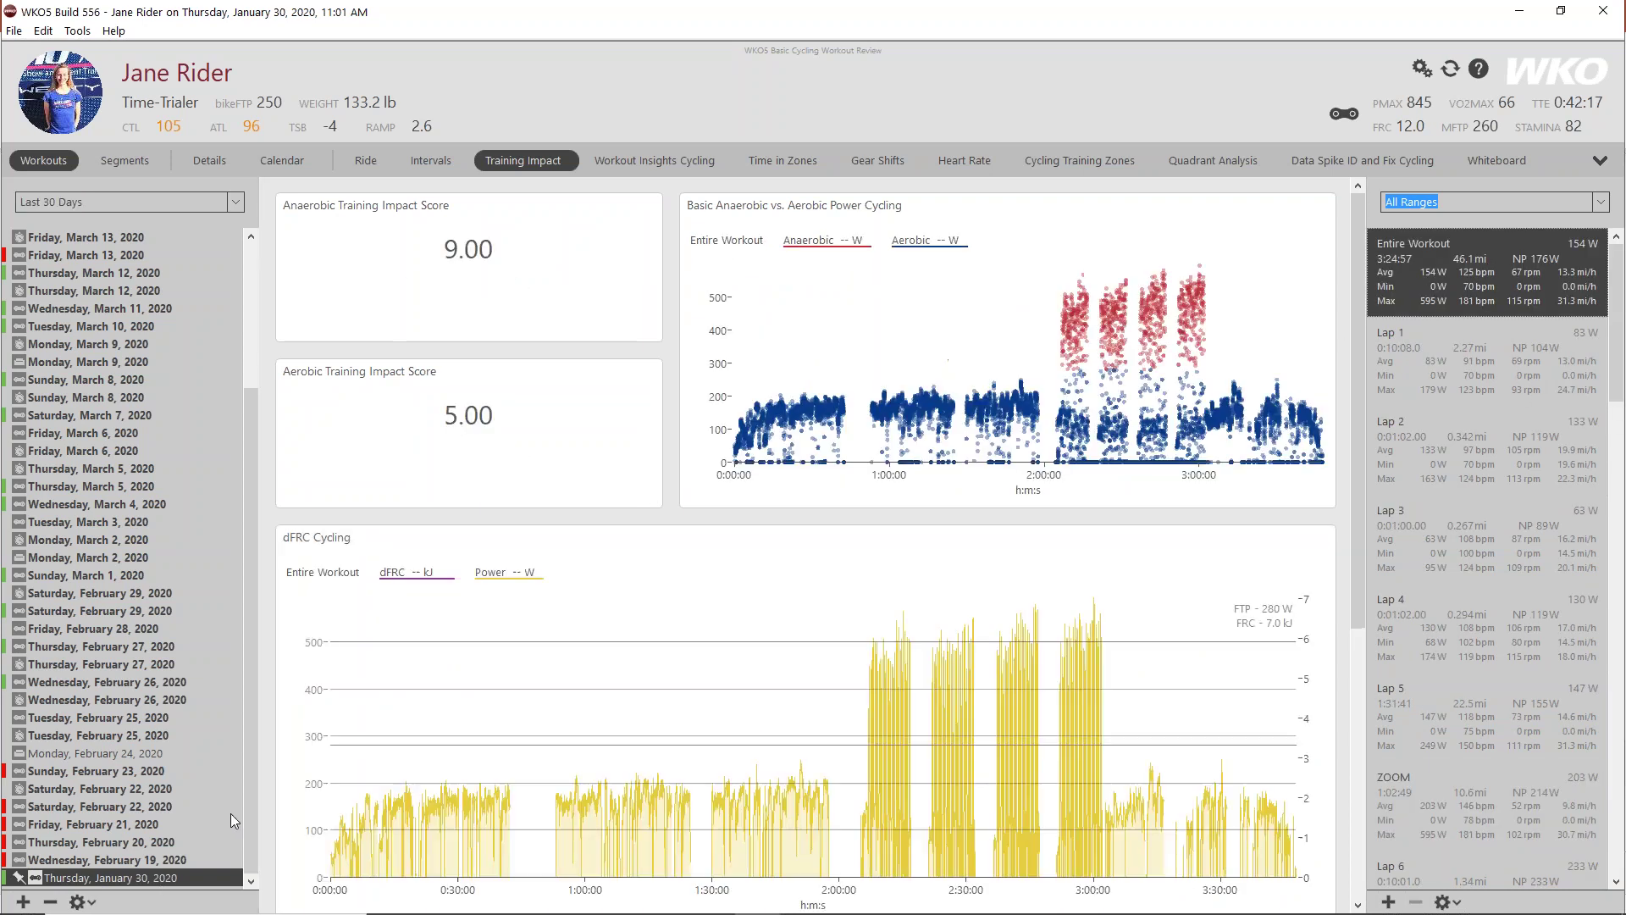
# Step: Show the workout titles and workout metrics in the workout list
pyautogui.click(95, 901)
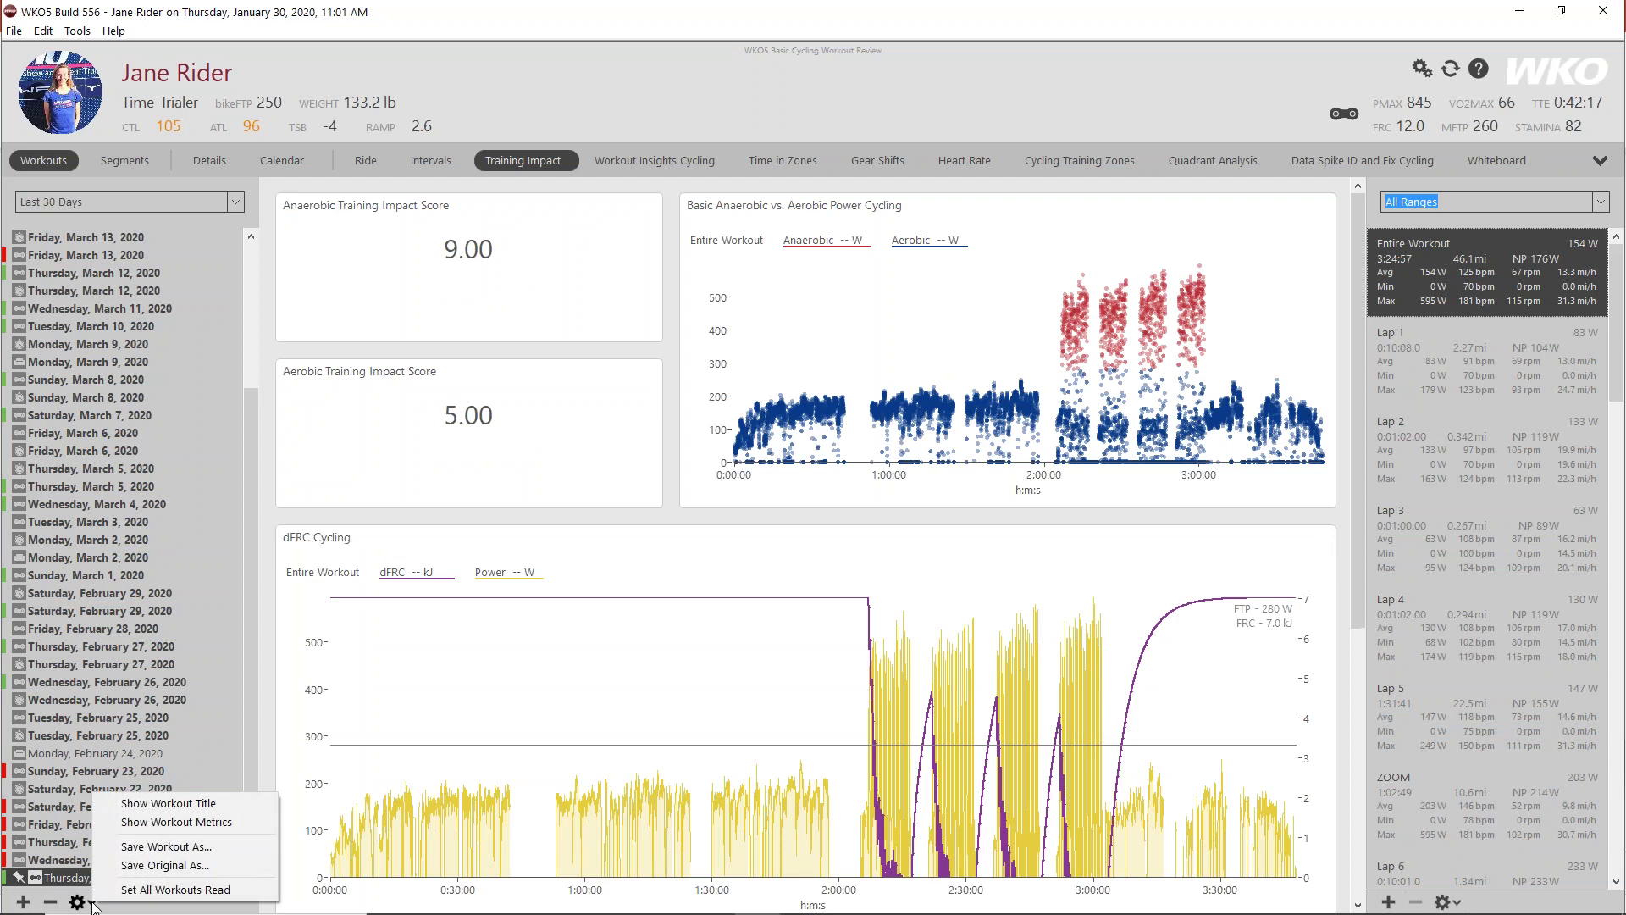
pyautogui.click(123, 805)
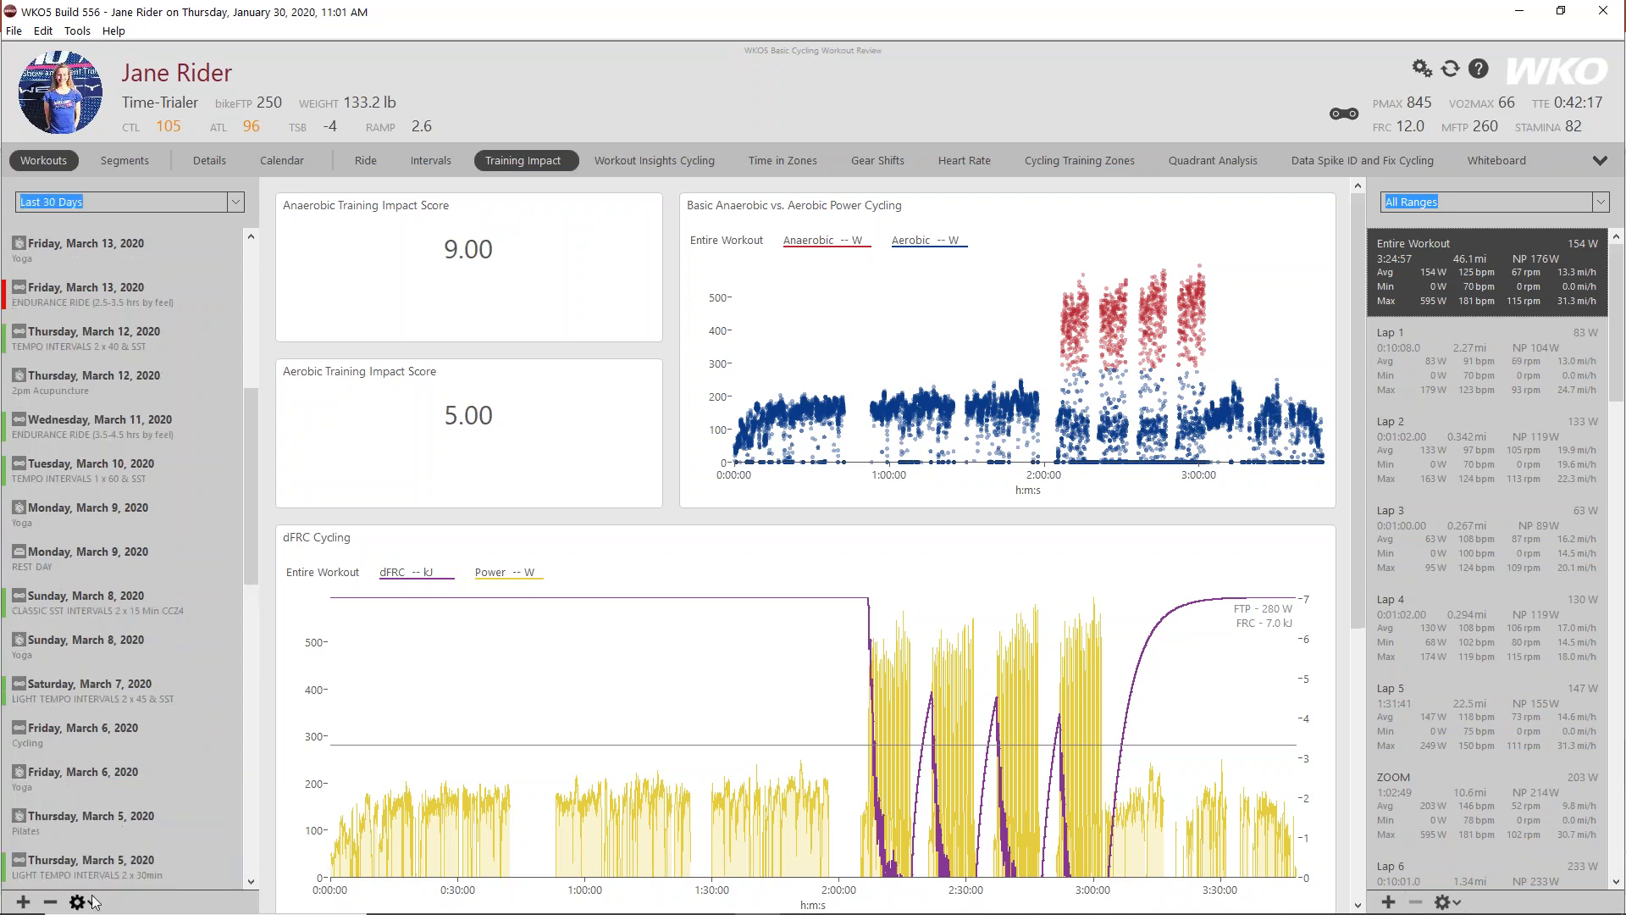
pyautogui.click(95, 901)
pyautogui.click(108, 816)
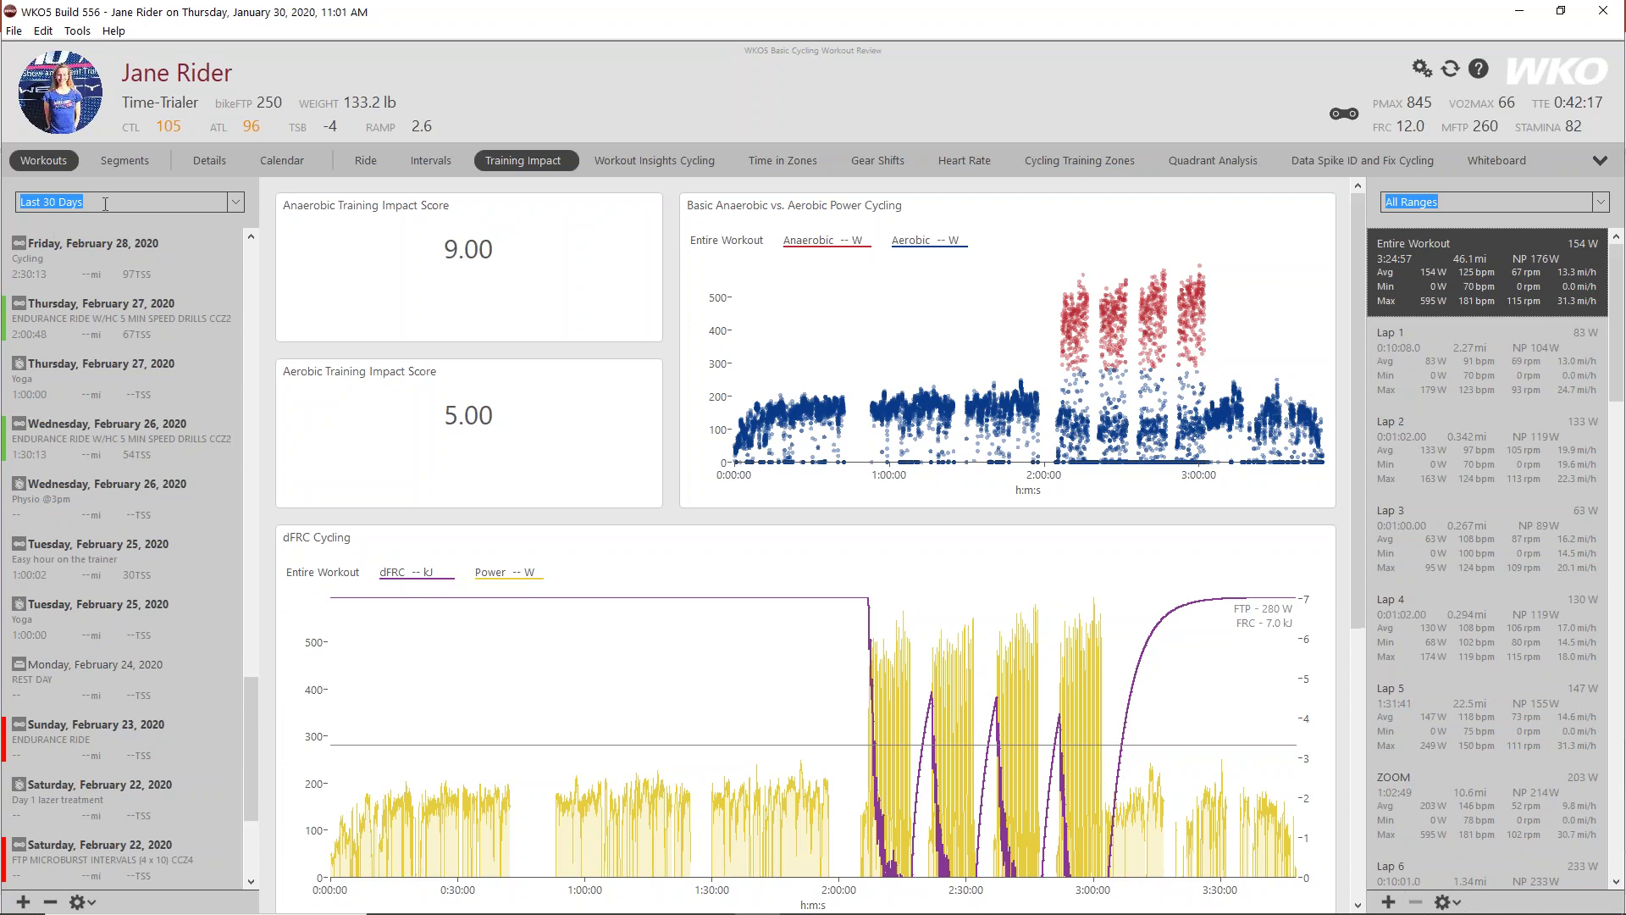
# Step: Filter the workout list by "VO2" and browse through the matching workouts
pyautogui.moveTo(104, 203); pyautogui.dragTo(8, 202)
pyautogui.write('VO2')
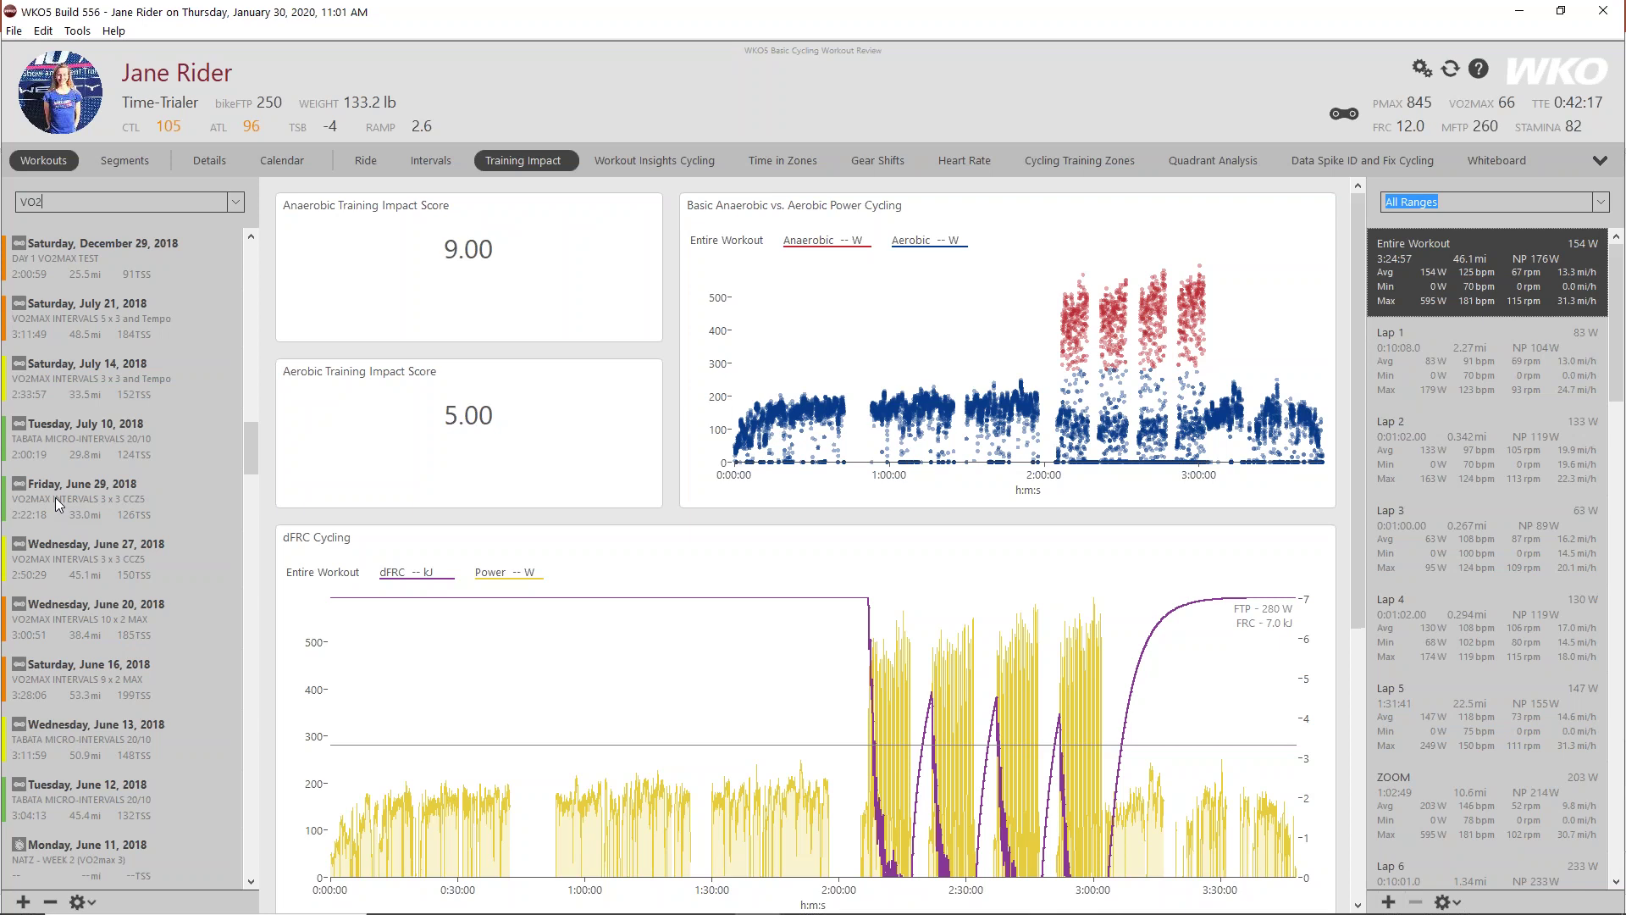
pyautogui.scroll(-10, 63, 381)
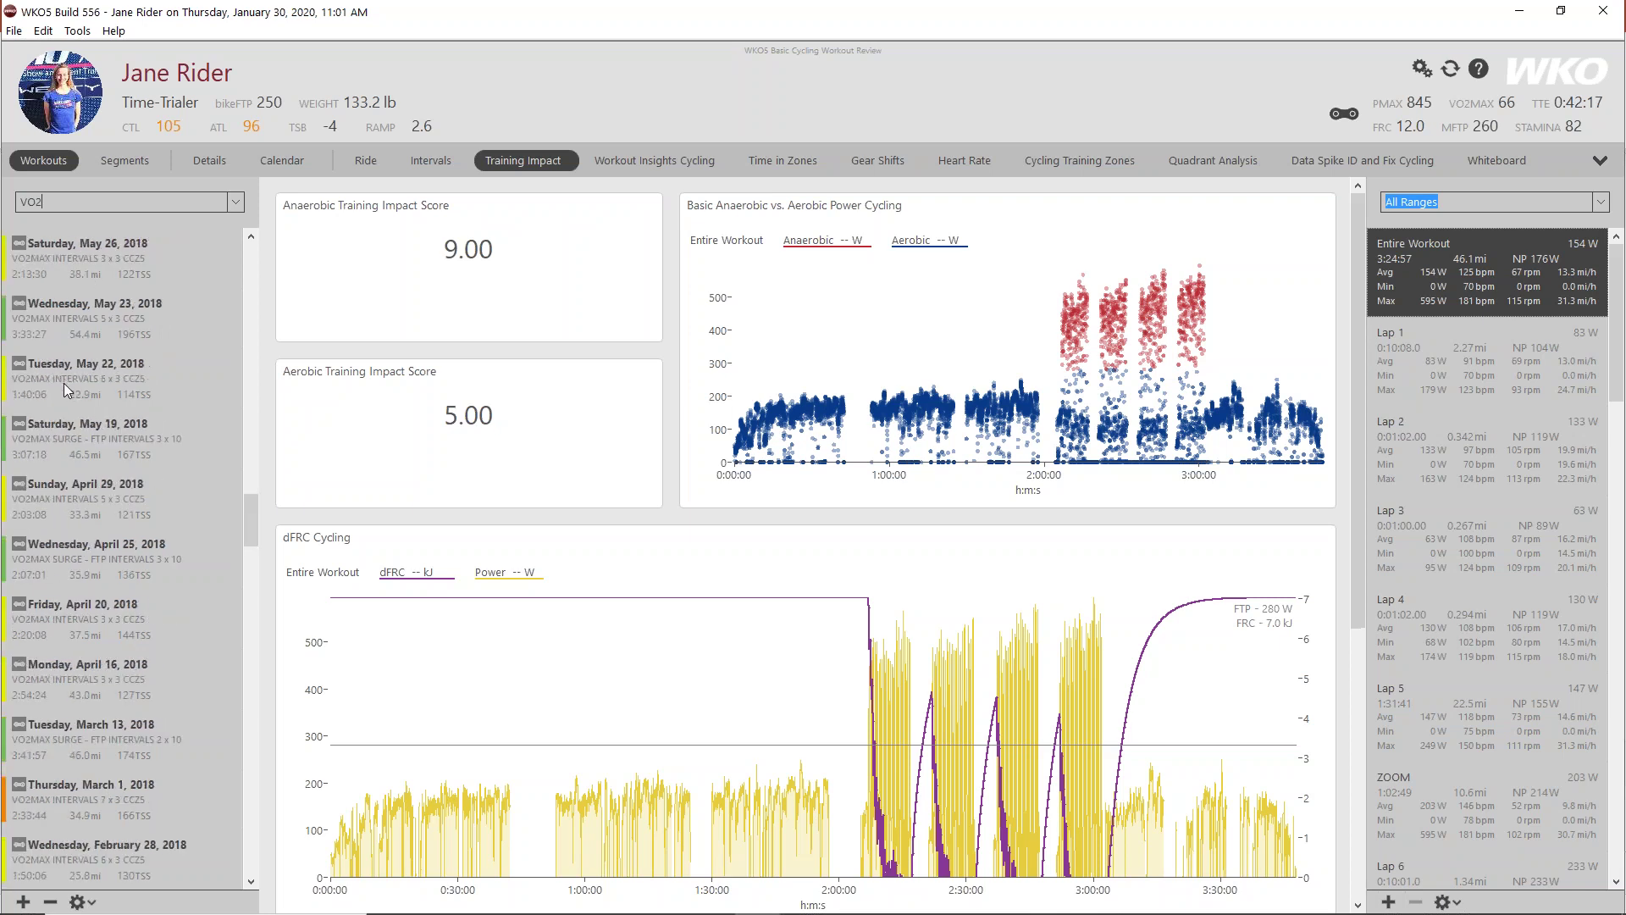
pyautogui.scroll(-10, 64, 650)
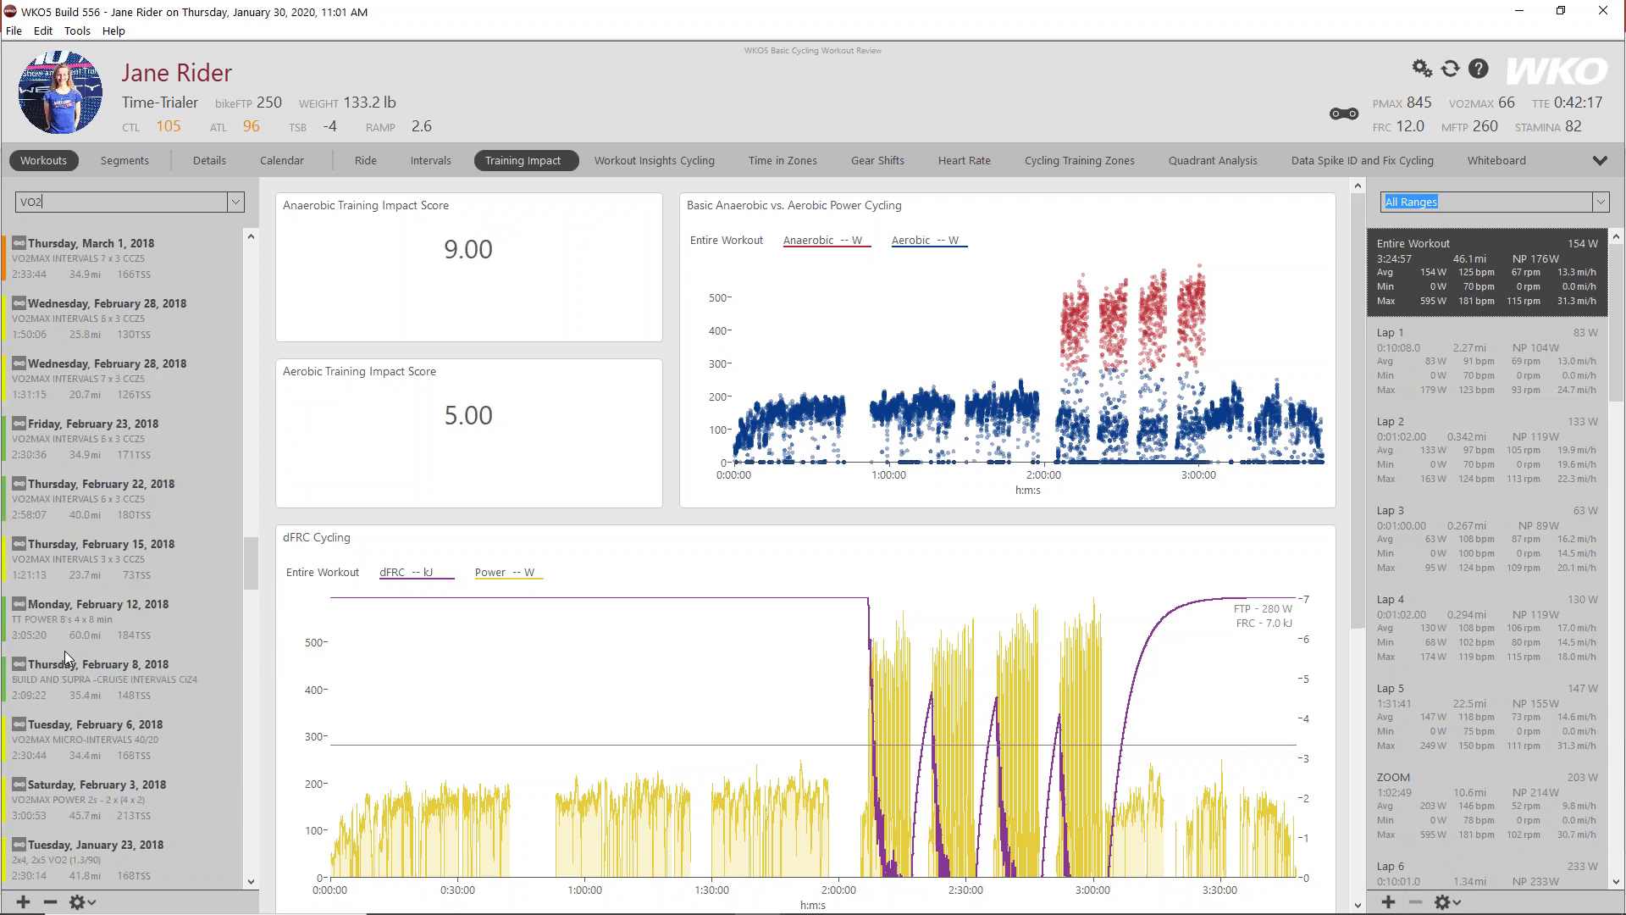
pyautogui.scroll(-3, 64, 651)
pyautogui.scroll(15, 65, 649)
pyautogui.scroll(5, 64, 647)
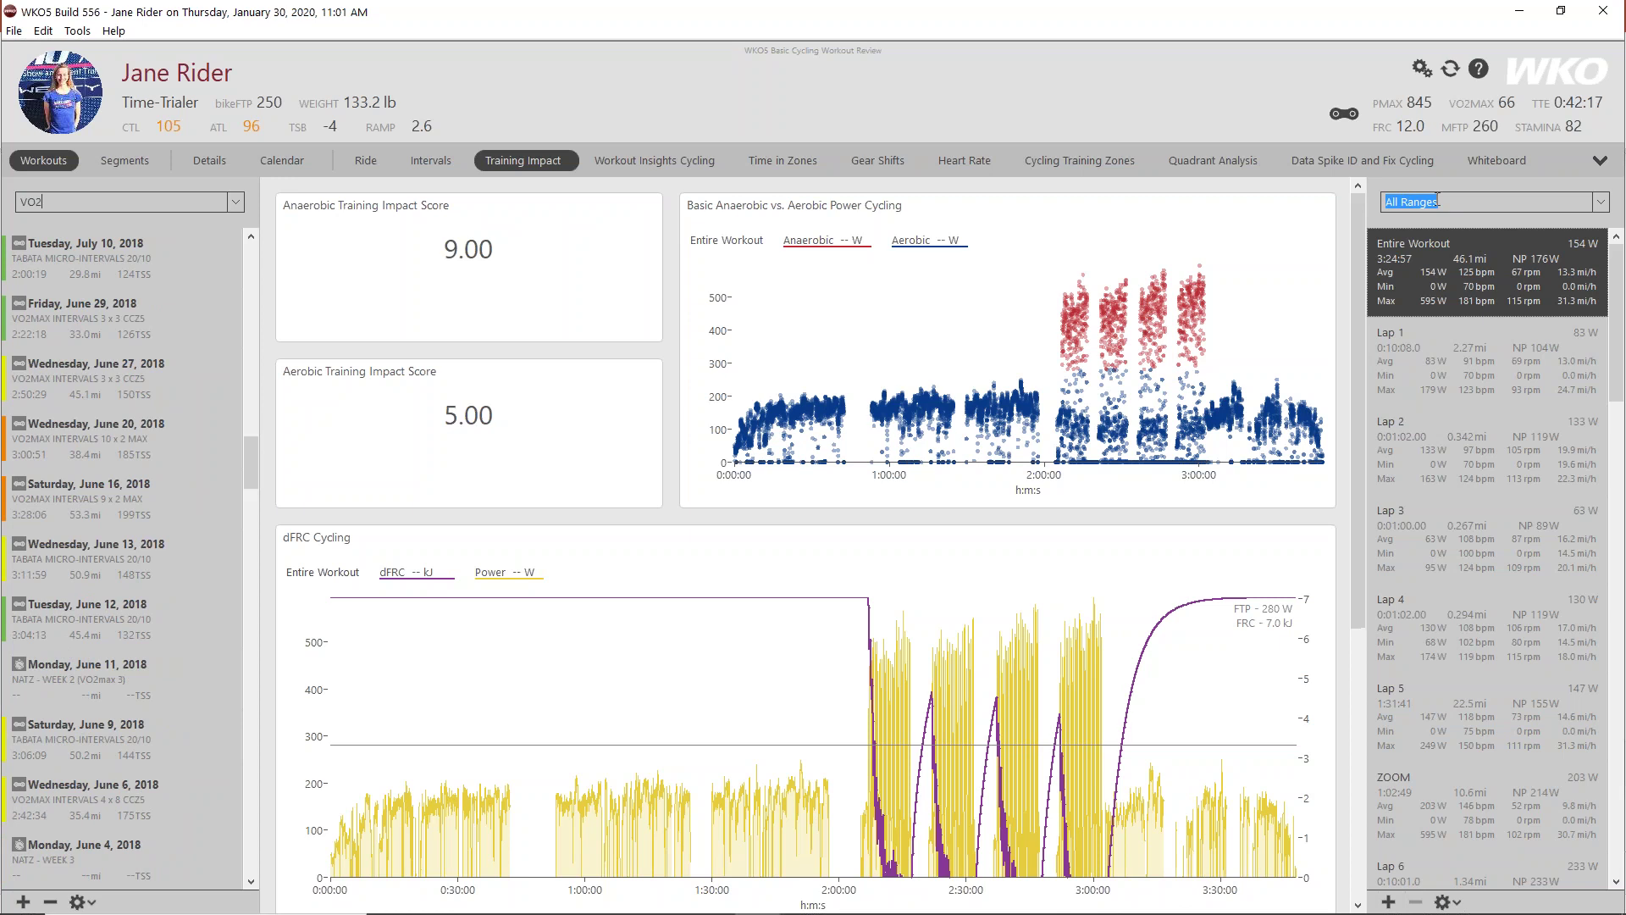
pyautogui.click(257, 80)
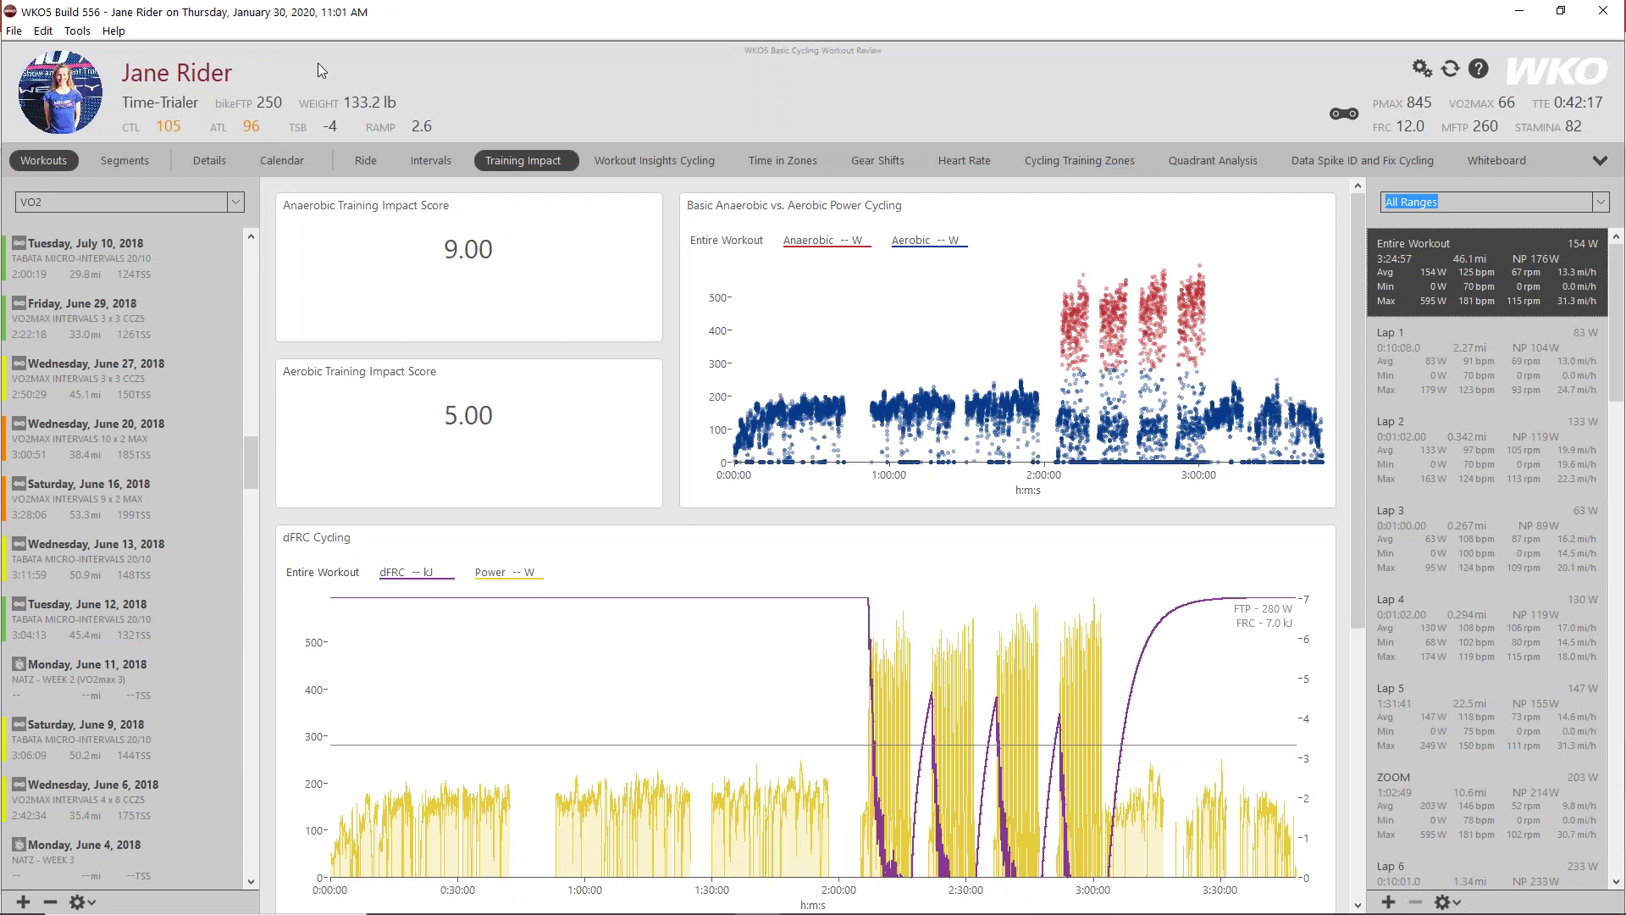
# Step: Open the Segments view and select the Flagstaff Amp segment
pyautogui.click(51, 211)
pyautogui.click(124, 162)
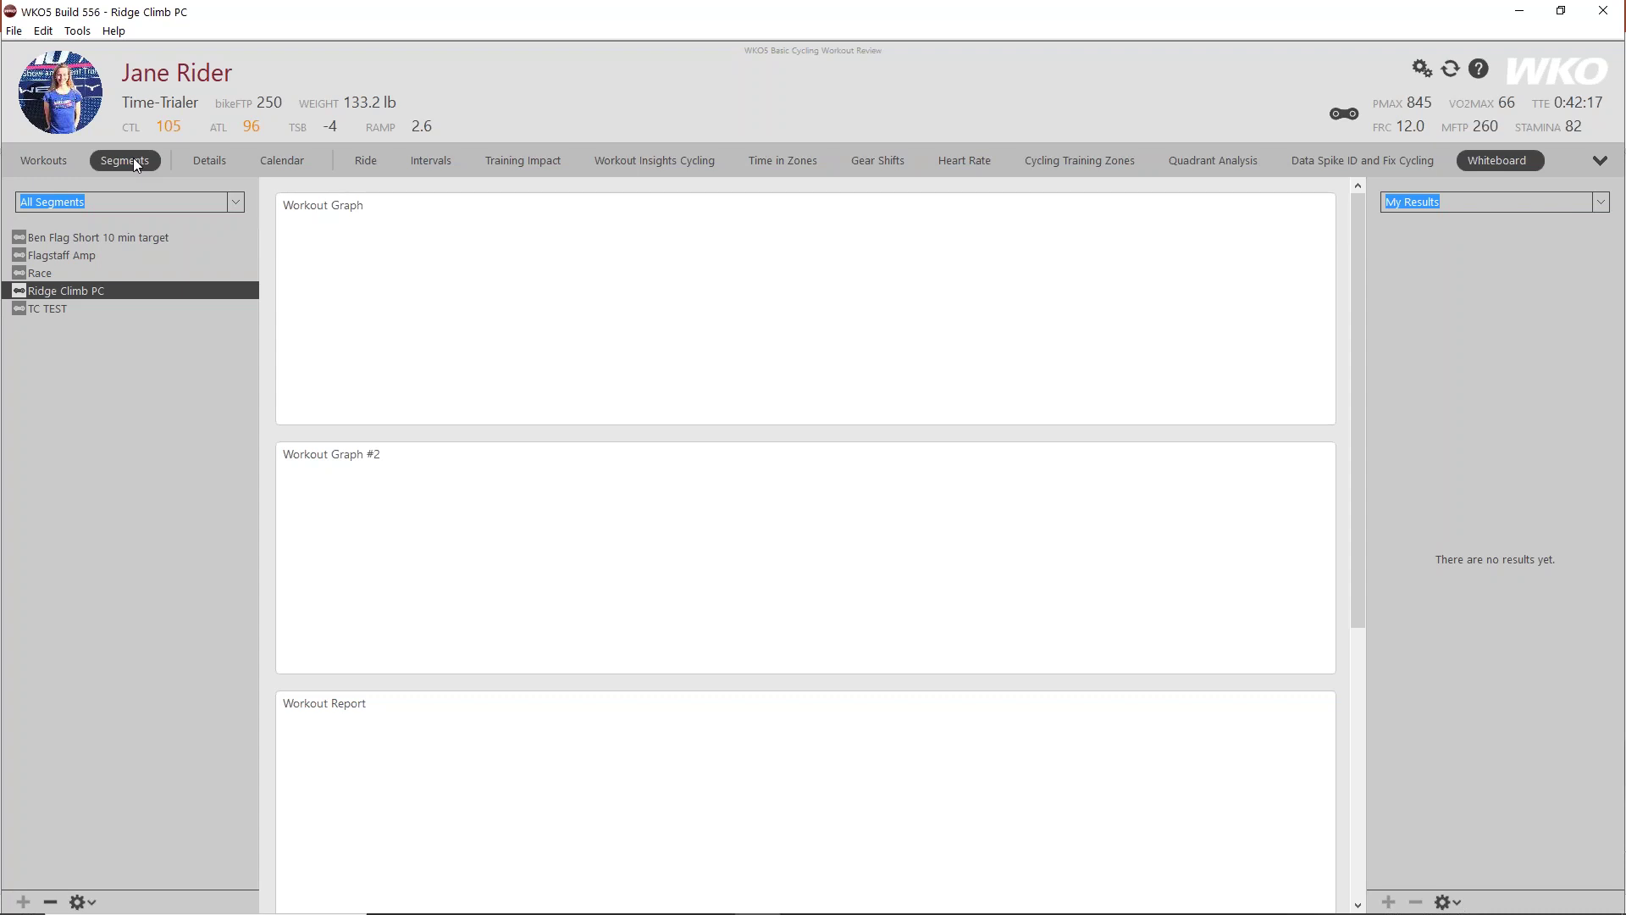
pyautogui.click(58, 258)
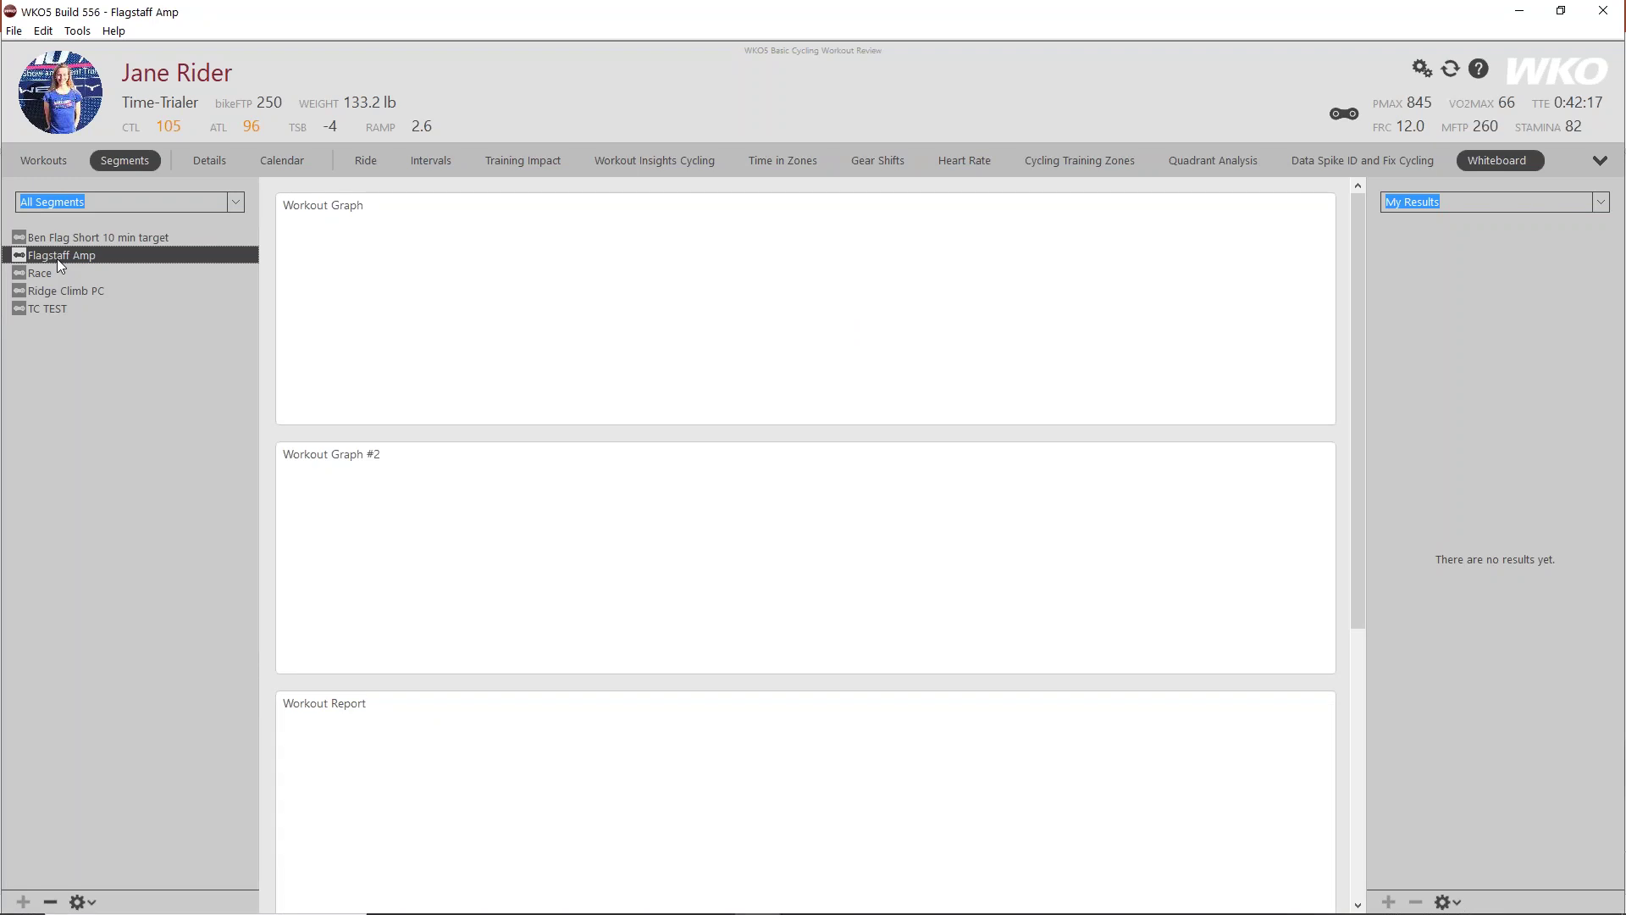
# Step: Select the short 10 min target segment, rank its smart segments by duration, and select the 5/26/2019 result
pyautogui.click(64, 241)
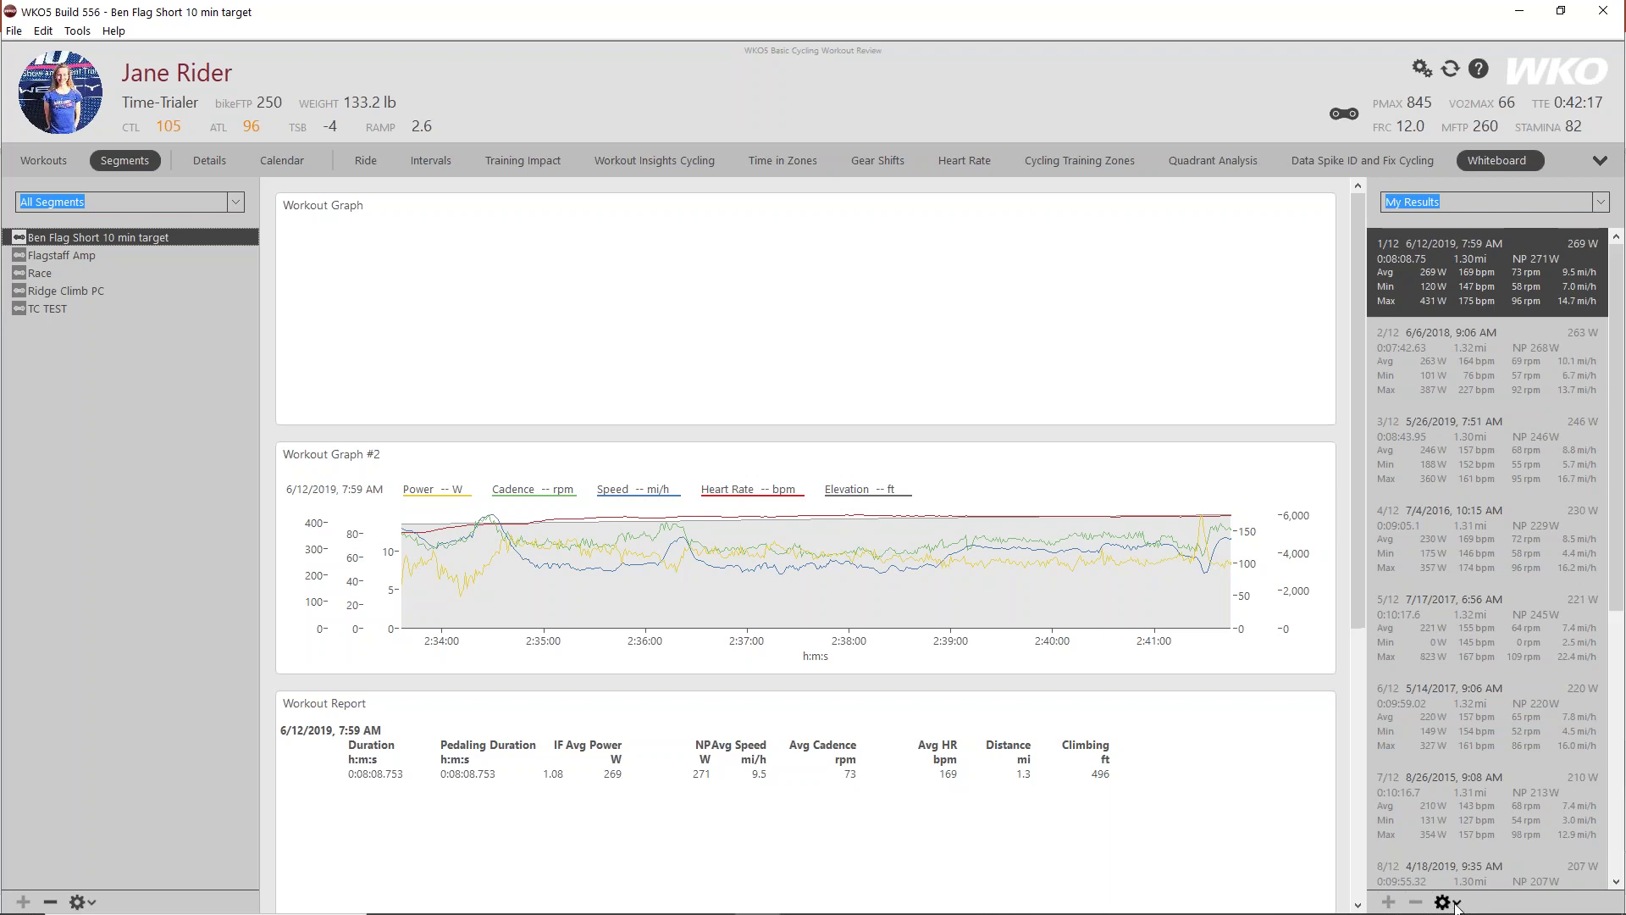
pyautogui.click(1453, 903)
pyautogui.moveTo(1440, 893)
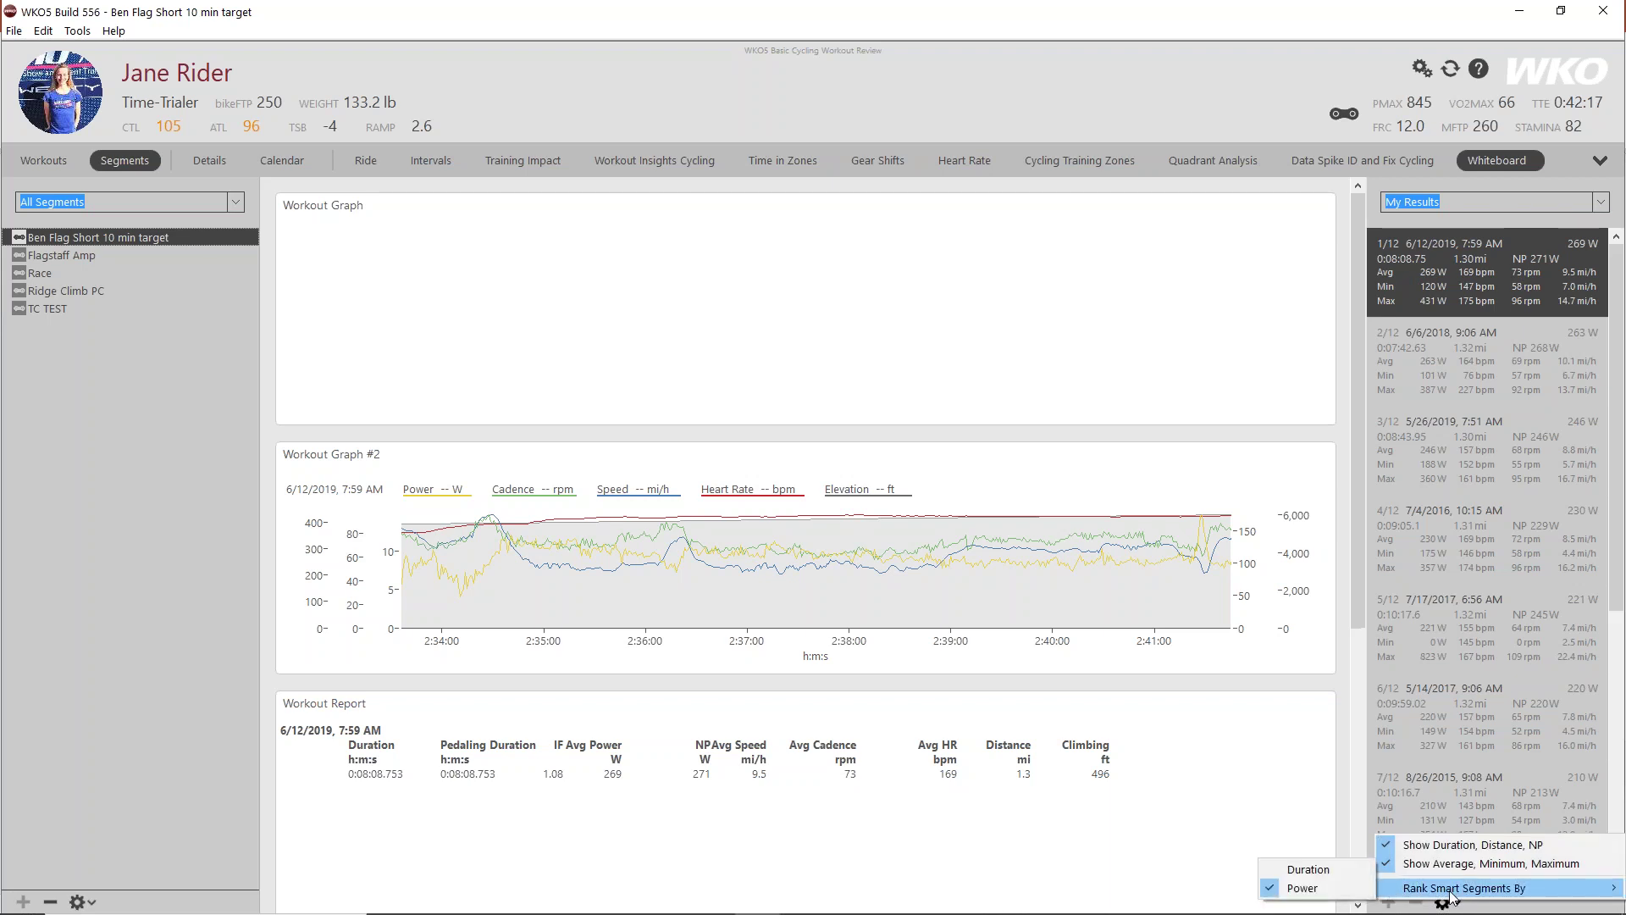
pyautogui.click(1279, 878)
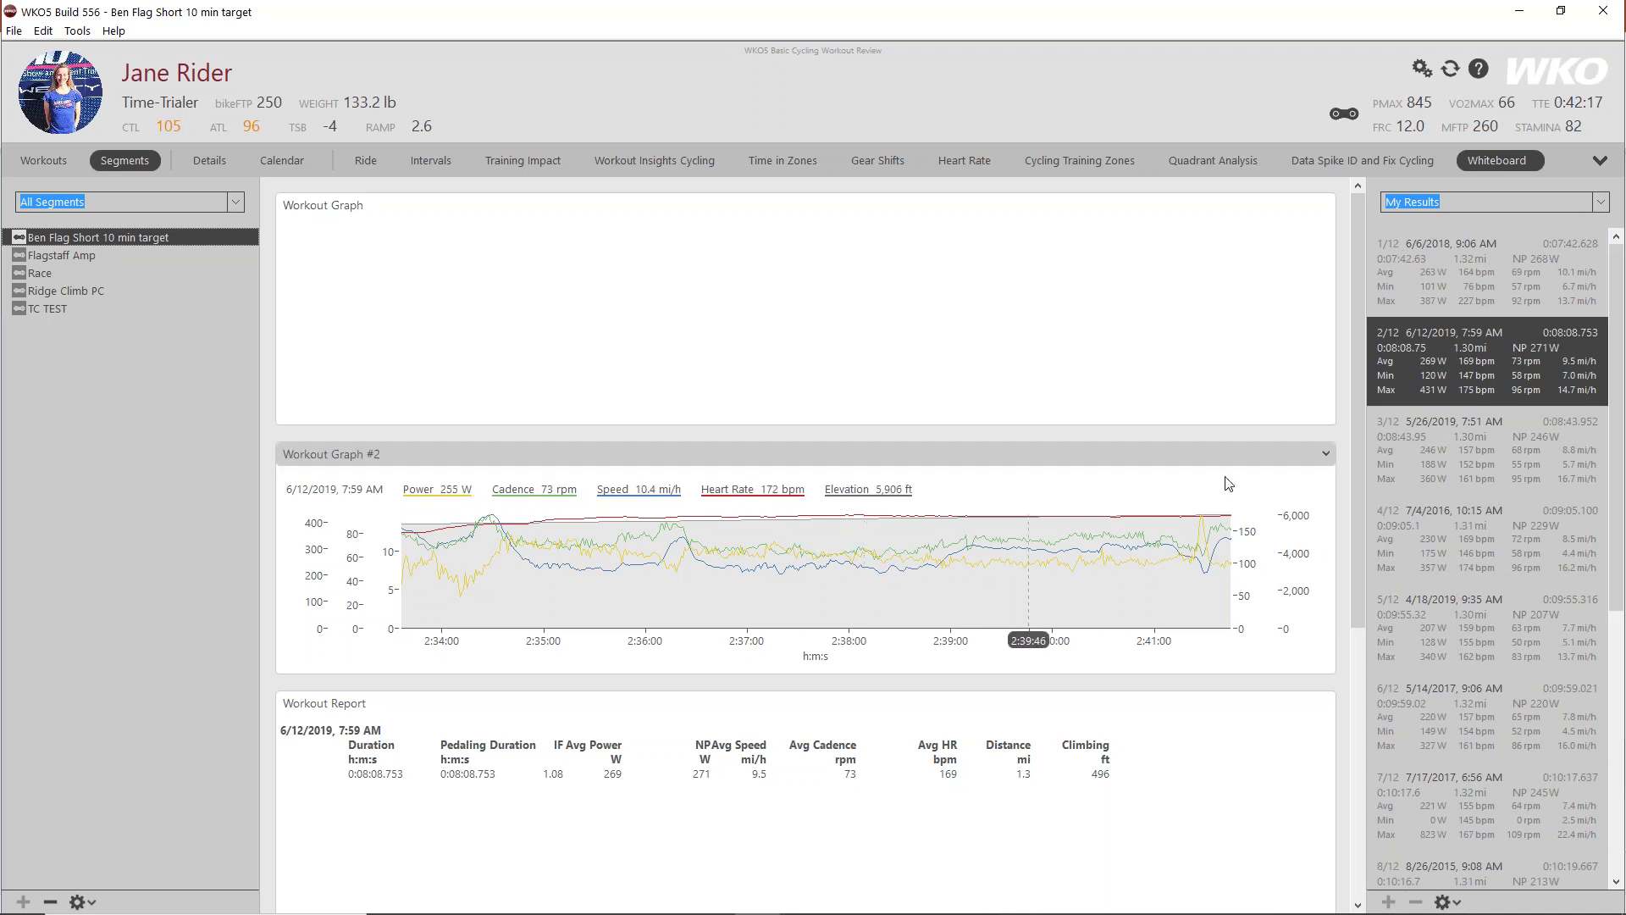
pyautogui.click(1420, 439)
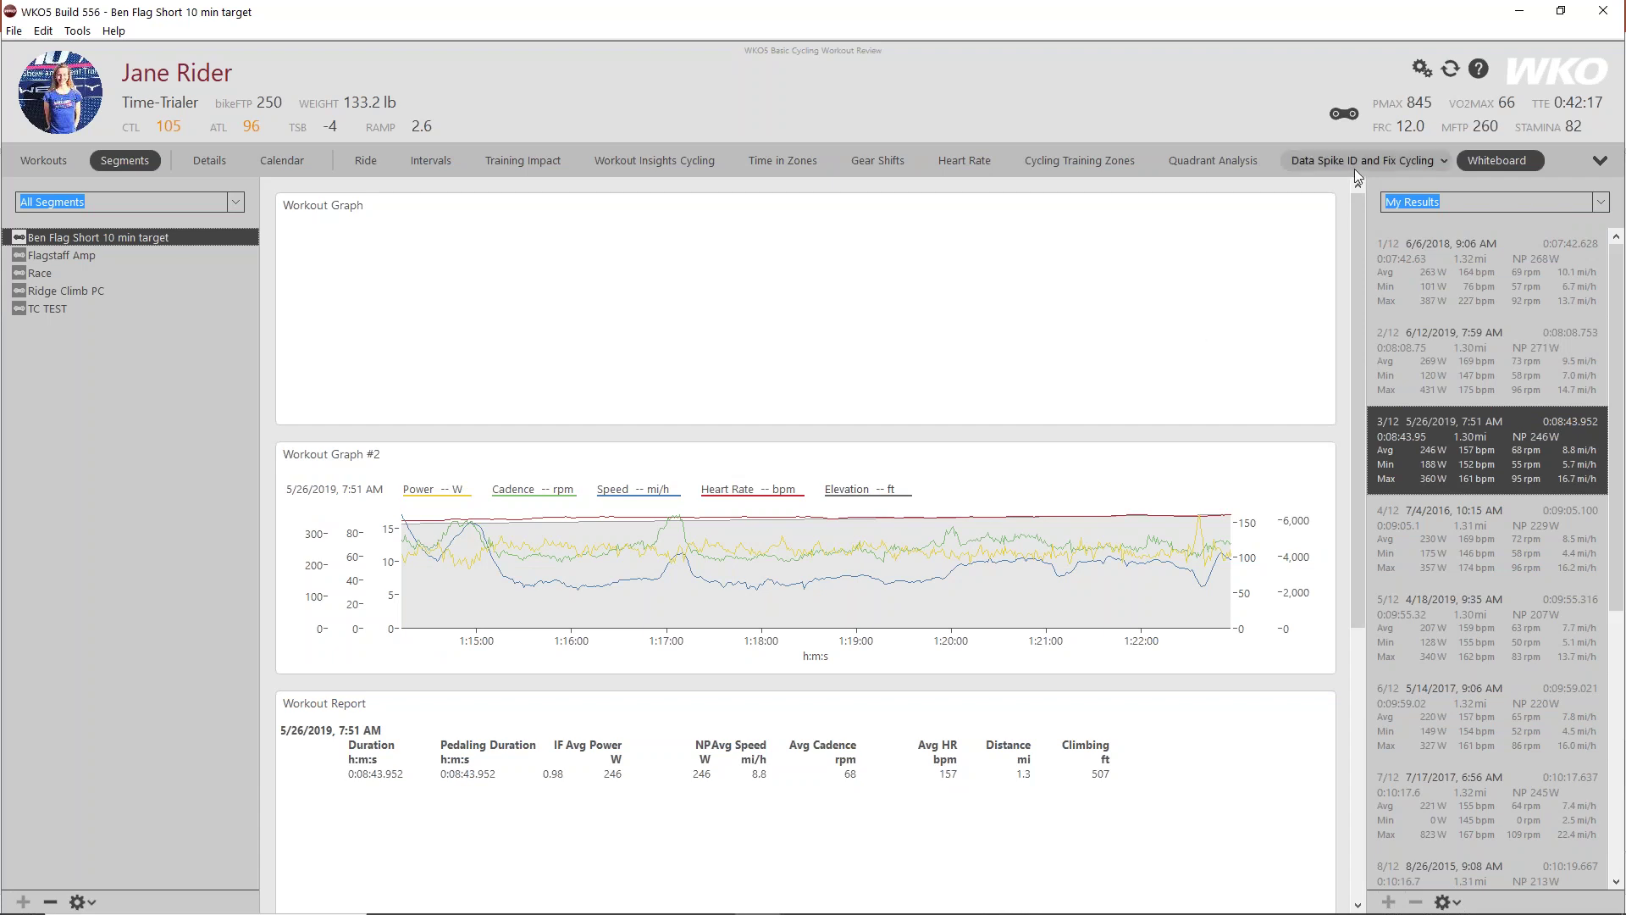
# Step: Remove the empty Workout Graph chart from the Whiteboard dashboard
pyautogui.click(1327, 205)
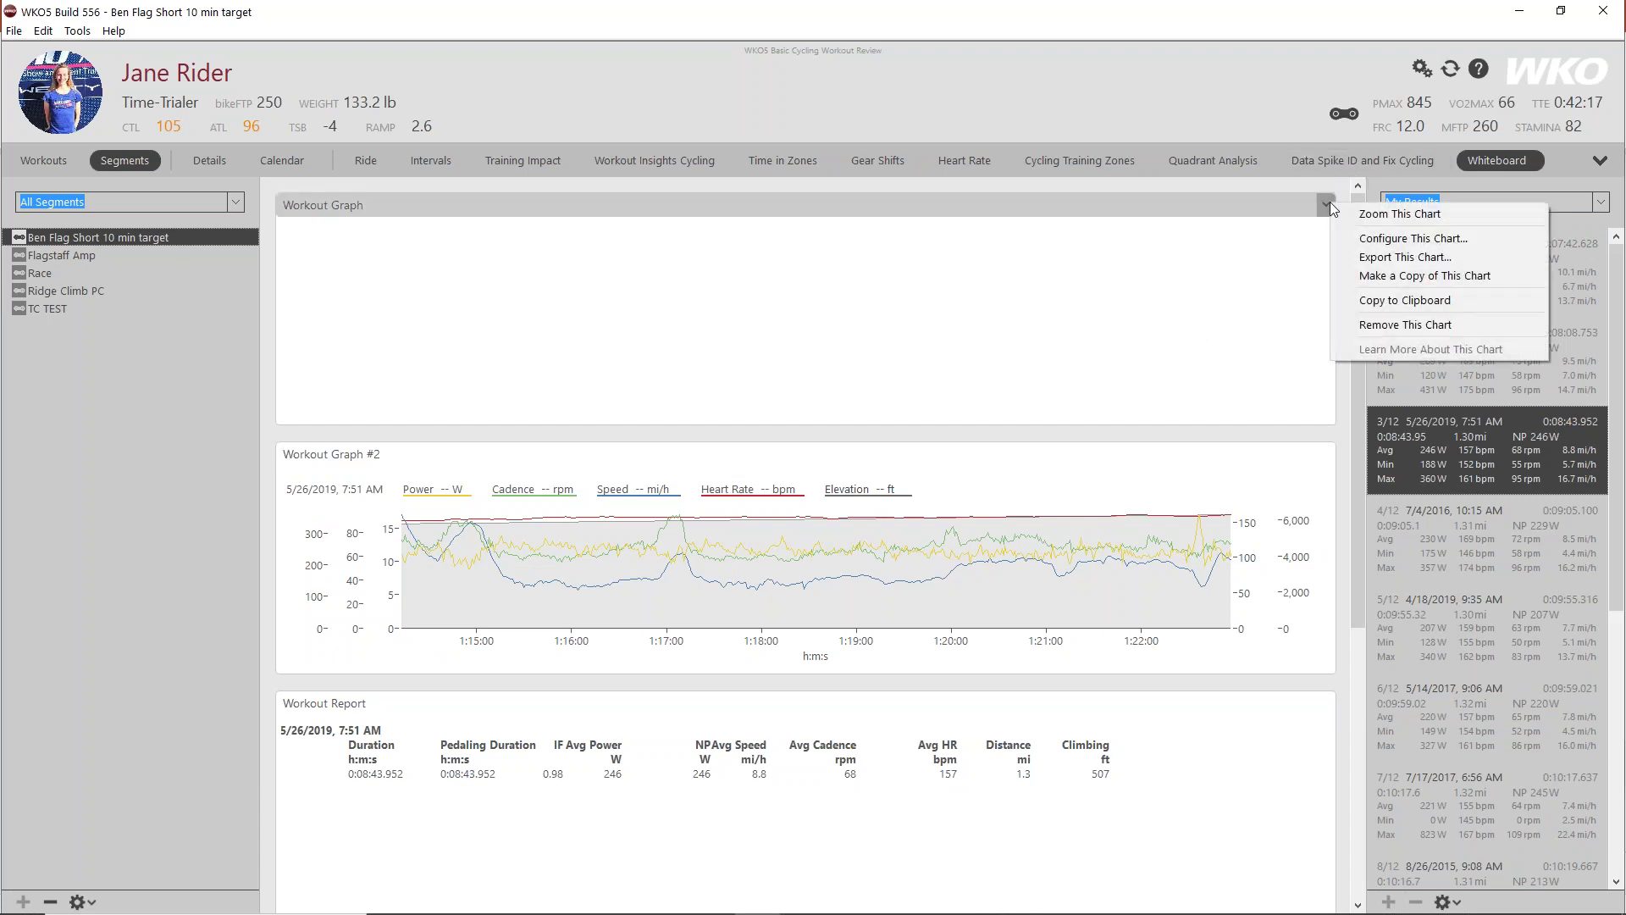
pyautogui.click(1385, 324)
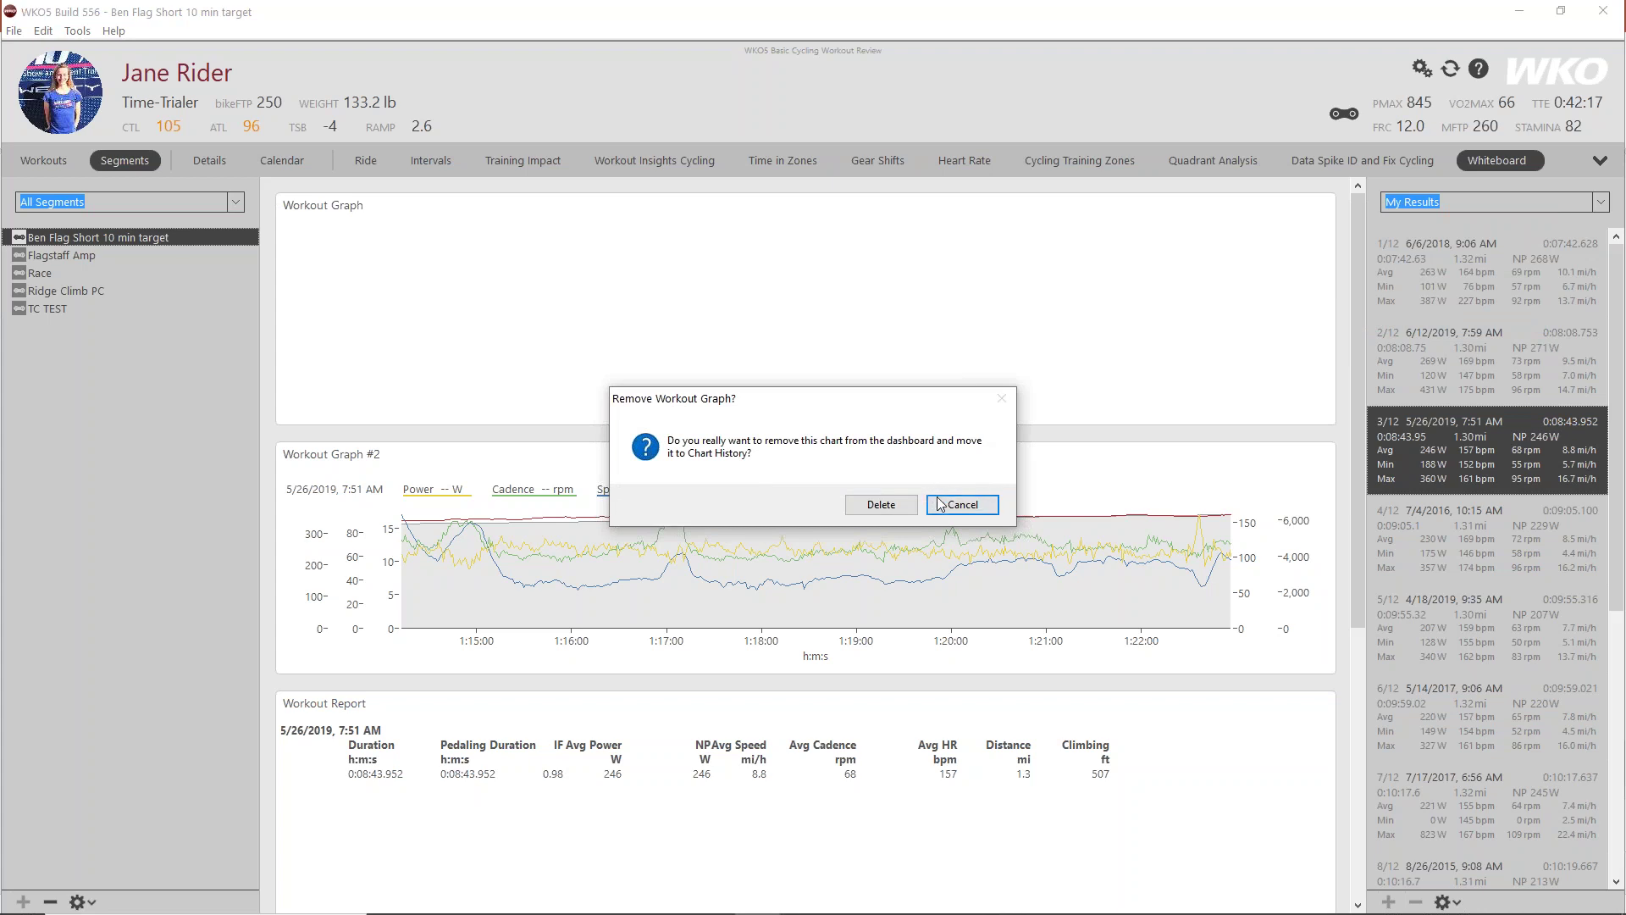
pyautogui.click(881, 504)
# Step: Move Workout Graph #2 to the top of the dashboard and make it taller, with Workout Report directly beneath it
pyautogui.moveTo(932, 455); pyautogui.dragTo(936, 283)
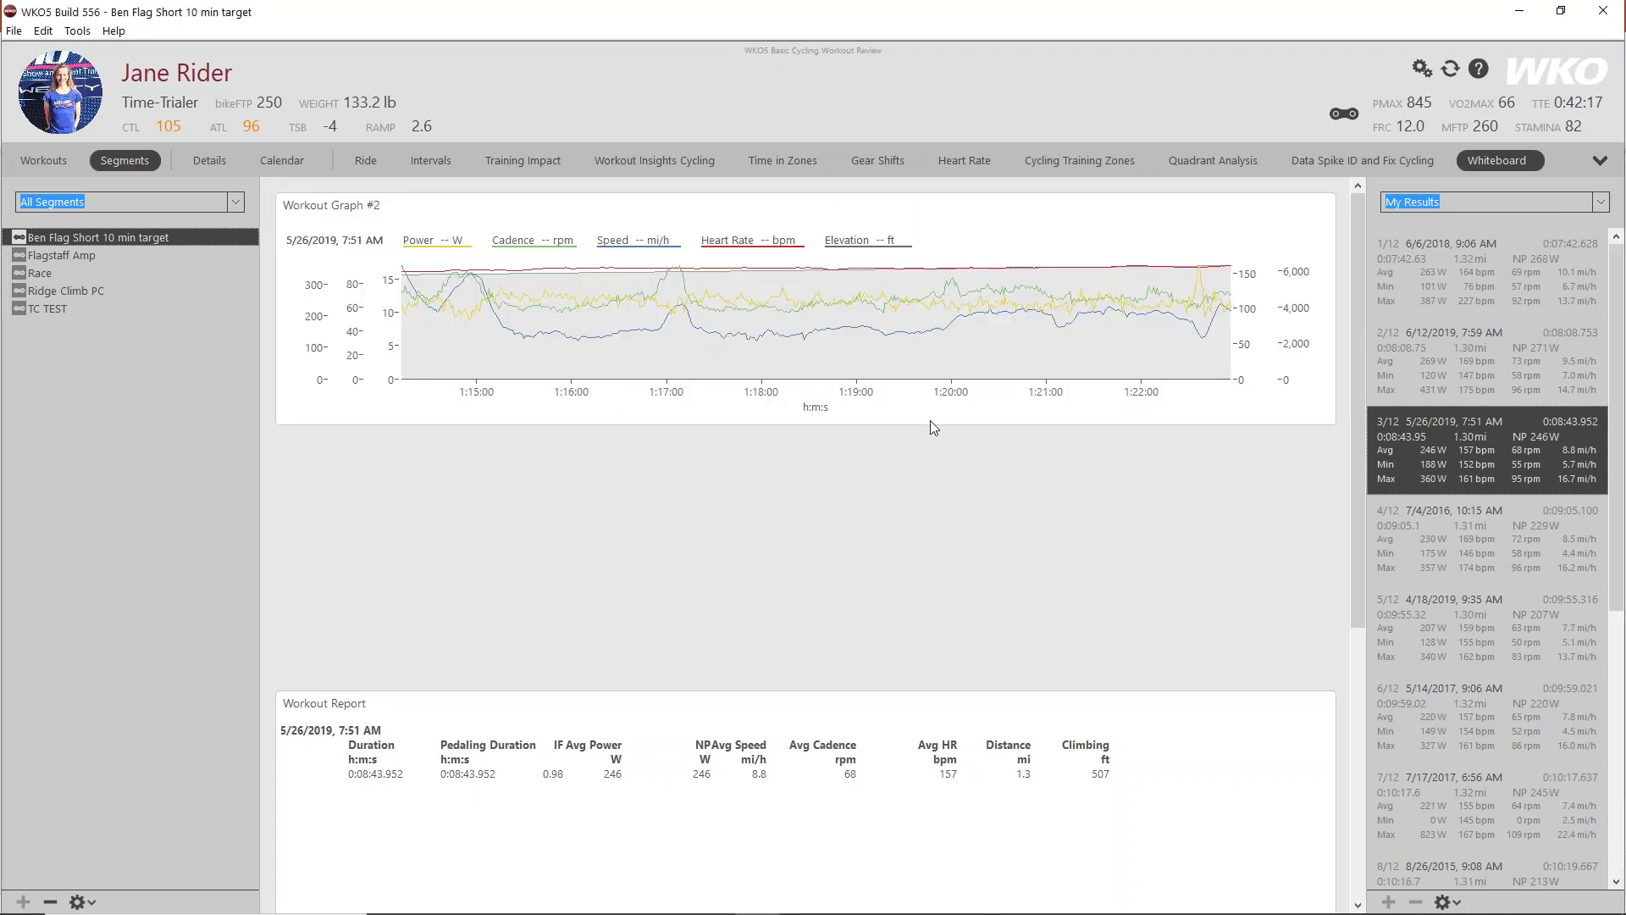
pyautogui.moveTo(930, 423); pyautogui.dragTo(930, 577)
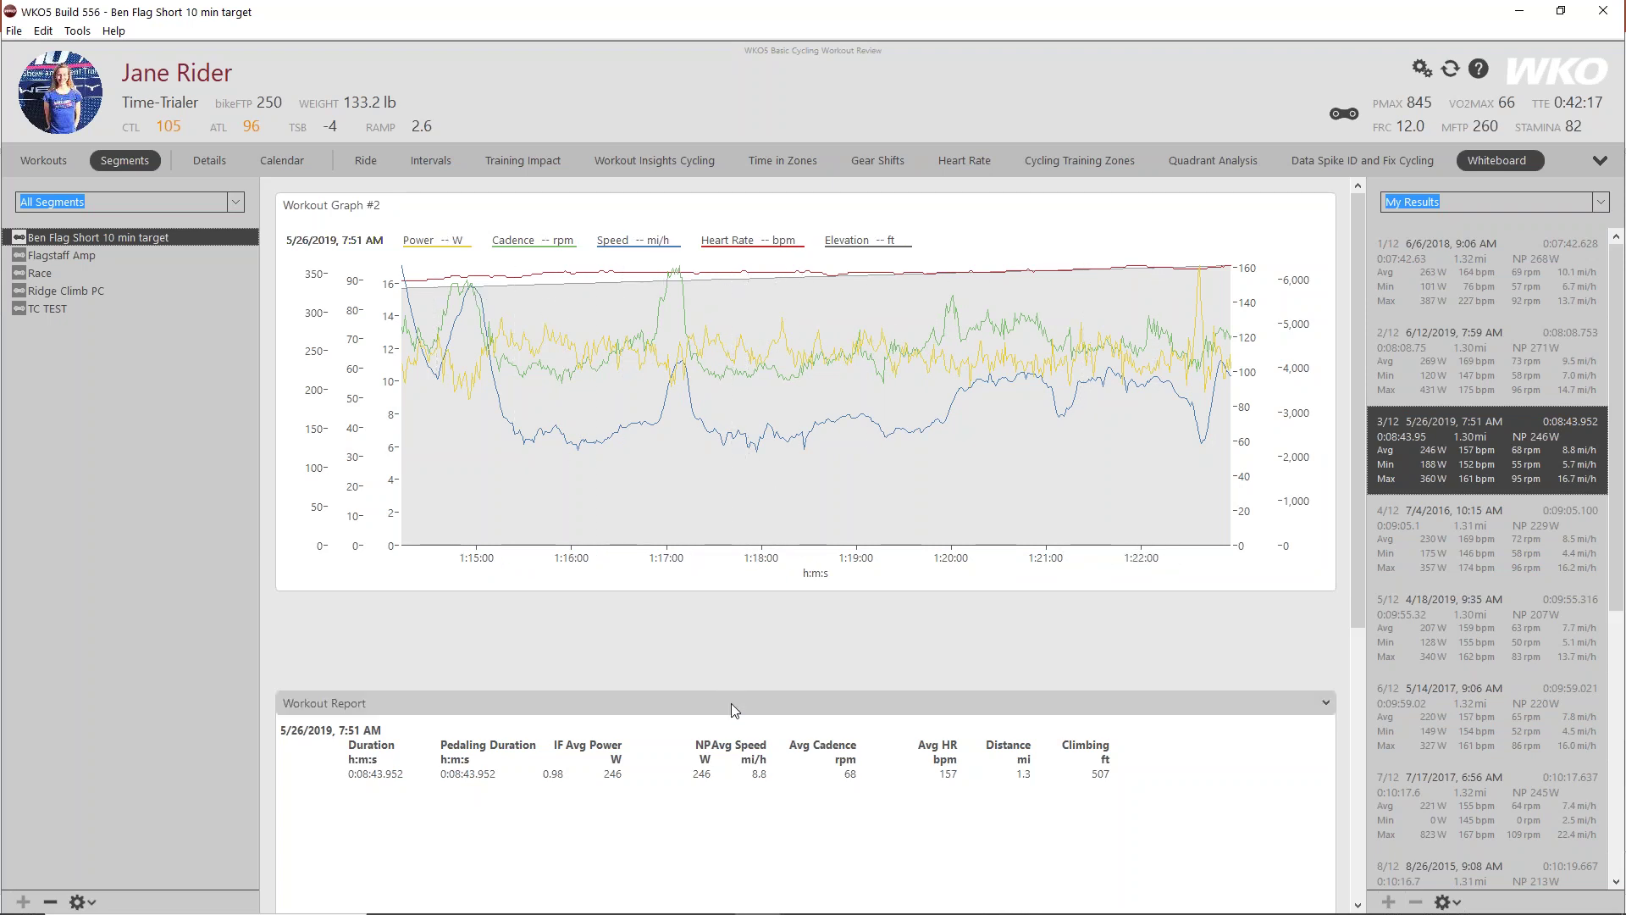
pyautogui.moveTo(730, 703); pyautogui.dragTo(737, 639)
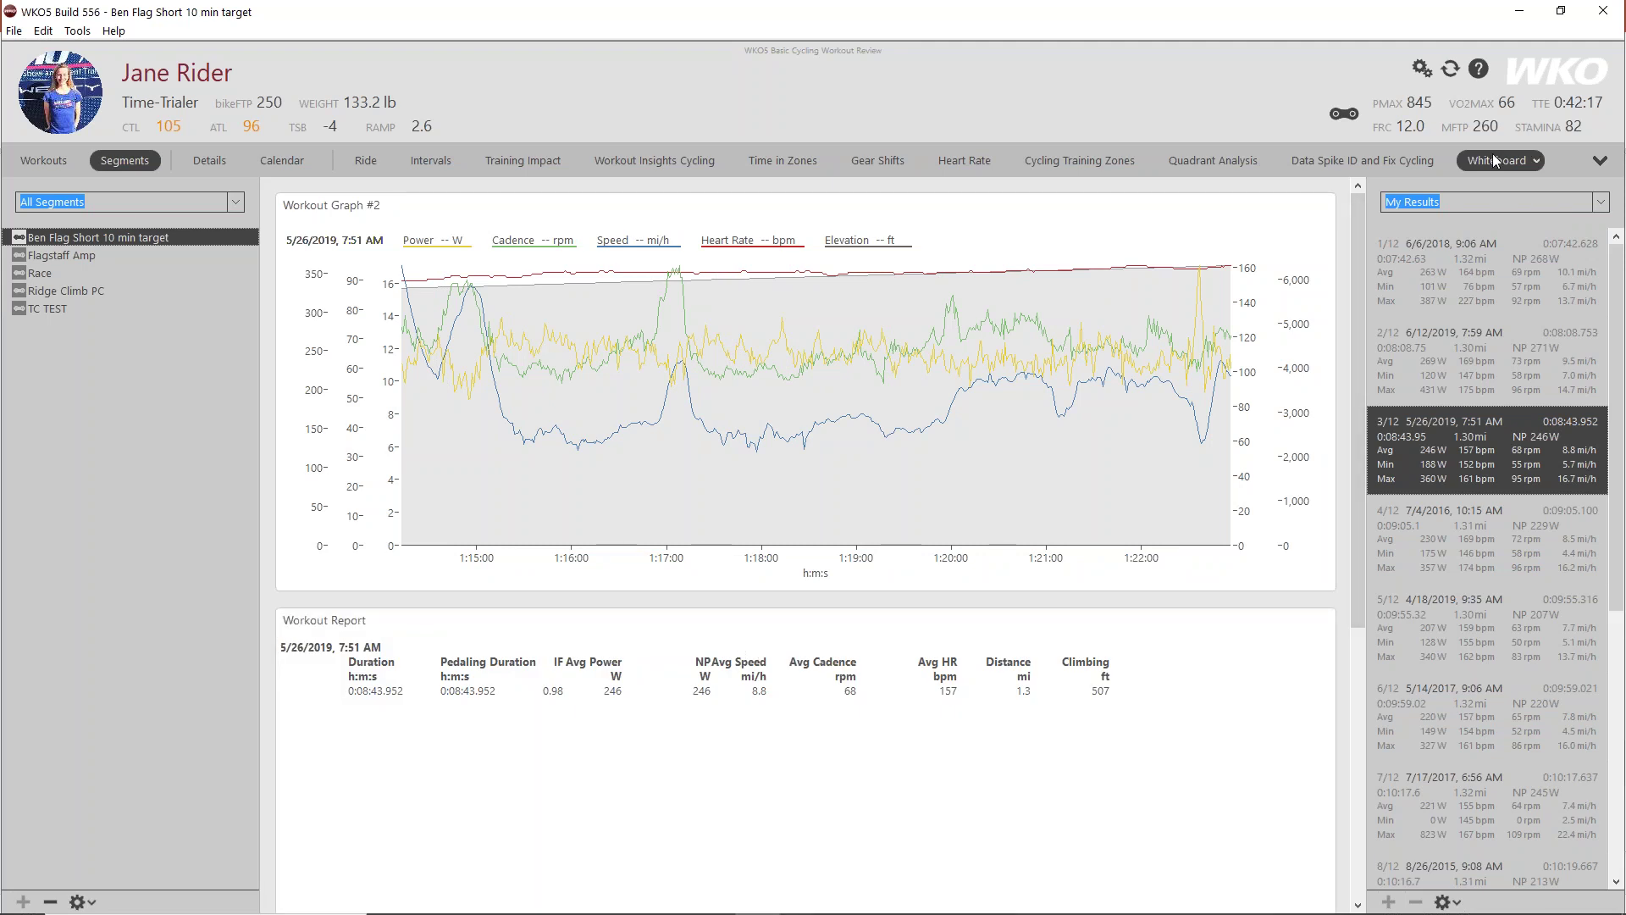
# Step: Open the Intervals dashboard and add the 6/6/2018 and 6/12/2019 results to the selection for comparison with 5/26/2019
pyautogui.click(421, 163)
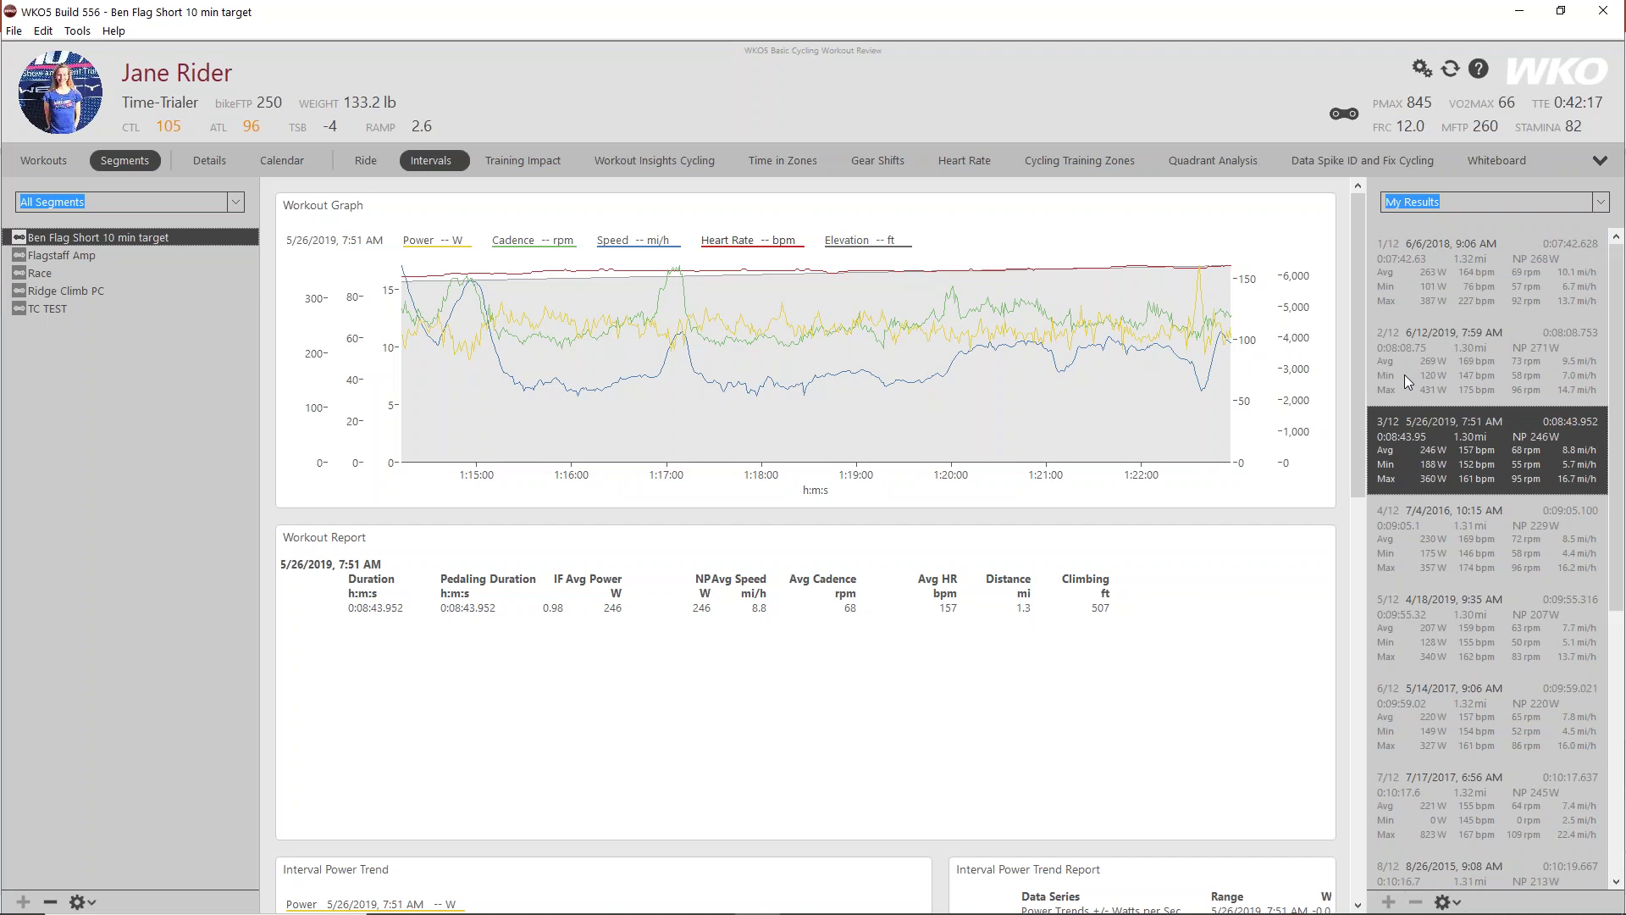
pyautogui.keyDown('ctrl'); pyautogui.click(1440, 282); pyautogui.keyUp('ctrl')
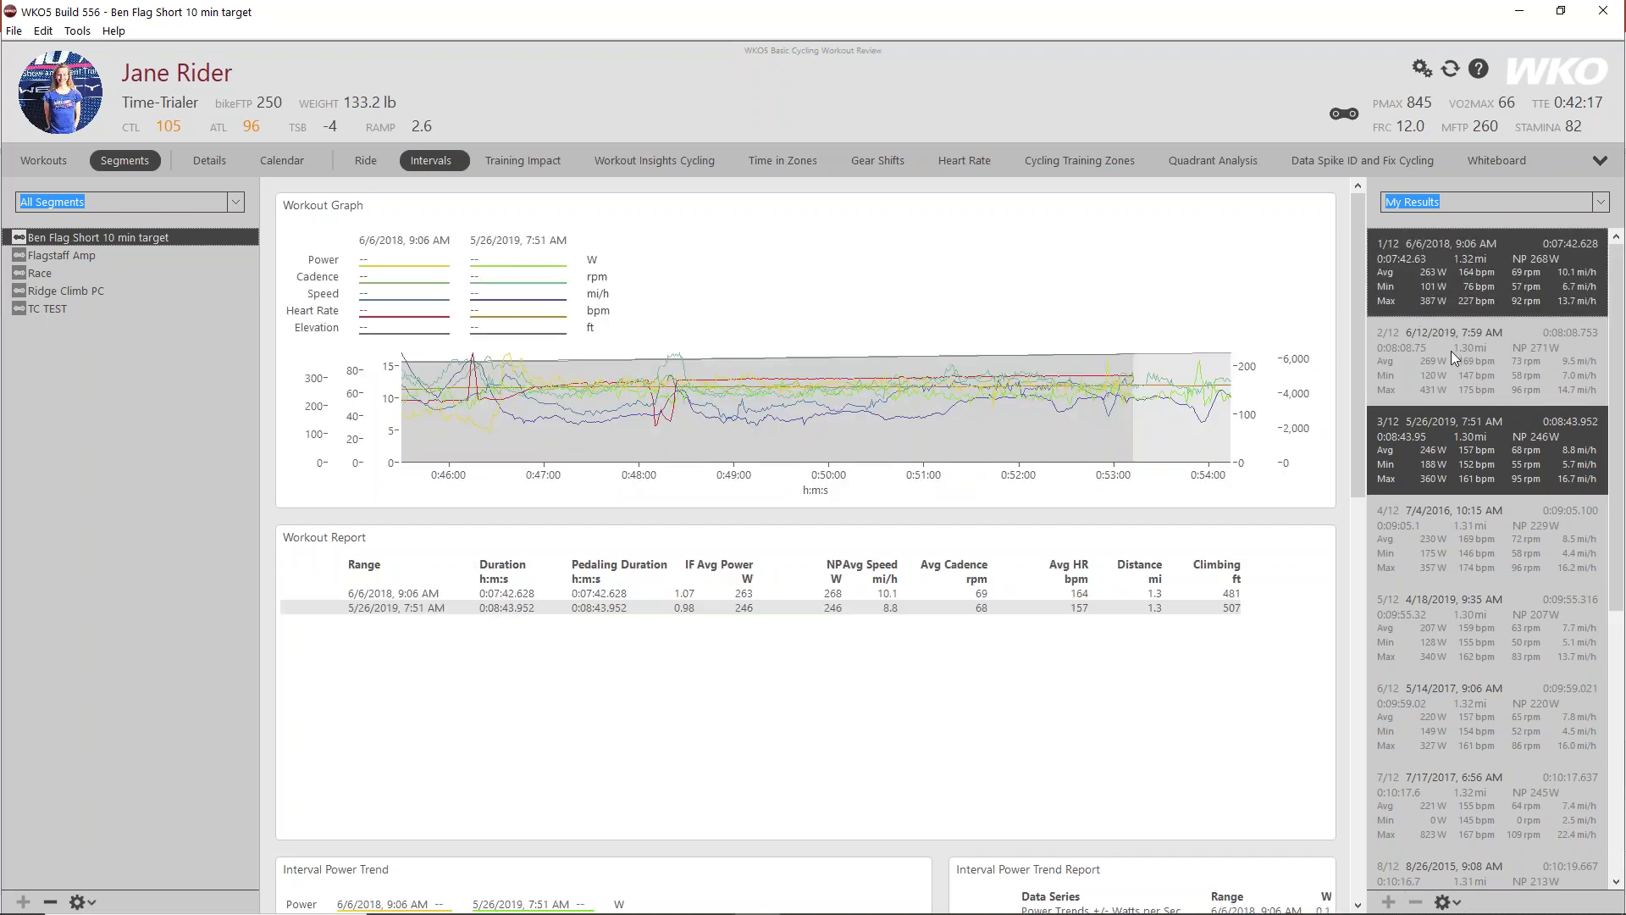
pyautogui.keyDown('ctrl'); pyautogui.click(1451, 351); pyautogui.keyUp('ctrl')
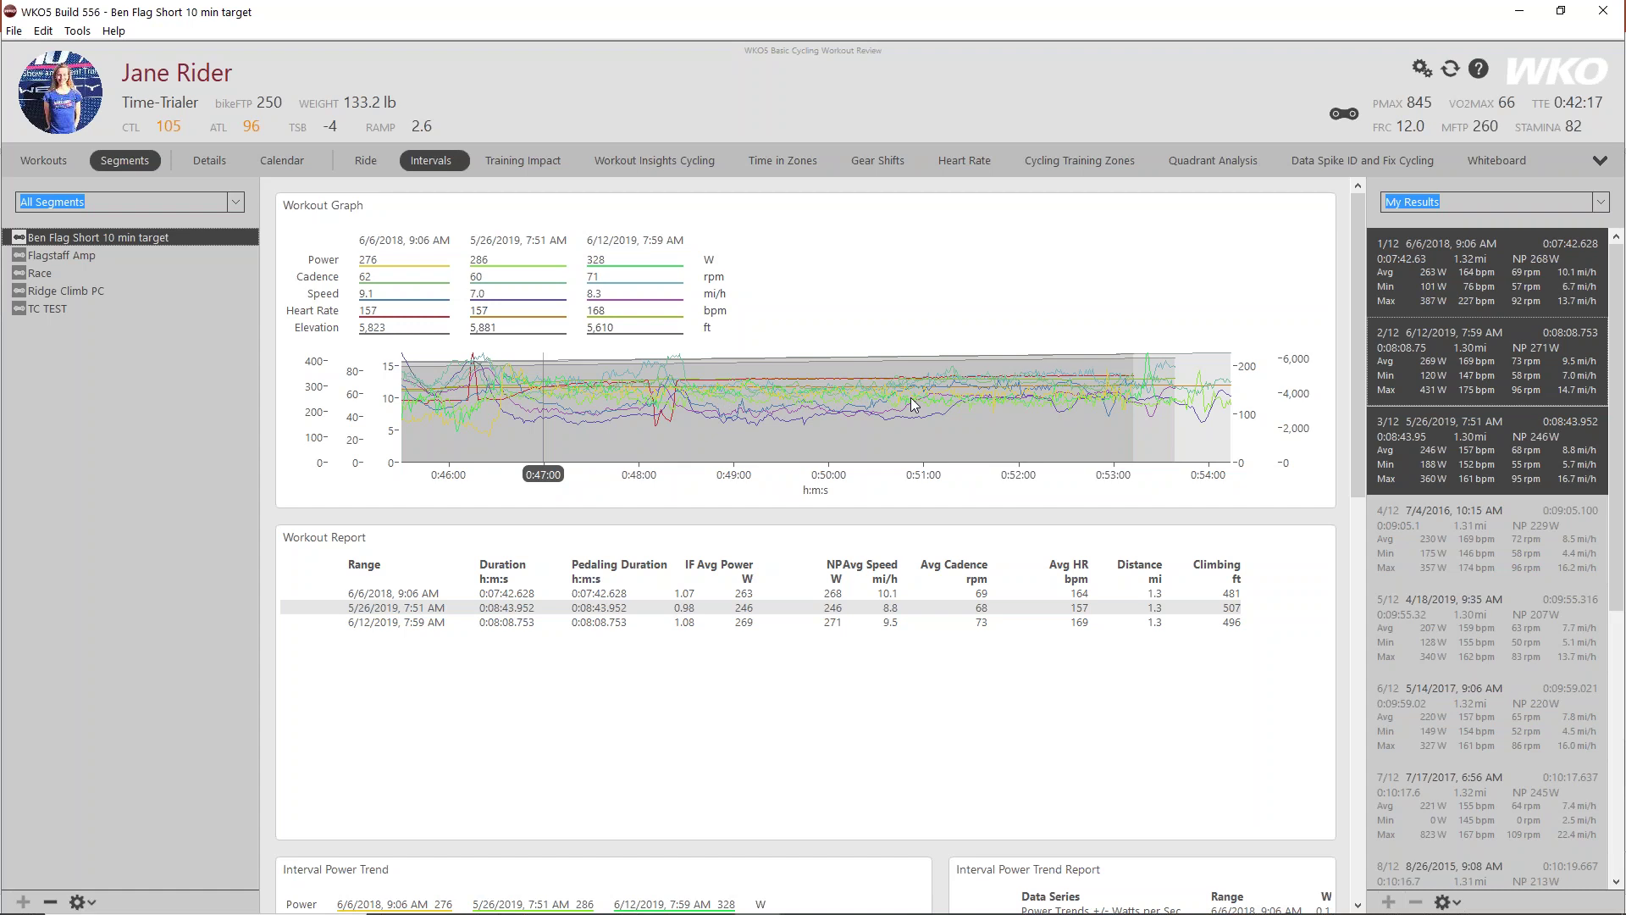
pyautogui.click(790, 398)
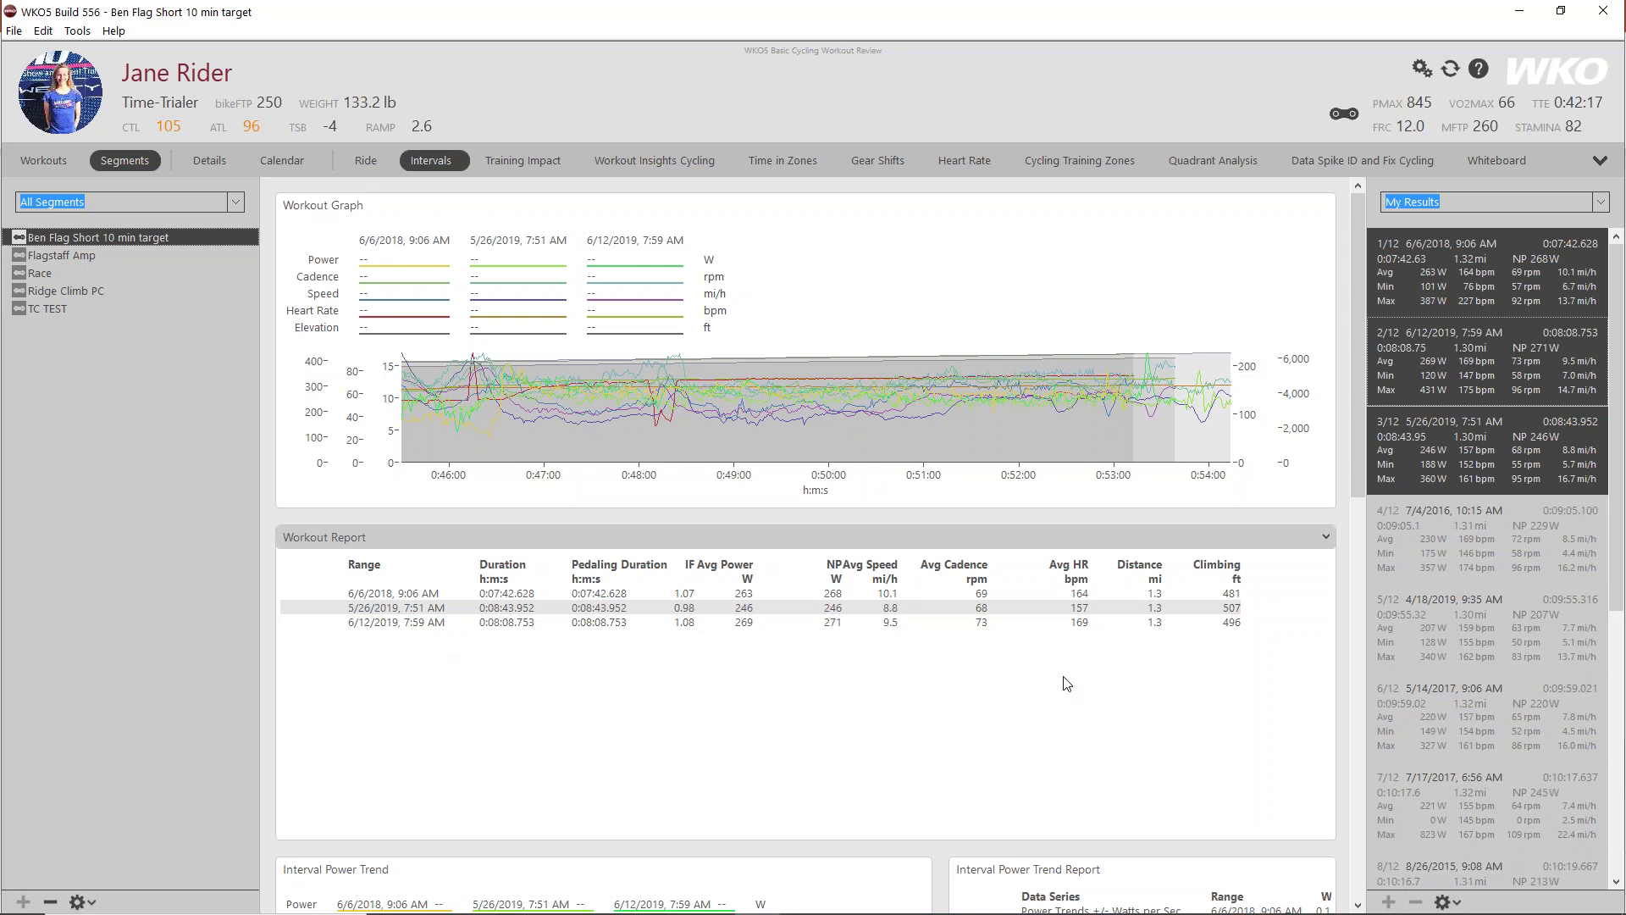
# Step: Examine the Workout Report and the interval power and cadence trend charts and reports for the three compared results
pyautogui.scroll(-3, 1342, 633)
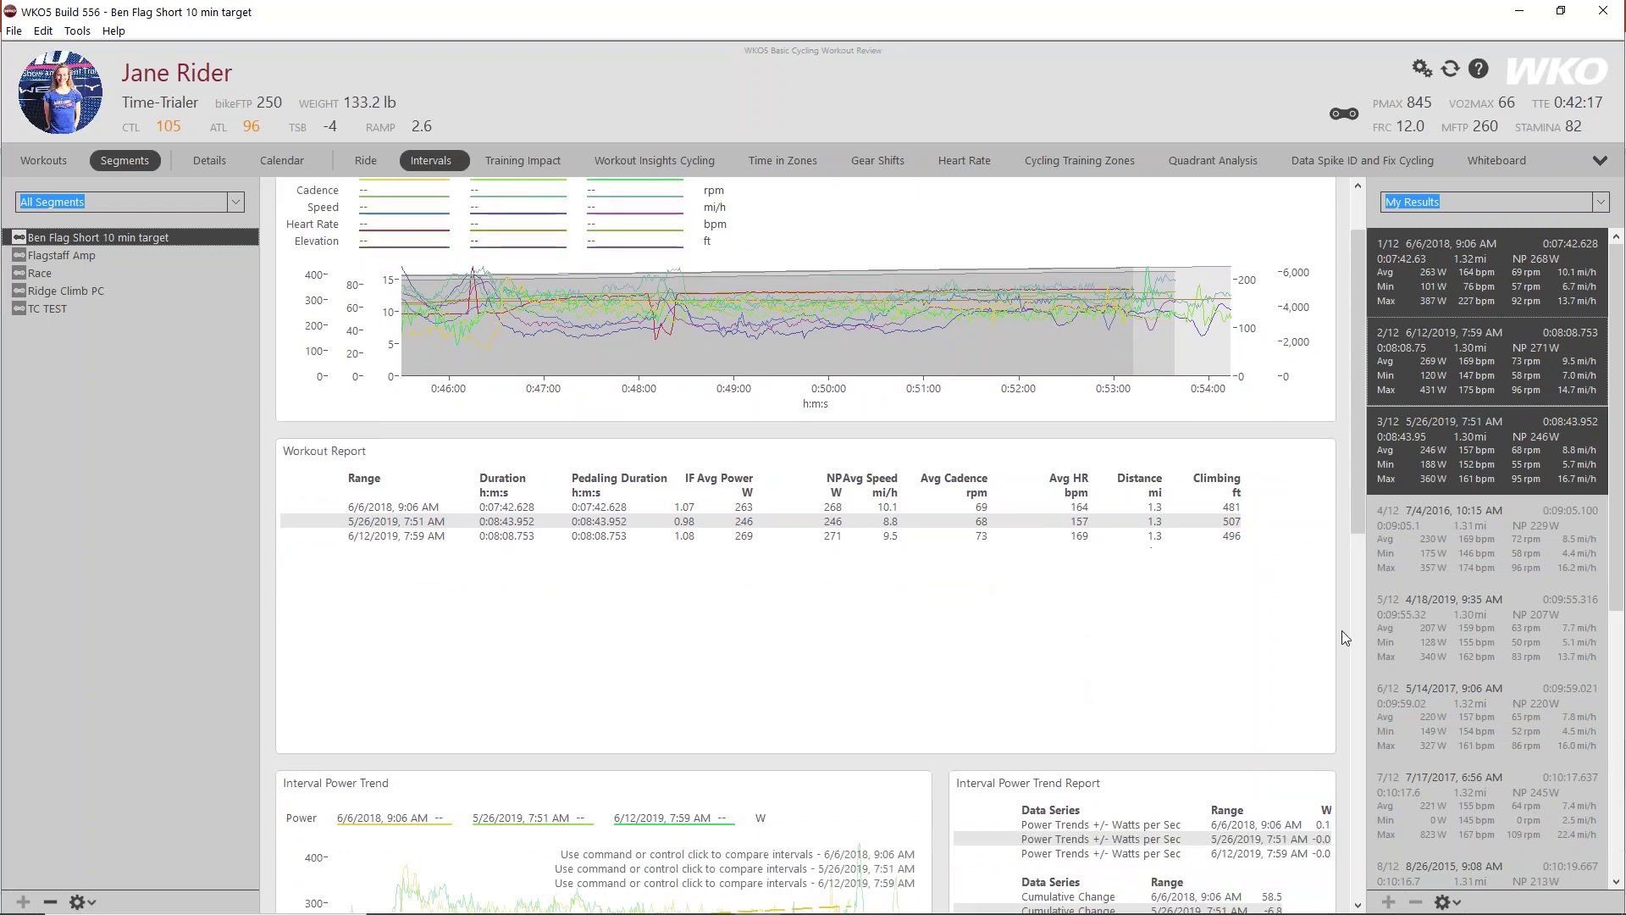
pyautogui.scroll(-4, 1342, 632)
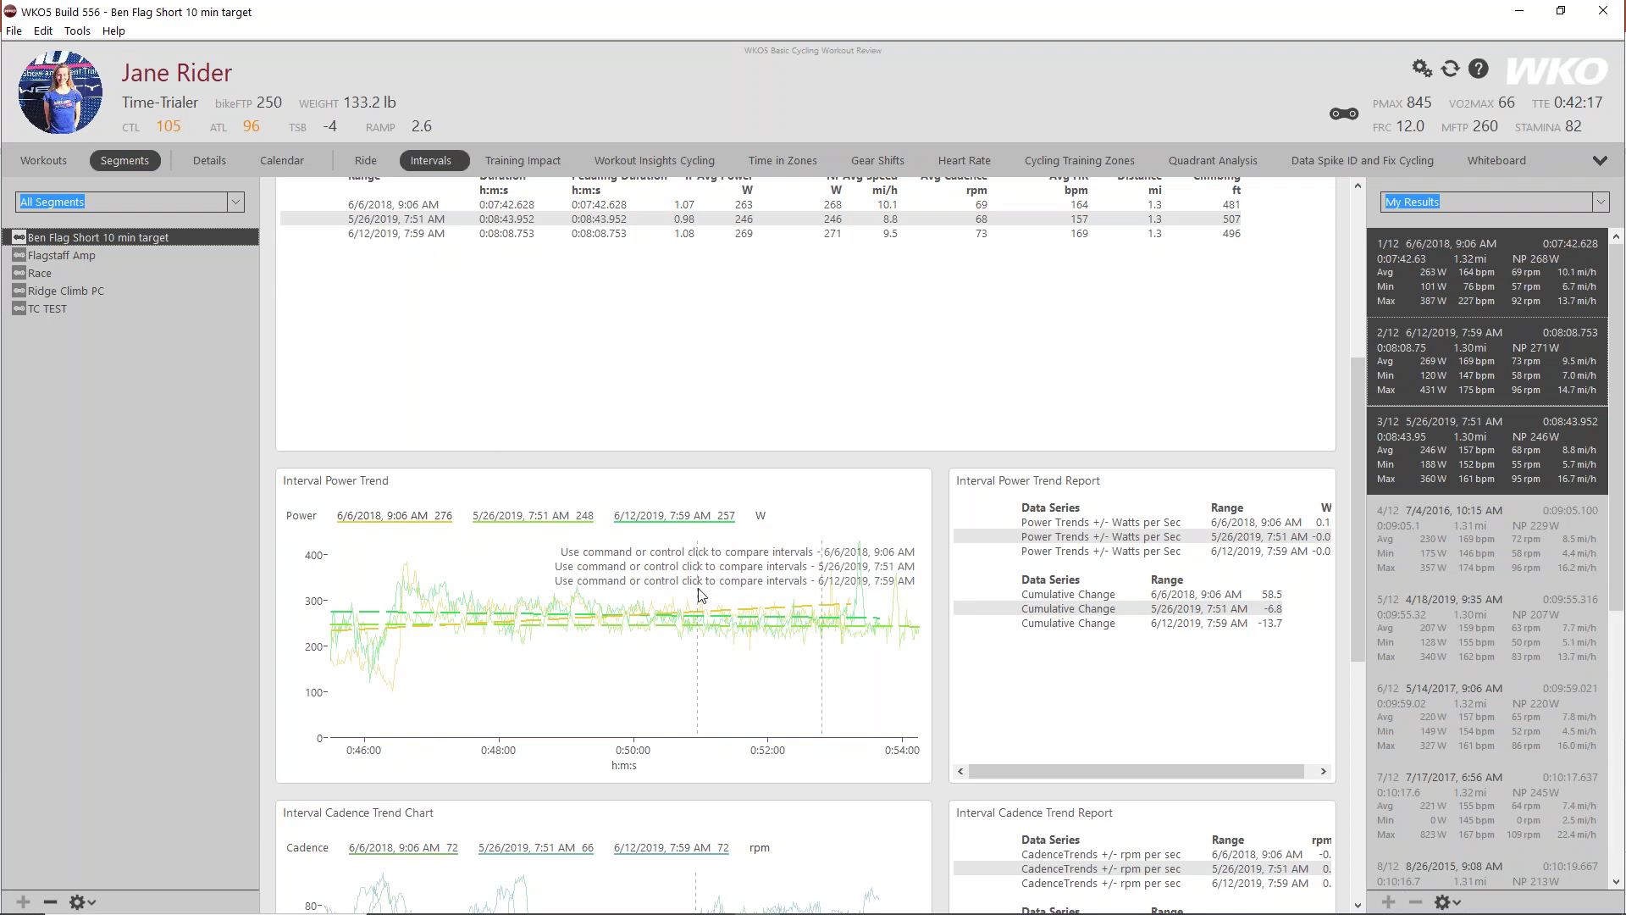
pyautogui.scroll(-1, 700, 596)
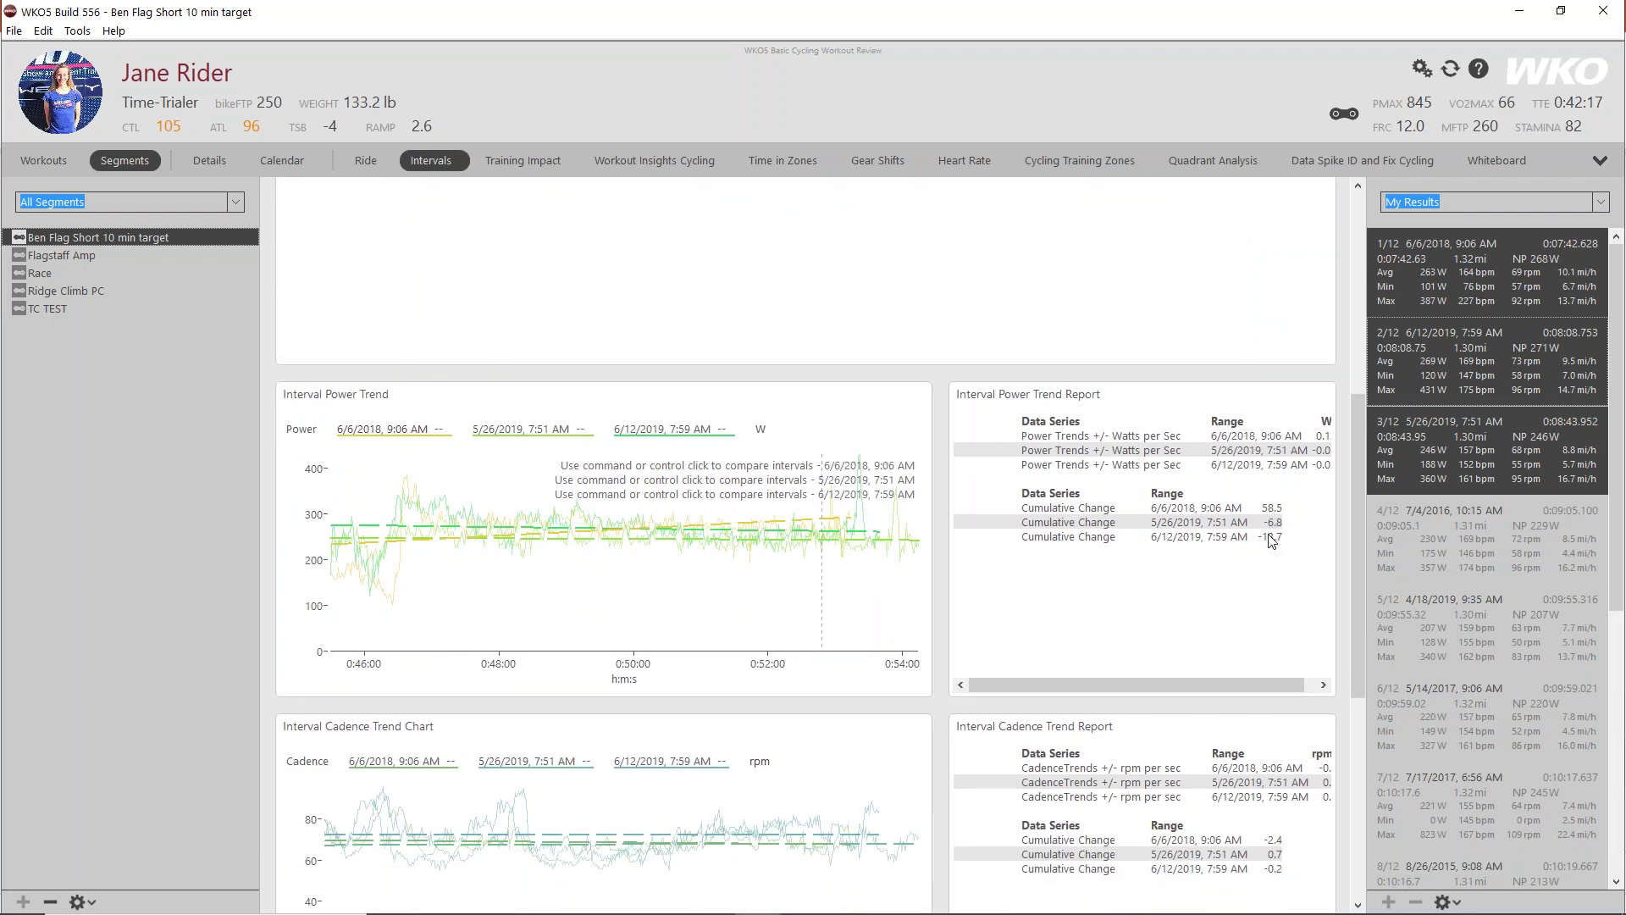
pyautogui.scroll(-1, 939, 662)
pyautogui.scroll(-2, 691, 750)
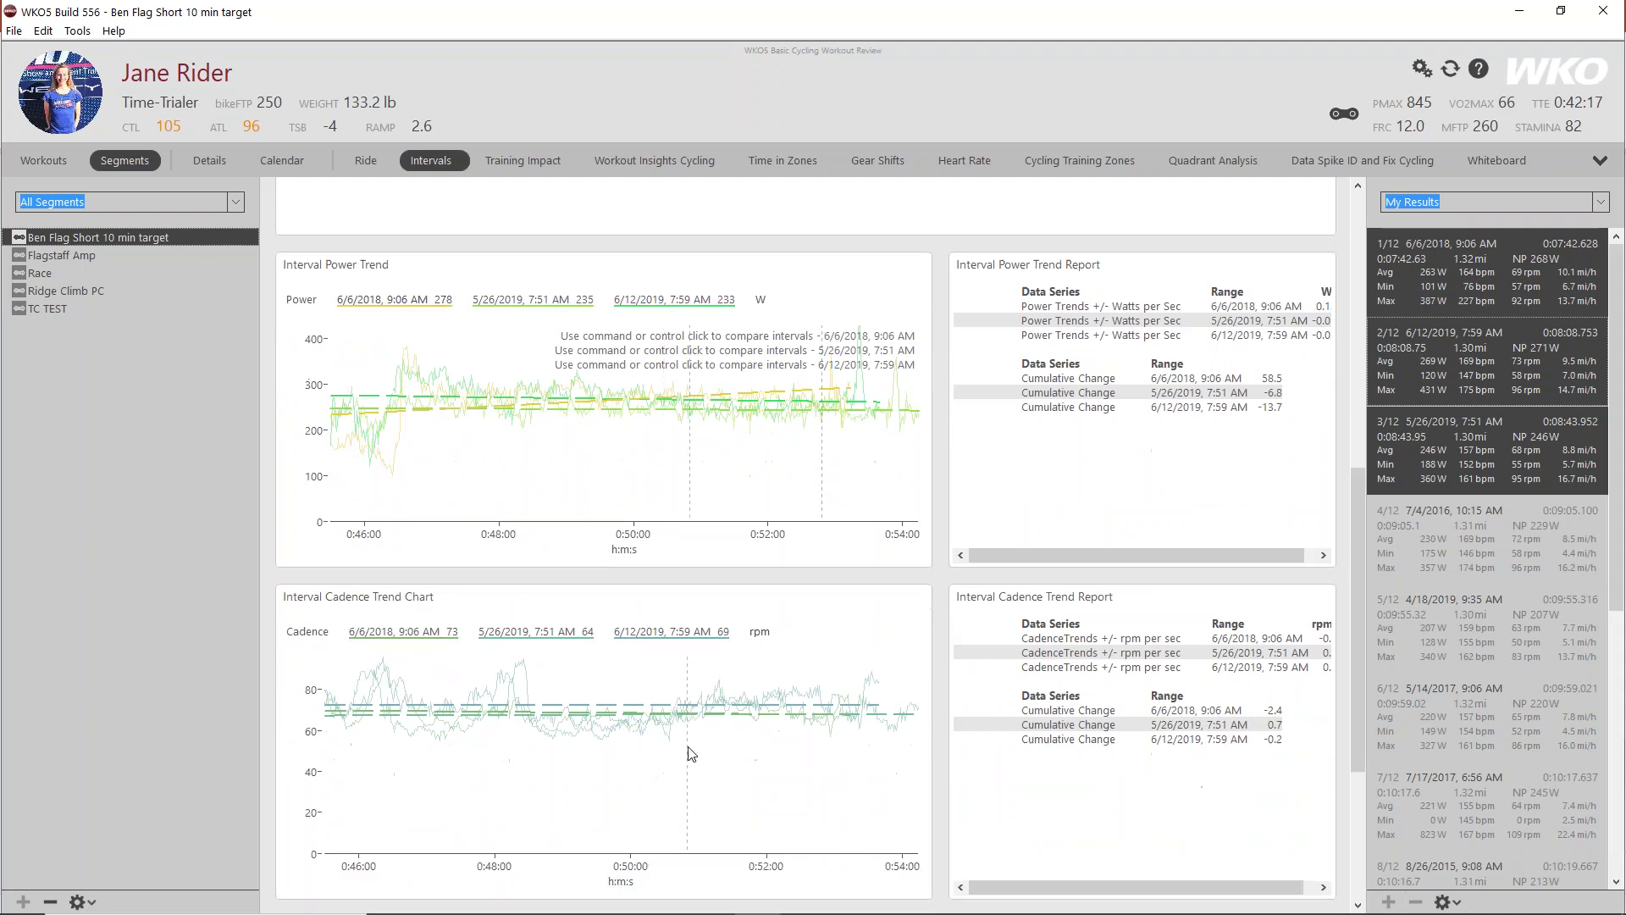
pyautogui.scroll(-3, 939, 548)
pyautogui.scroll(5, 937, 547)
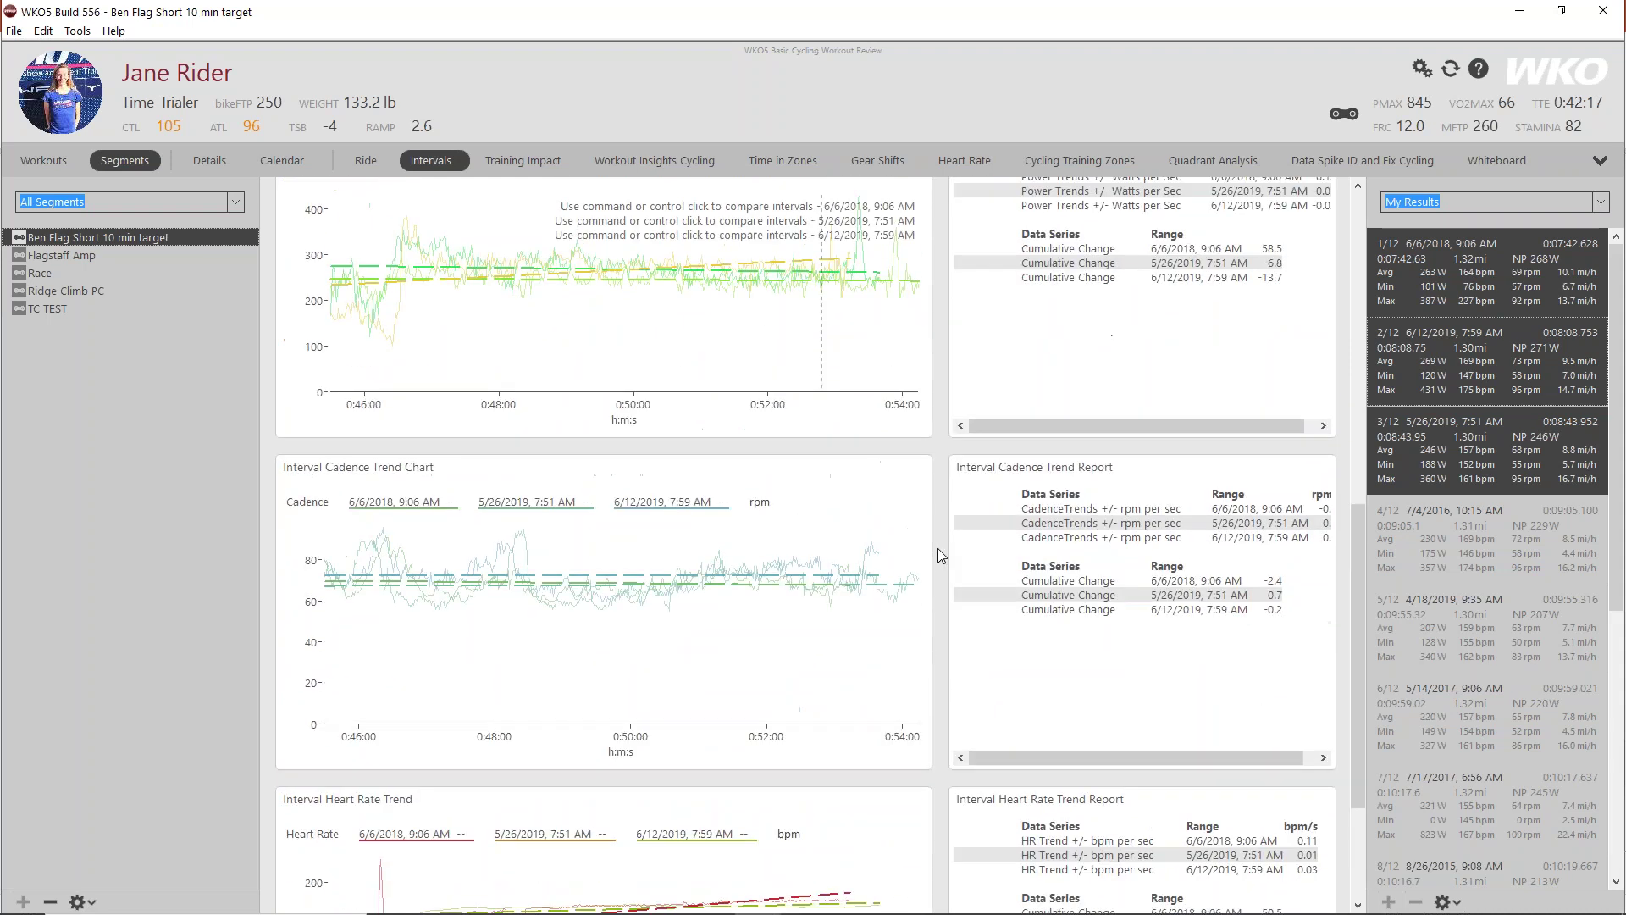
pyautogui.scroll(4, 937, 547)
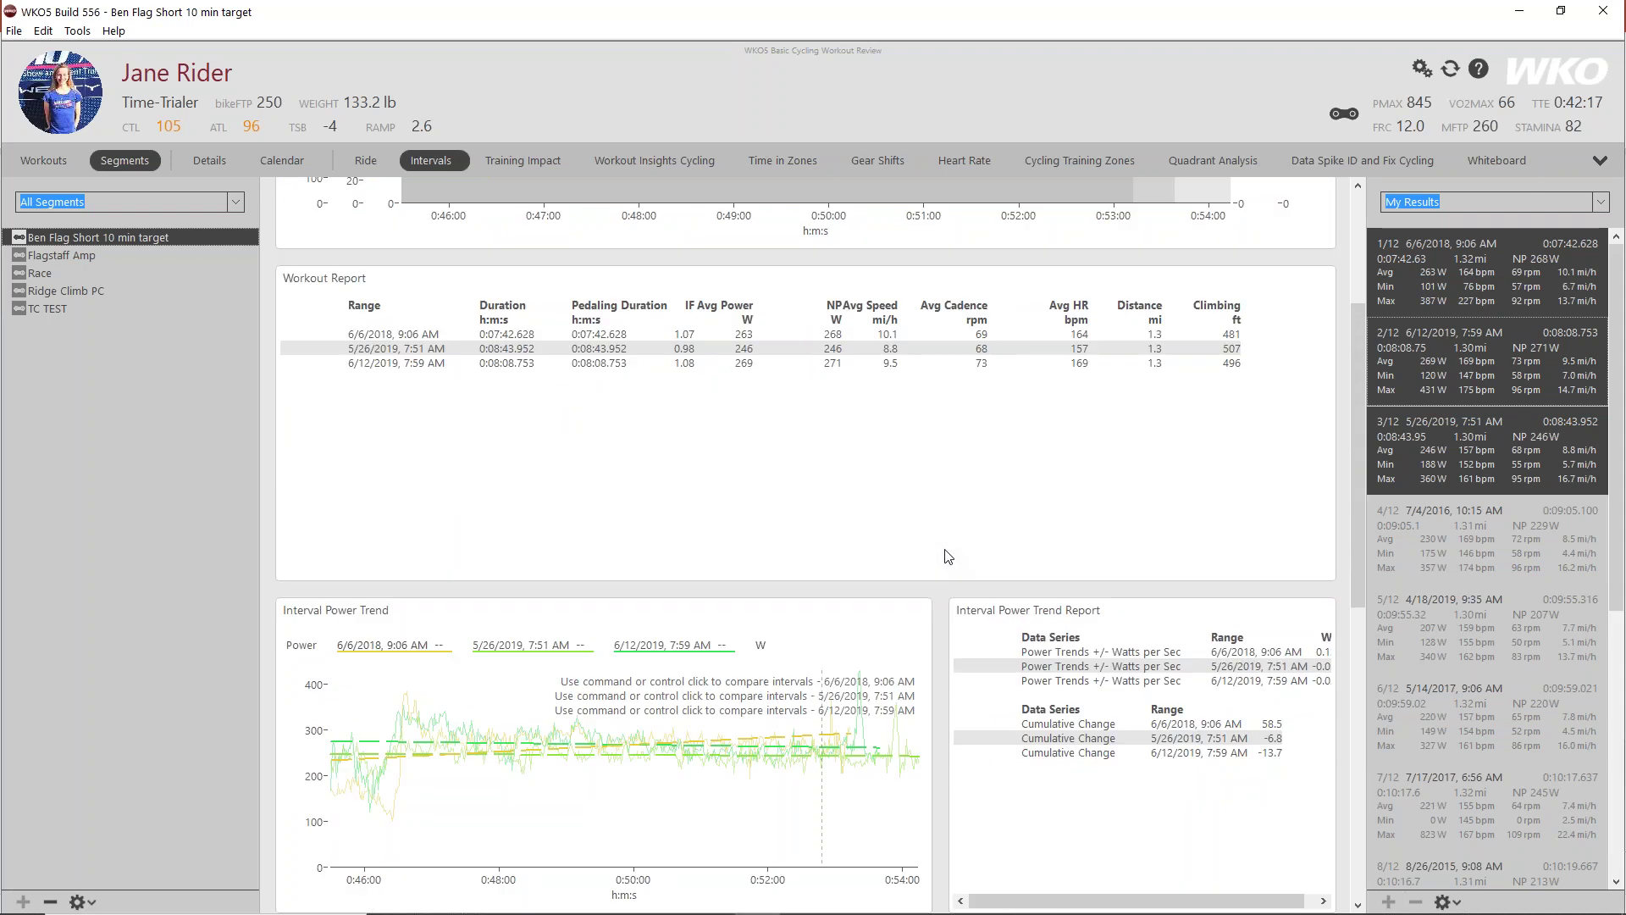
pyautogui.moveTo(1360, 516); pyautogui.dragTo(1350, 353)
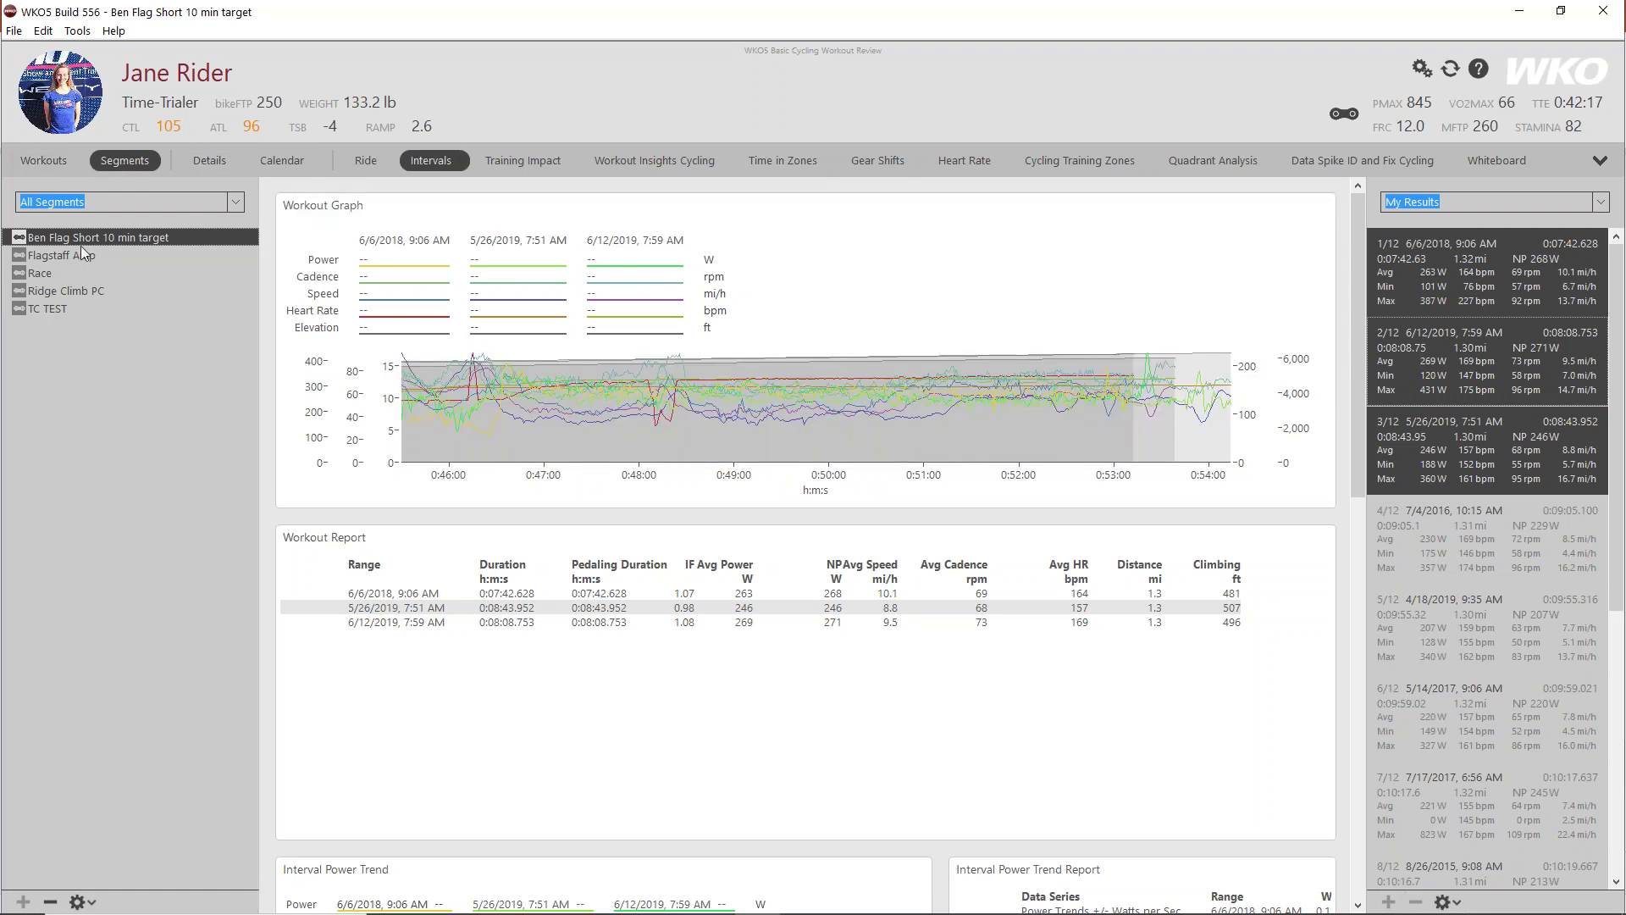
# Step: Close the Segments view and look through the training weeks in the Calendar
pyautogui.click(119, 161)
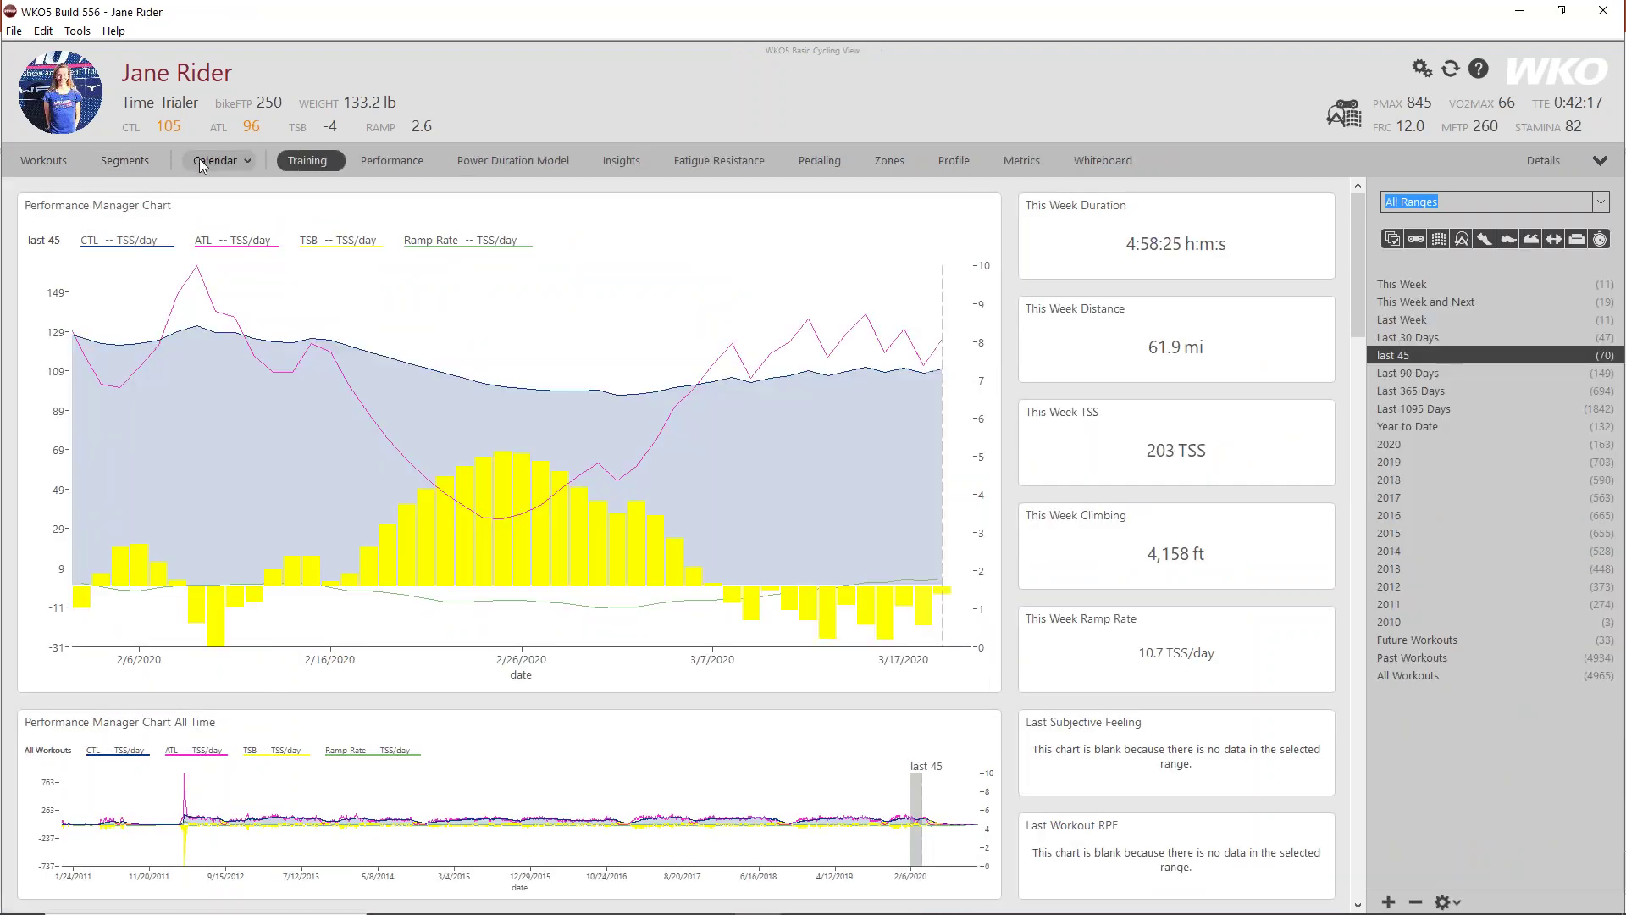
pyautogui.click(207, 160)
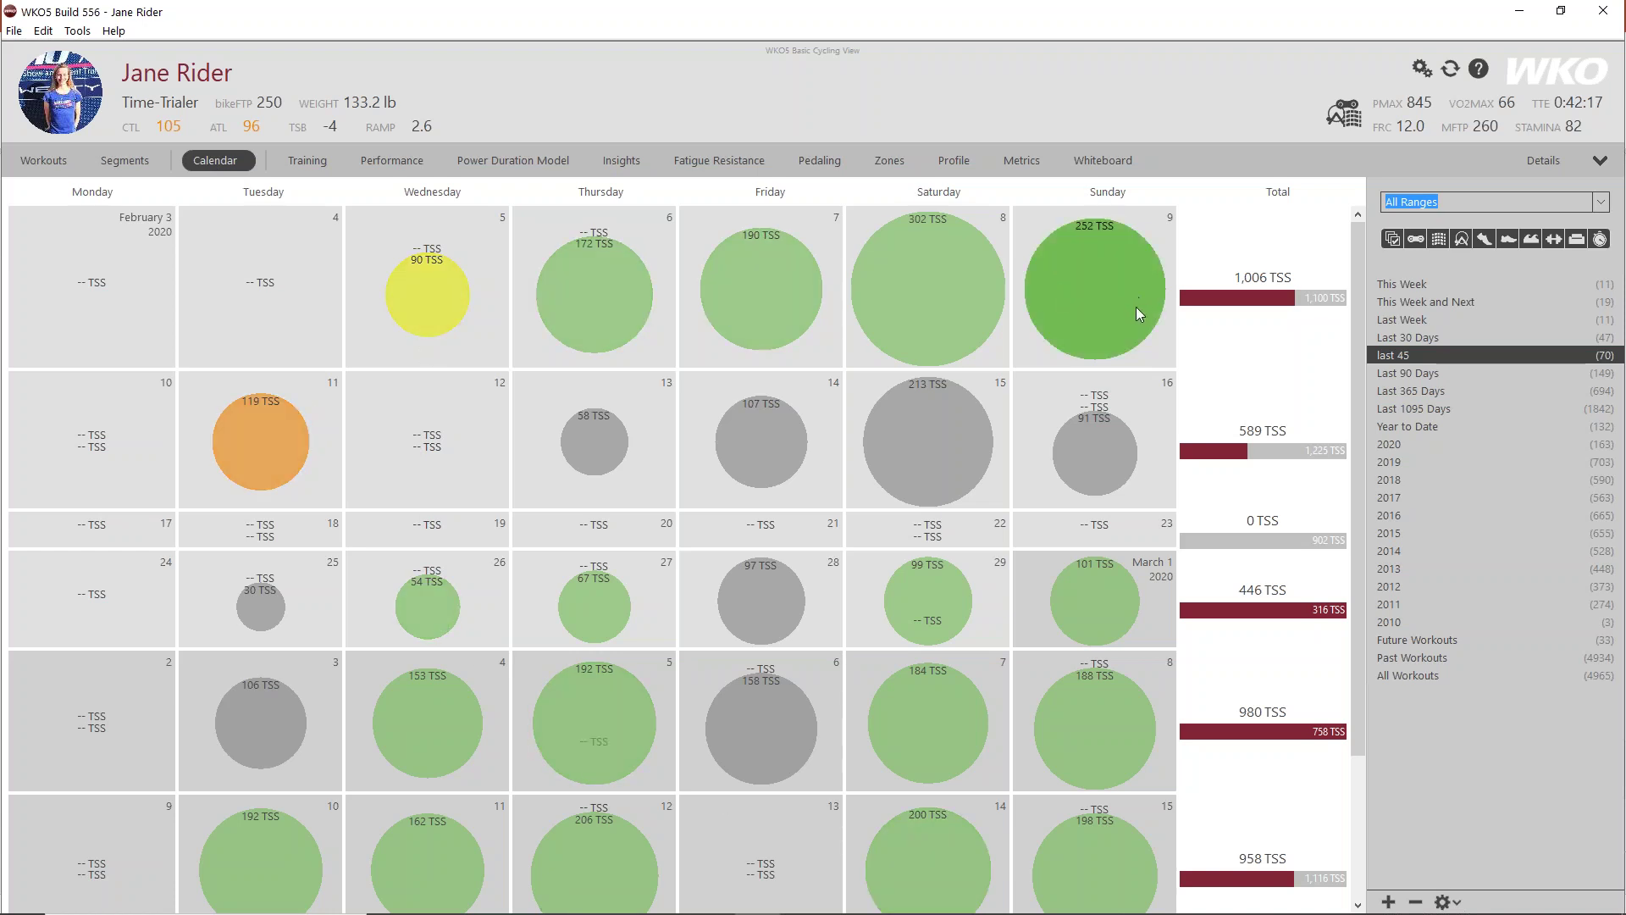
pyautogui.scroll(-1, 1012, 751)
pyautogui.scroll(-4, 1009, 748)
pyautogui.scroll(5, 1010, 749)
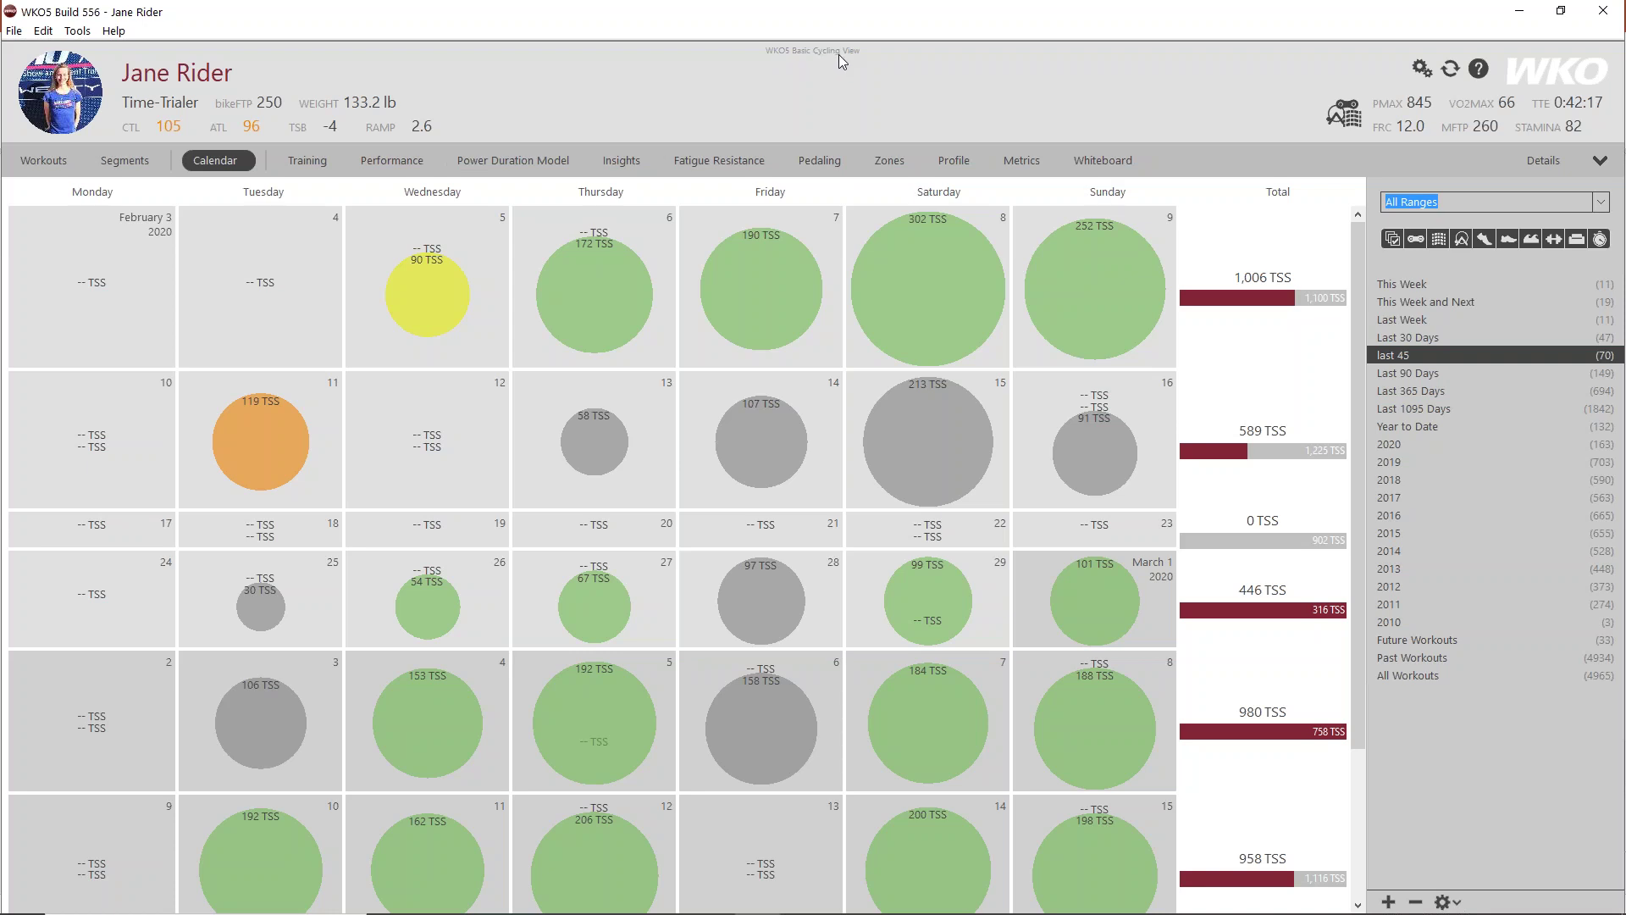
# Step: Open the Training dashboard, compare the Last Week and Last 30 Days ranges, and return to Last Week alone
pyautogui.click(310, 161)
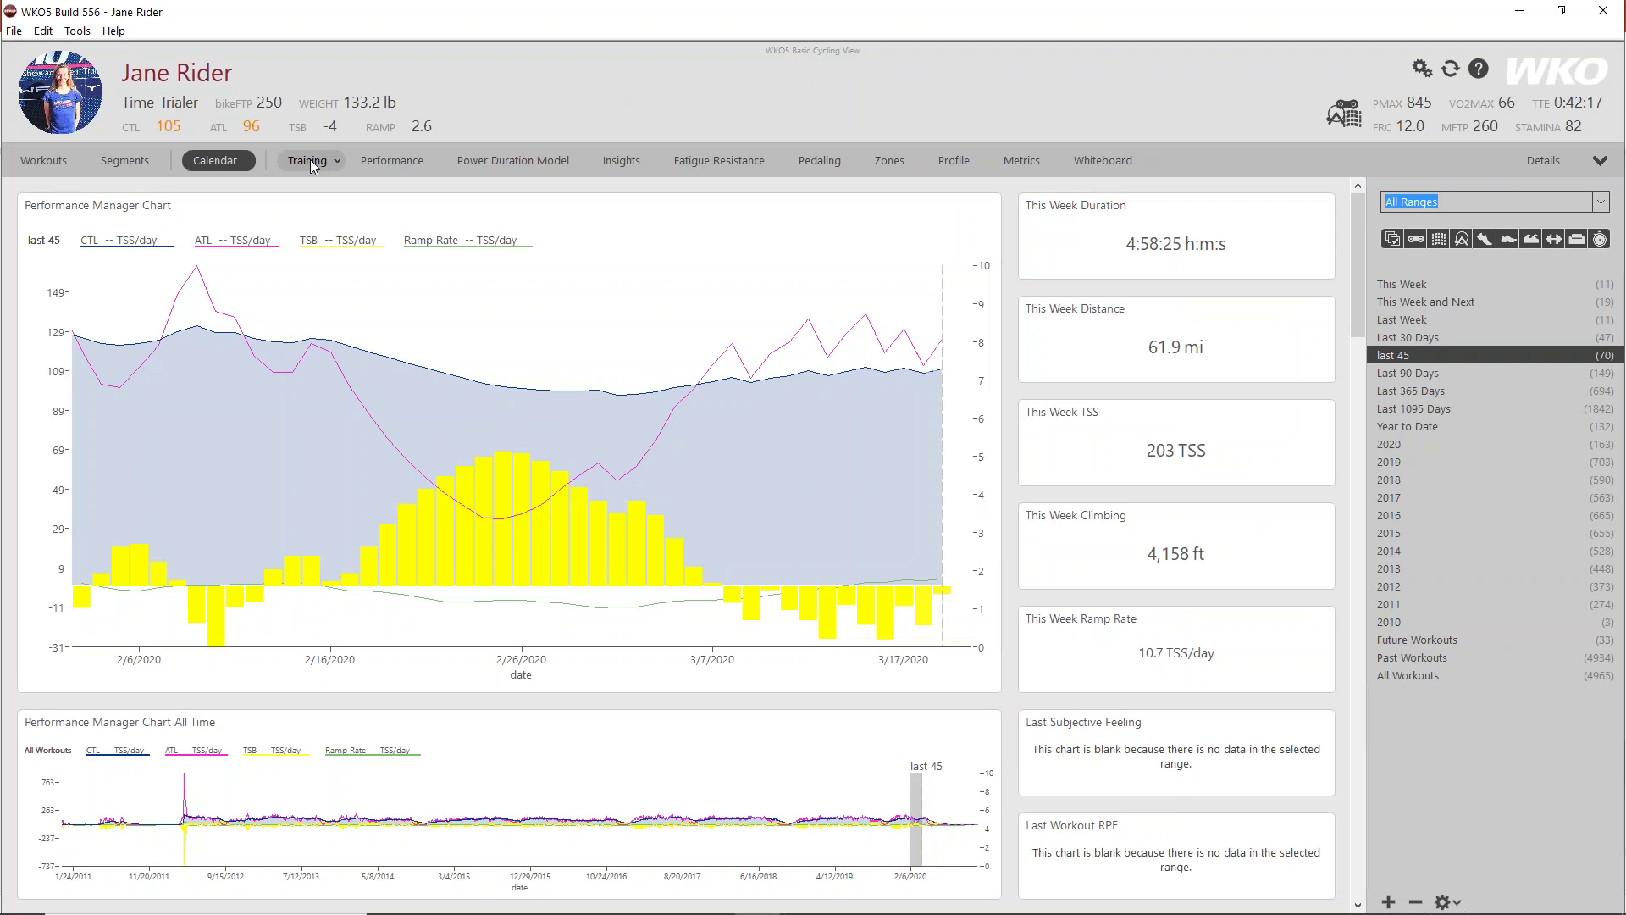
pyautogui.click(1393, 321)
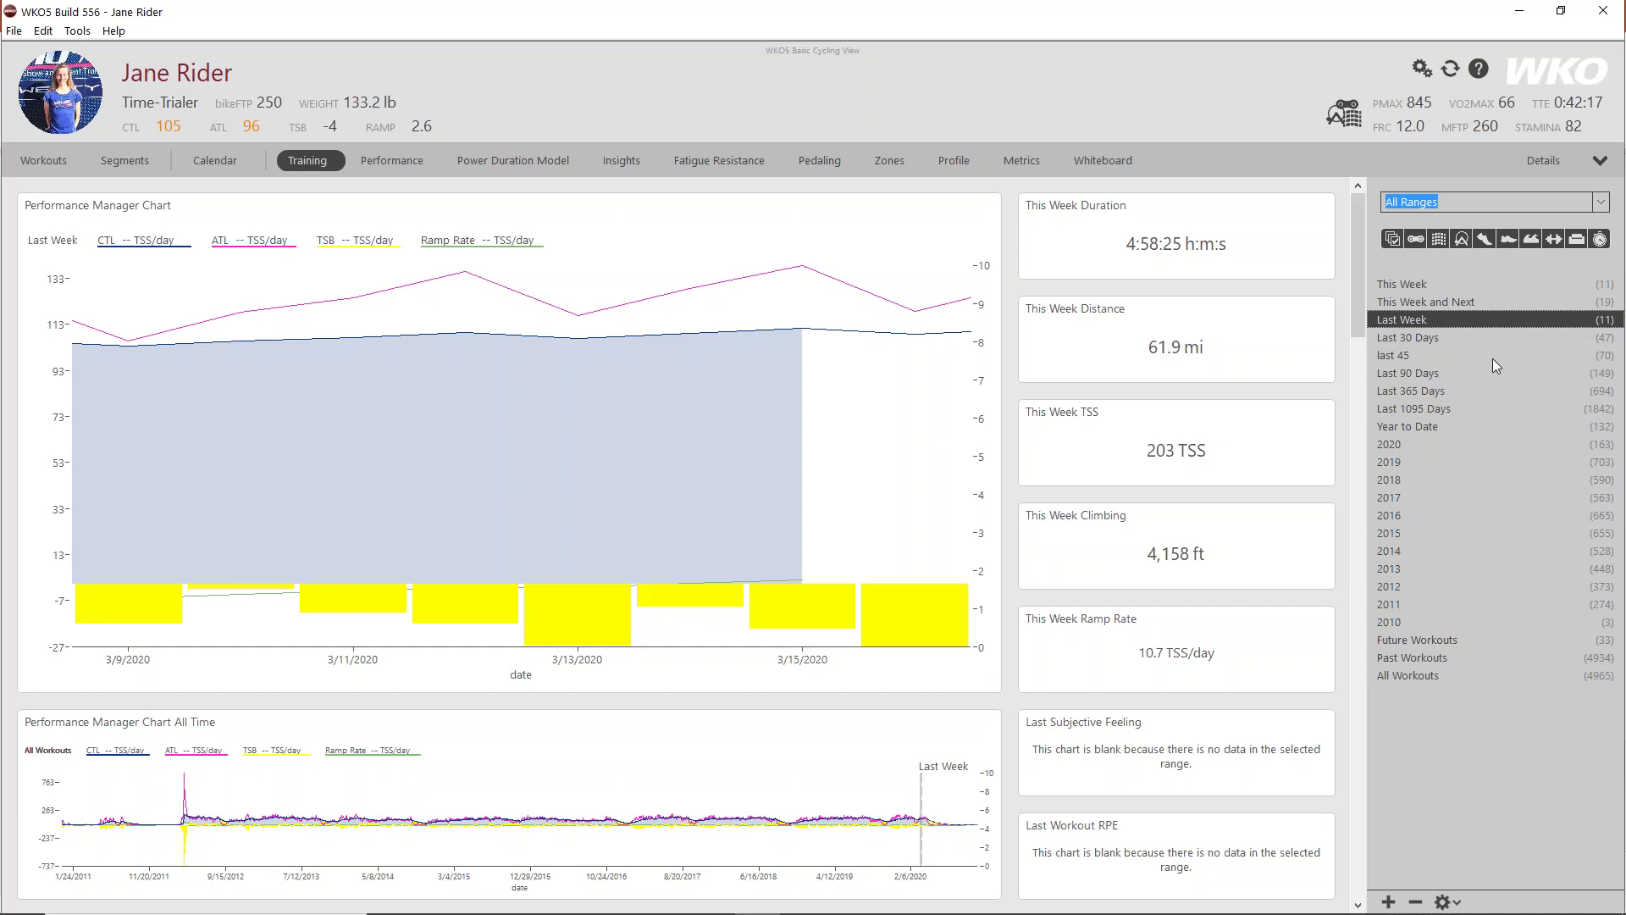
pyautogui.keyDown('ctrl'); pyautogui.click(1414, 337); pyautogui.keyUp('ctrl')
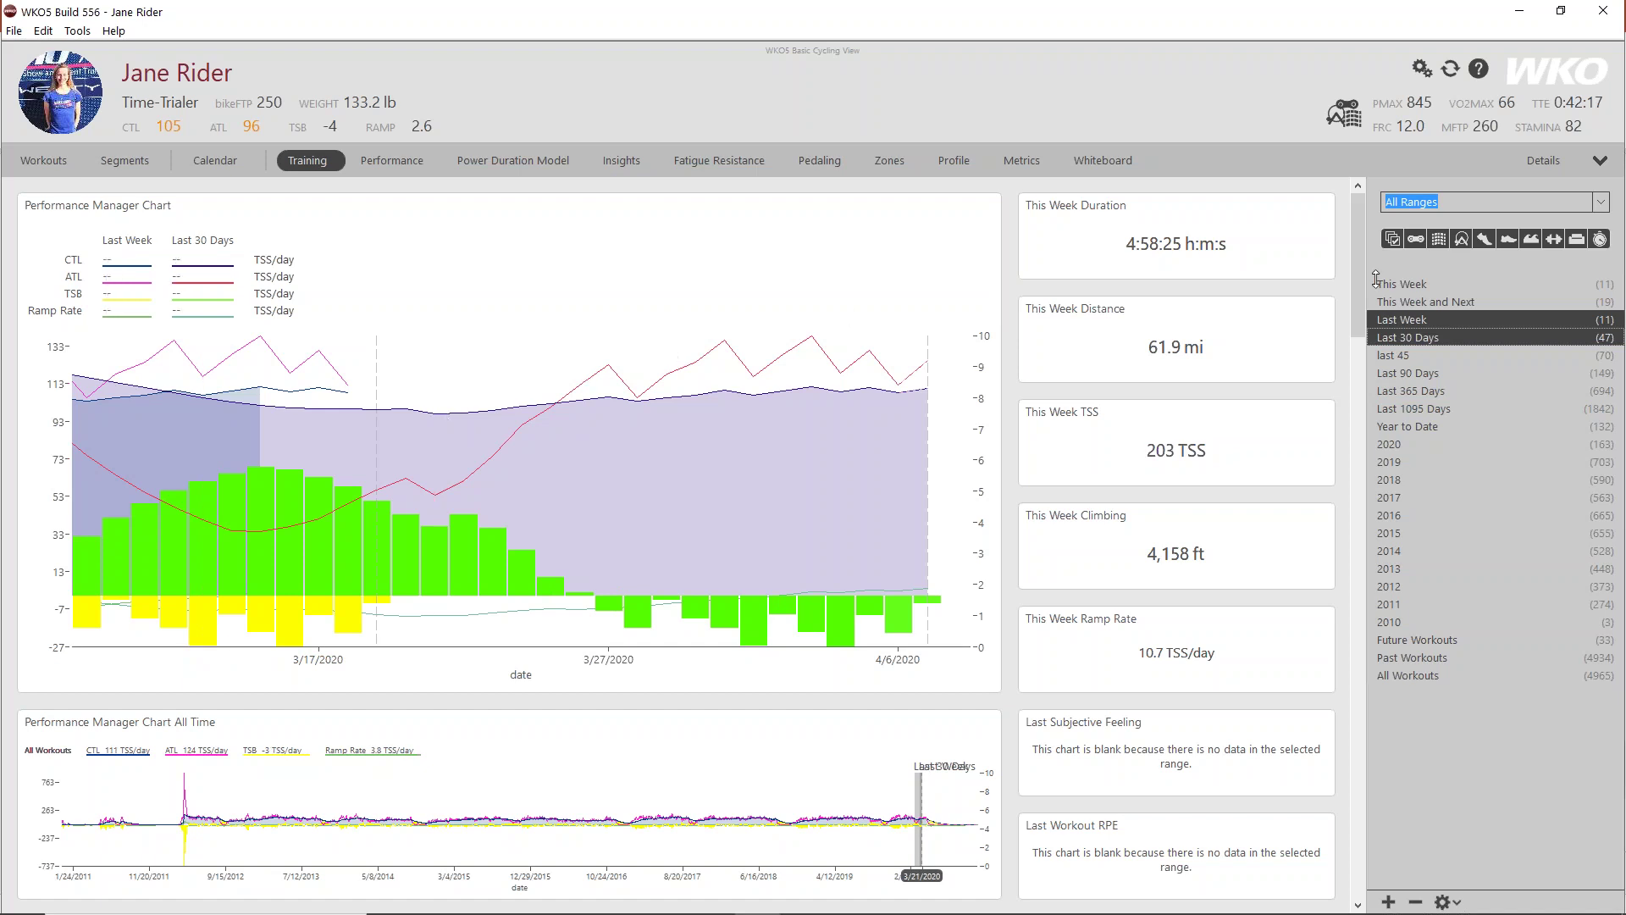
pyautogui.click(1423, 323)
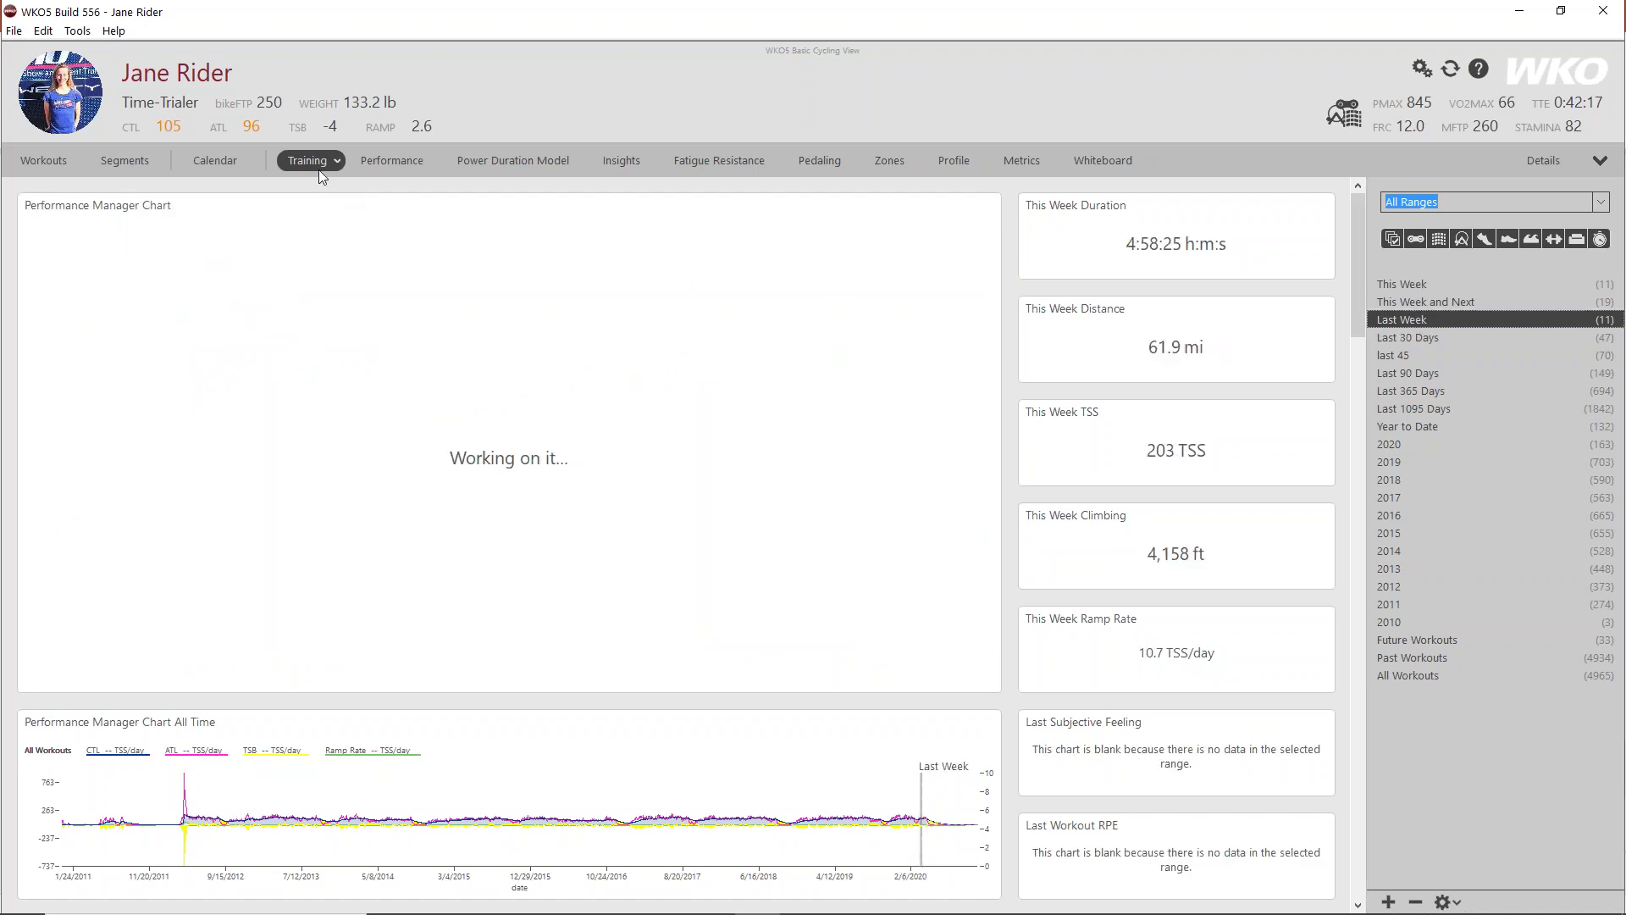
# Step: View the Performance and Power Duration Model dashboards and hide the Details chart
pyautogui.click(396, 161)
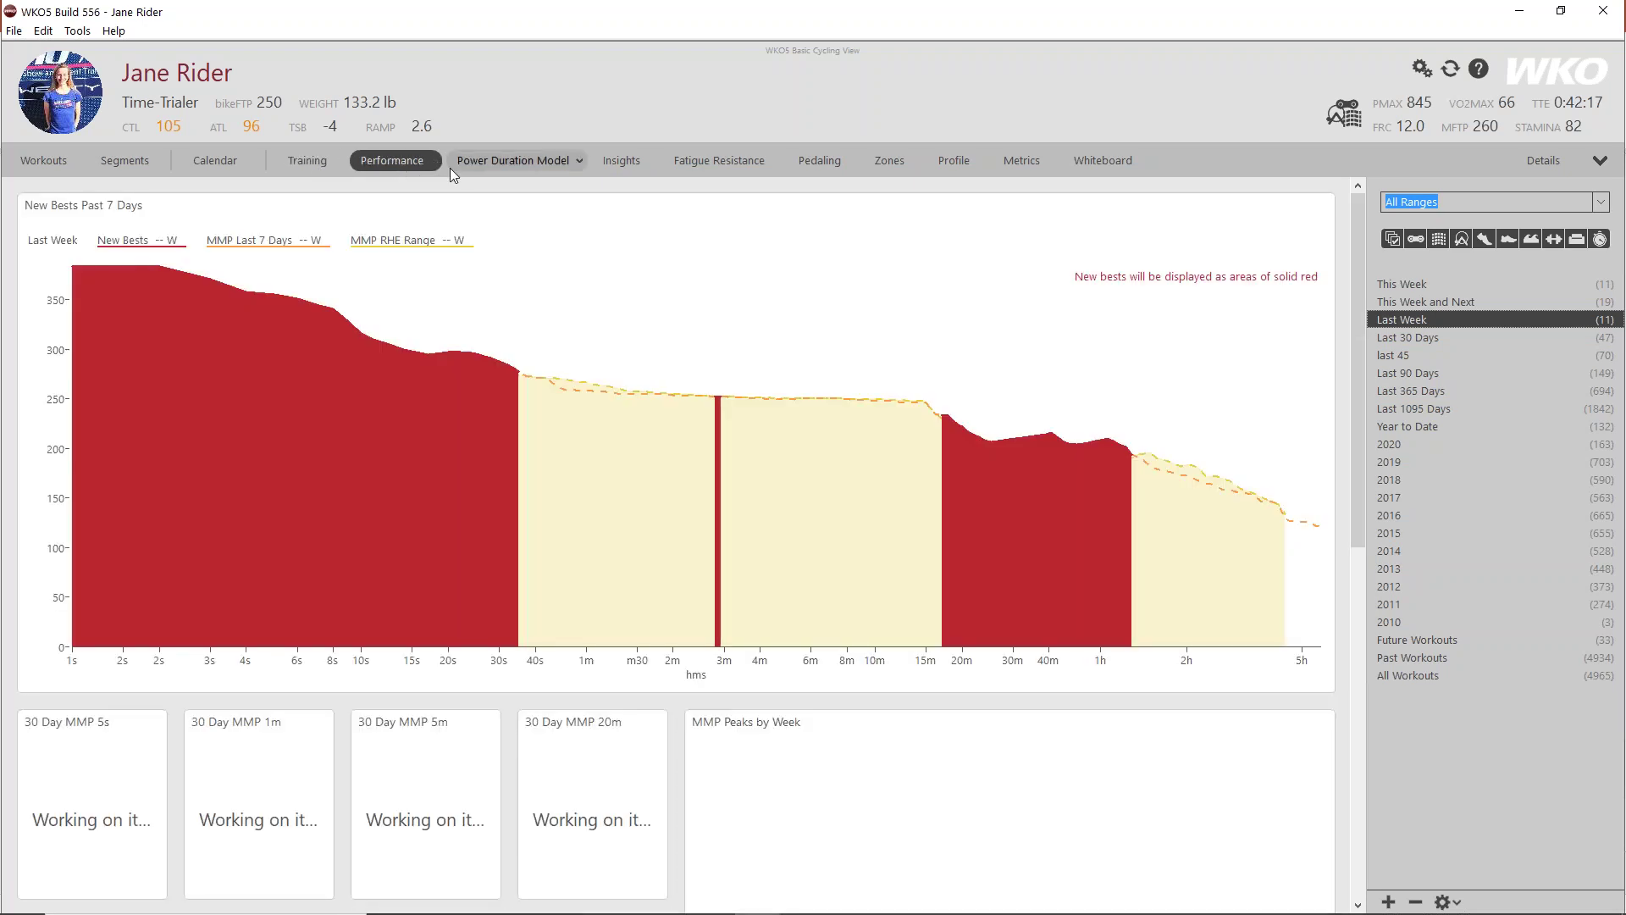
pyautogui.click(521, 169)
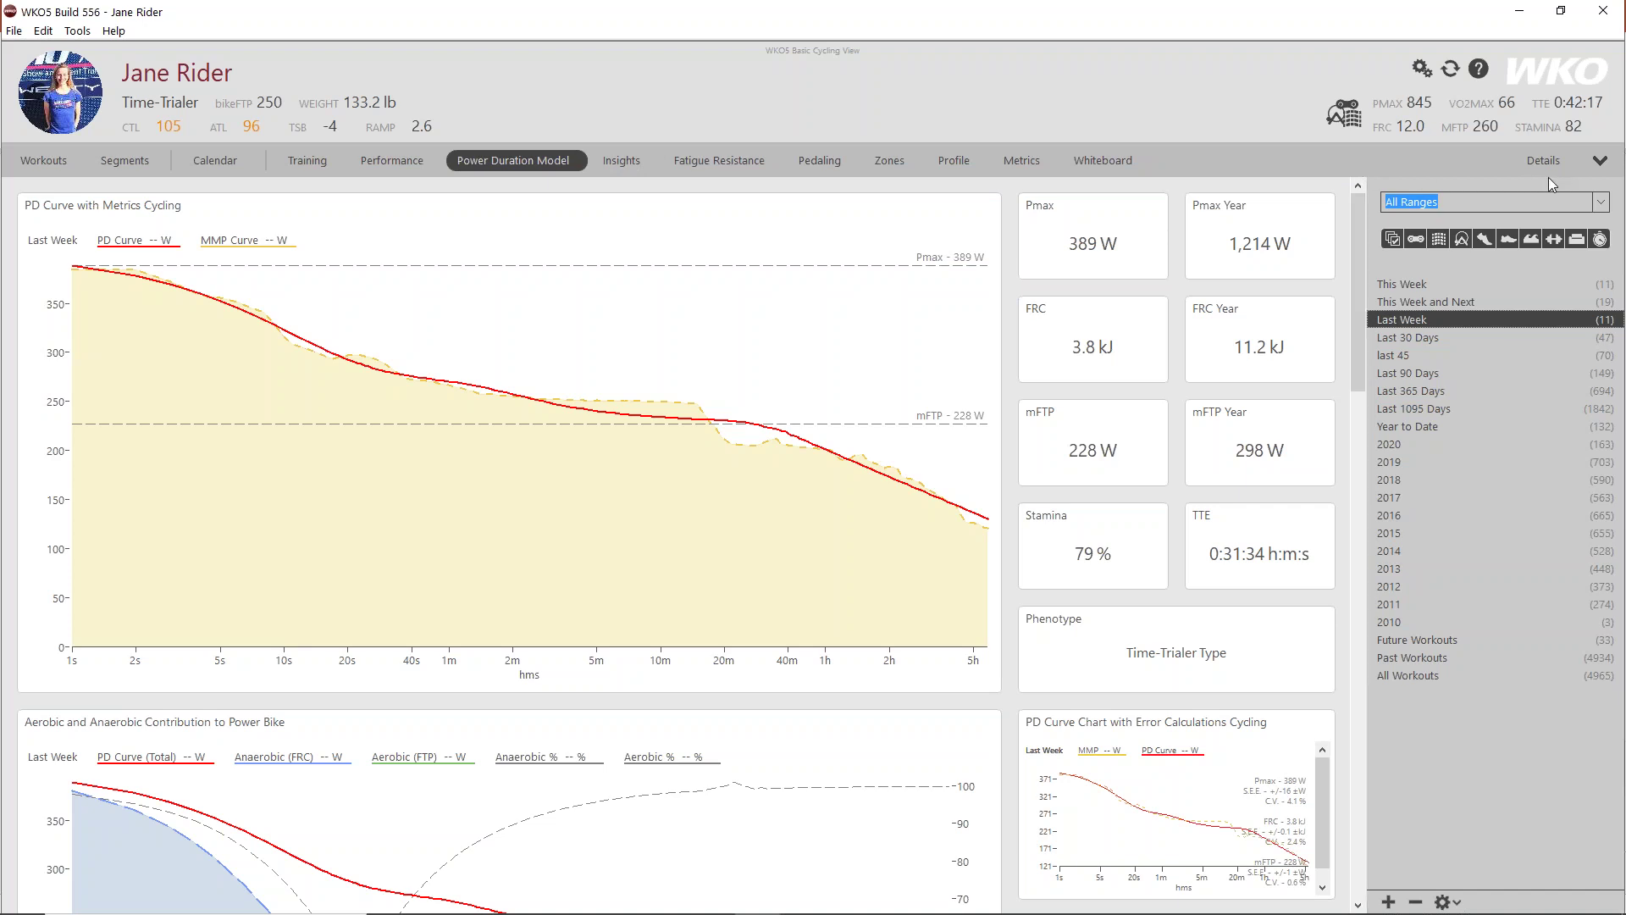
pyautogui.click(1567, 161)
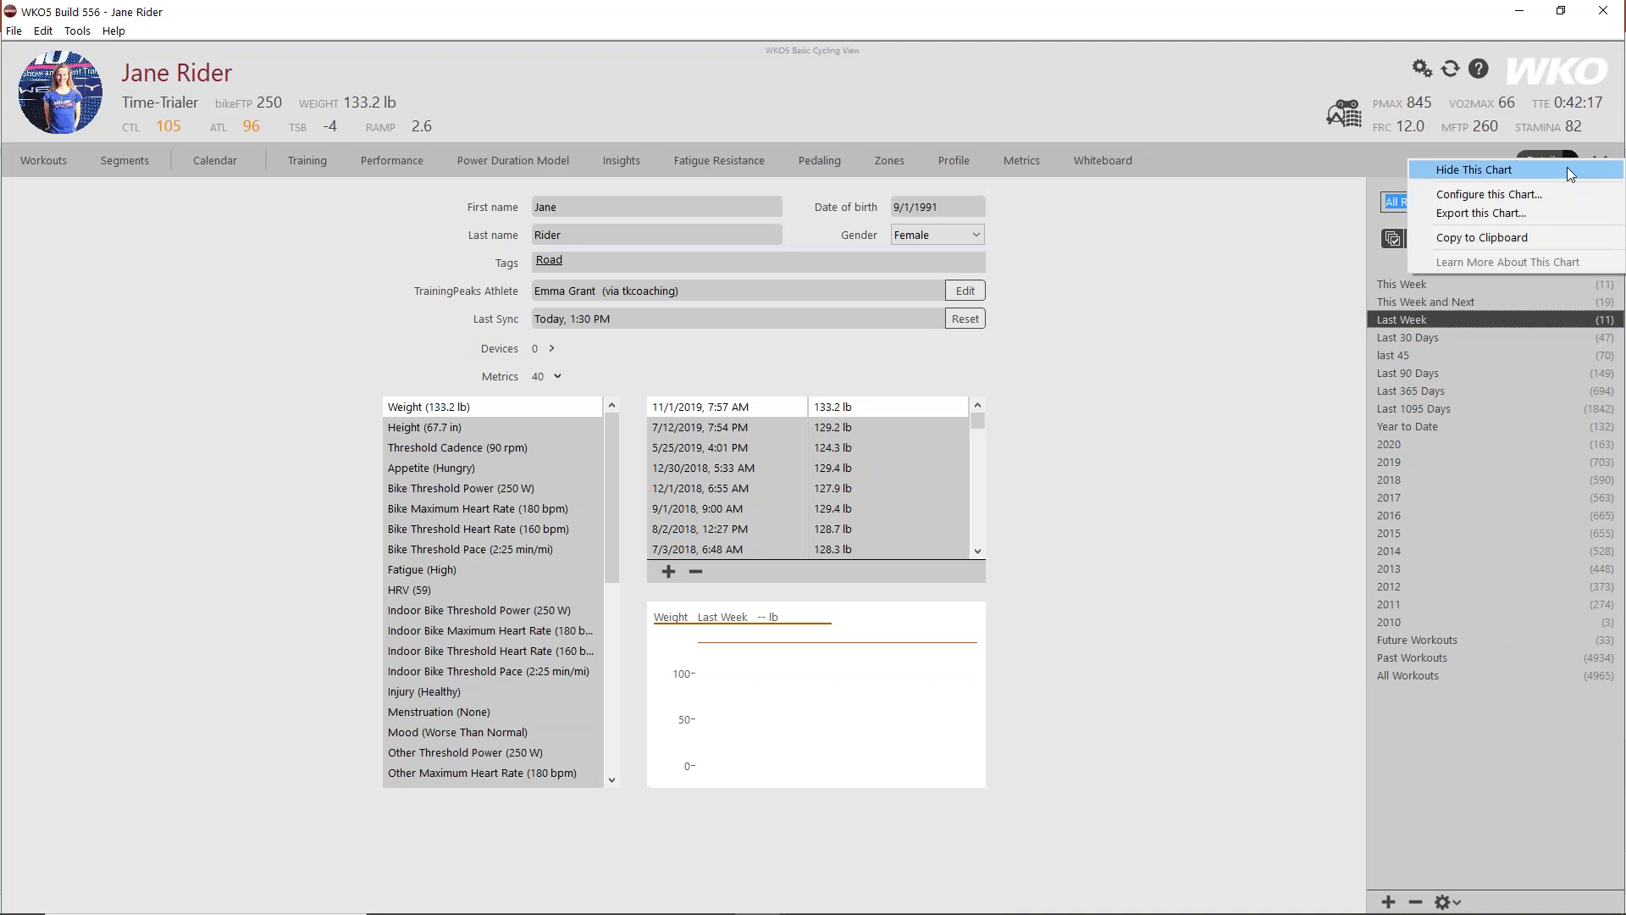
pyautogui.click(1494, 173)
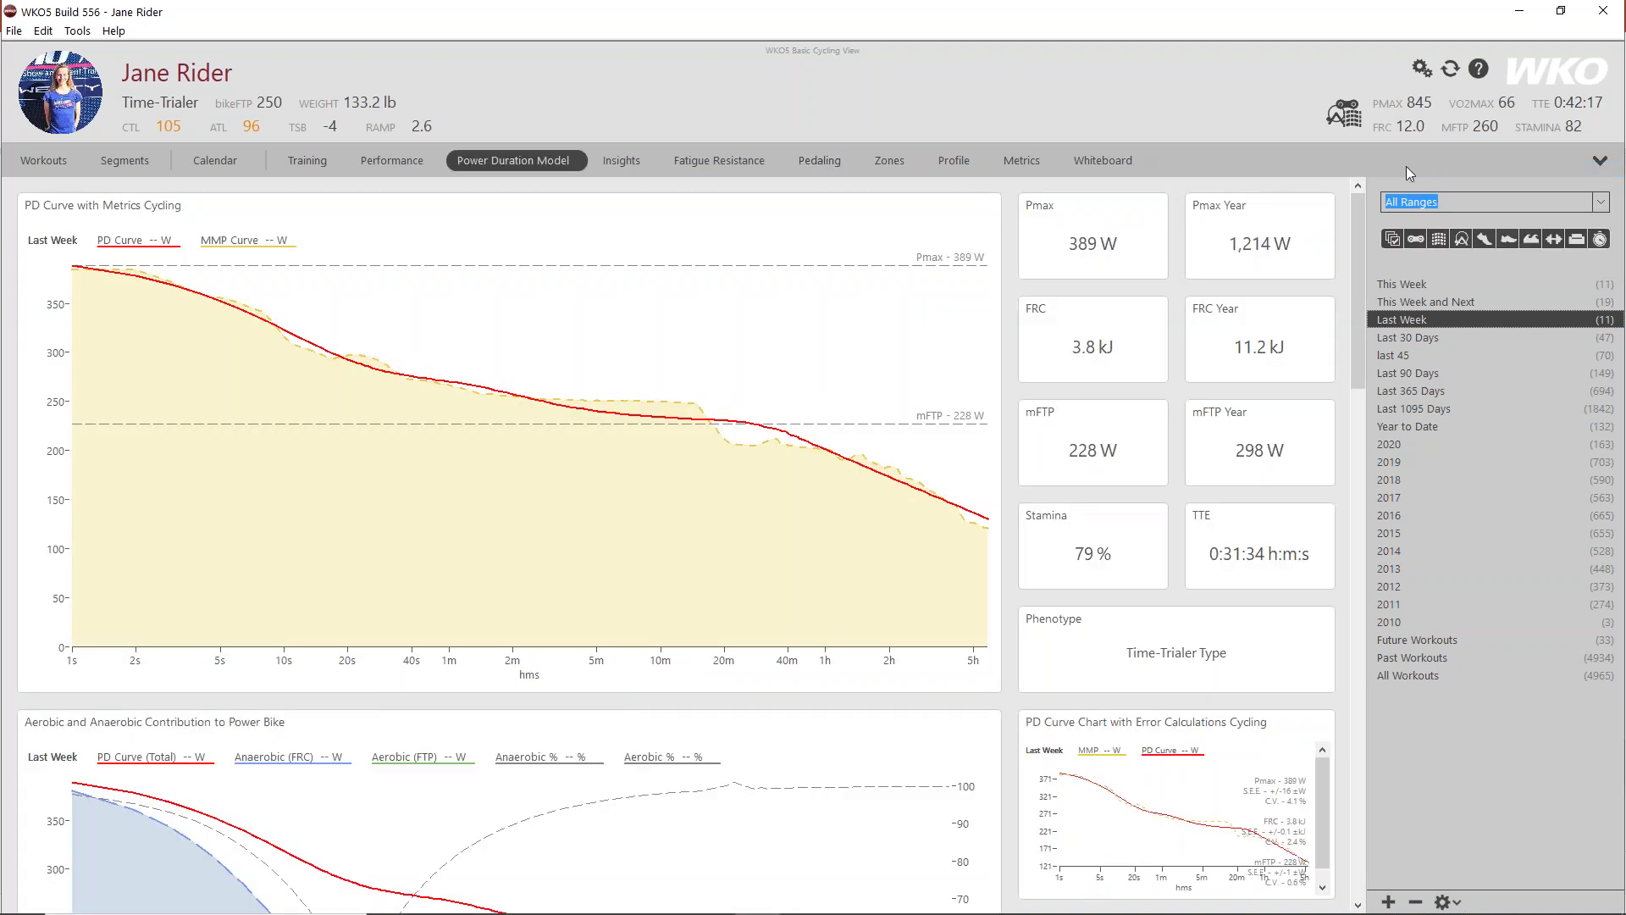
# Step: Open the chooser for existing athlete views and list the views in the View Library
pyautogui.click(1600, 163)
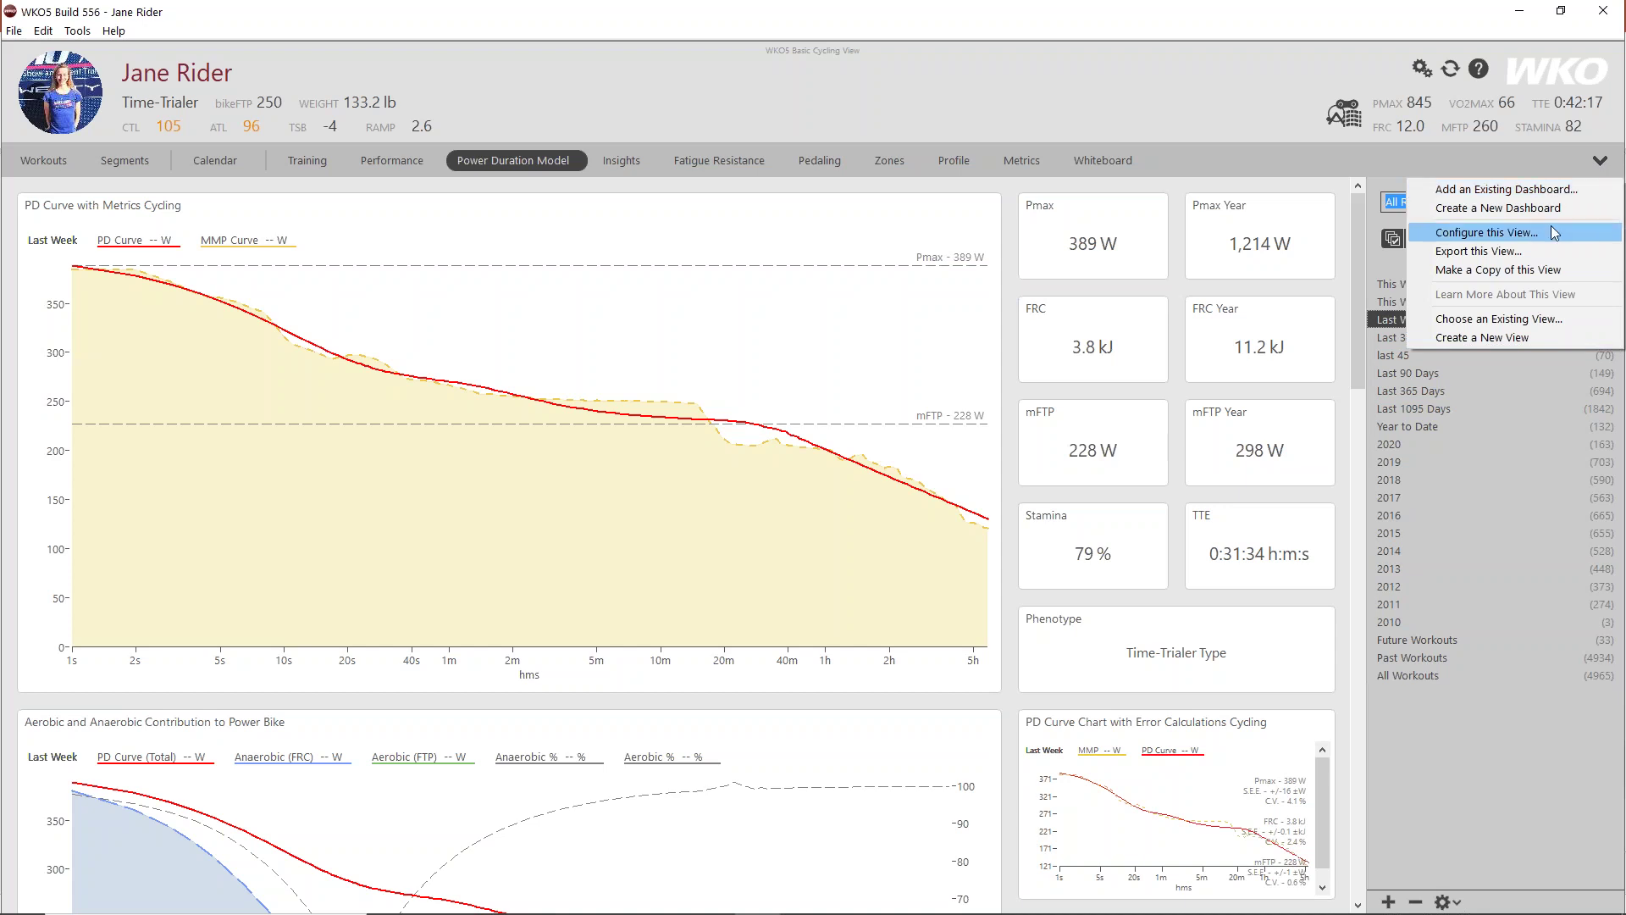
pyautogui.click(1478, 322)
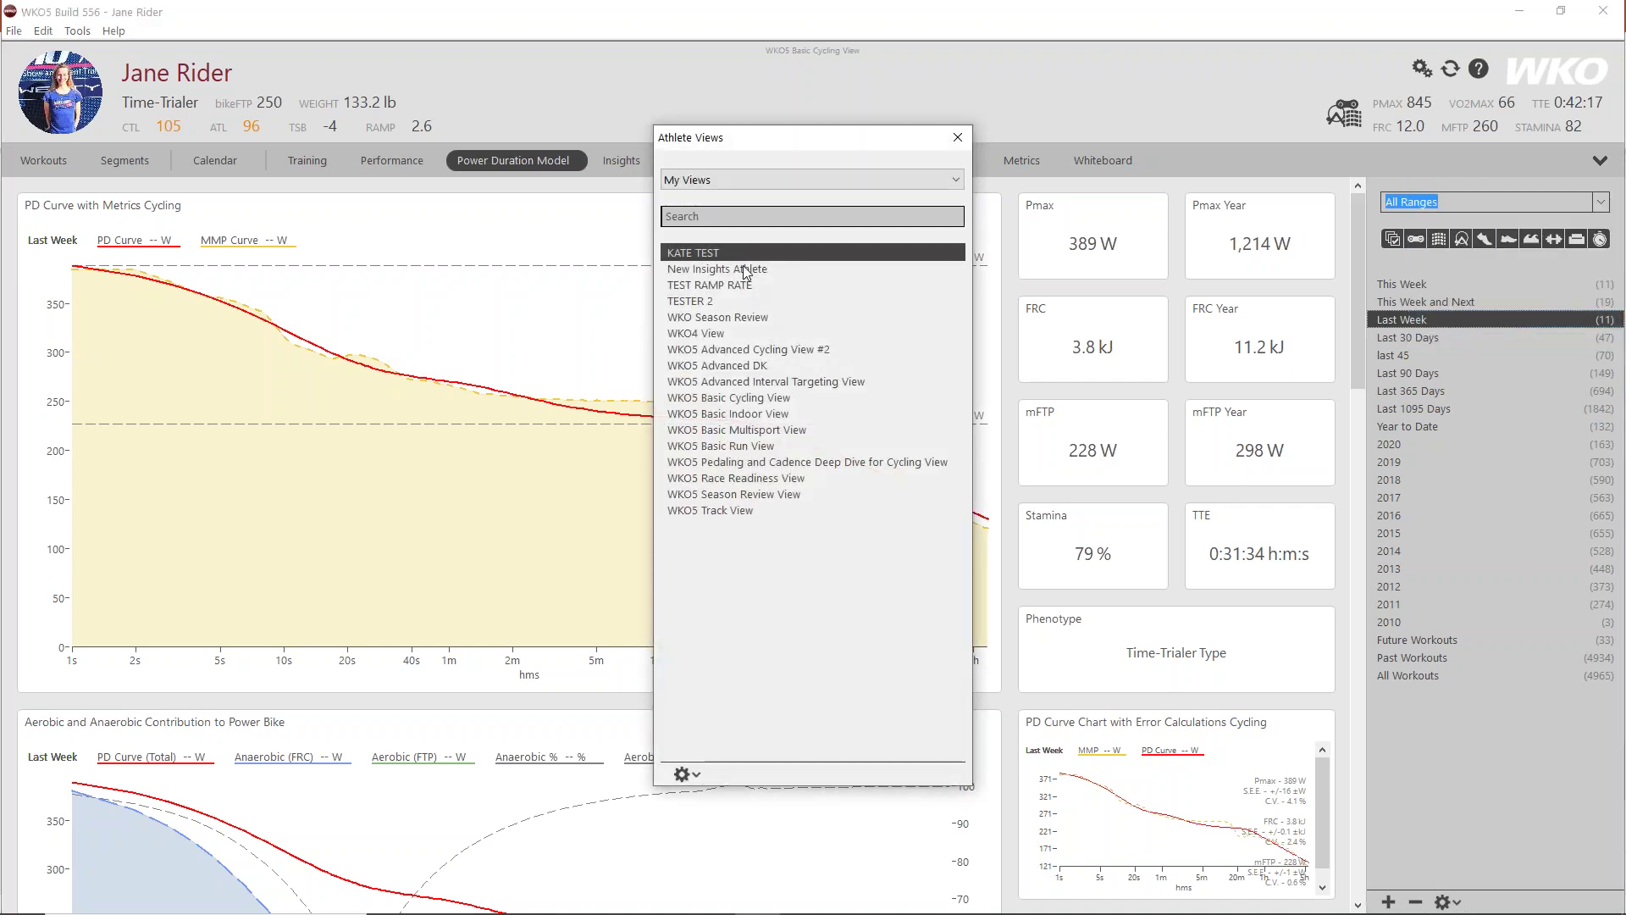
pyautogui.click(687, 181)
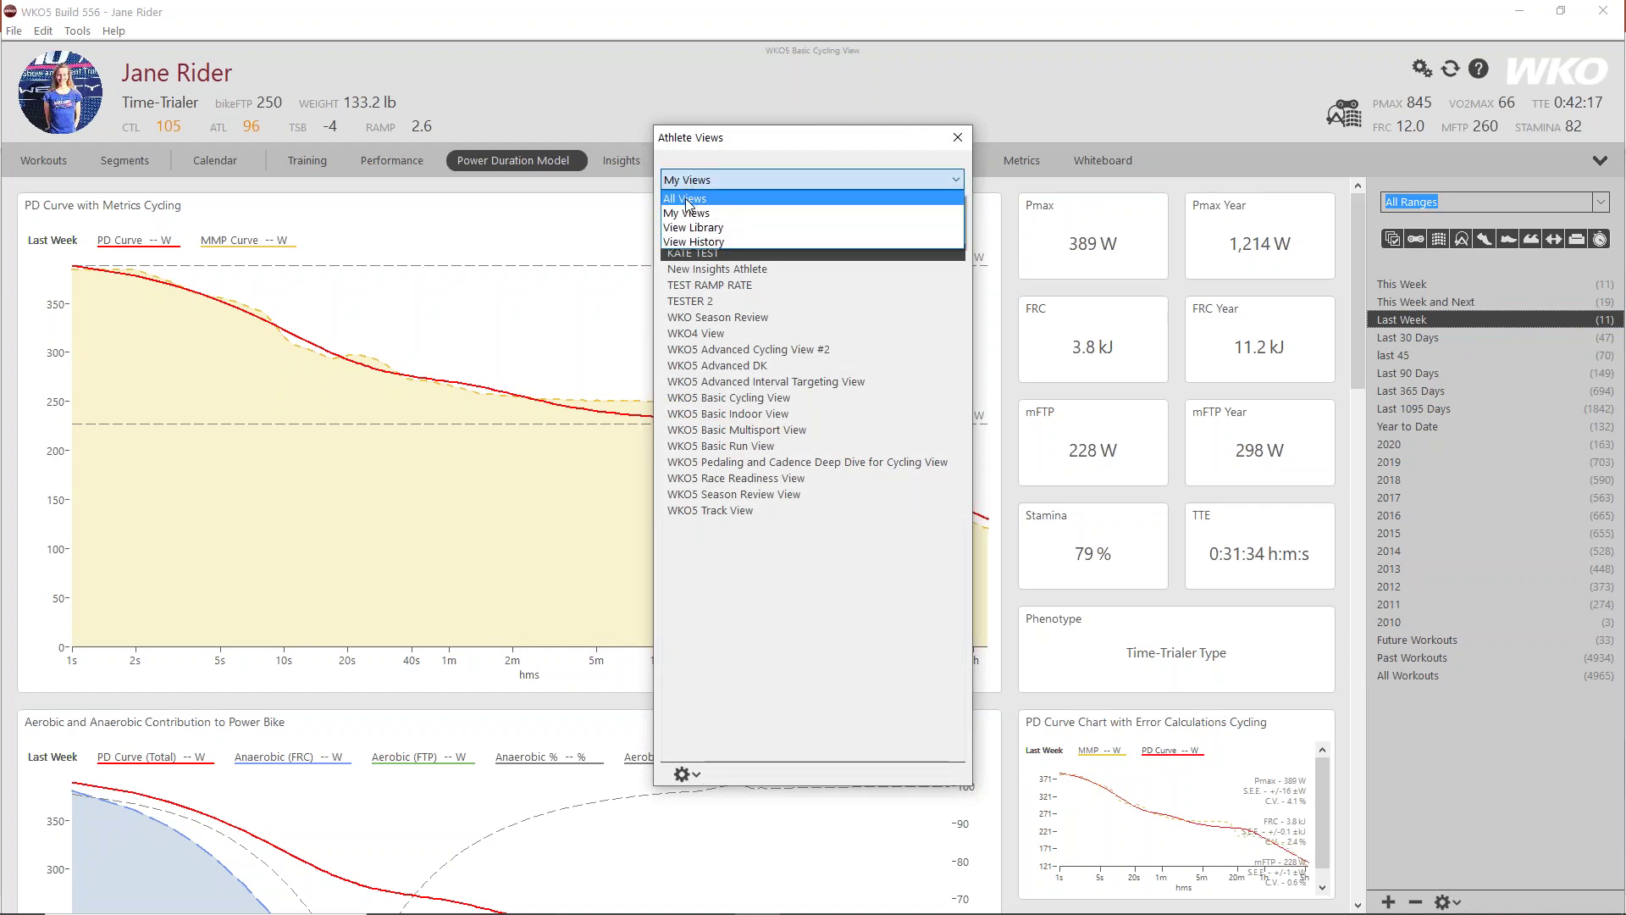
pyautogui.click(719, 229)
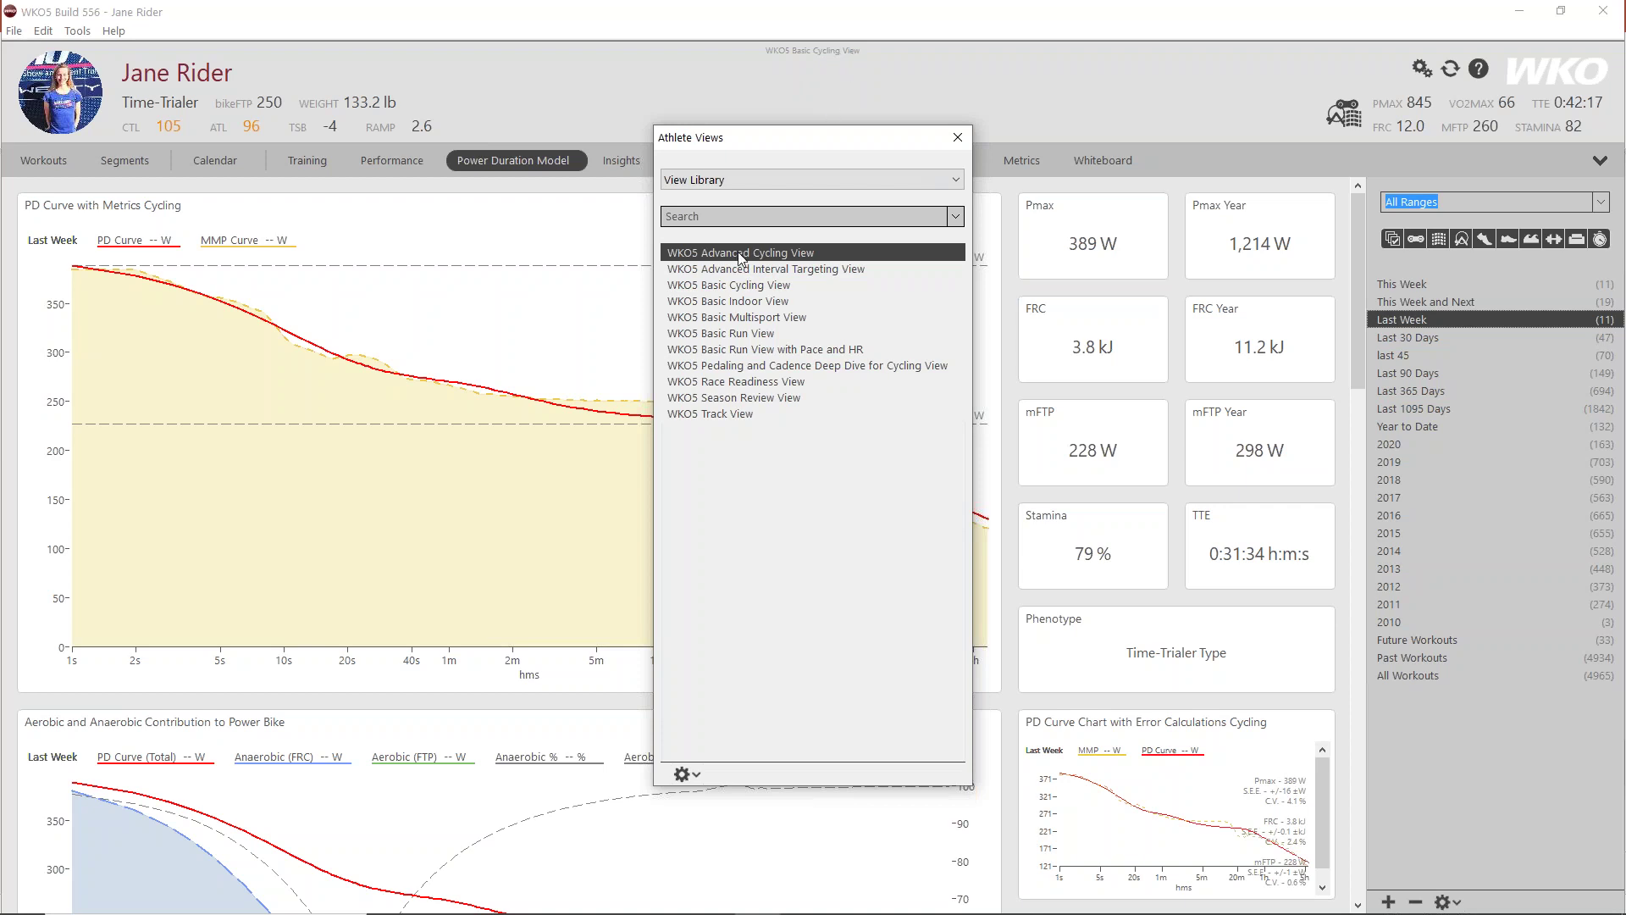
# Step: Load the WKO5 Advanced Cycling View from the View Library as the athlete view
pyautogui.click(699, 182)
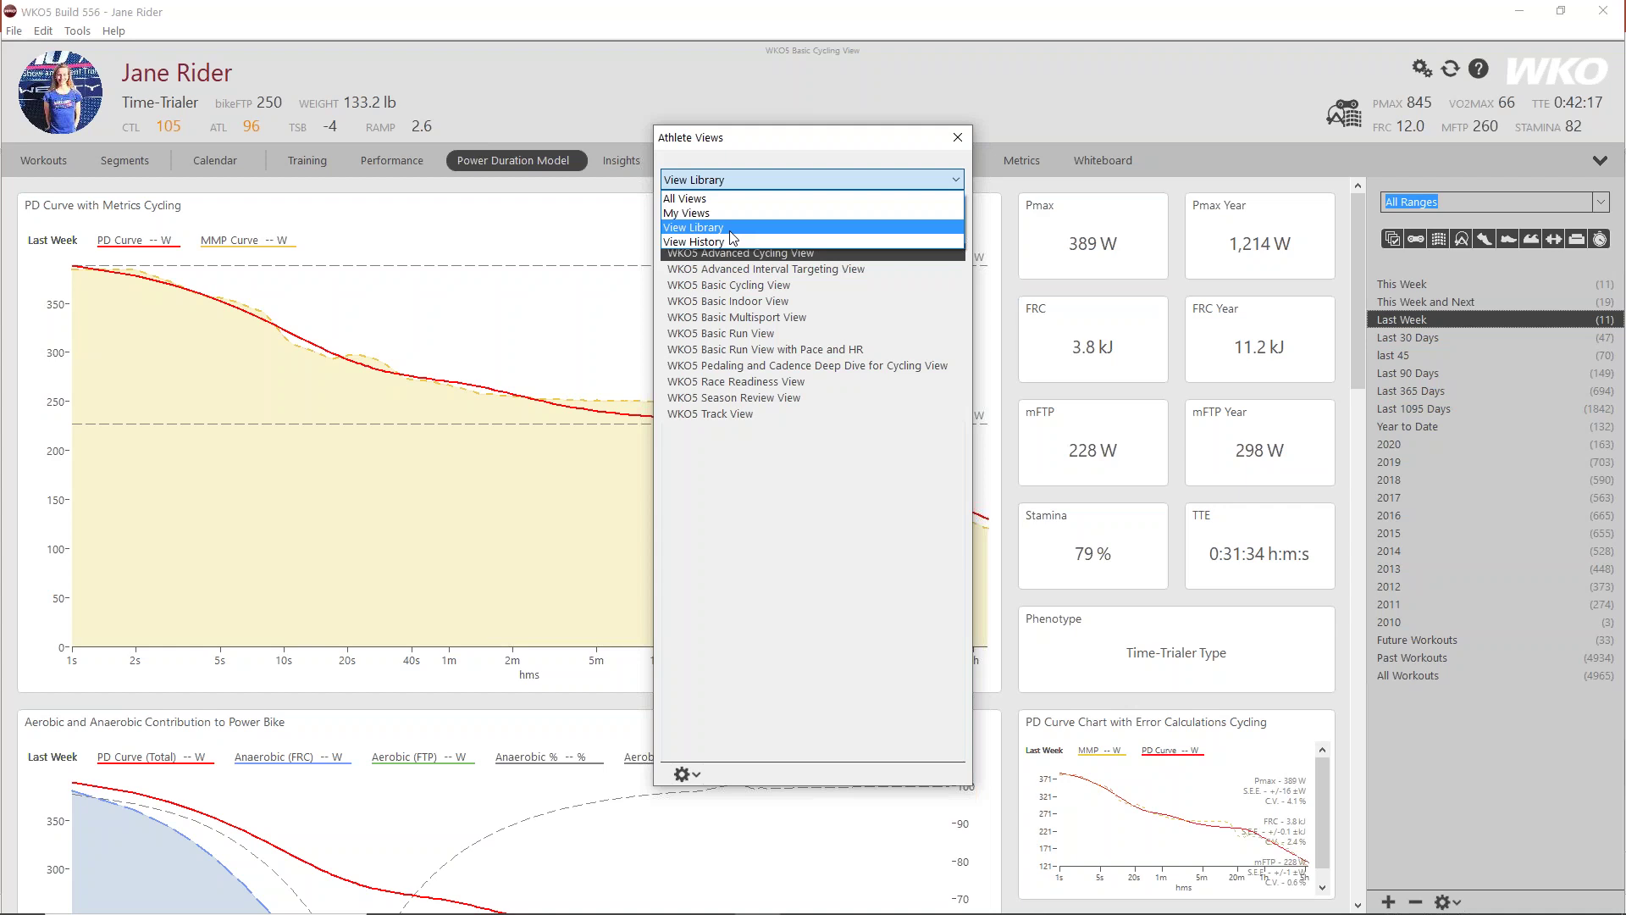
pyautogui.click(732, 229)
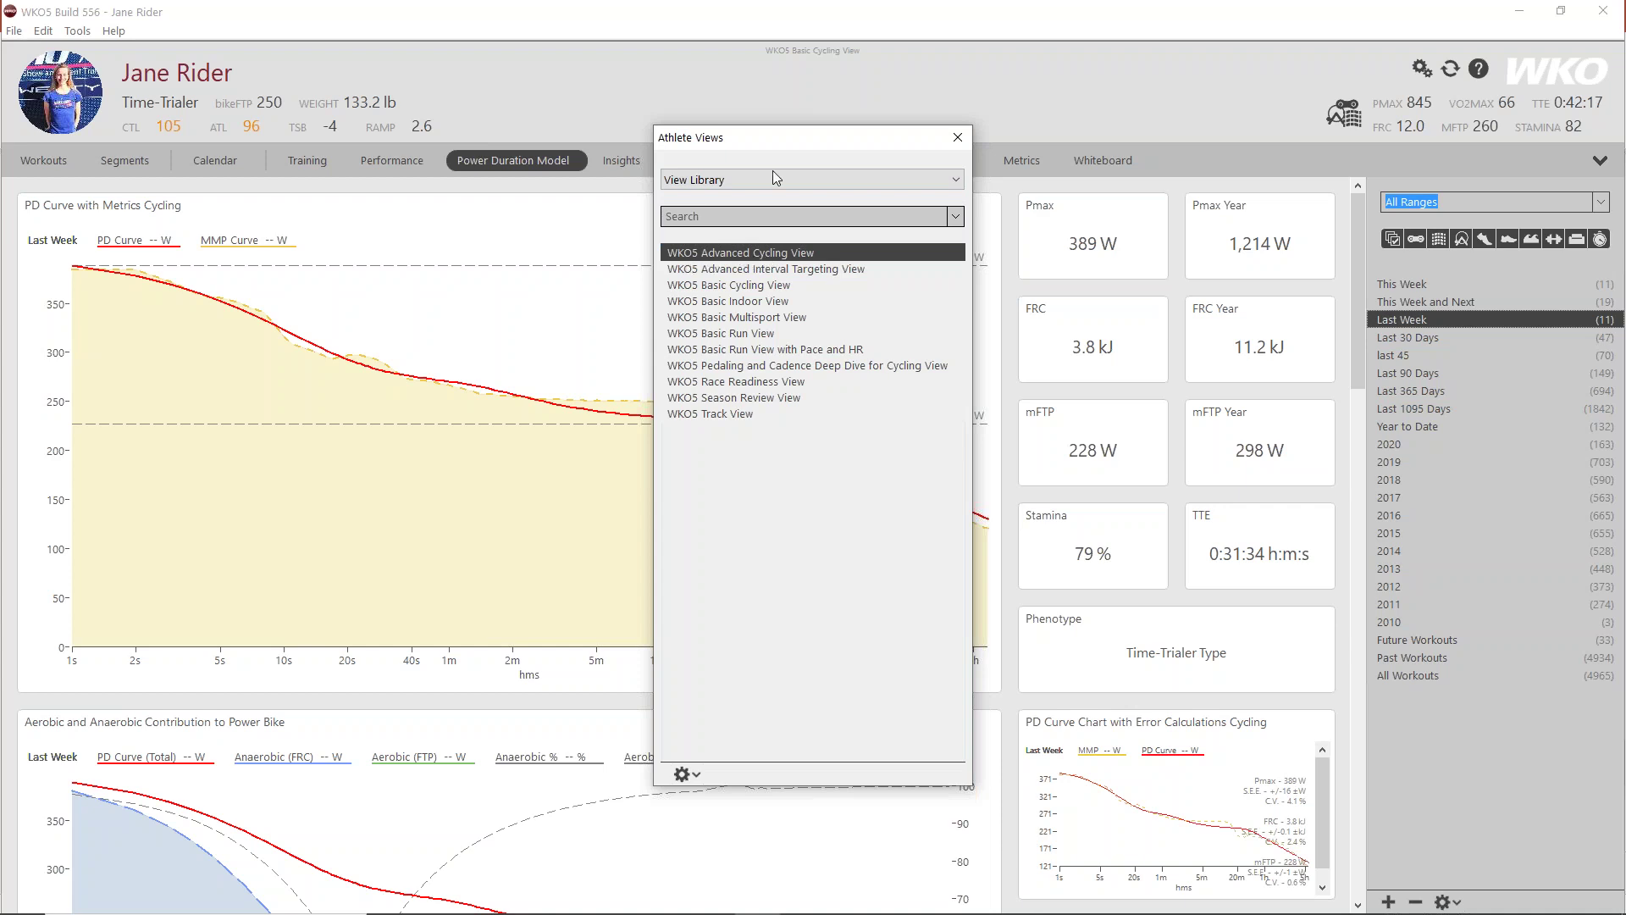
pyautogui.moveTo(800, 143); pyautogui.dragTo(1039, 211)
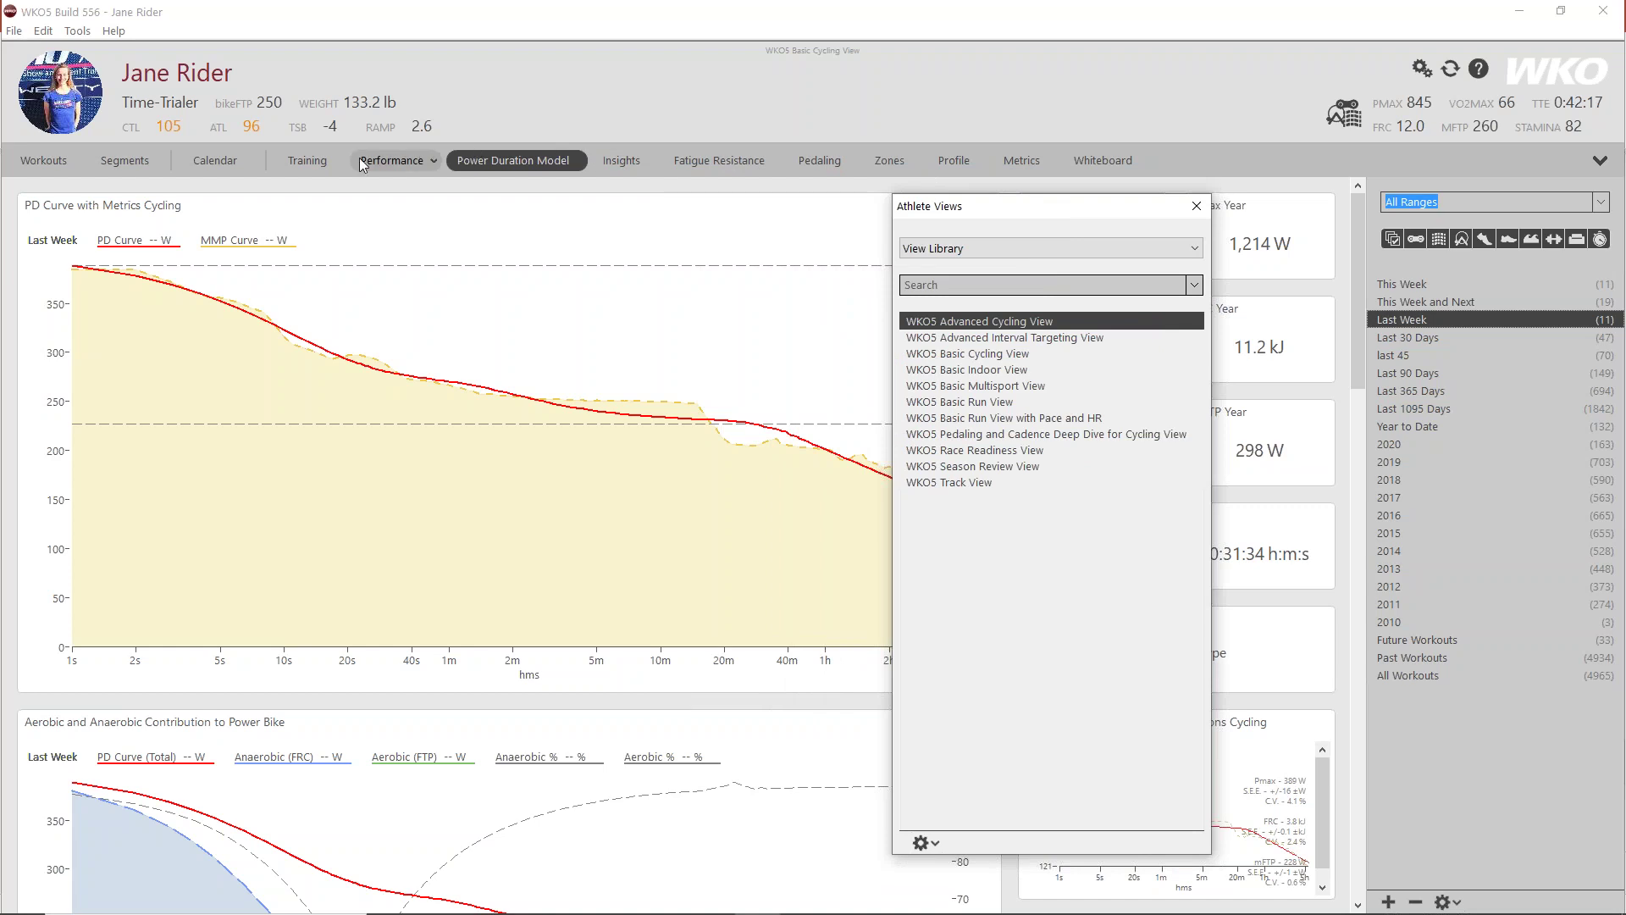
pyautogui.doubleClick(975, 322)
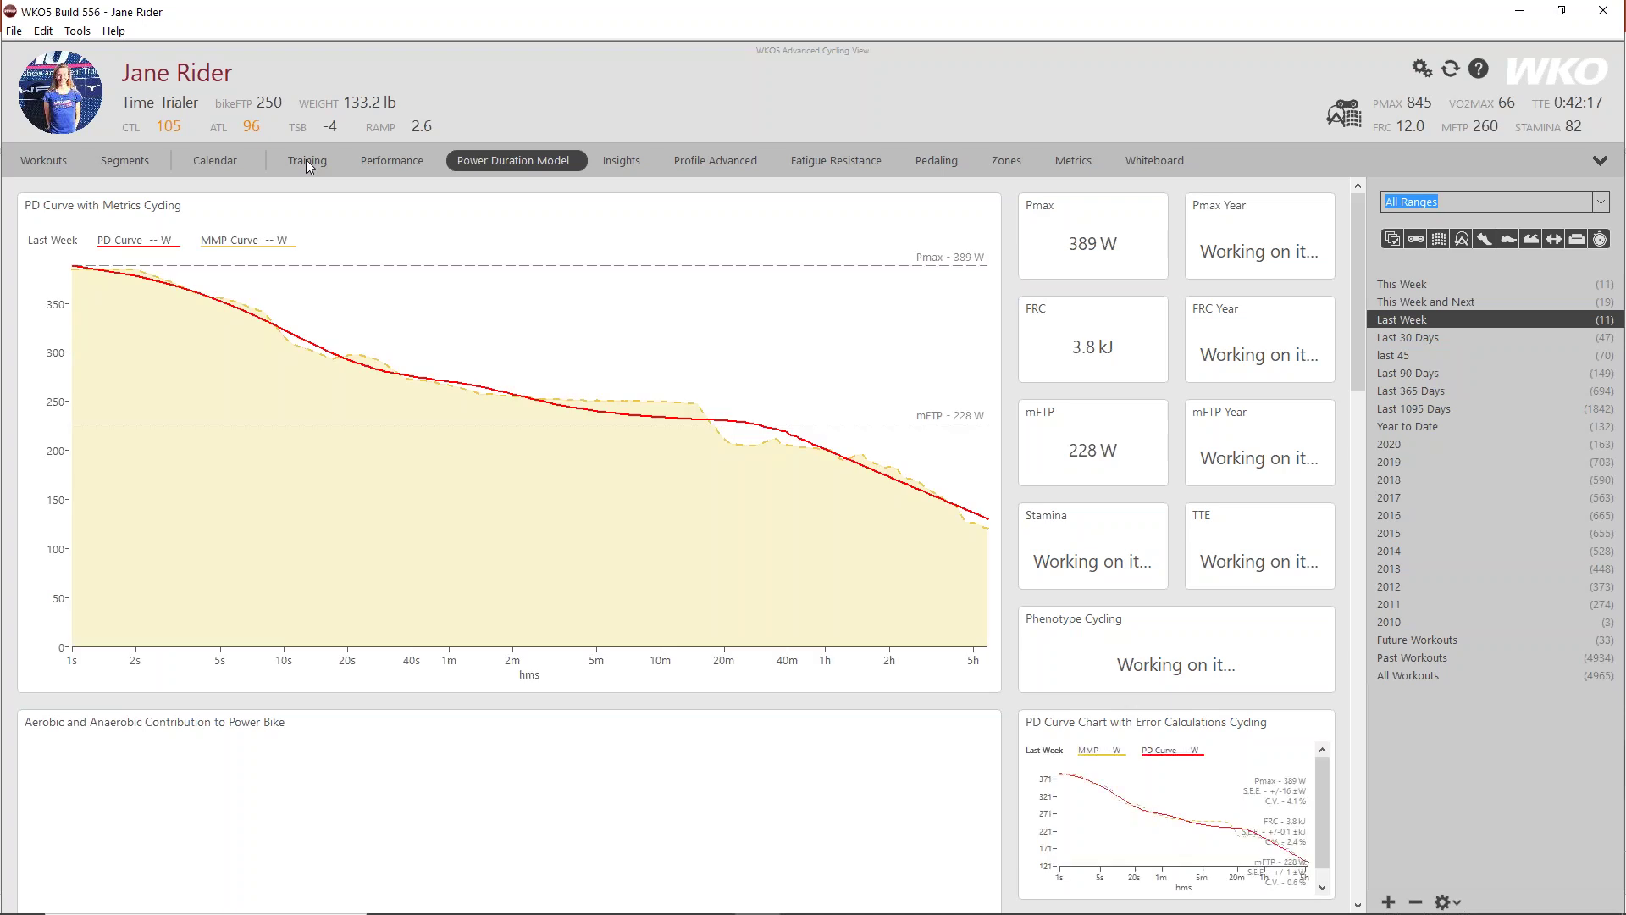
# Step: Show the Training dashboard for the Last 30 Days range and view the Insights dashboard
pyautogui.click(306, 160)
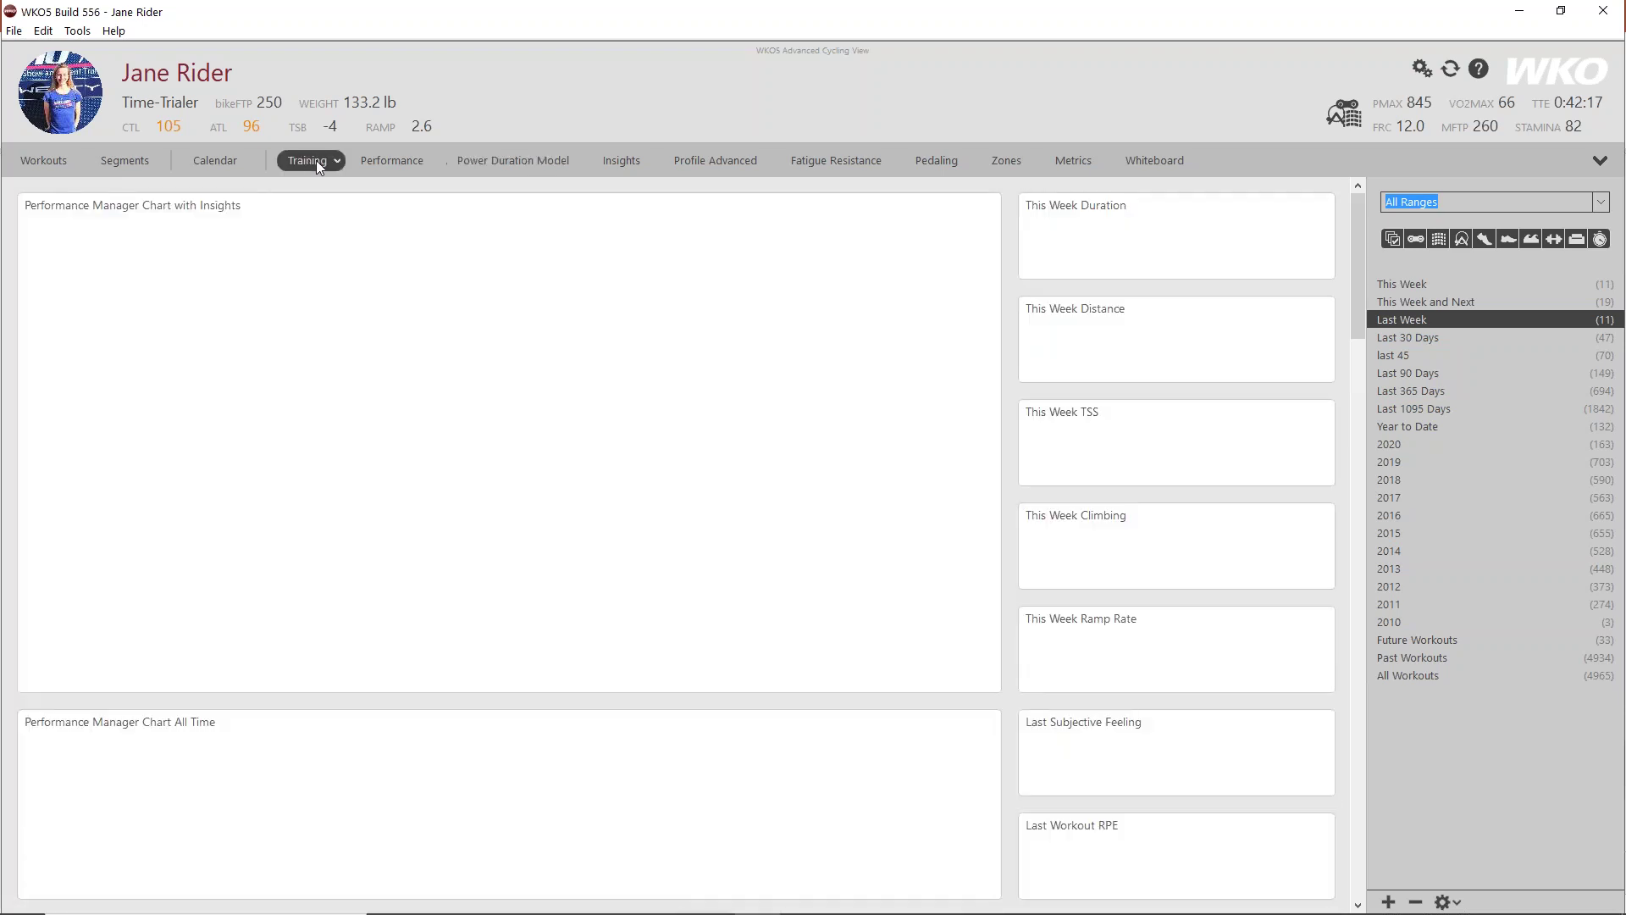
pyautogui.click(1408, 337)
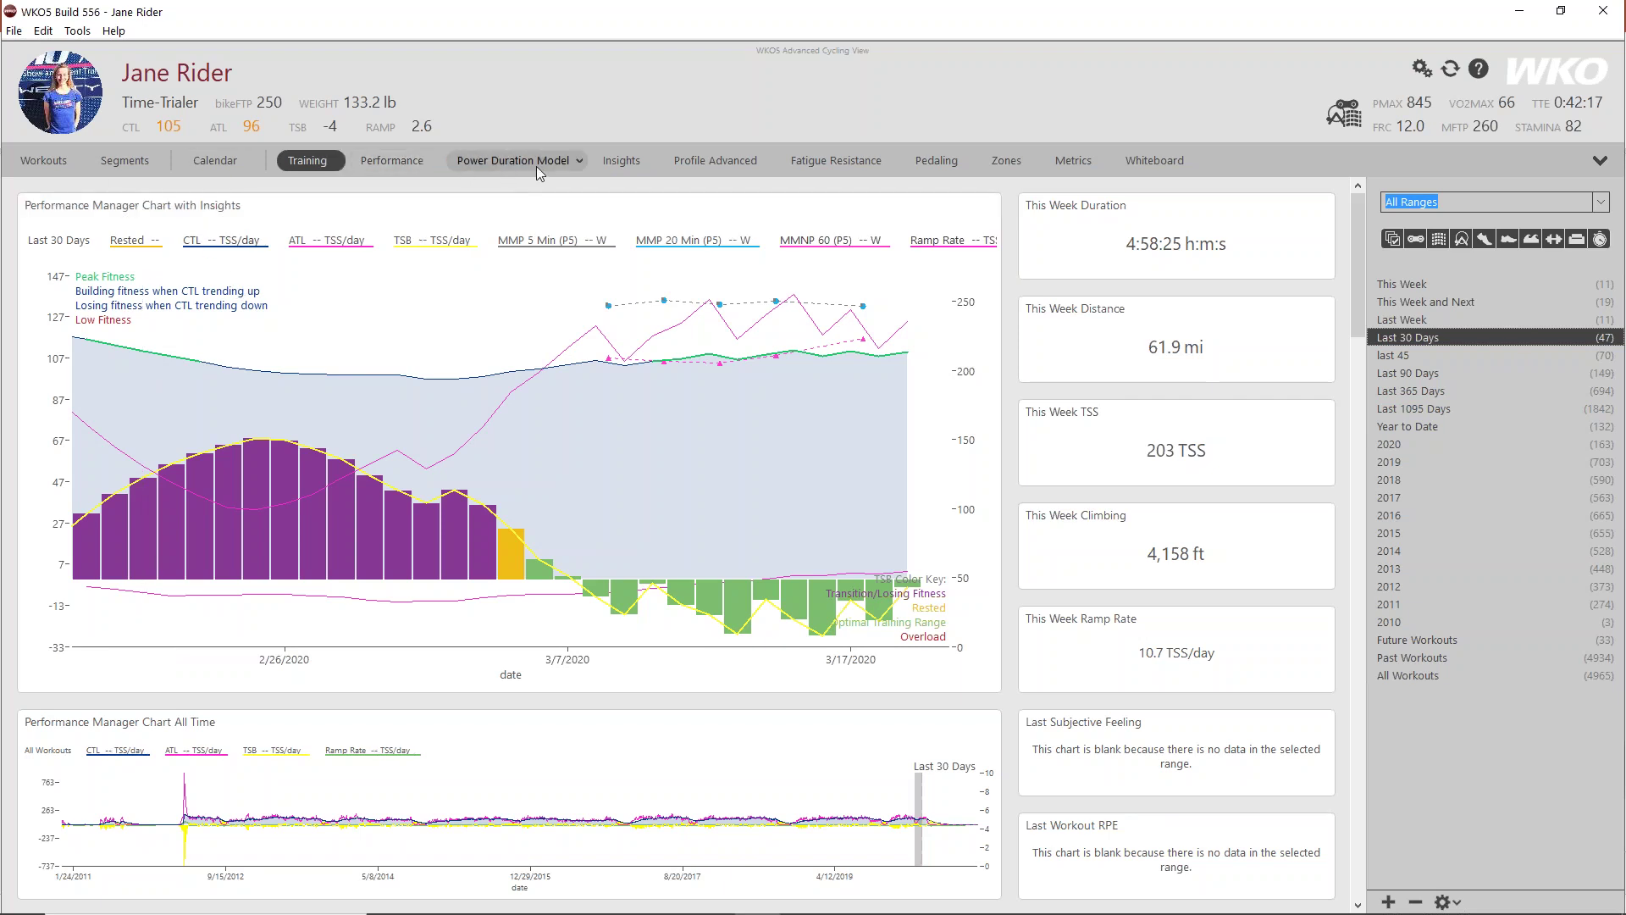
pyautogui.click(619, 161)
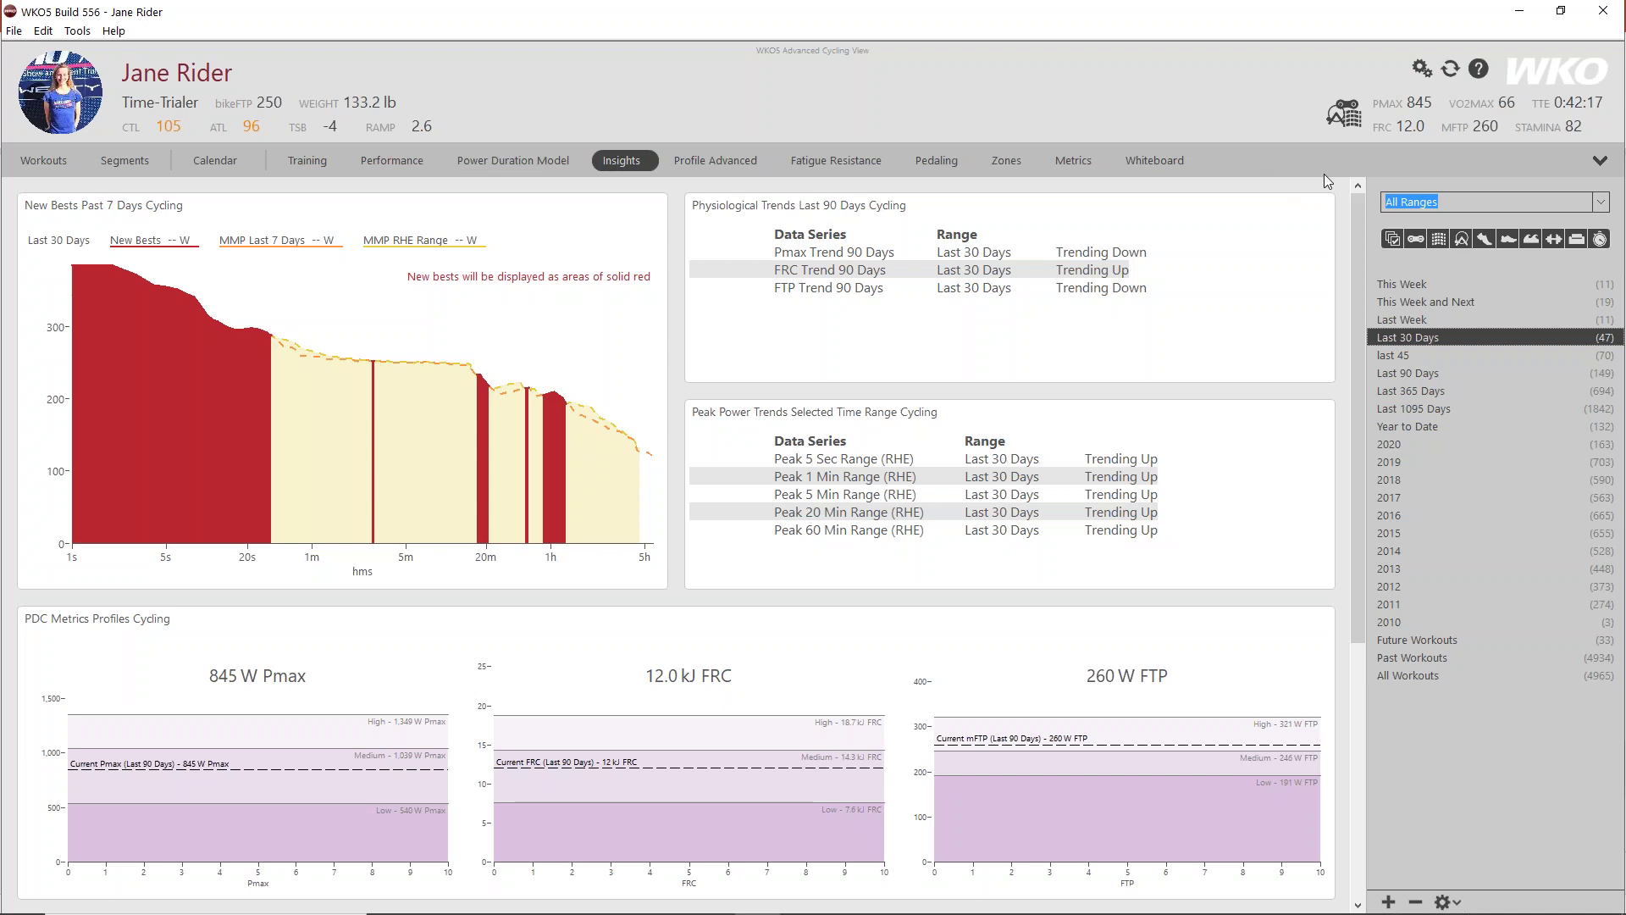
# Step: Find the existing MMP by Cadence dashboard in the Dashboard Library with the search term MMP and add it to the view
pyautogui.click(1600, 163)
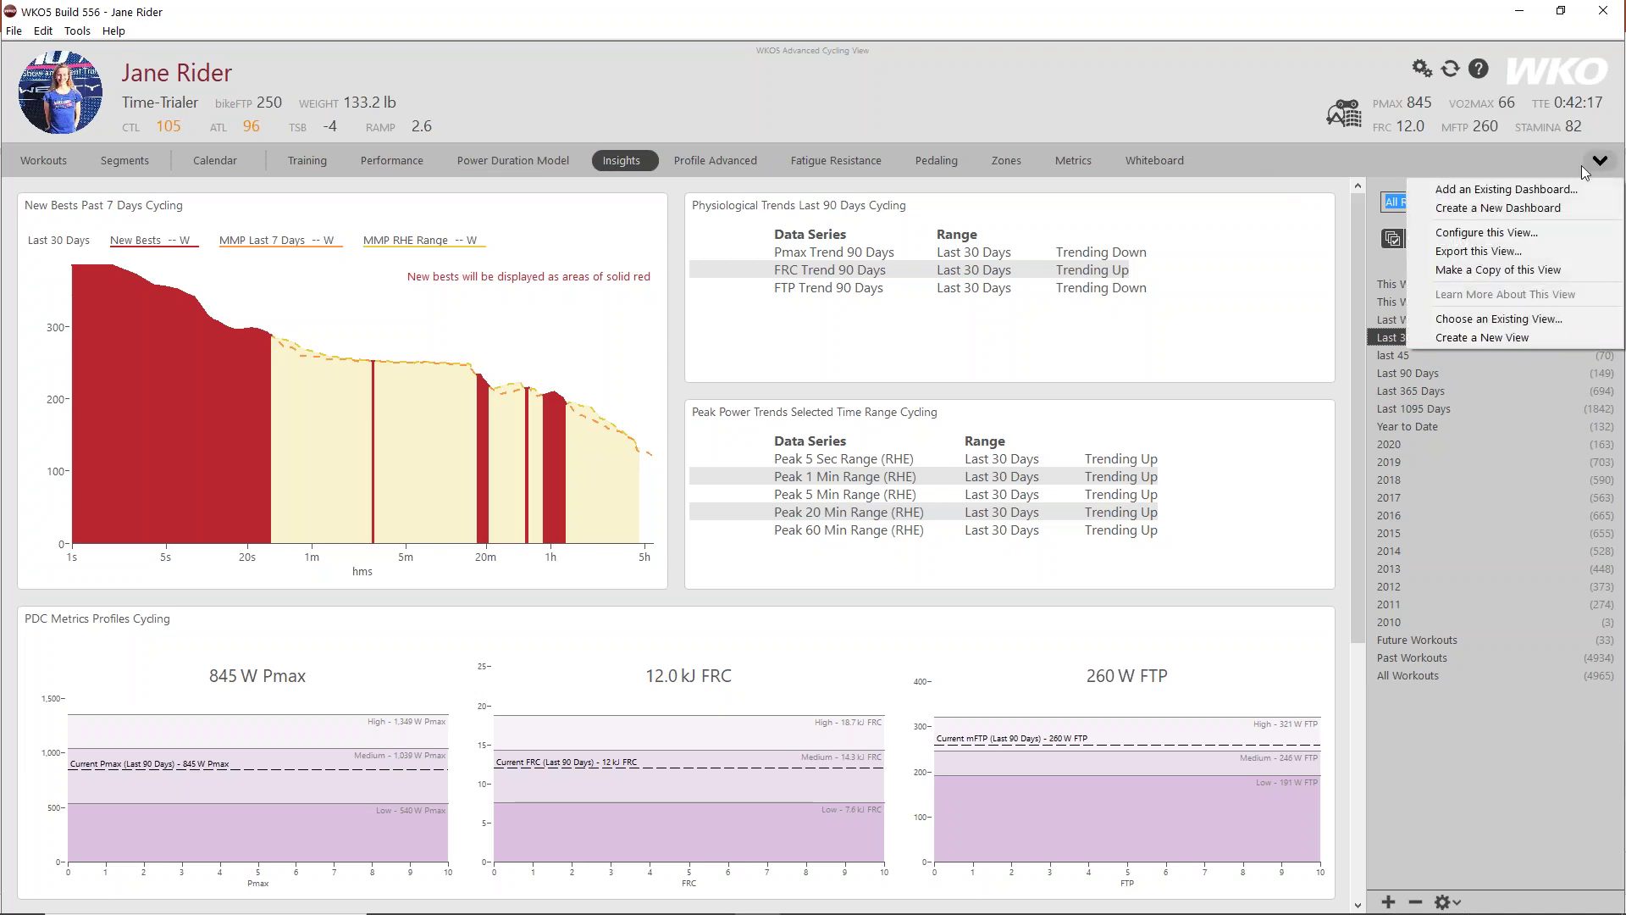
pyautogui.click(1556, 189)
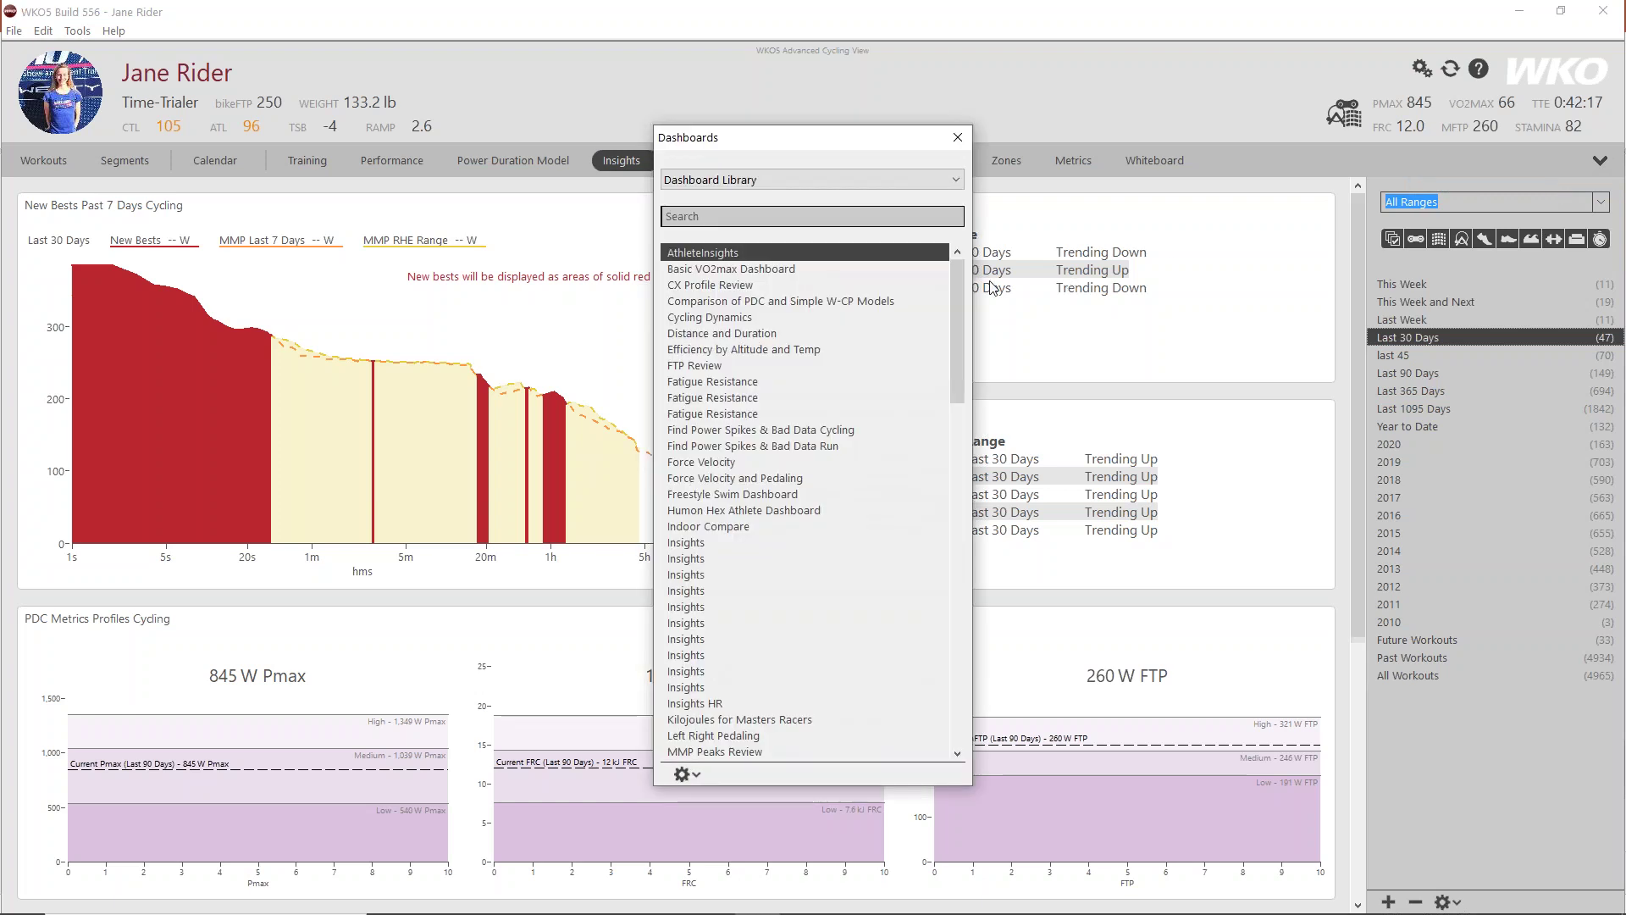
pyautogui.click(735, 182)
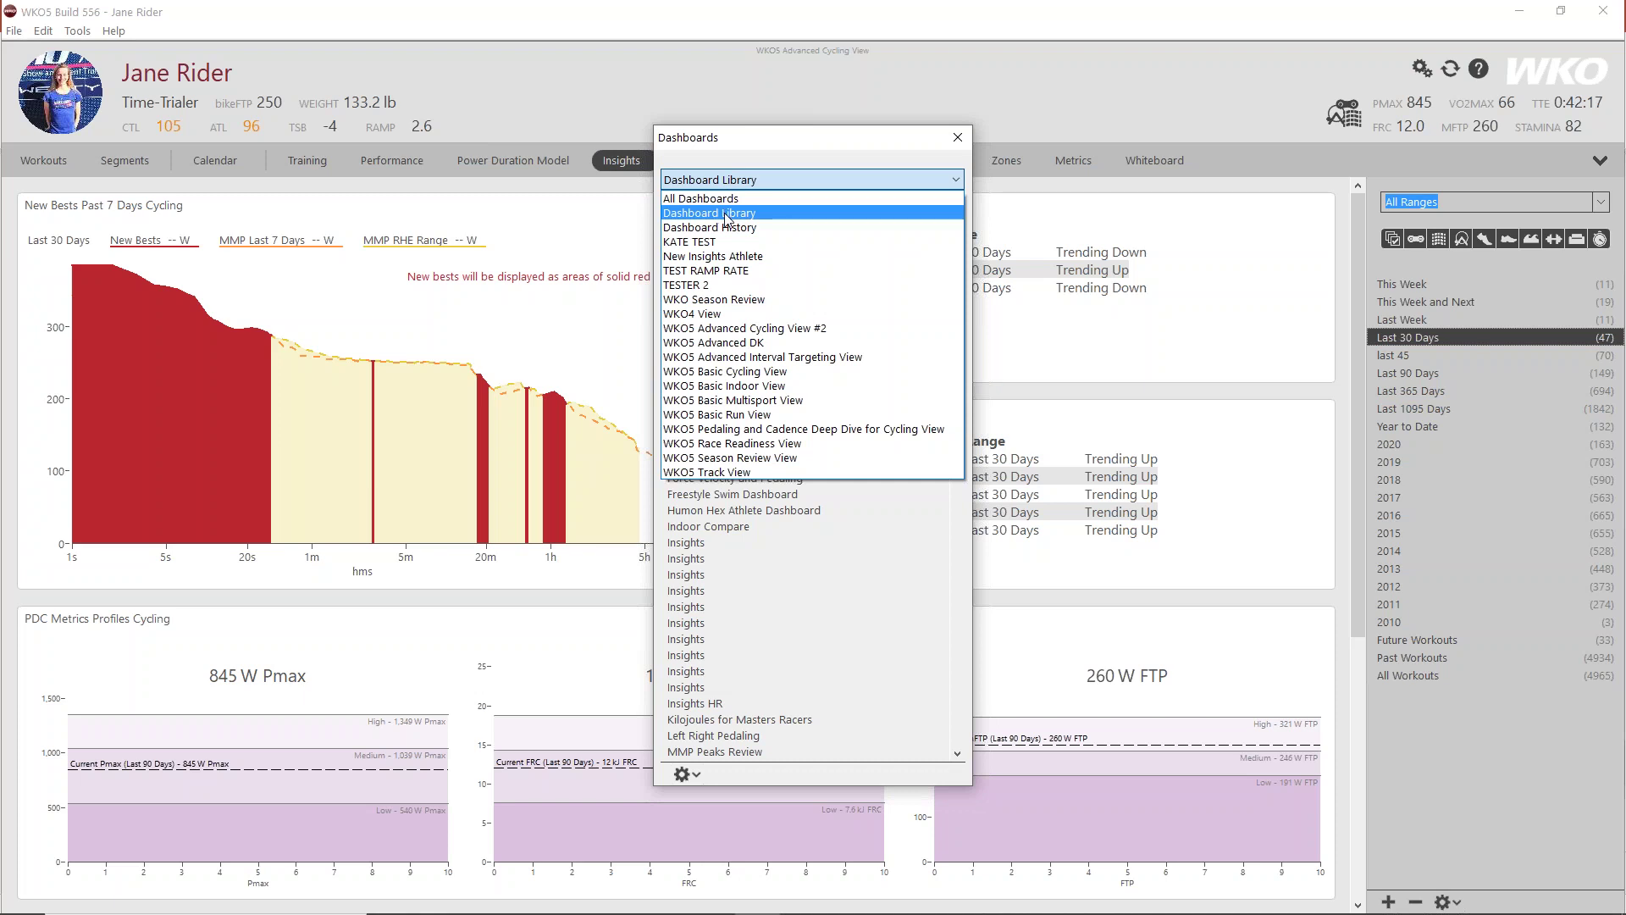
pyautogui.click(726, 217)
pyautogui.click(709, 216)
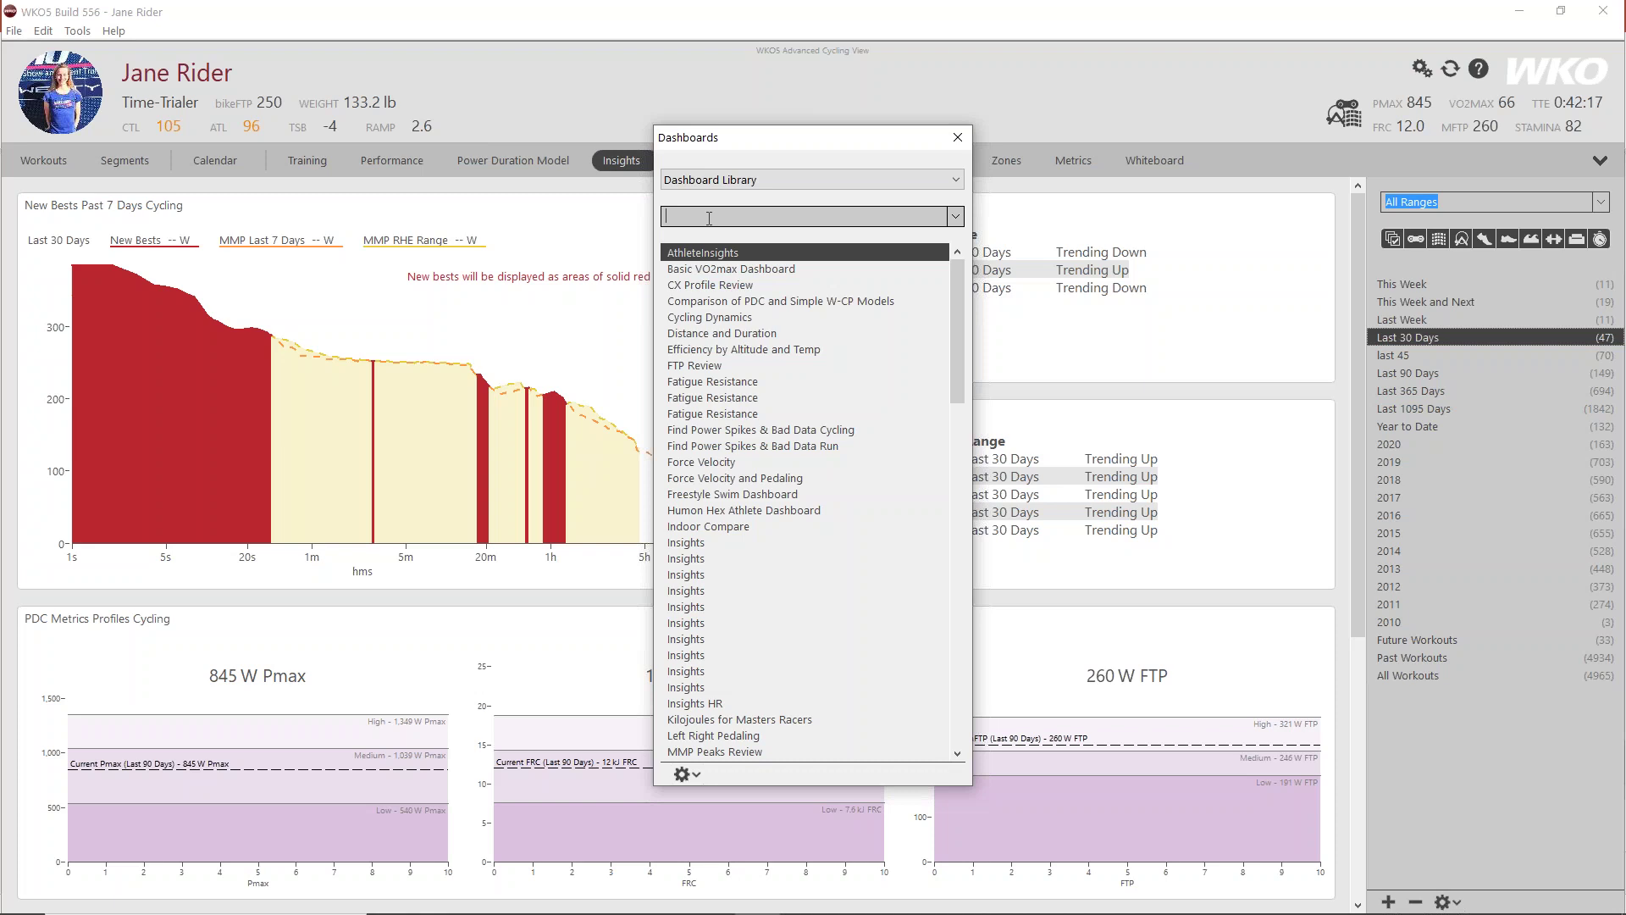
pyautogui.write('MMP')
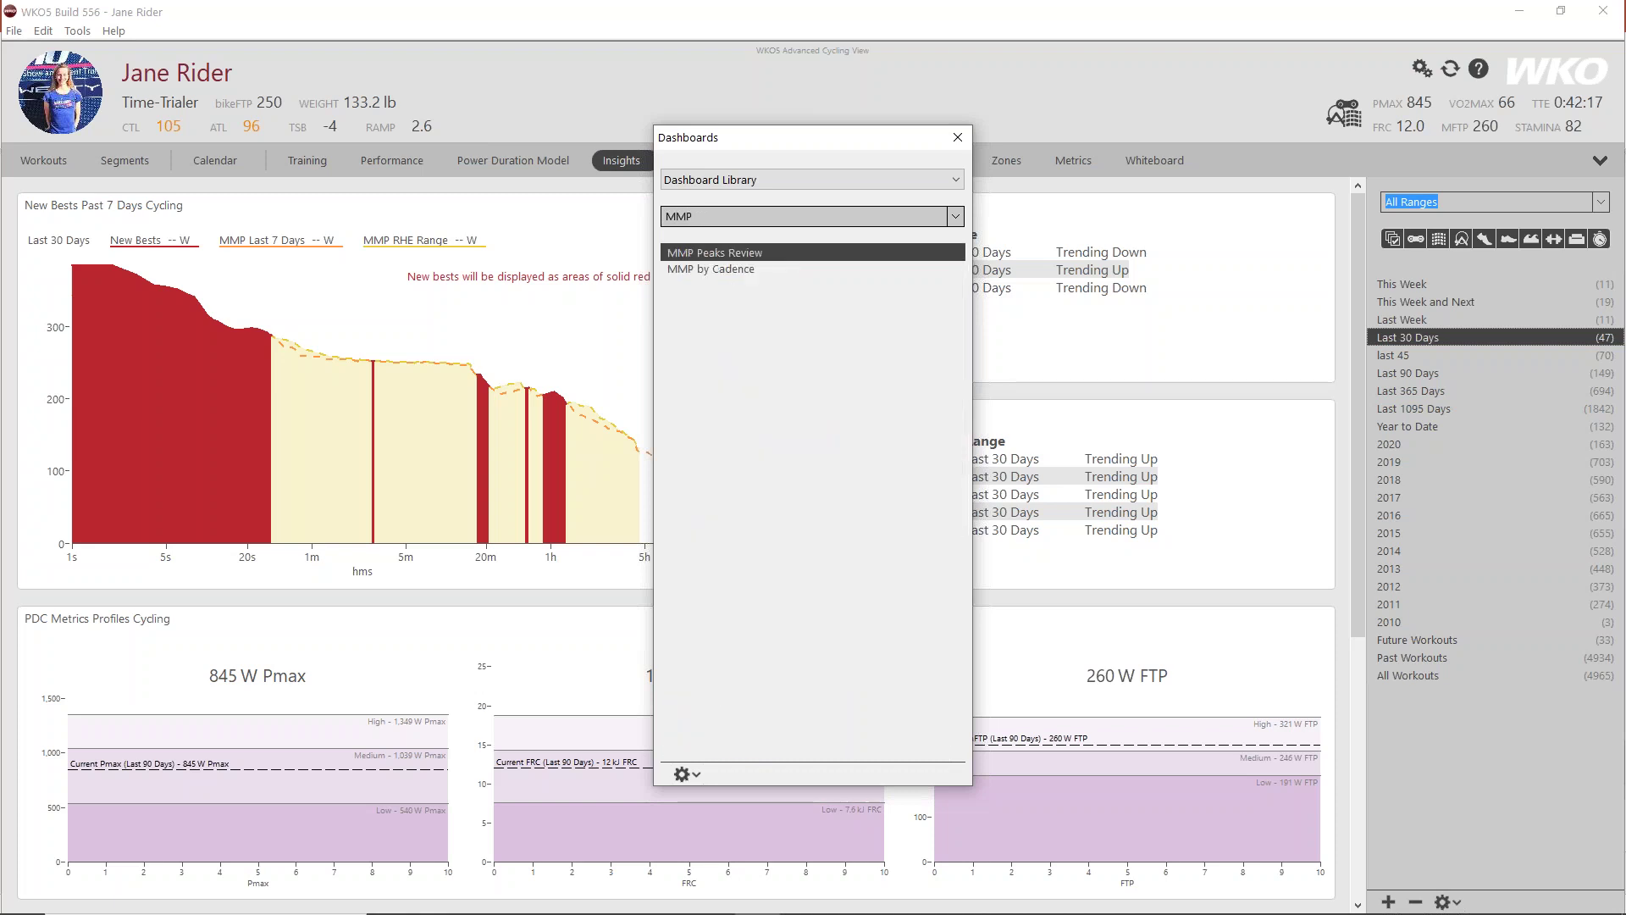
pyautogui.click(724, 271)
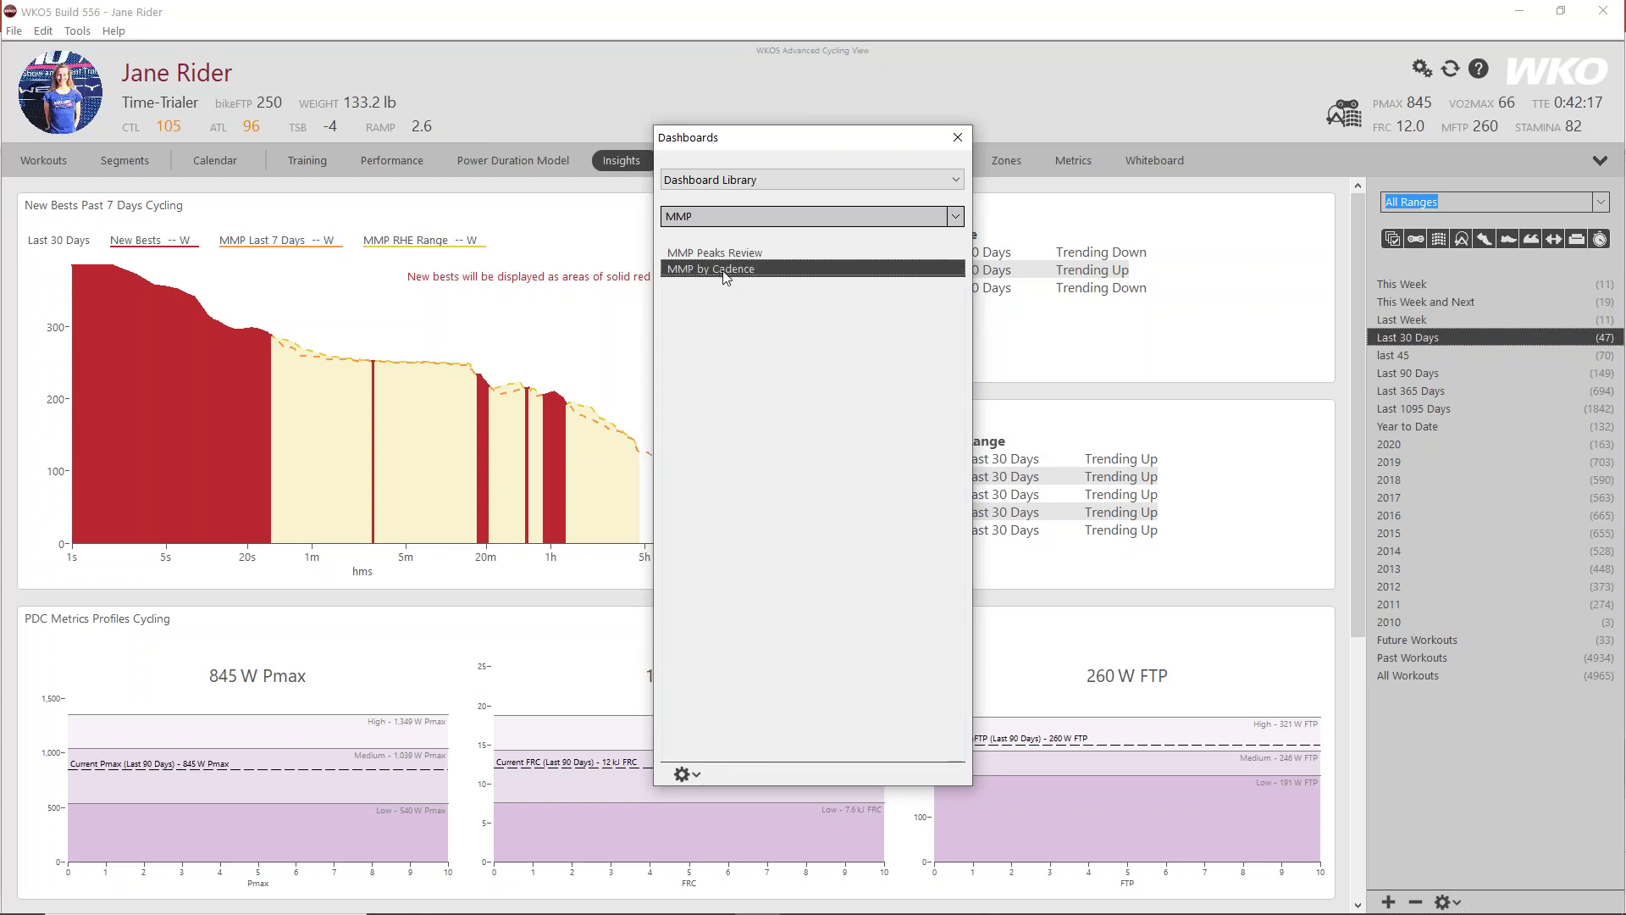
pyautogui.doubleClick(724, 271)
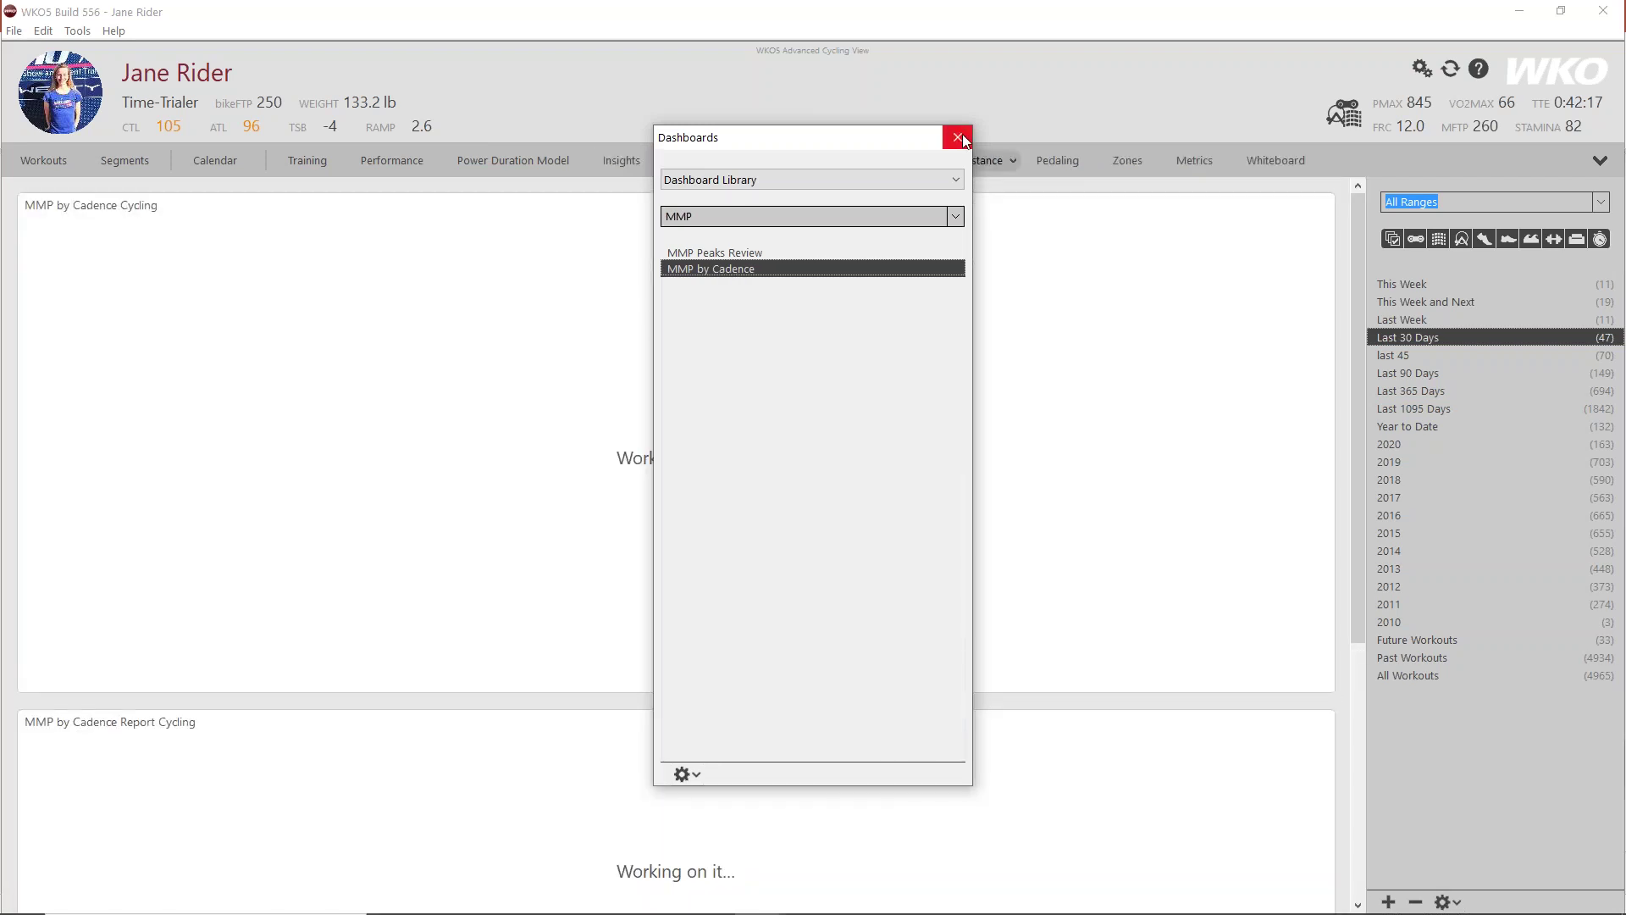
pyautogui.click(958, 138)
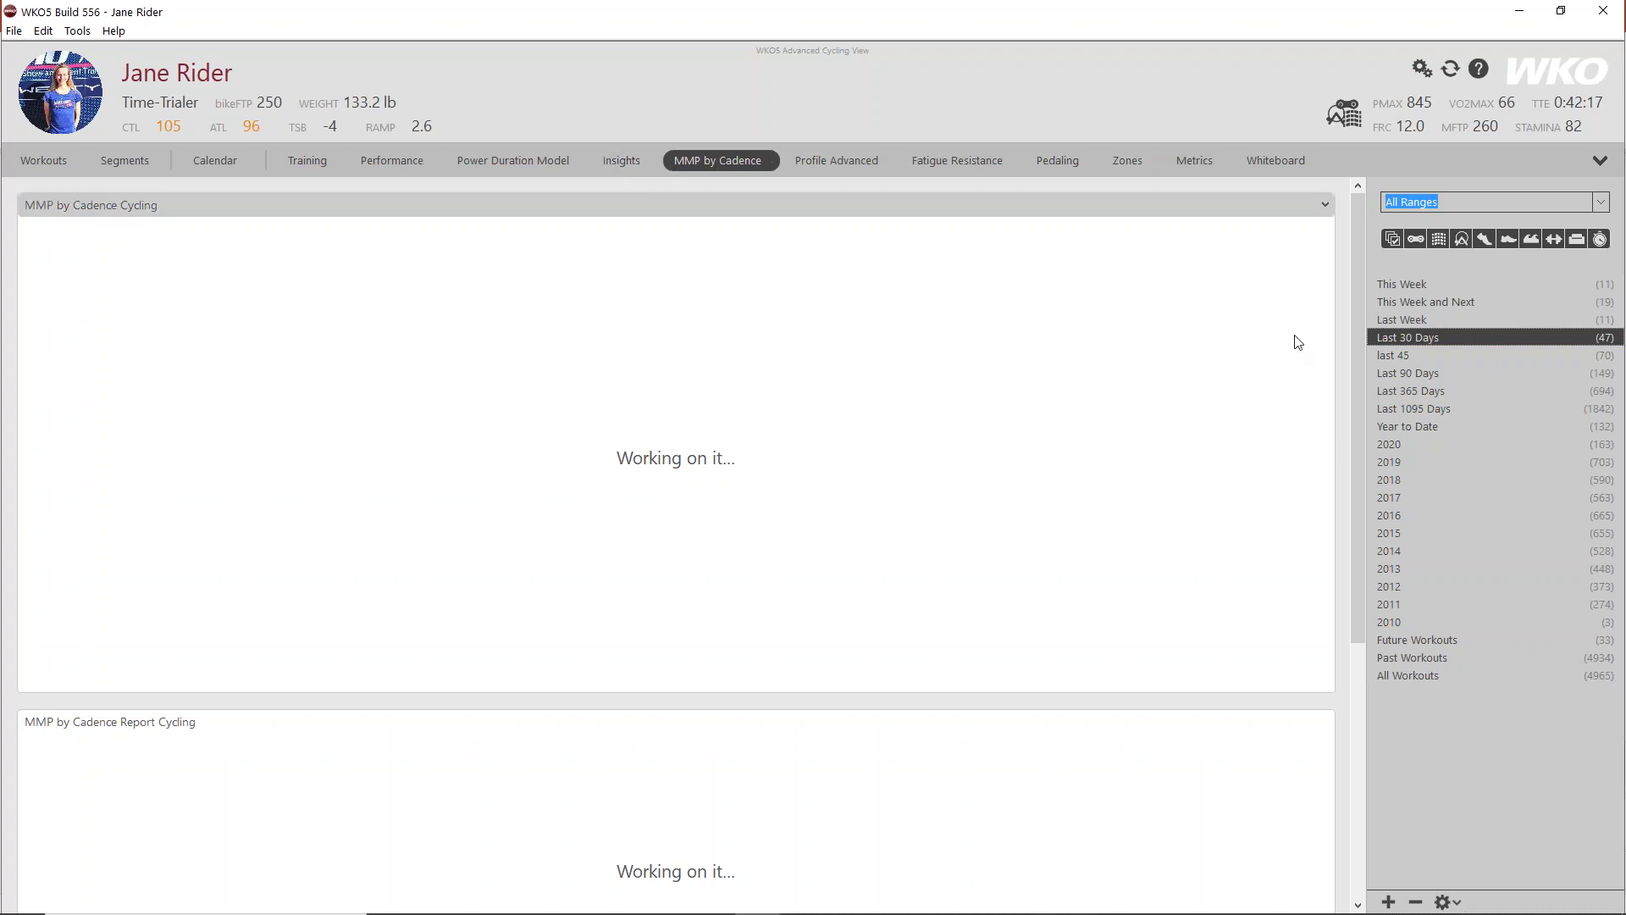
# Step: Look through the MMP by Cadence charts, view the MMP by Cadence Cycling chart full size, and return to the dashboard
pyautogui.scroll(-2, 1355, 334)
pyautogui.scroll(-2, 1358, 340)
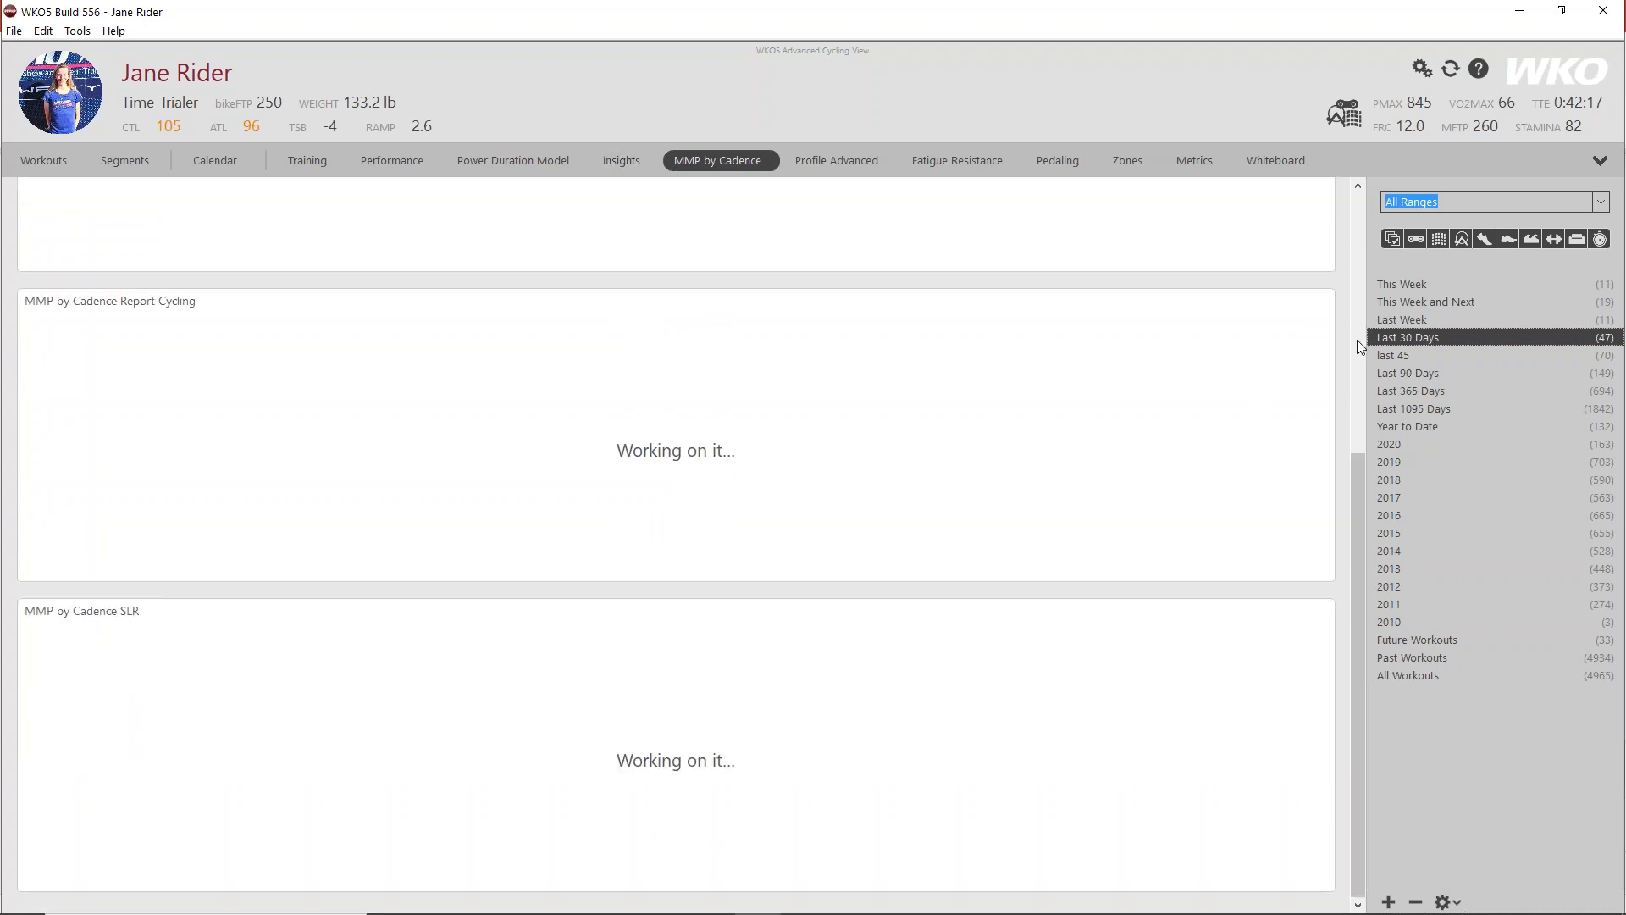
pyautogui.scroll(4, 1357, 339)
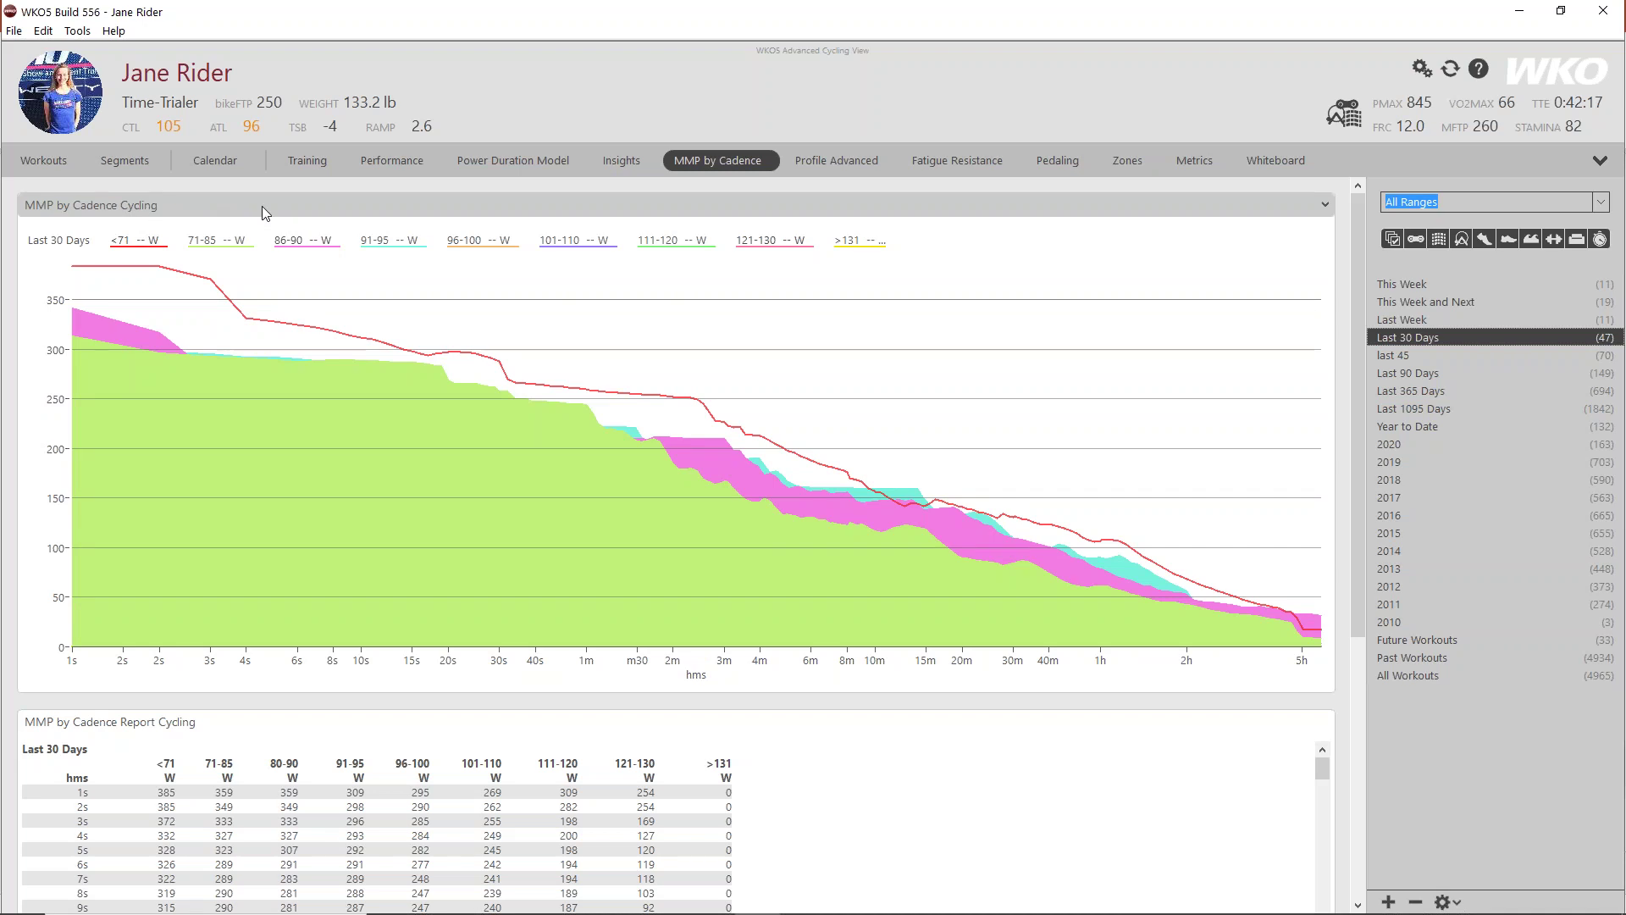
pyautogui.doubleClick(329, 212)
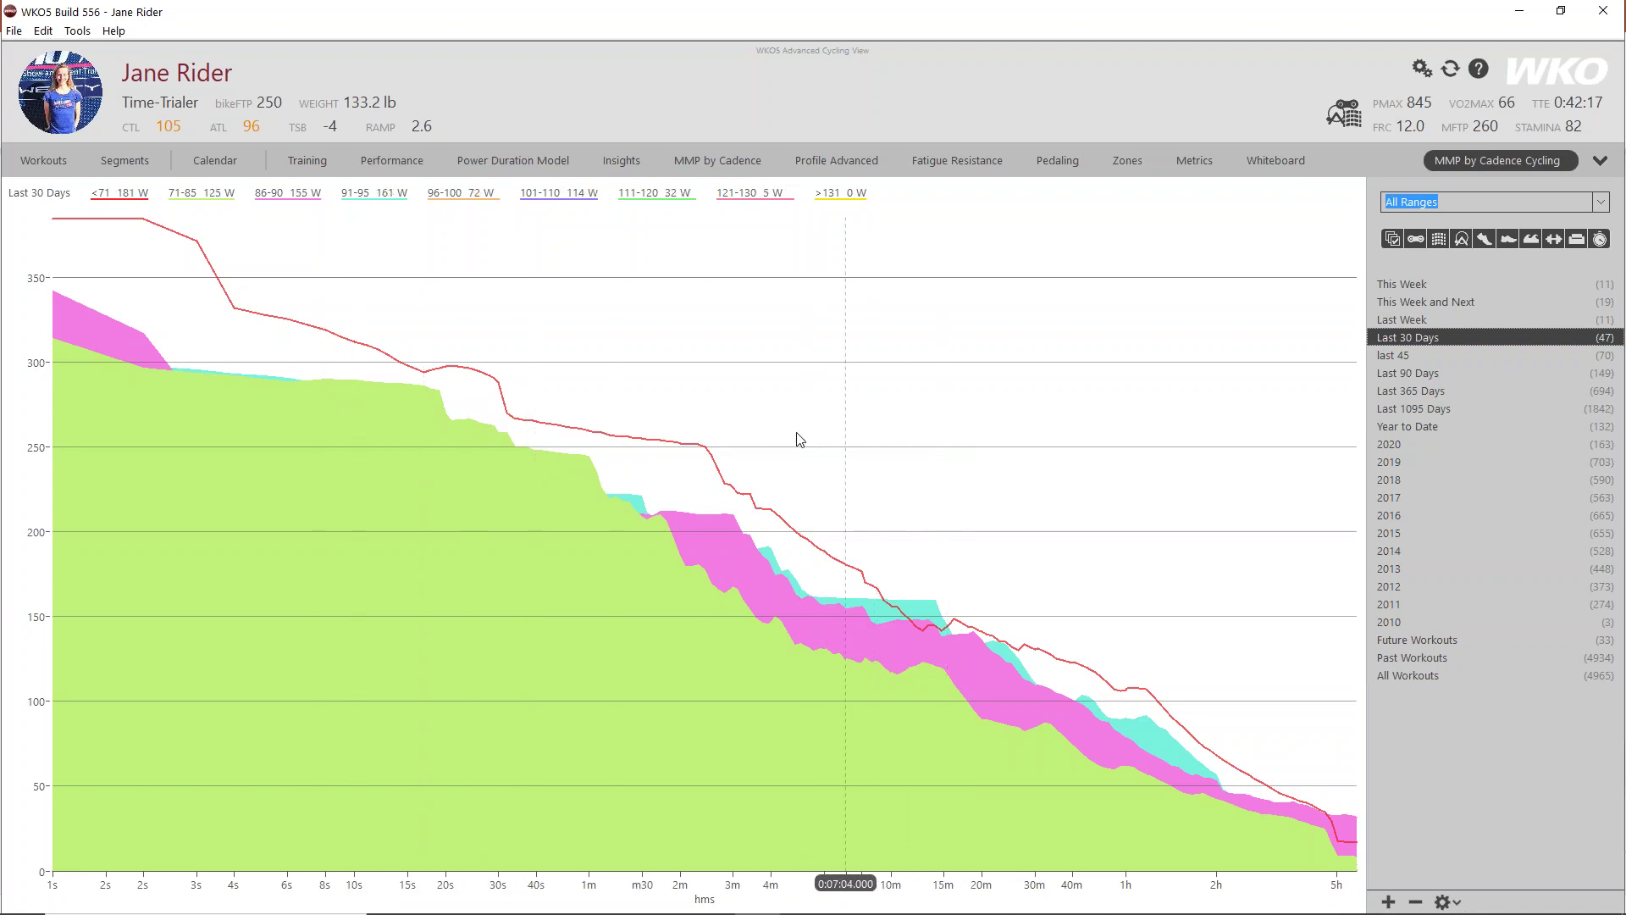
pyautogui.click(709, 164)
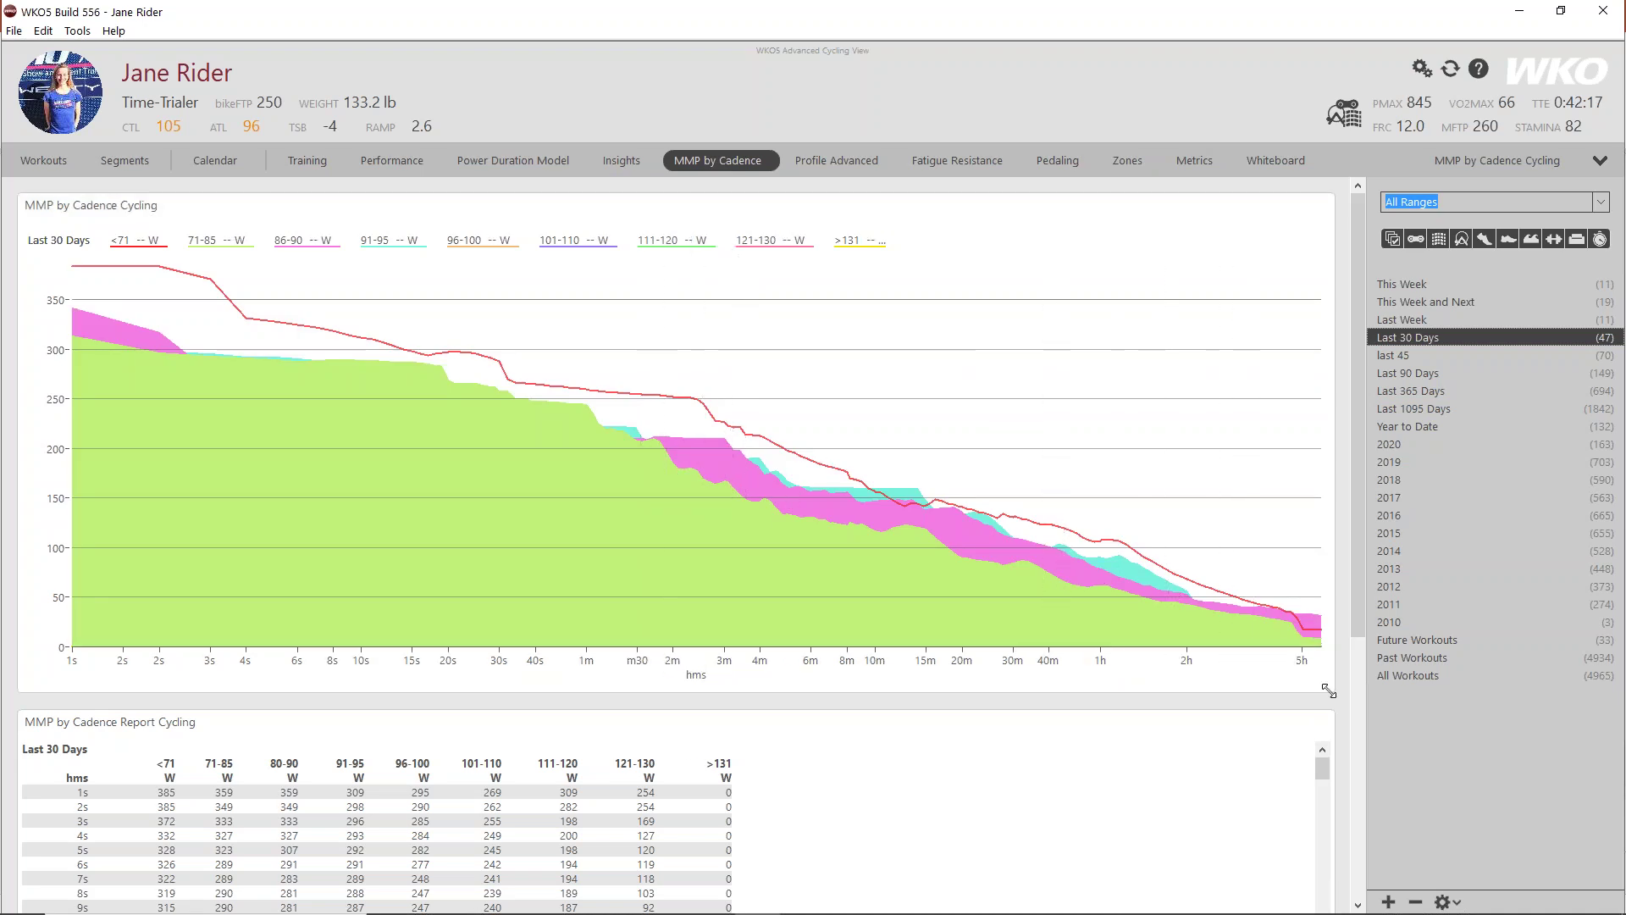
# Step: Shrink the MMP by Cadence Cycling chart to a small tile and fit the MMP by Cadence Report beside it
pyautogui.moveTo(1328, 690); pyautogui.dragTo(417, 428)
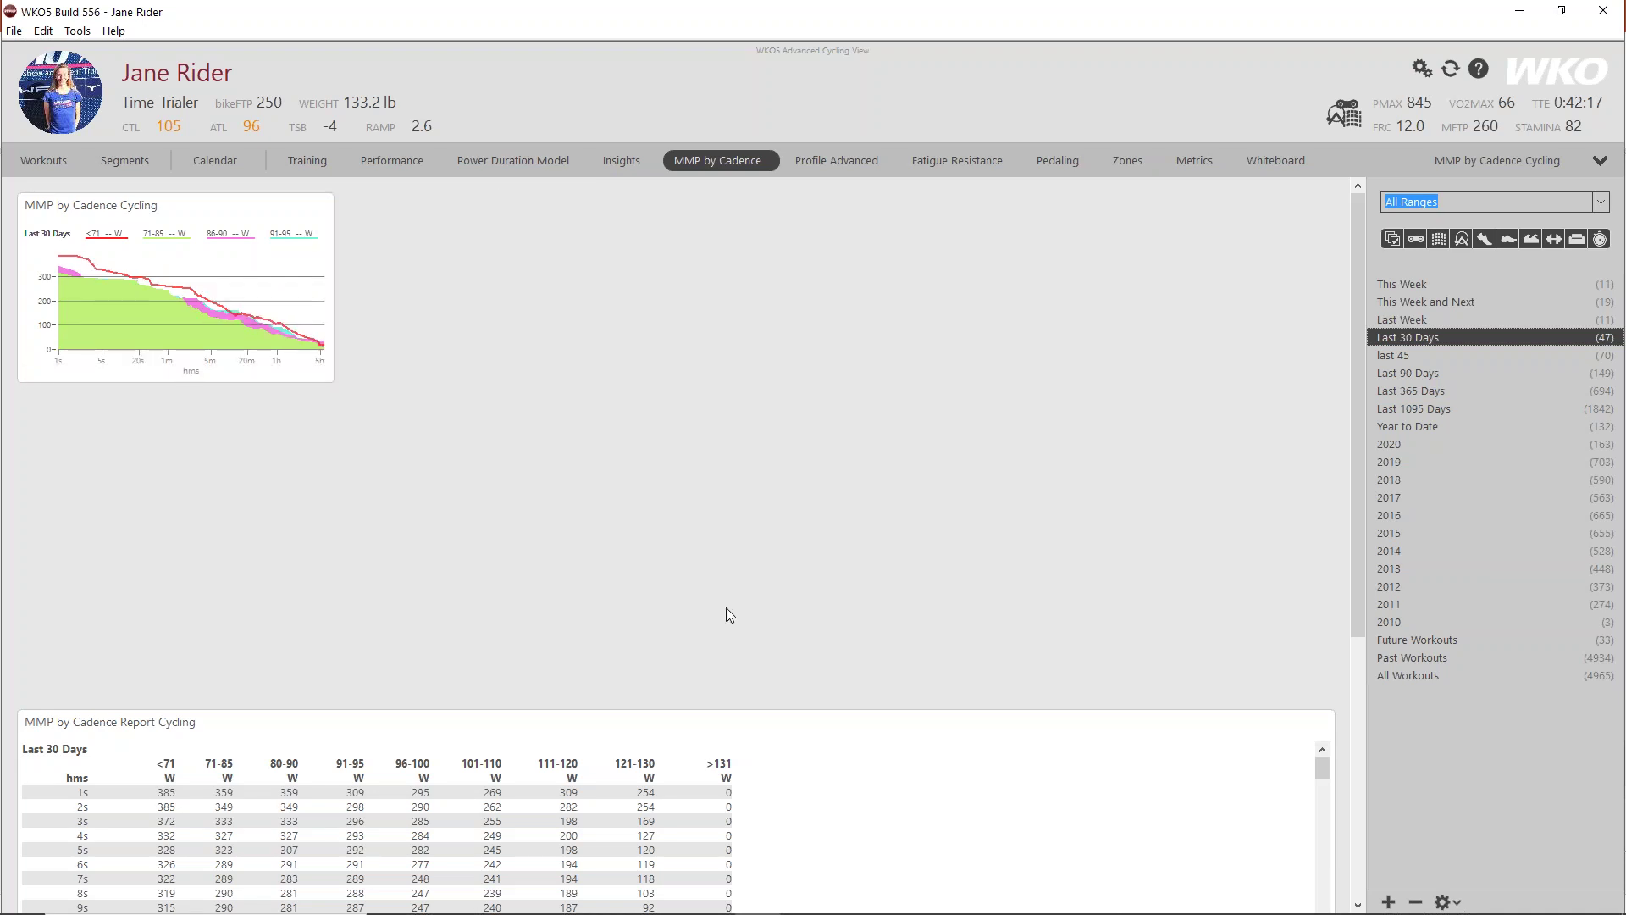
pyautogui.moveTo(675, 713); pyautogui.dragTo(693, 448)
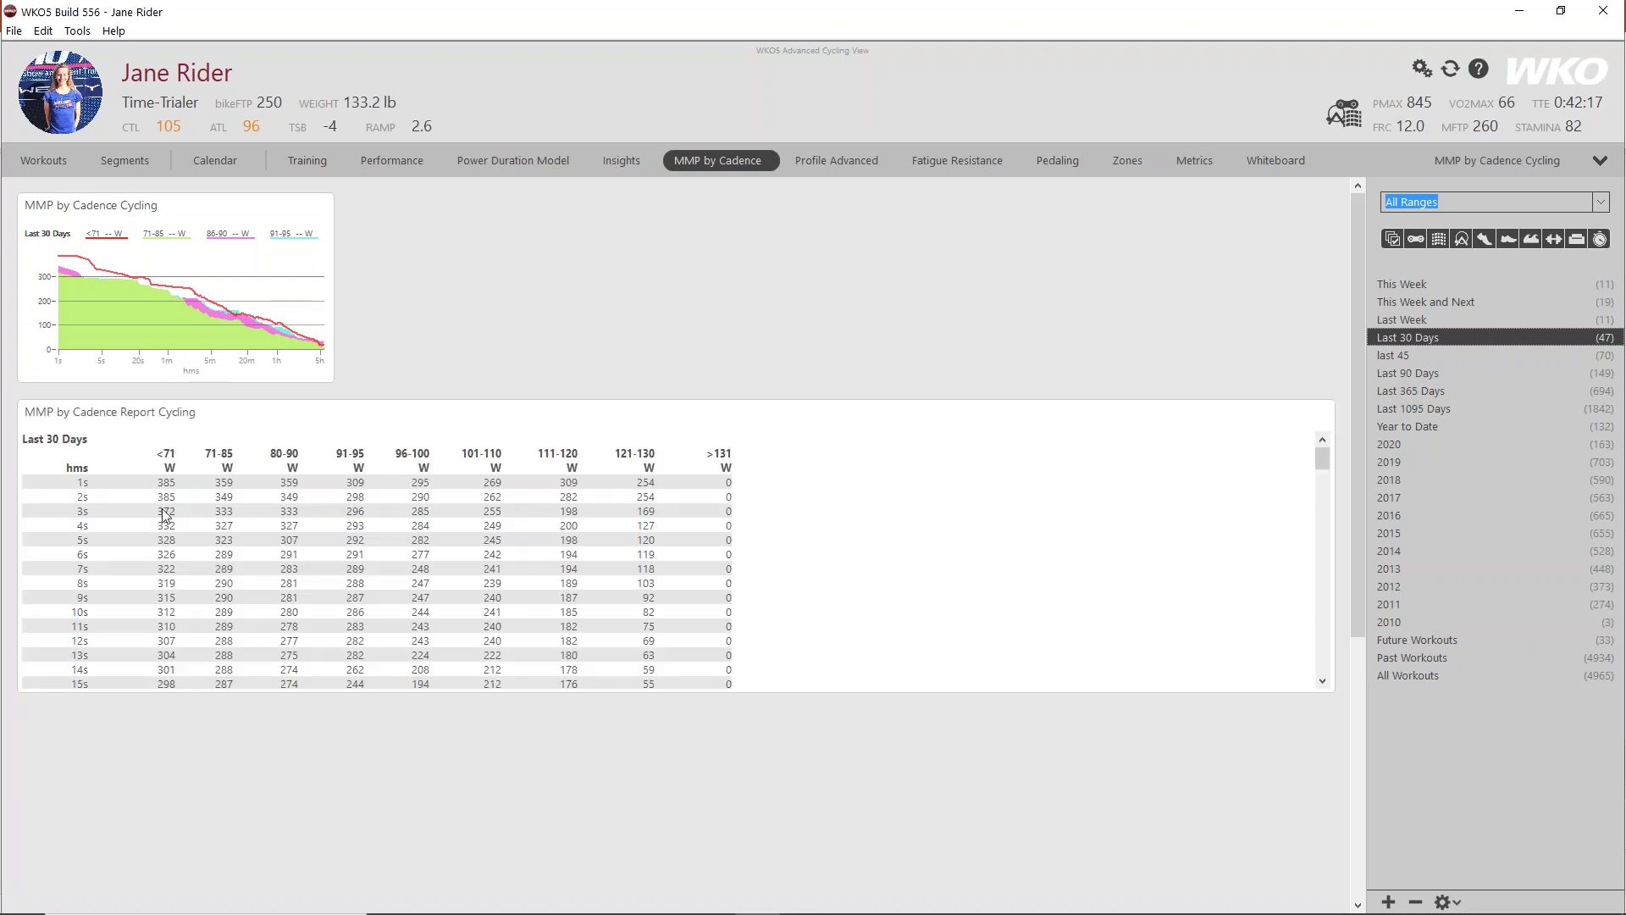
pyautogui.moveTo(19, 531); pyautogui.dragTo(354, 527)
pyautogui.moveTo(792, 410); pyautogui.dragTo(796, 254)
pyautogui.moveTo(846, 484); pyautogui.dragTo(850, 413)
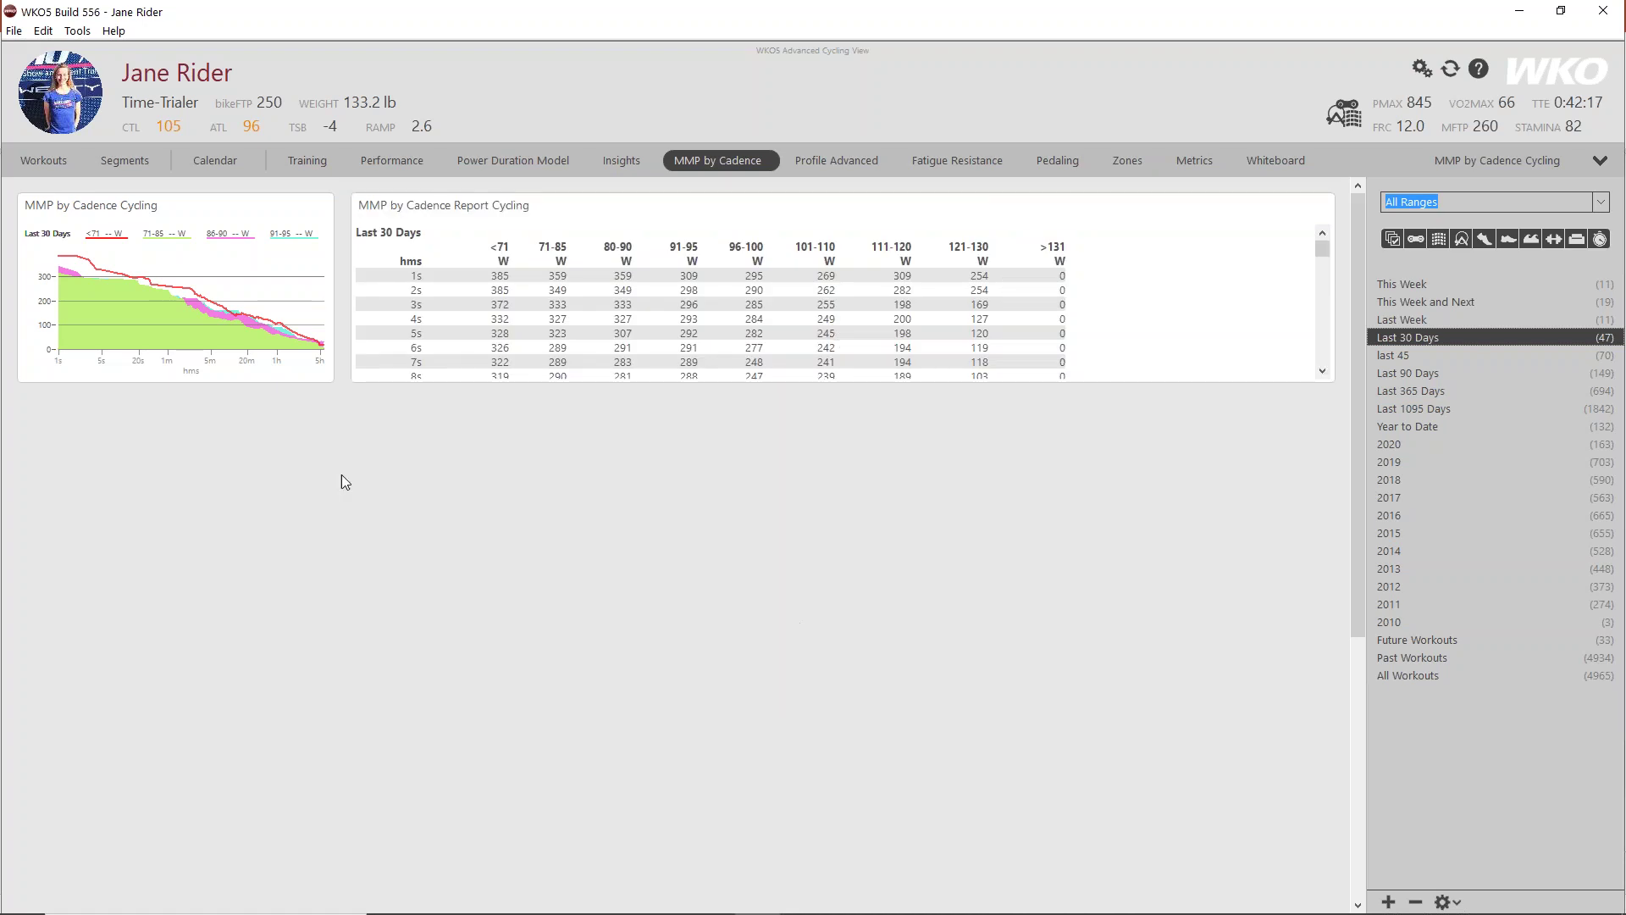
# Step: View the shrunken MMP by Cadence Cycling chart full size and close its expanded view
pyautogui.doubleClick(179, 209)
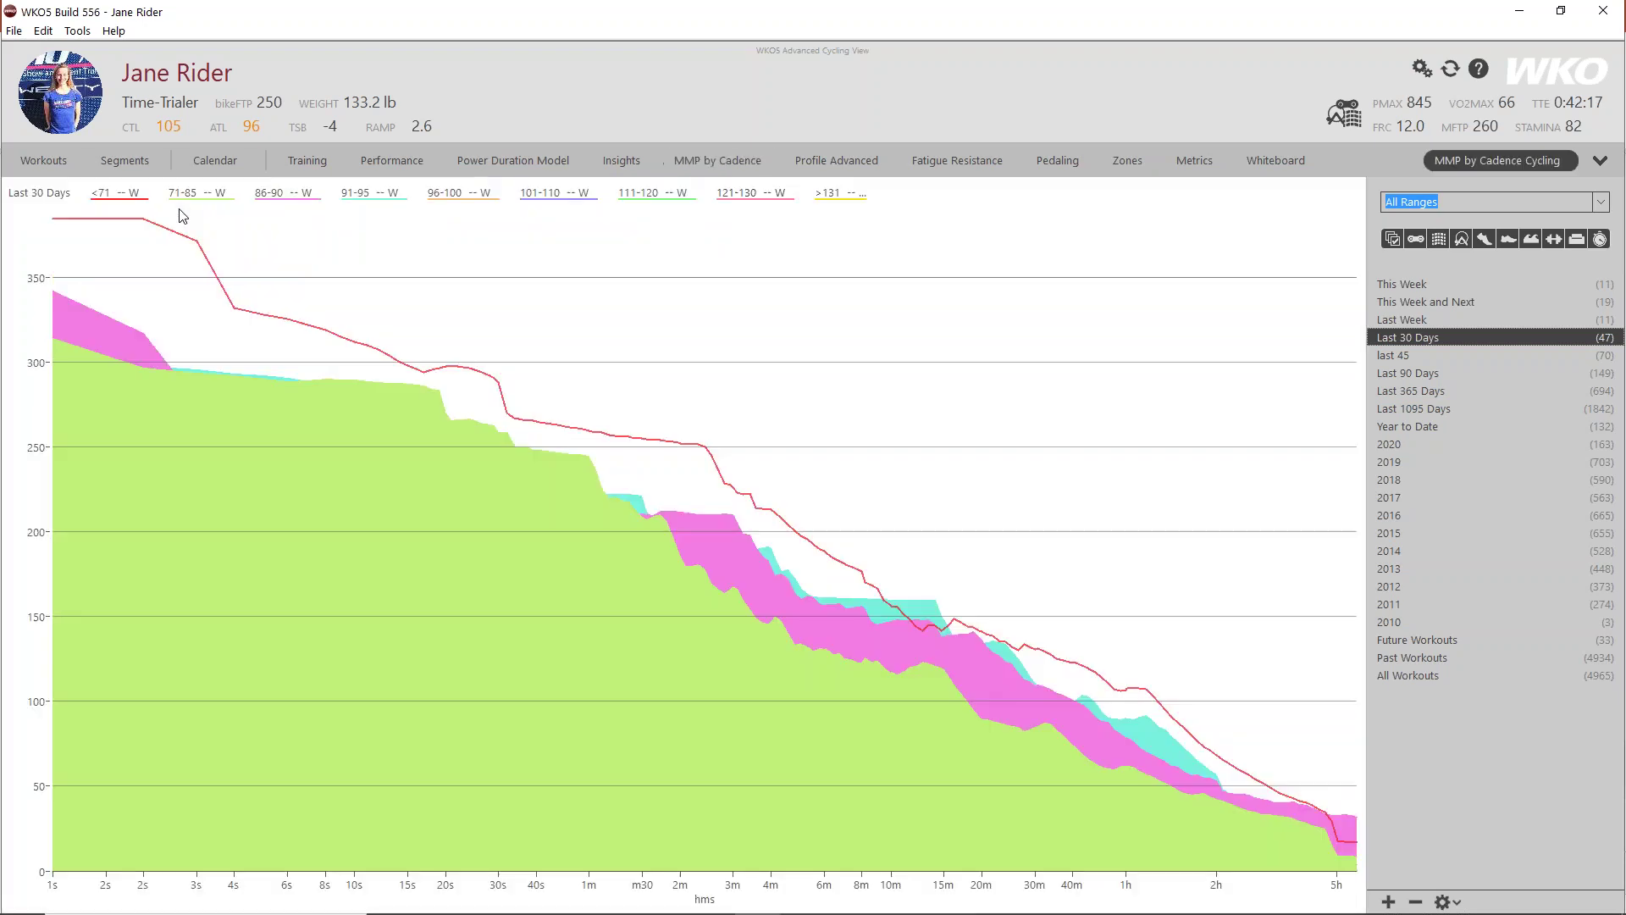
pyautogui.click(1559, 161)
pyautogui.click(1535, 169)
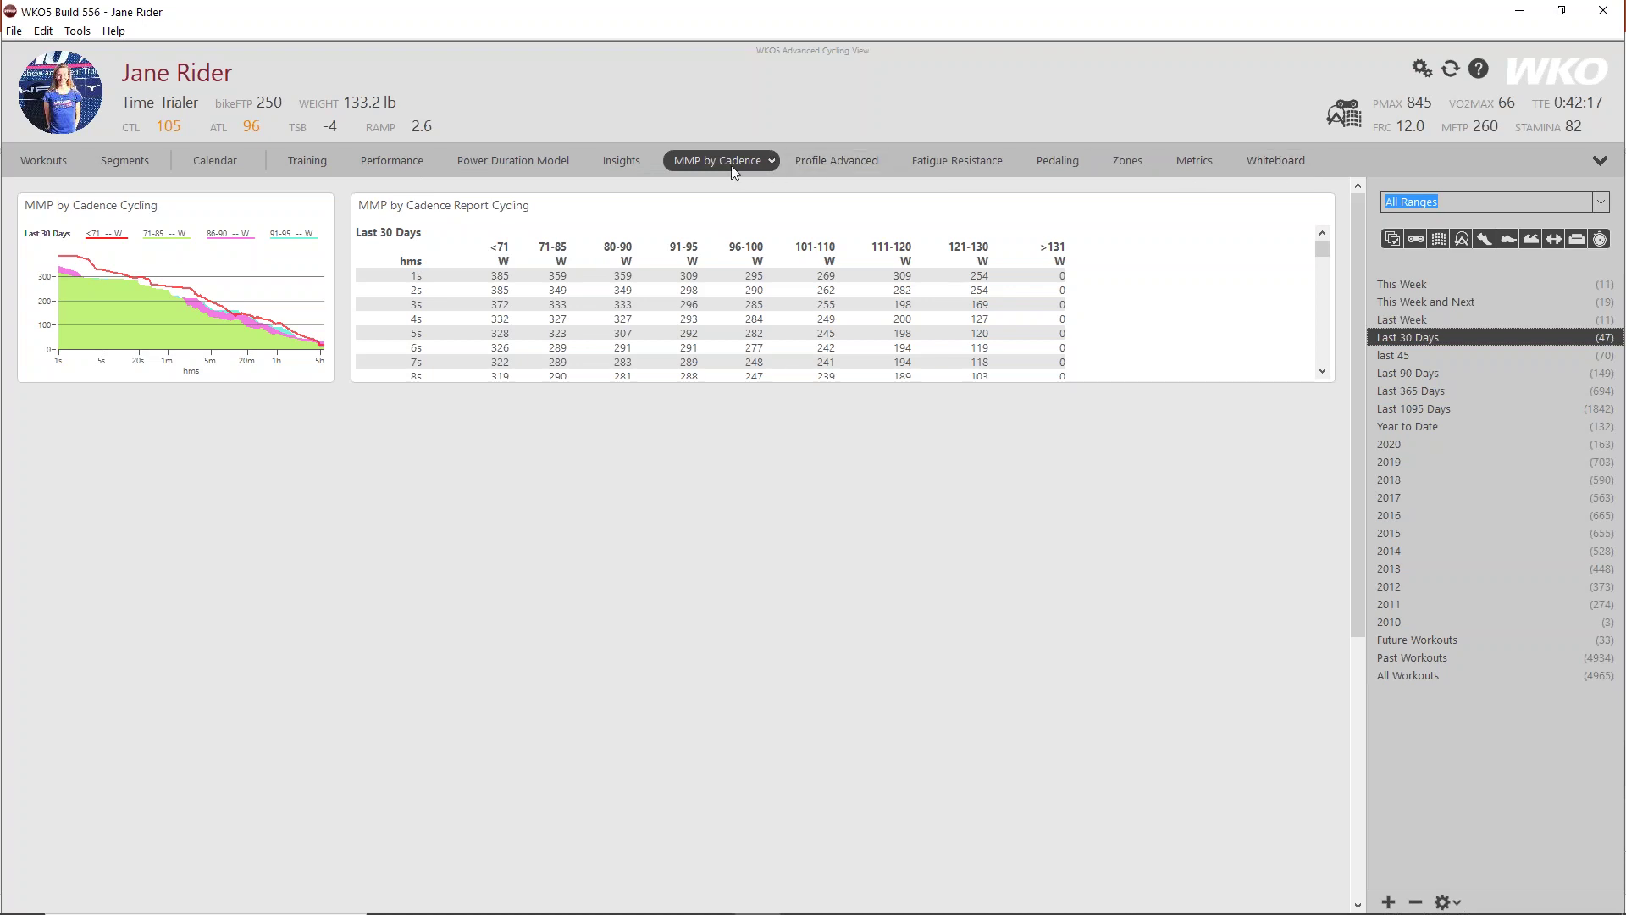
# Step: Check the athlete views listed under My Views and close the chooser without switching views
pyautogui.click(1600, 162)
pyautogui.click(1503, 319)
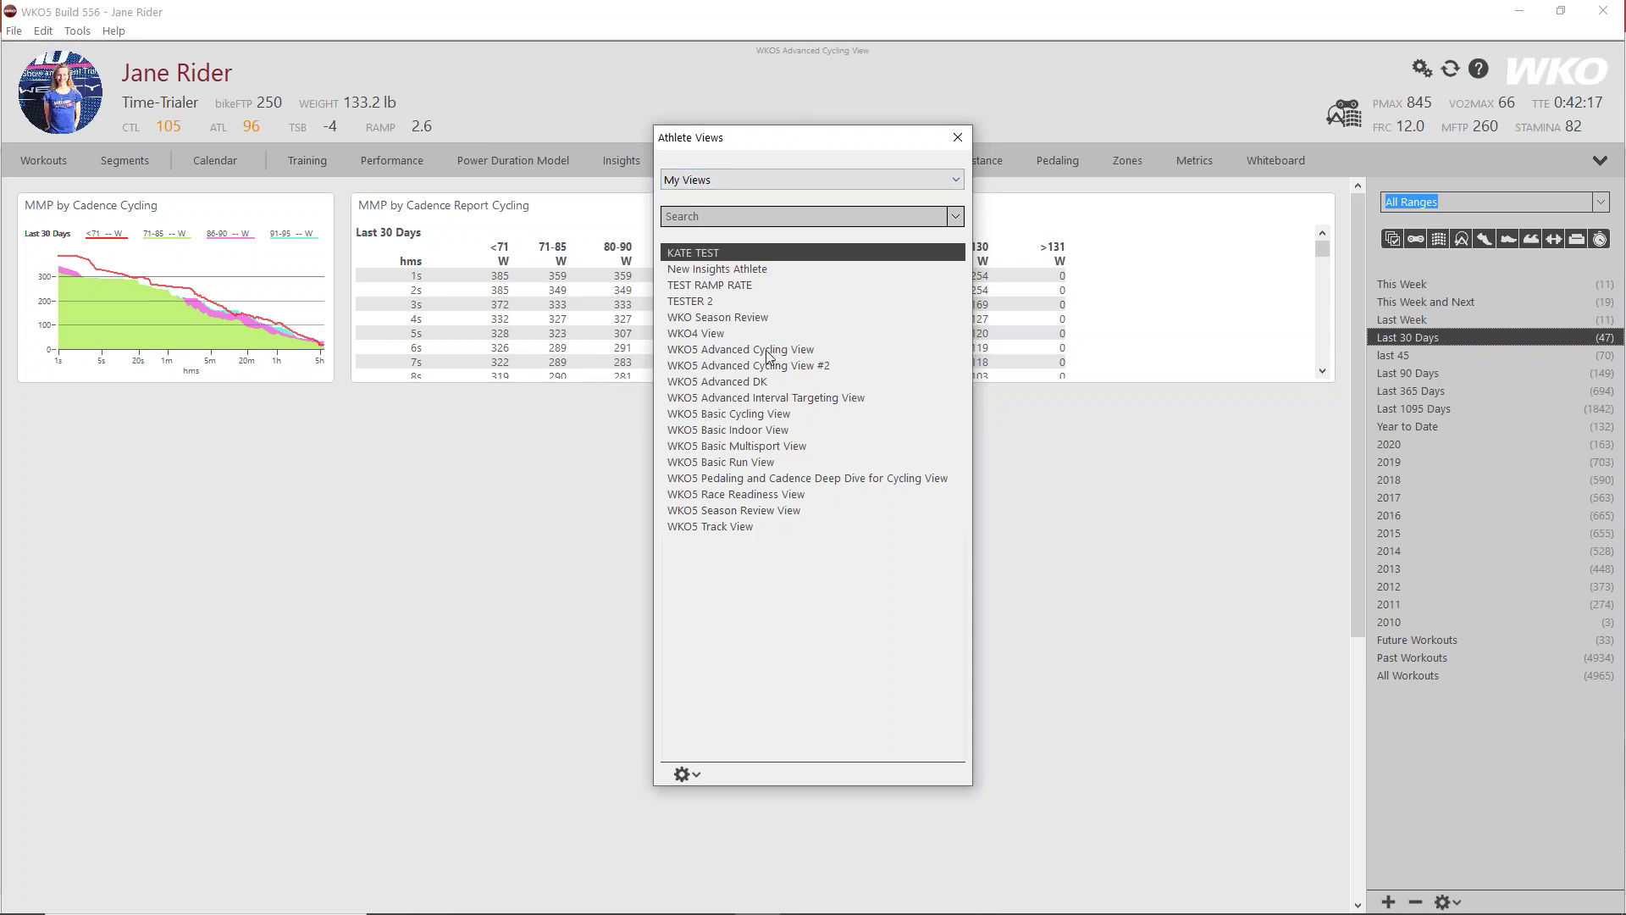
pyautogui.click(956, 139)
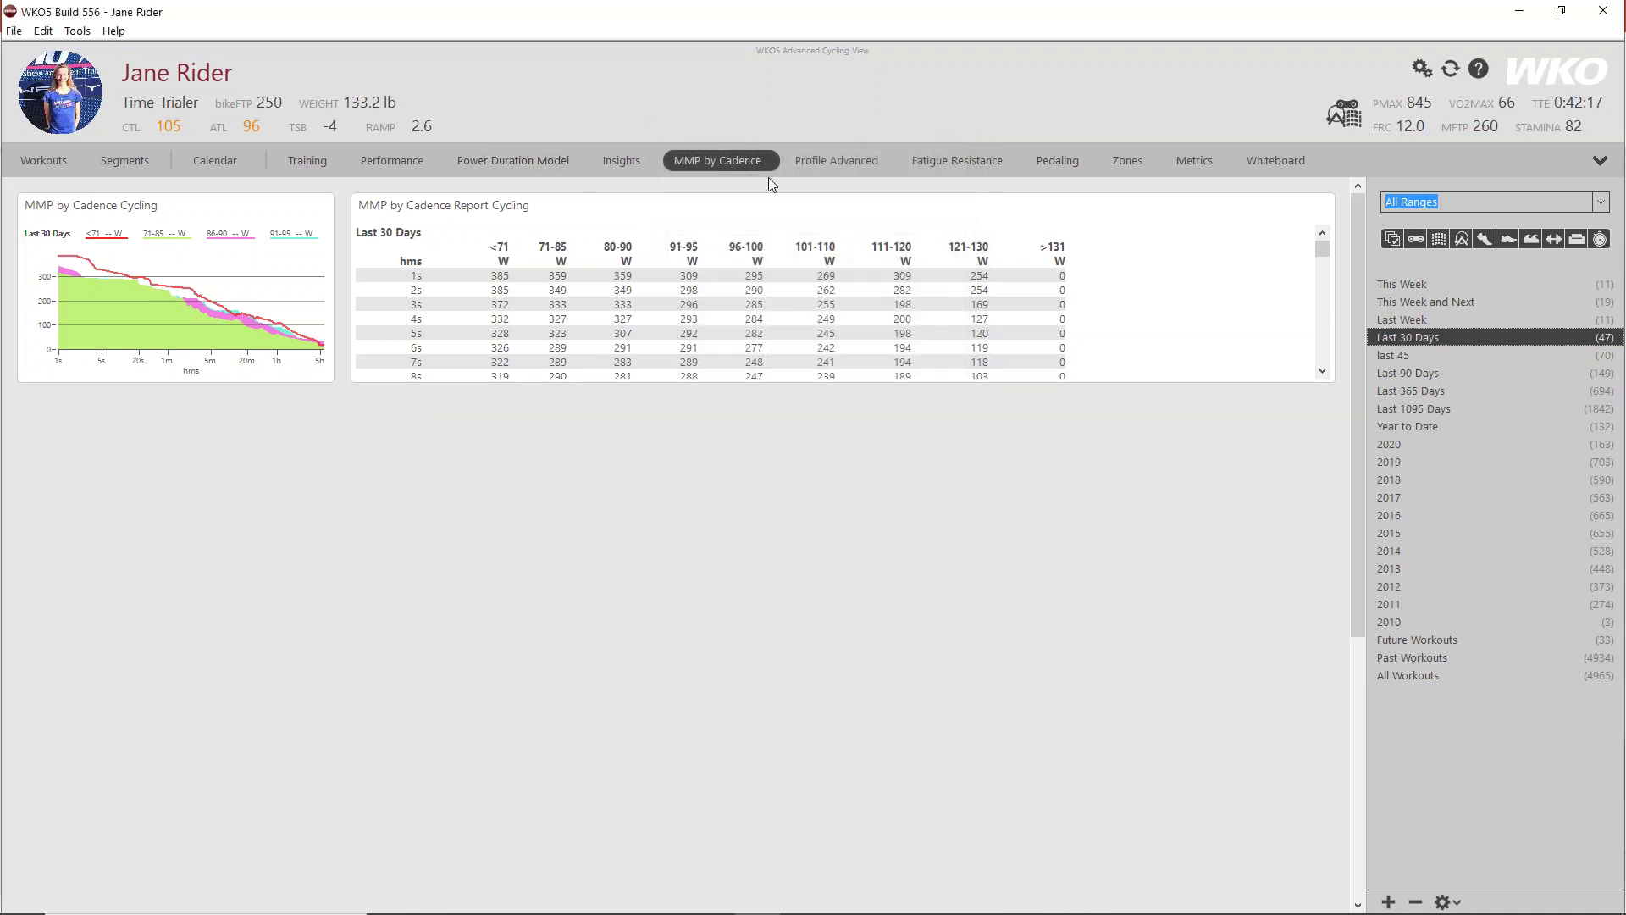
# Step: Open the Whiteboard dashboard and browse the Chart Library for an existing chart to add
pyautogui.click(1271, 161)
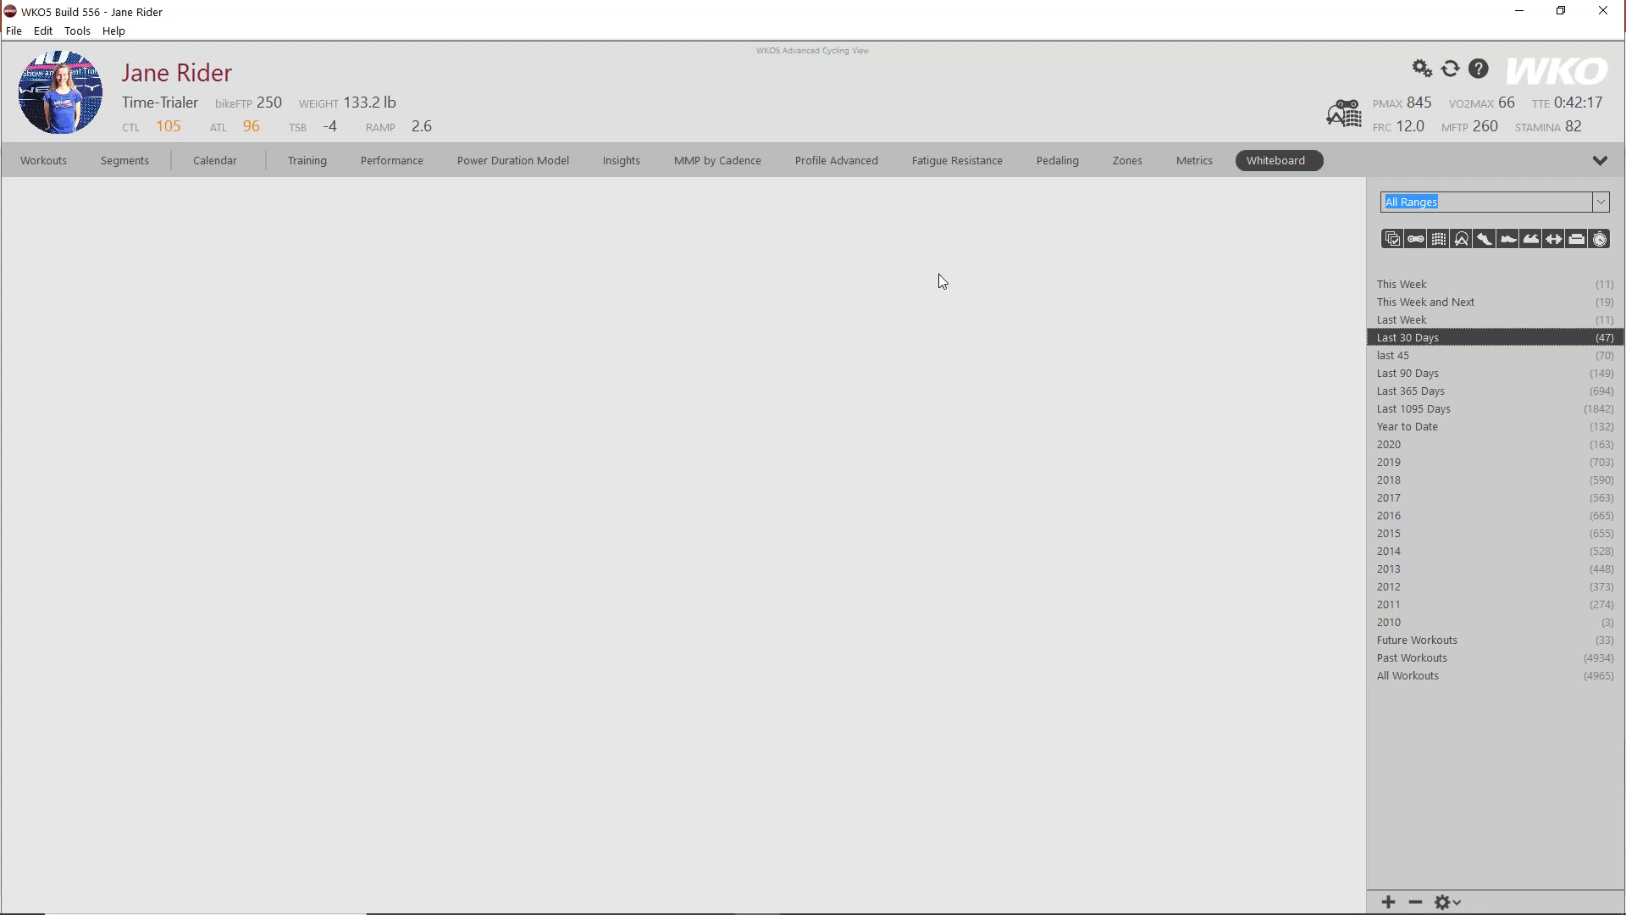
pyautogui.click(1315, 162)
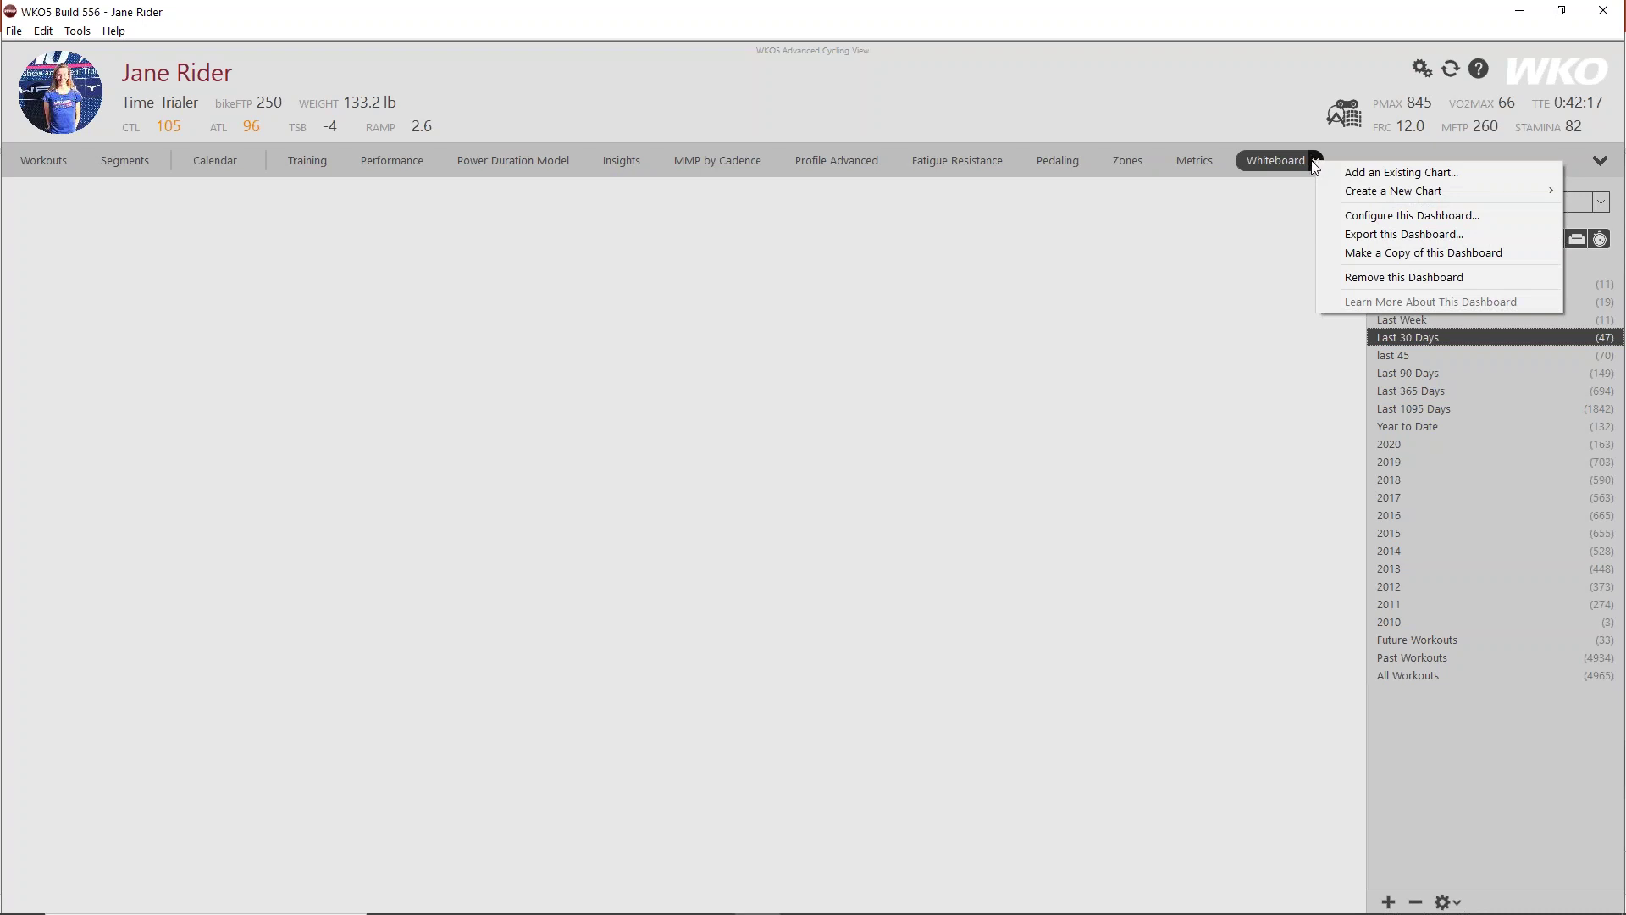
pyautogui.click(1365, 174)
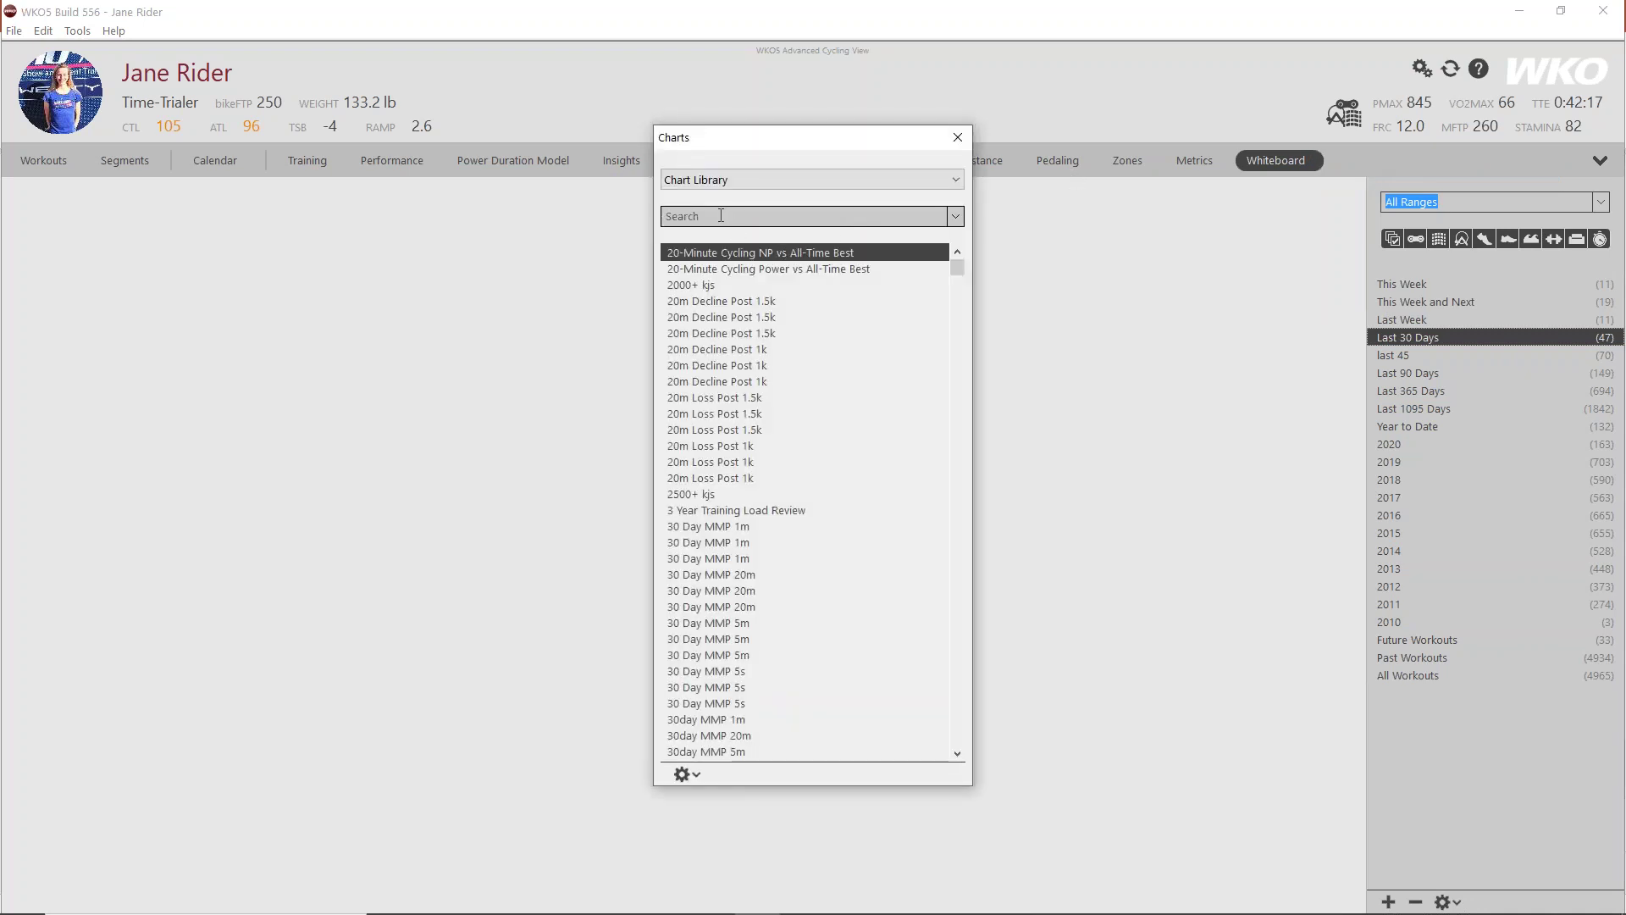
pyautogui.click(718, 181)
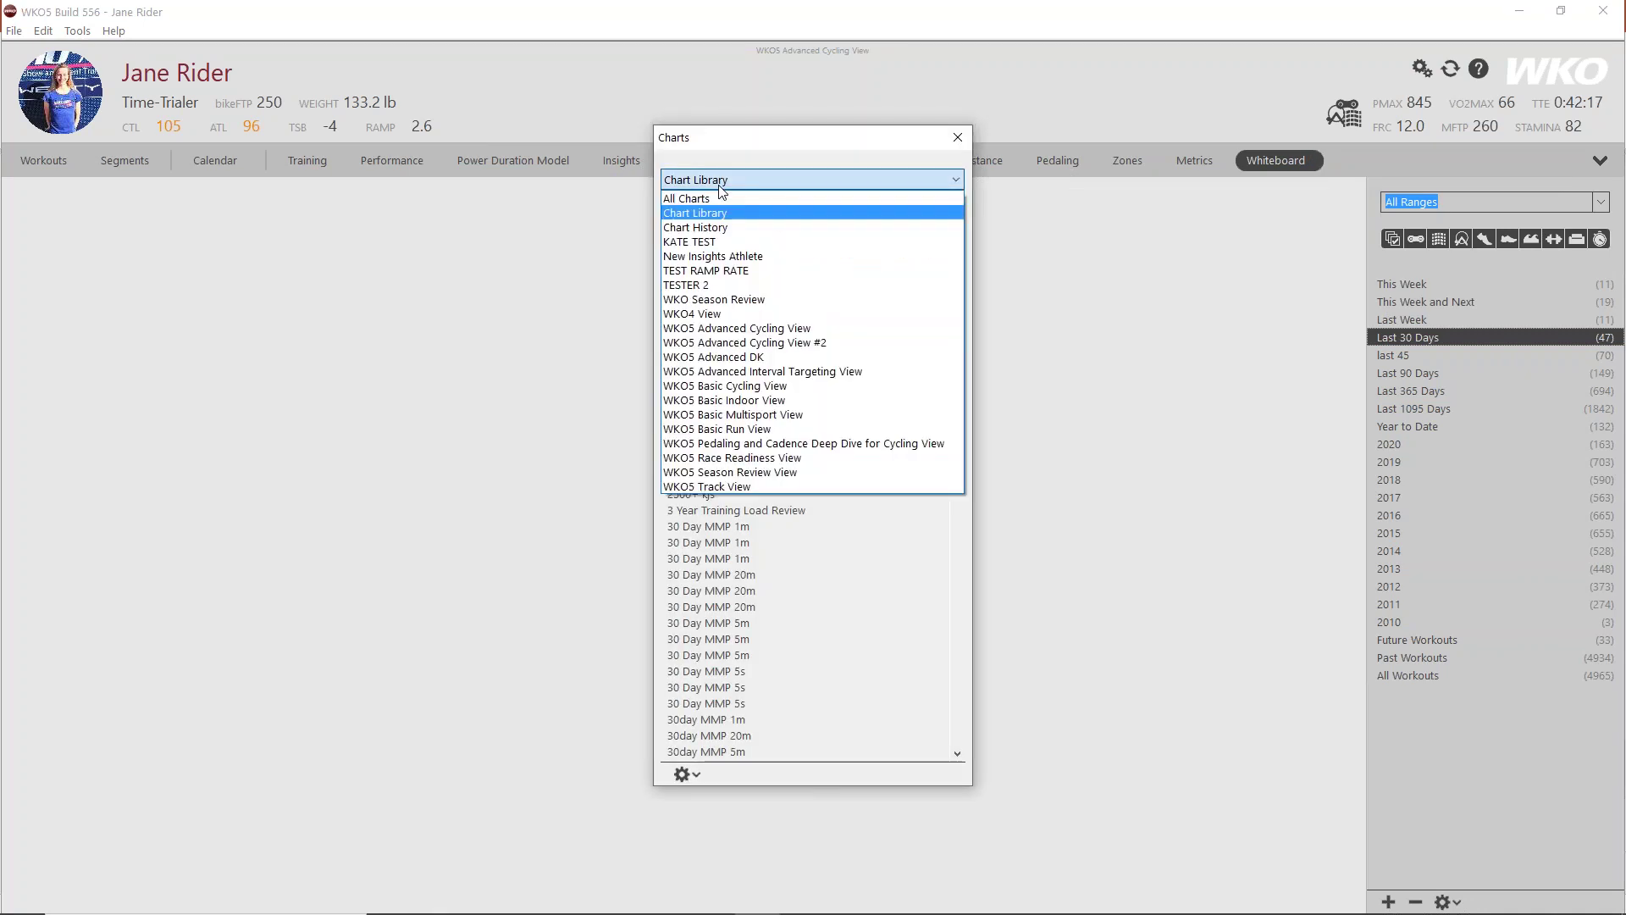
pyautogui.click(713, 208)
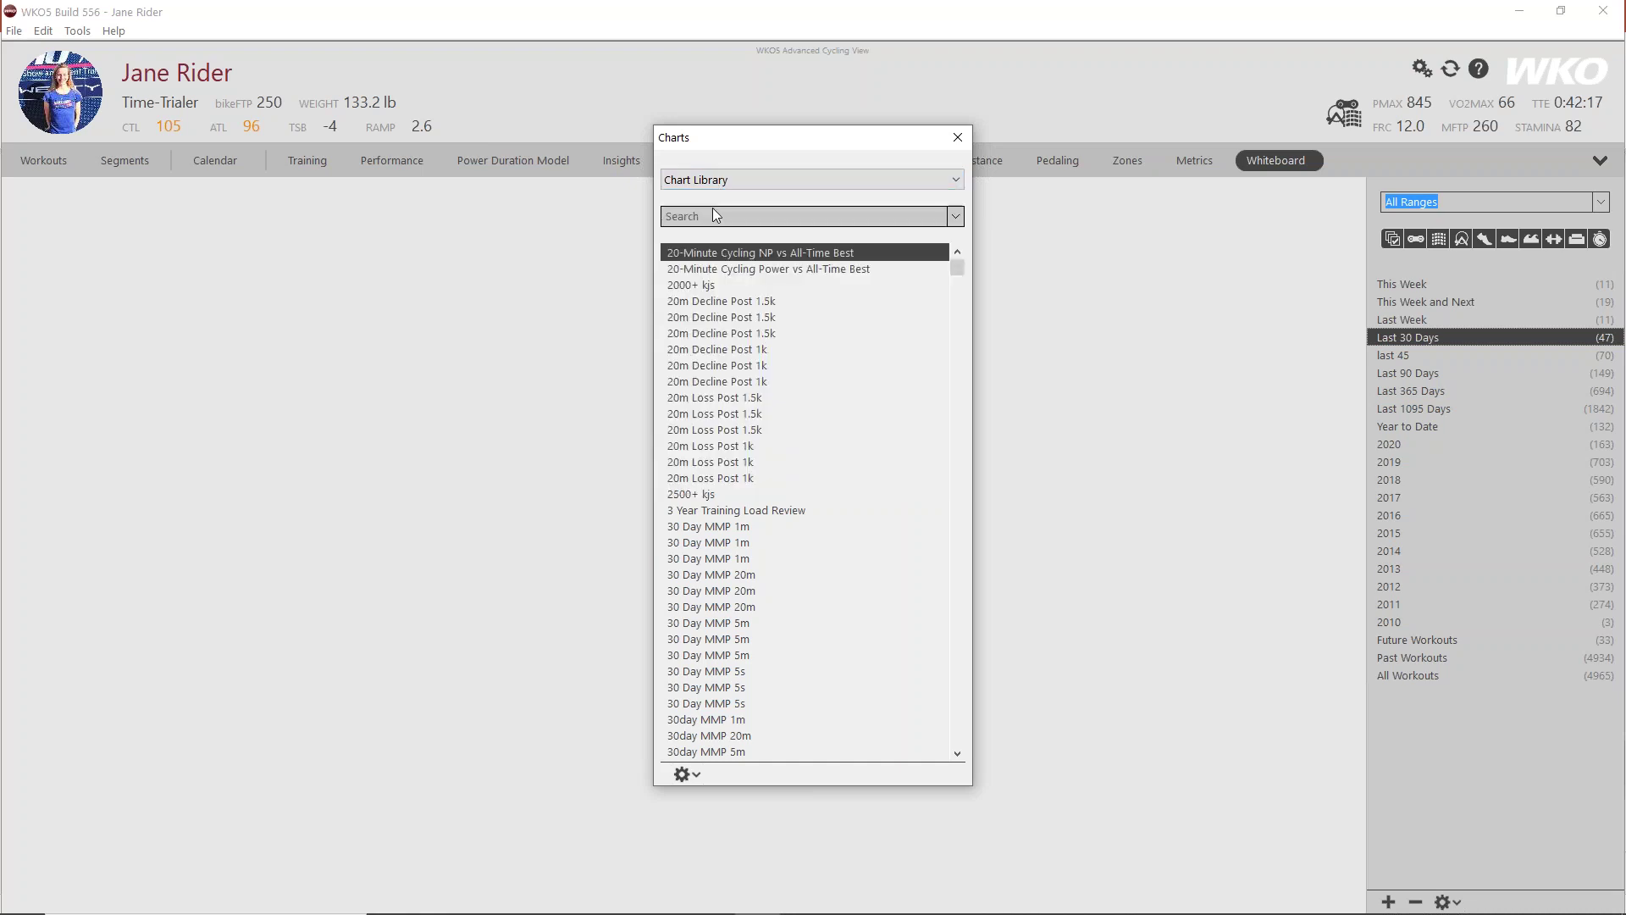
pyautogui.scroll(-7, 765, 352)
pyautogui.scroll(-4, 765, 354)
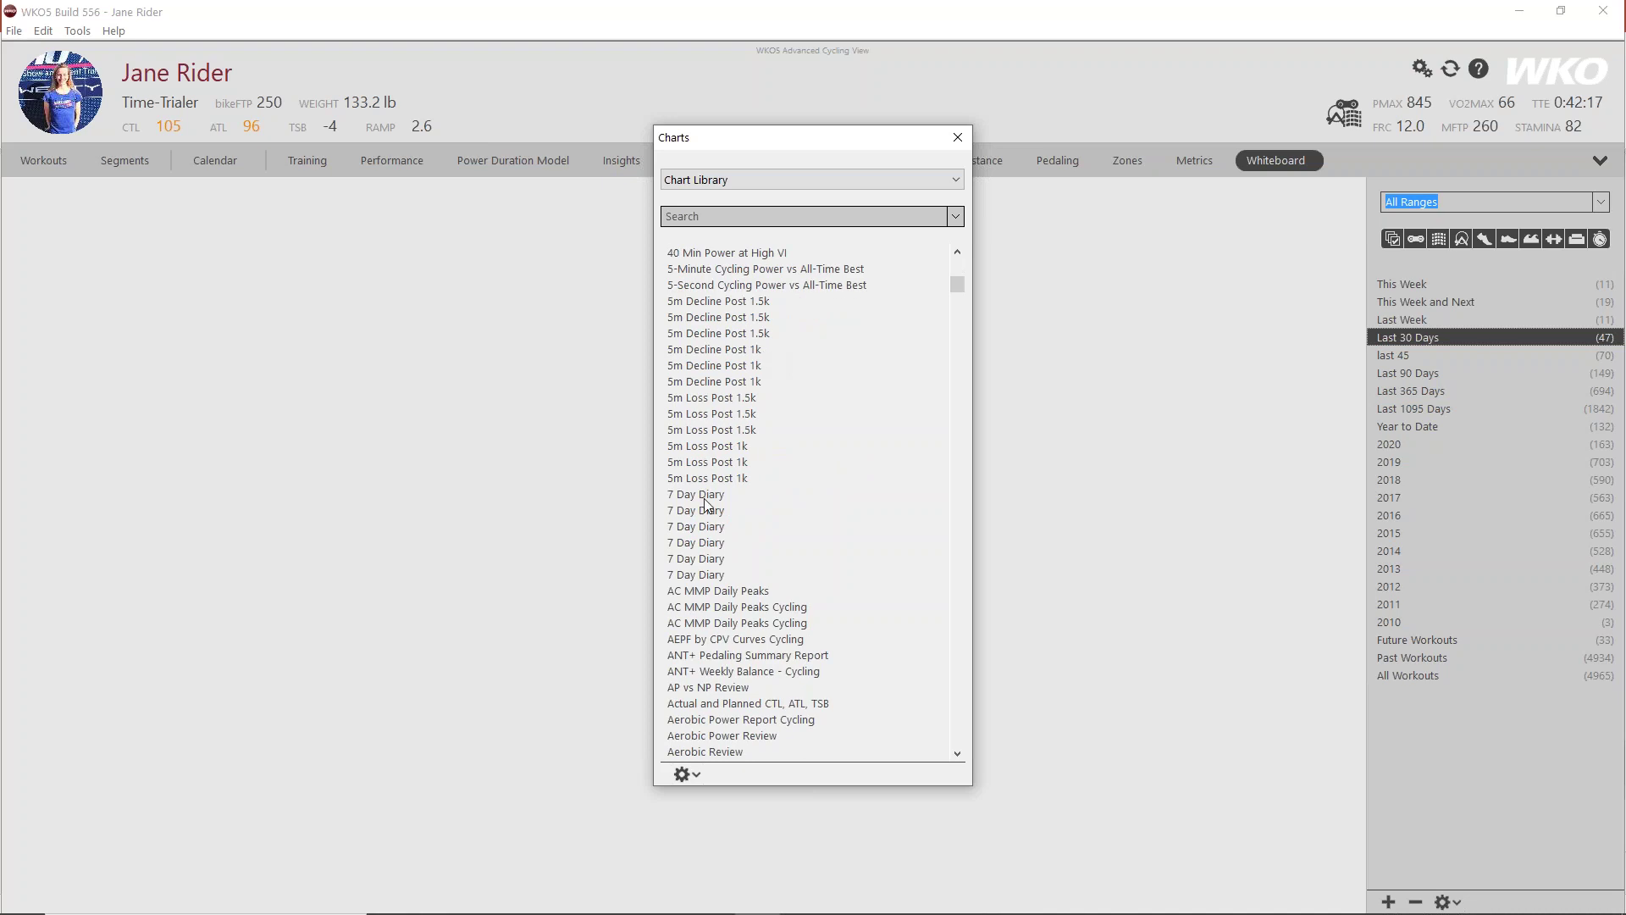
# Step: Search the Chart Library for "Diar" and add a 7 Day Diary chart to the Whiteboard
pyautogui.click(699, 219)
pyautogui.write('Diar')
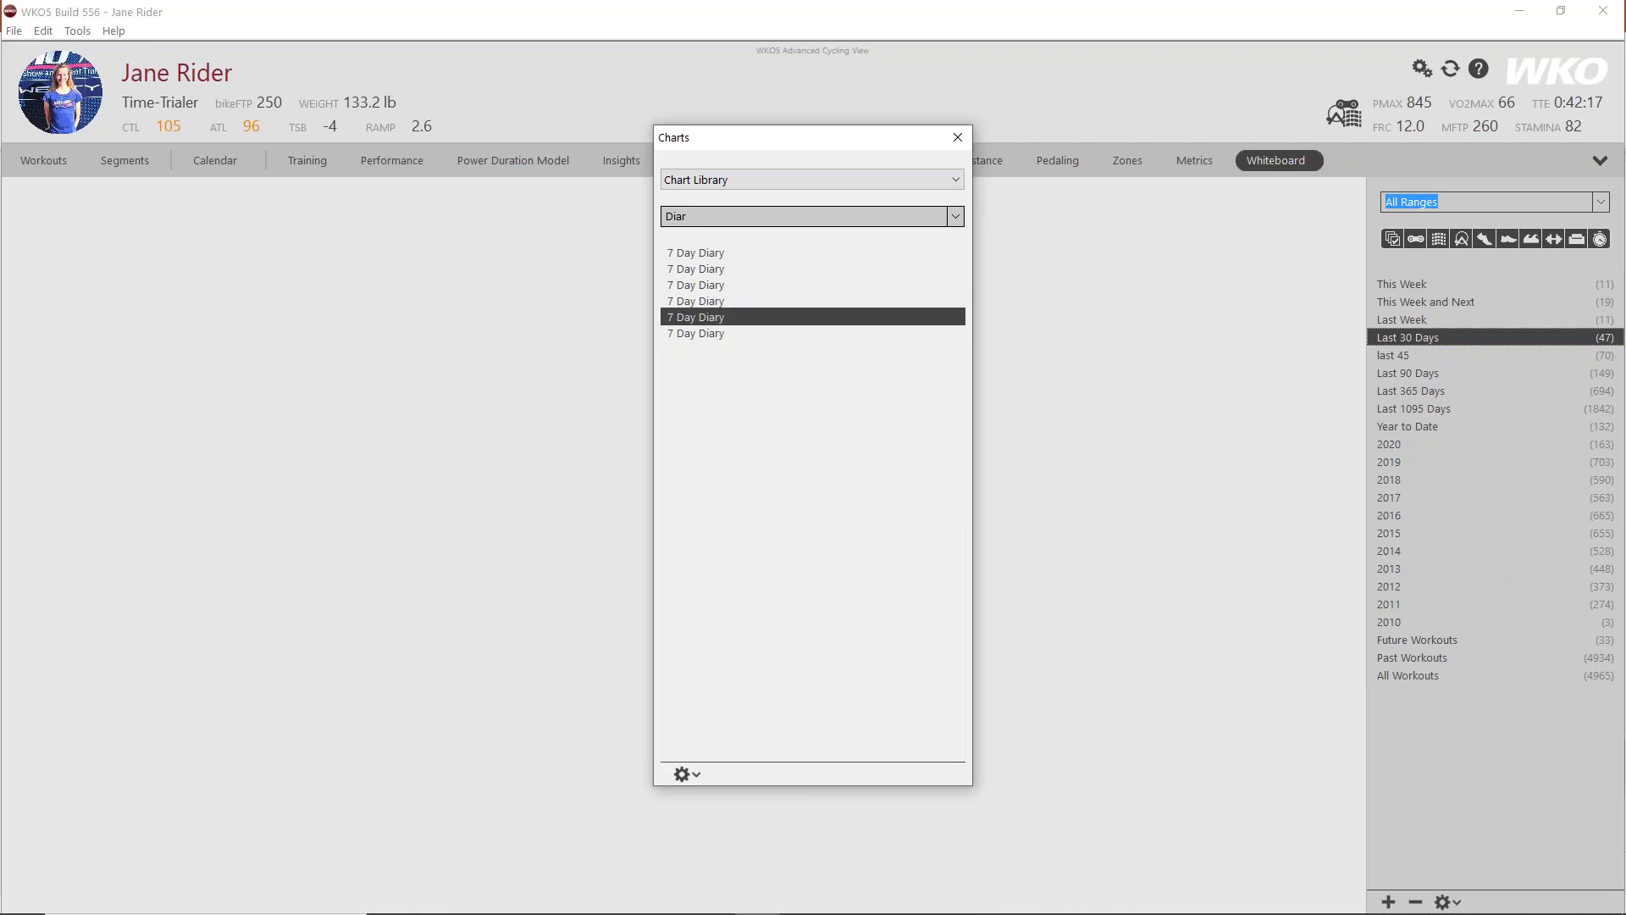
pyautogui.doubleClick(698, 319)
pyautogui.click(955, 140)
# Step: Widen the 7 Day Diary chart across the Whiteboard and look through its workout entries
pyautogui.moveTo(764, 406); pyautogui.dragTo(1275, 405)
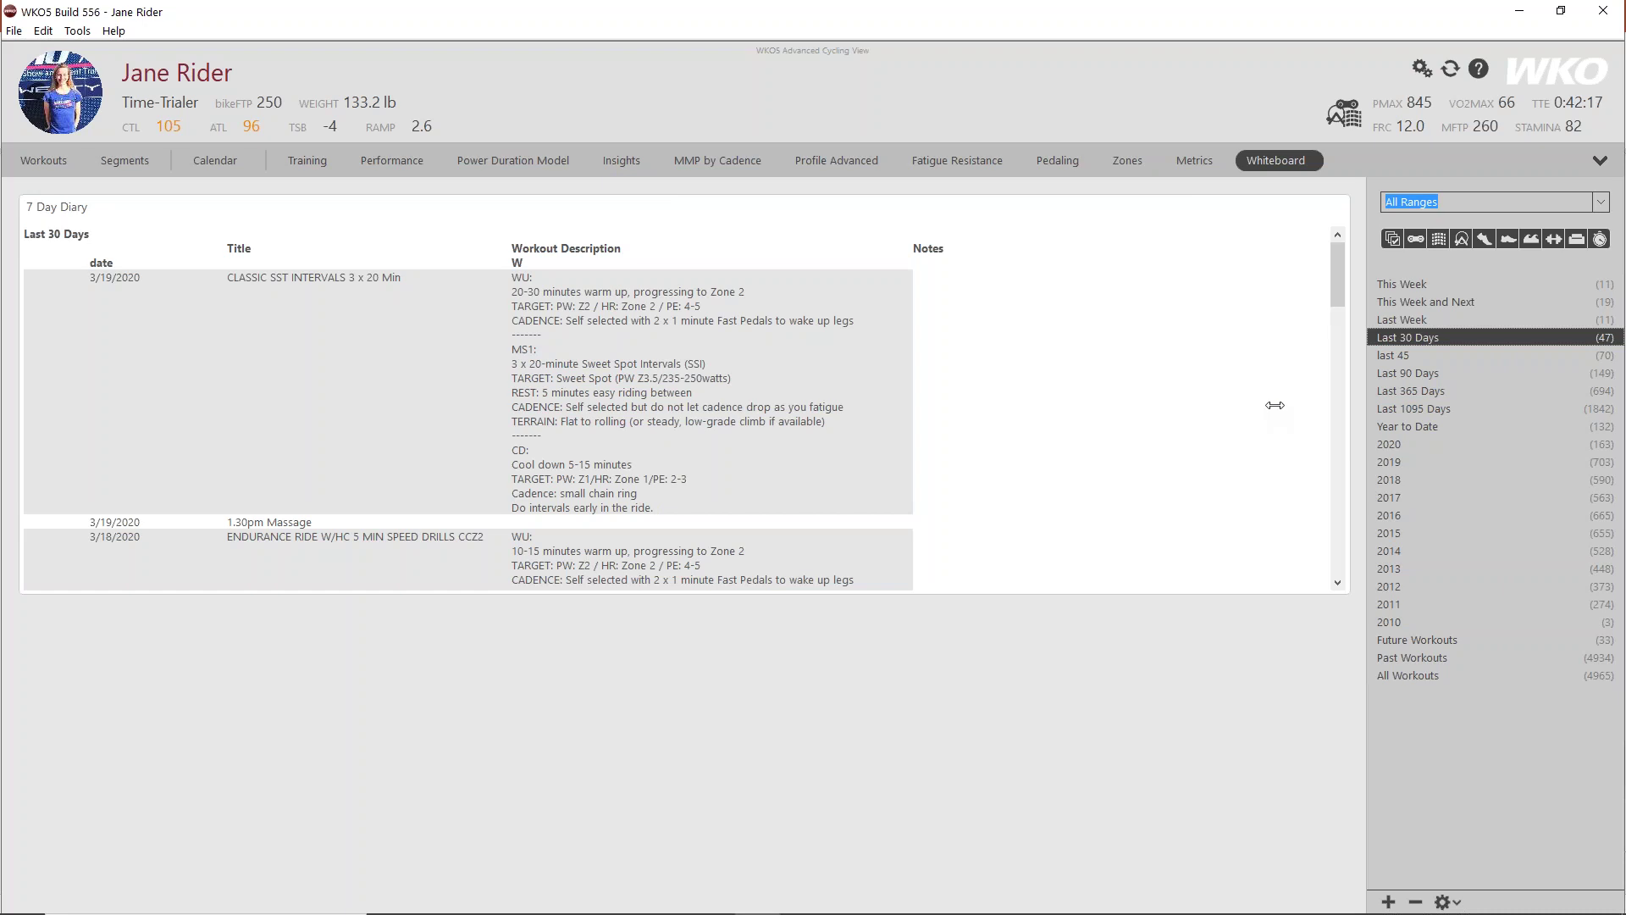
pyautogui.scroll(-3, 737, 445)
pyautogui.scroll(3, 737, 441)
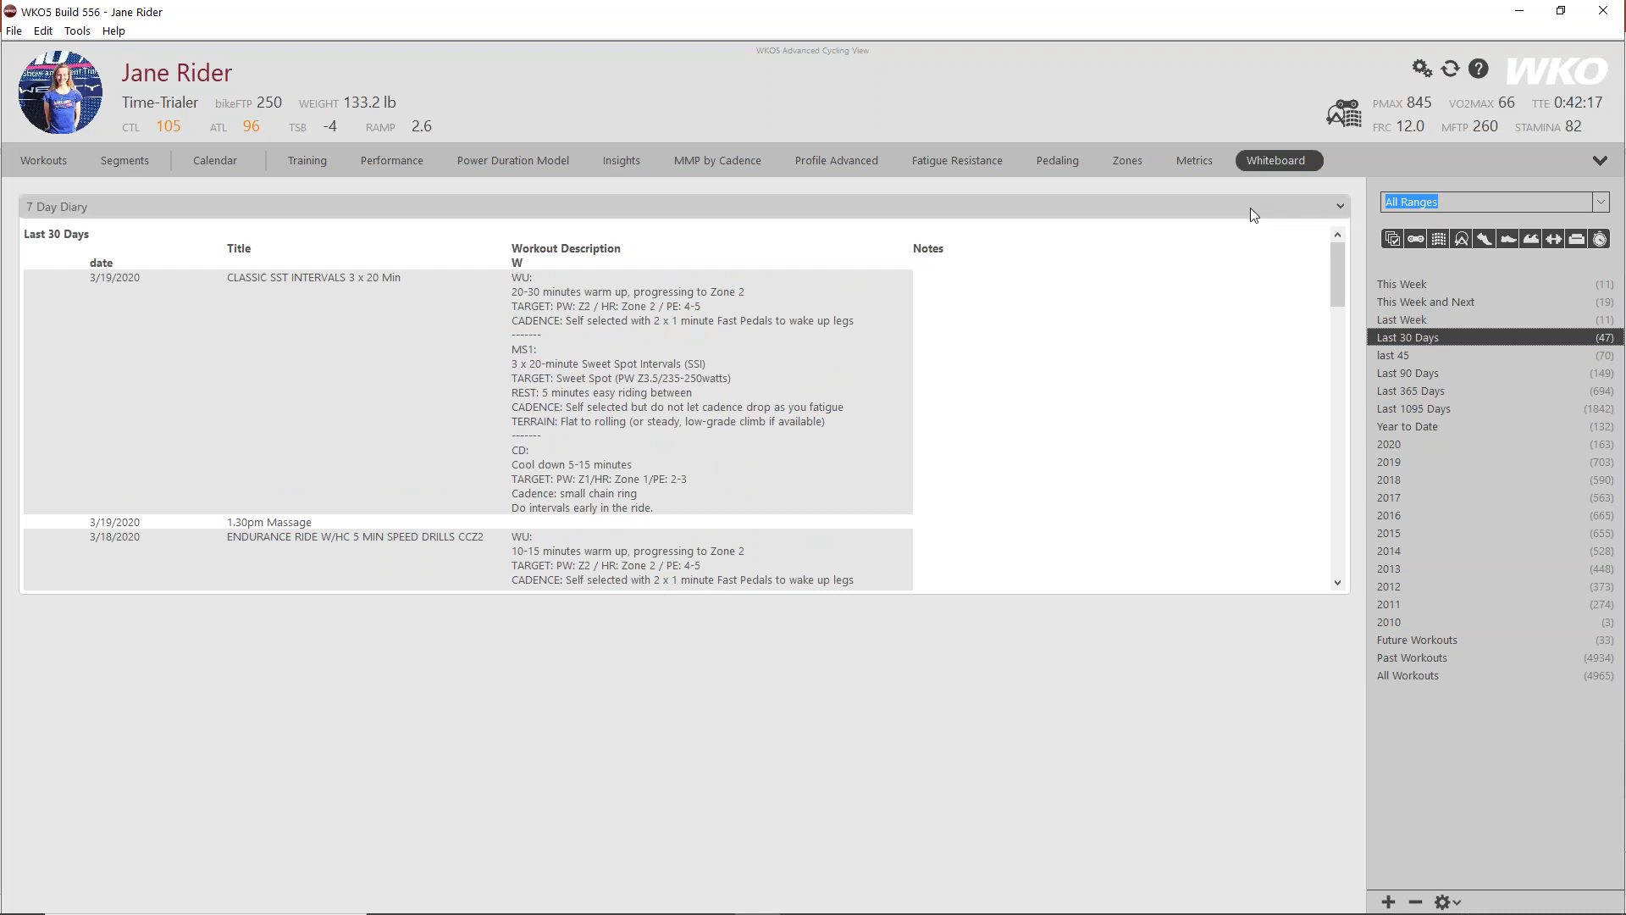
# Step: Move the 7 Day Diary chart far down the Whiteboard and create a new custom chart in the freed space
pyautogui.moveTo(1218, 206); pyautogui.dragTo(1219, 820)
pyautogui.click(1316, 163)
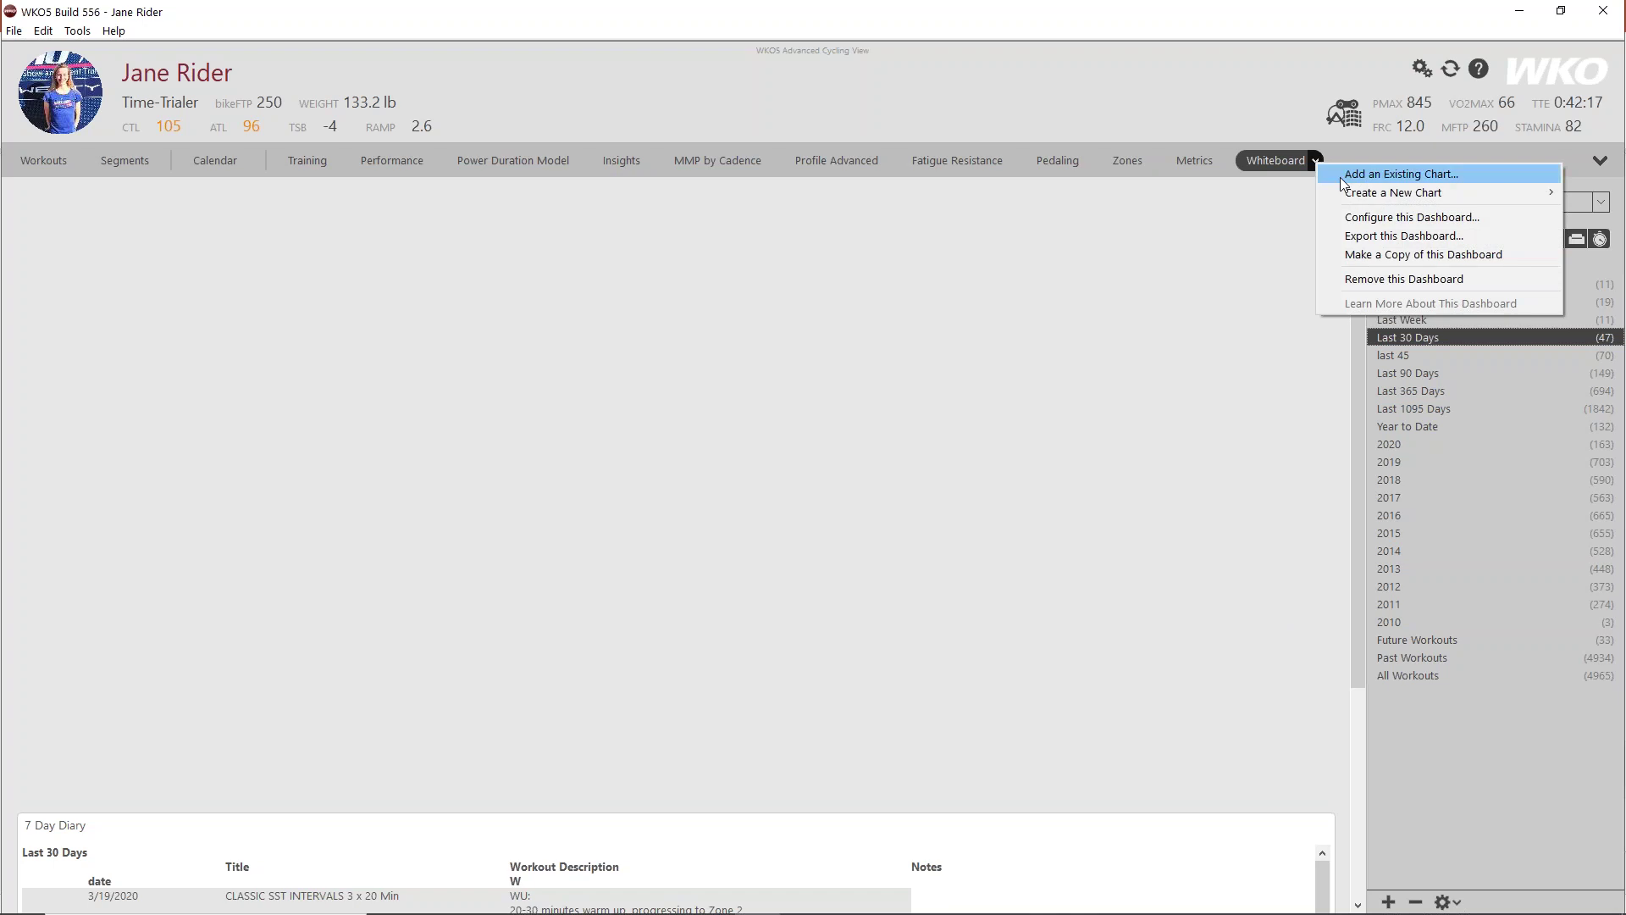
pyautogui.moveTo(1324, 193)
pyautogui.moveTo(1382, 193)
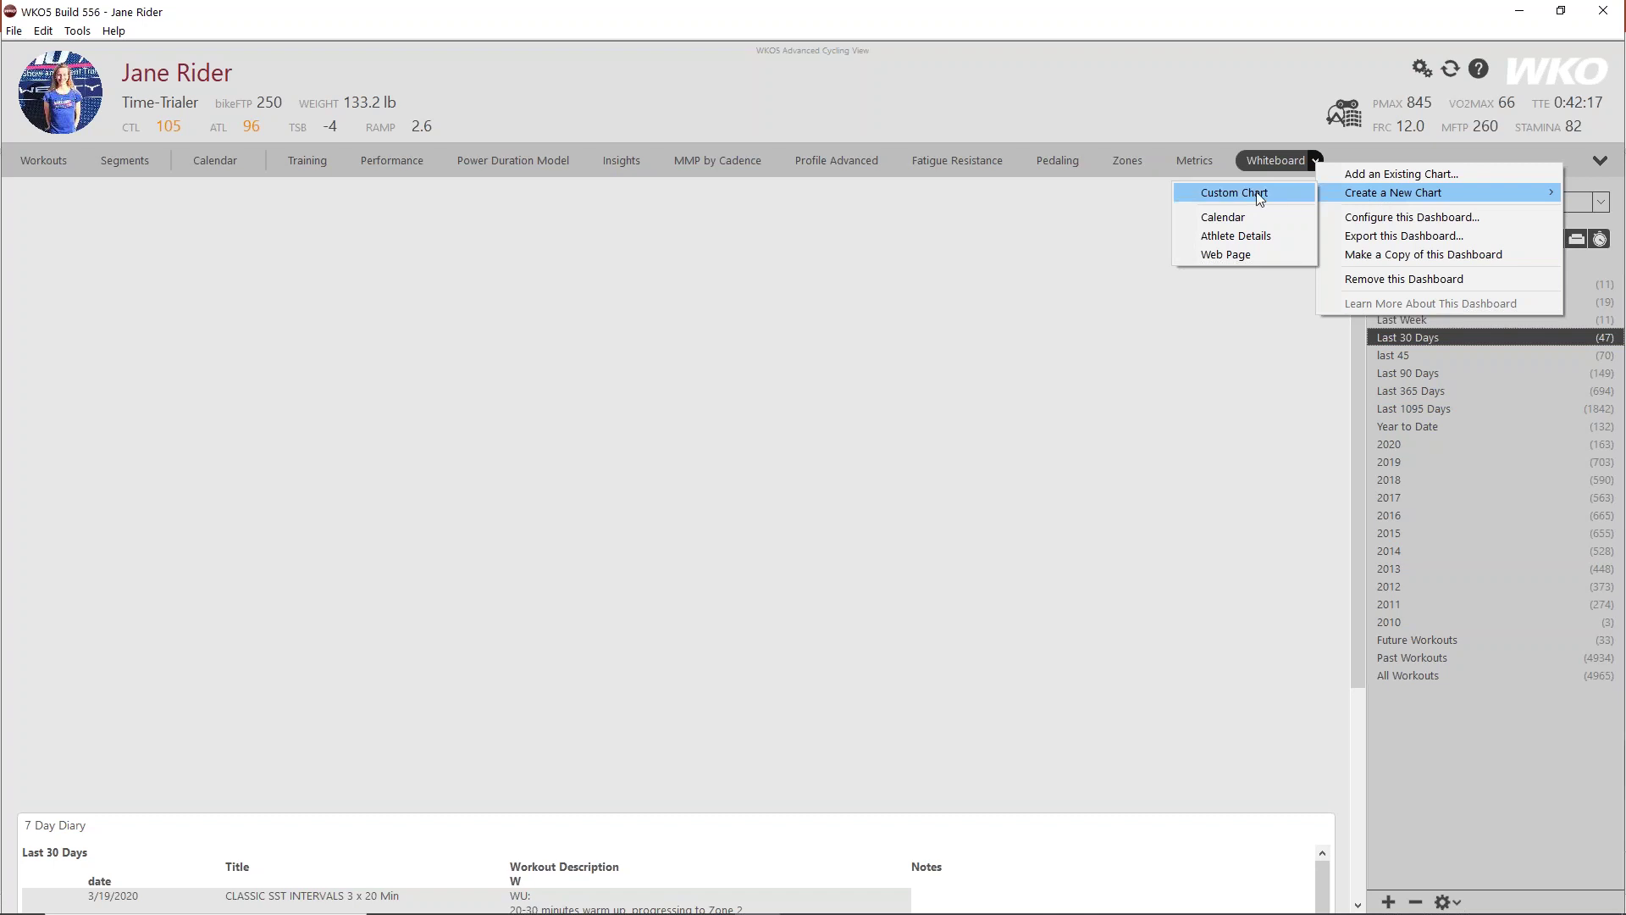
pyautogui.click(1258, 195)
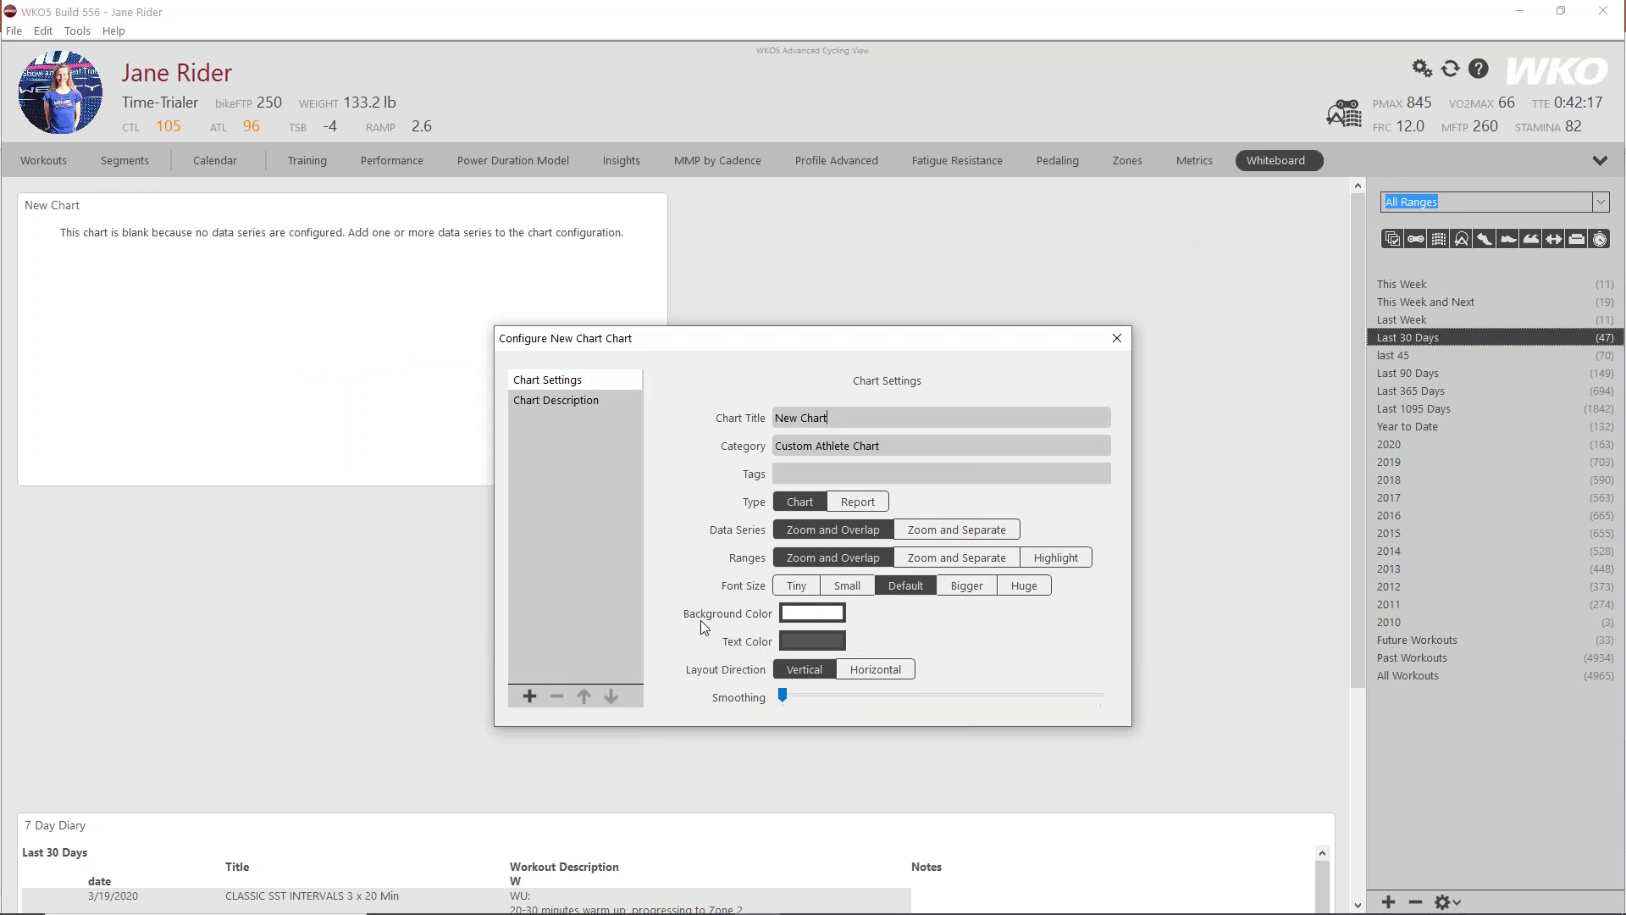
# Step: Add a data series to the new chart, check the preset expressions for Intensity Factor, and close the chart configuration
pyautogui.click(529, 696)
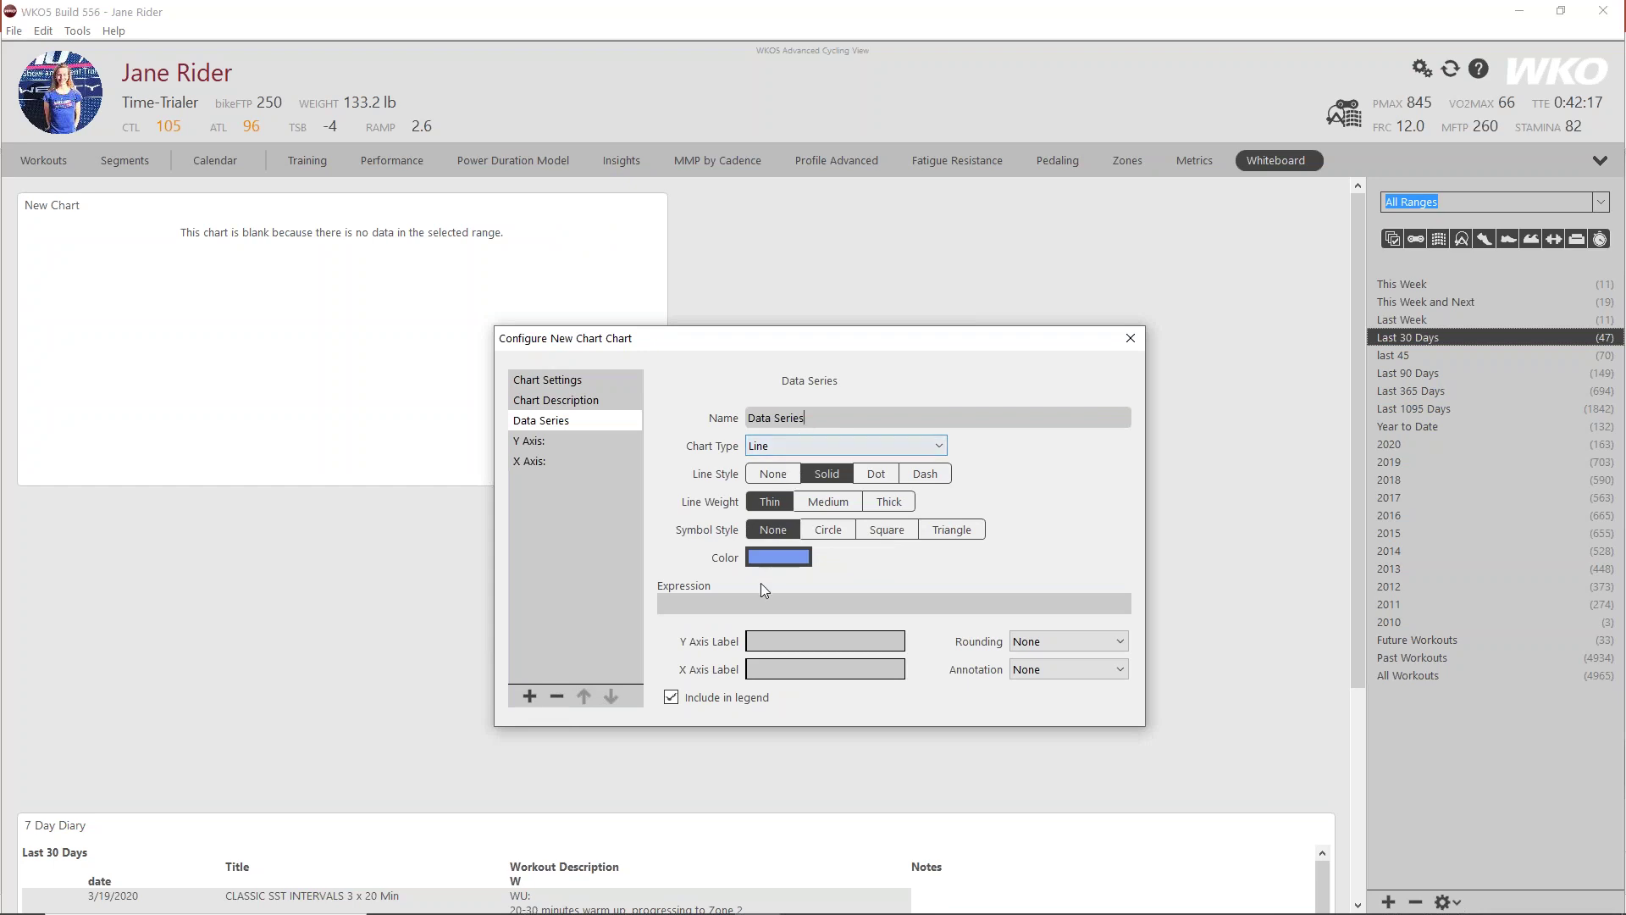
pyautogui.rightClick(699, 589)
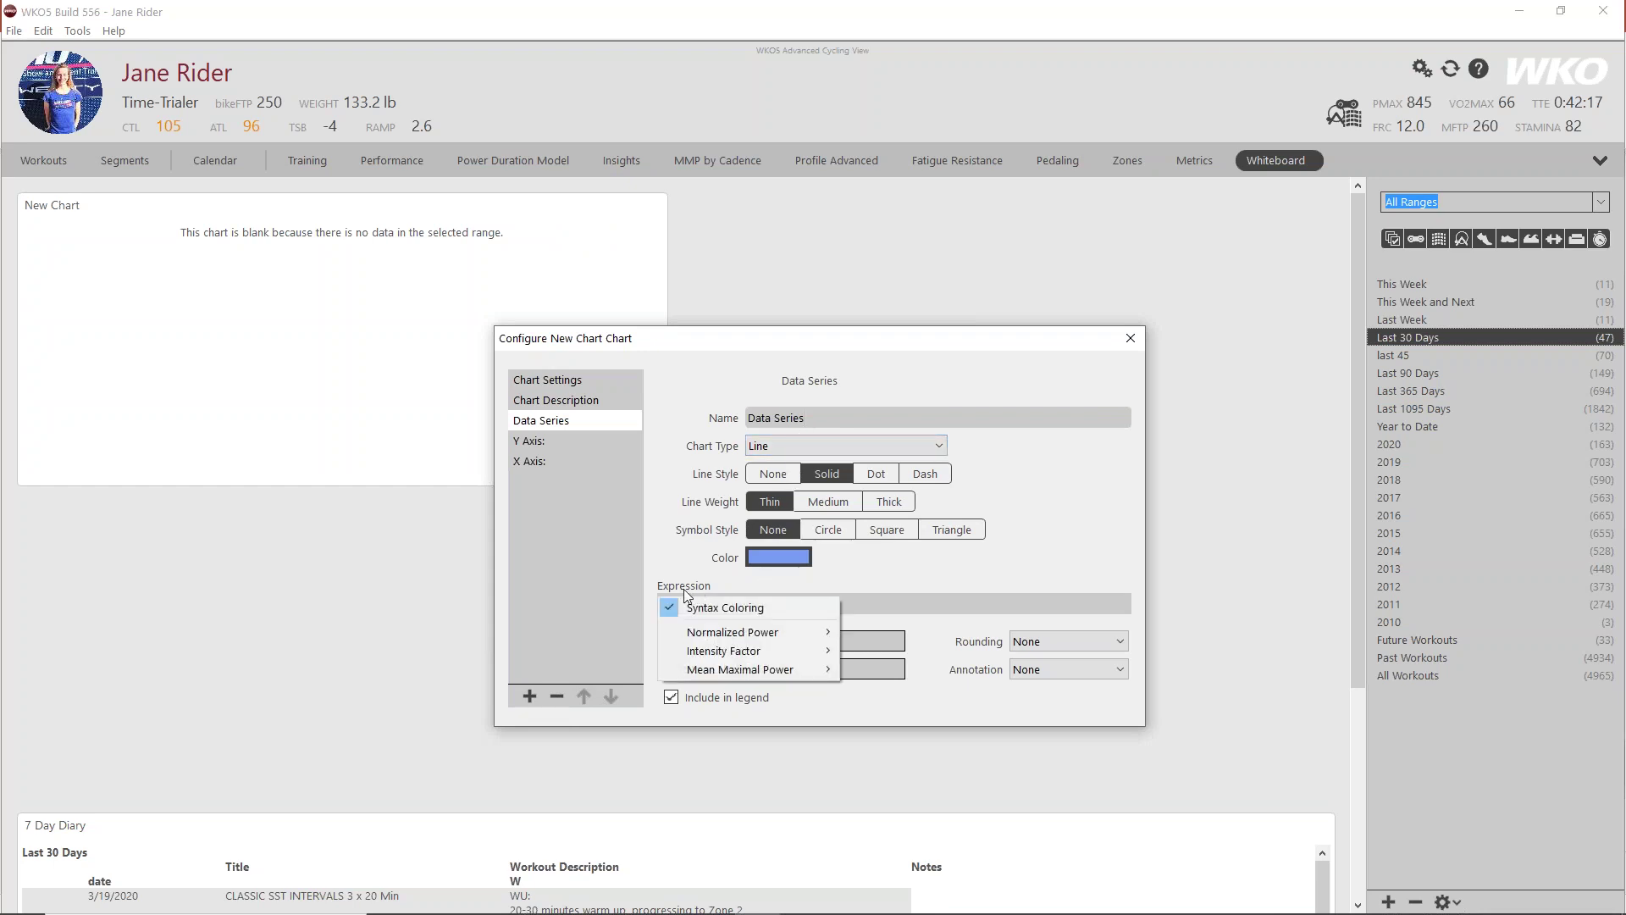
pyautogui.moveTo(720, 649)
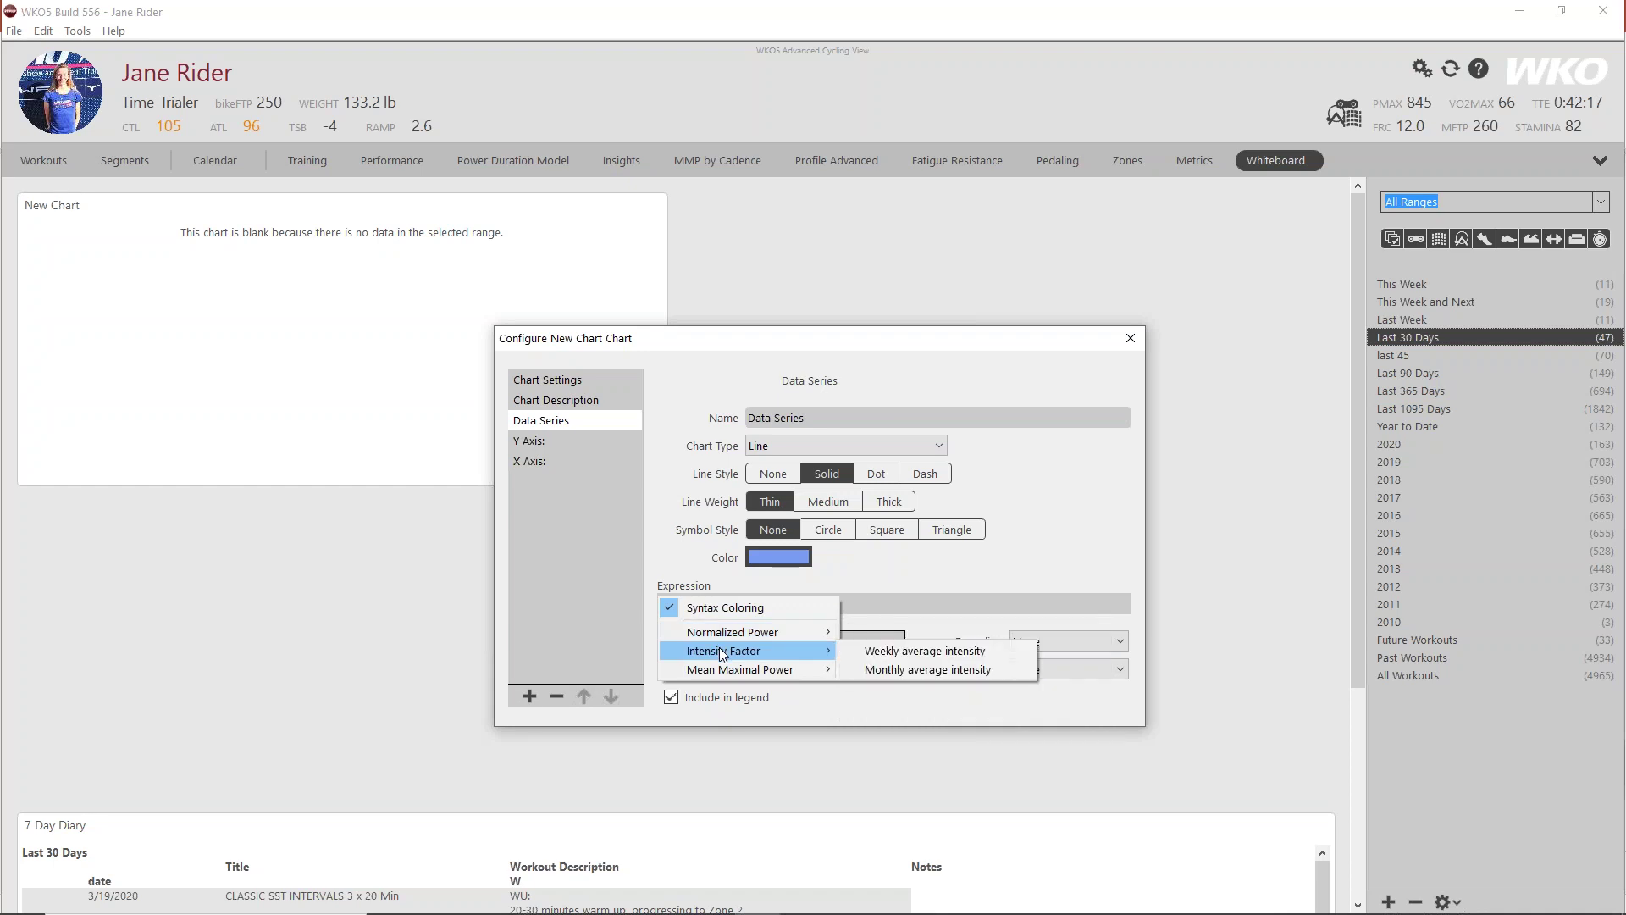
pyautogui.click(1053, 599)
pyautogui.click(1130, 338)
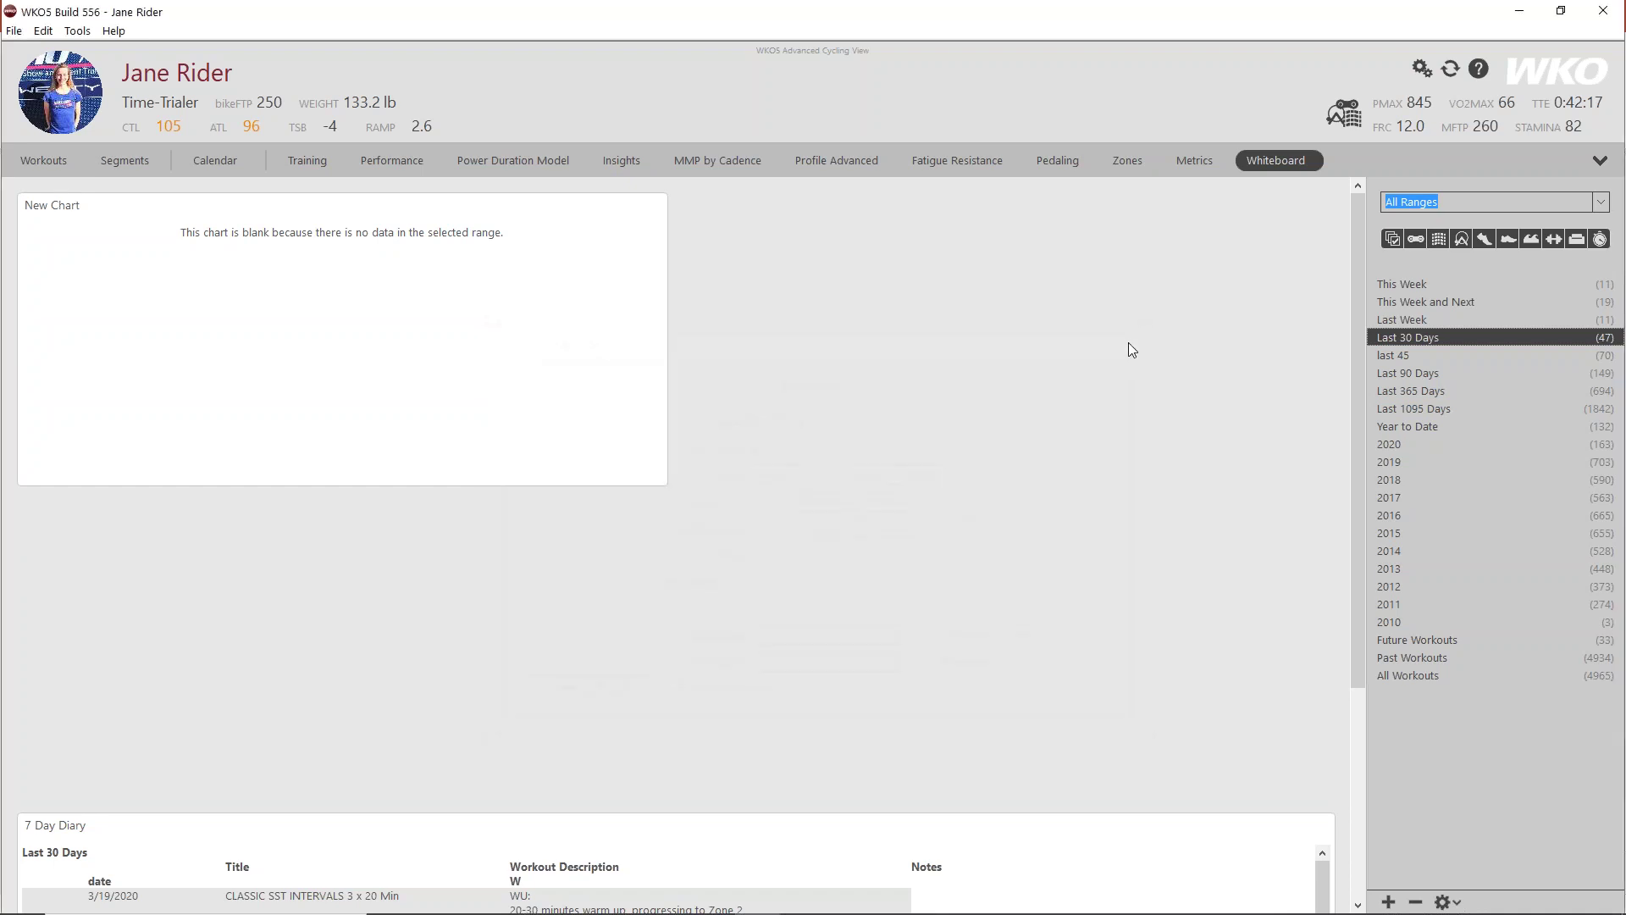
# Step: Remove the blank New Chart from the Whiteboard dashboard, moving it to Chart History
pyautogui.click(659, 204)
pyautogui.click(719, 326)
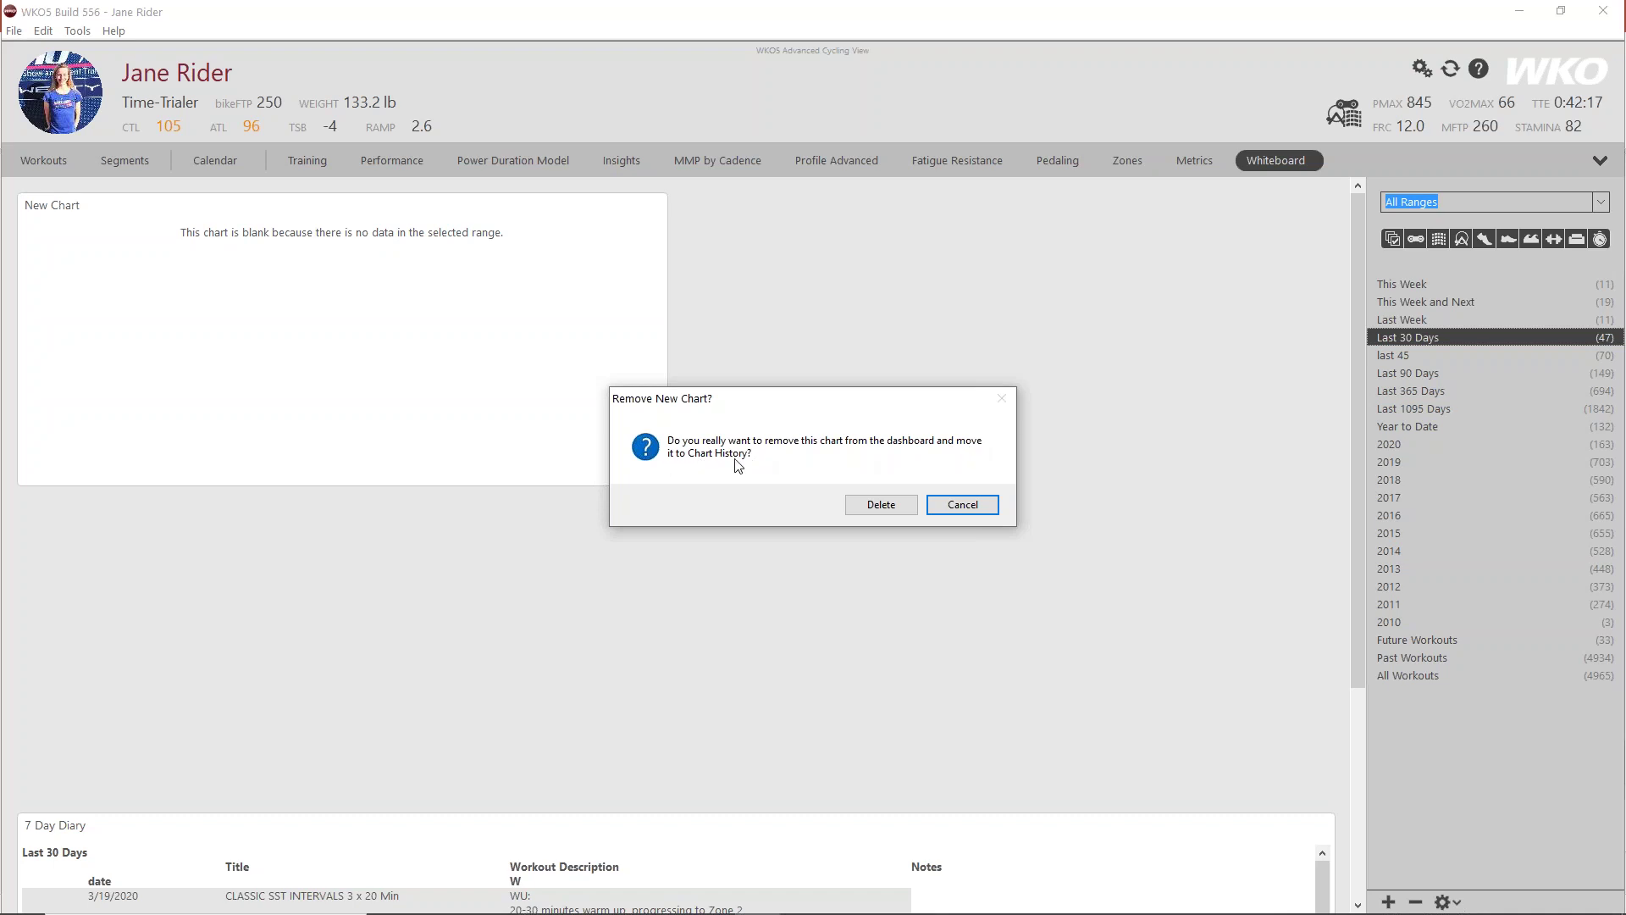
pyautogui.click(876, 509)
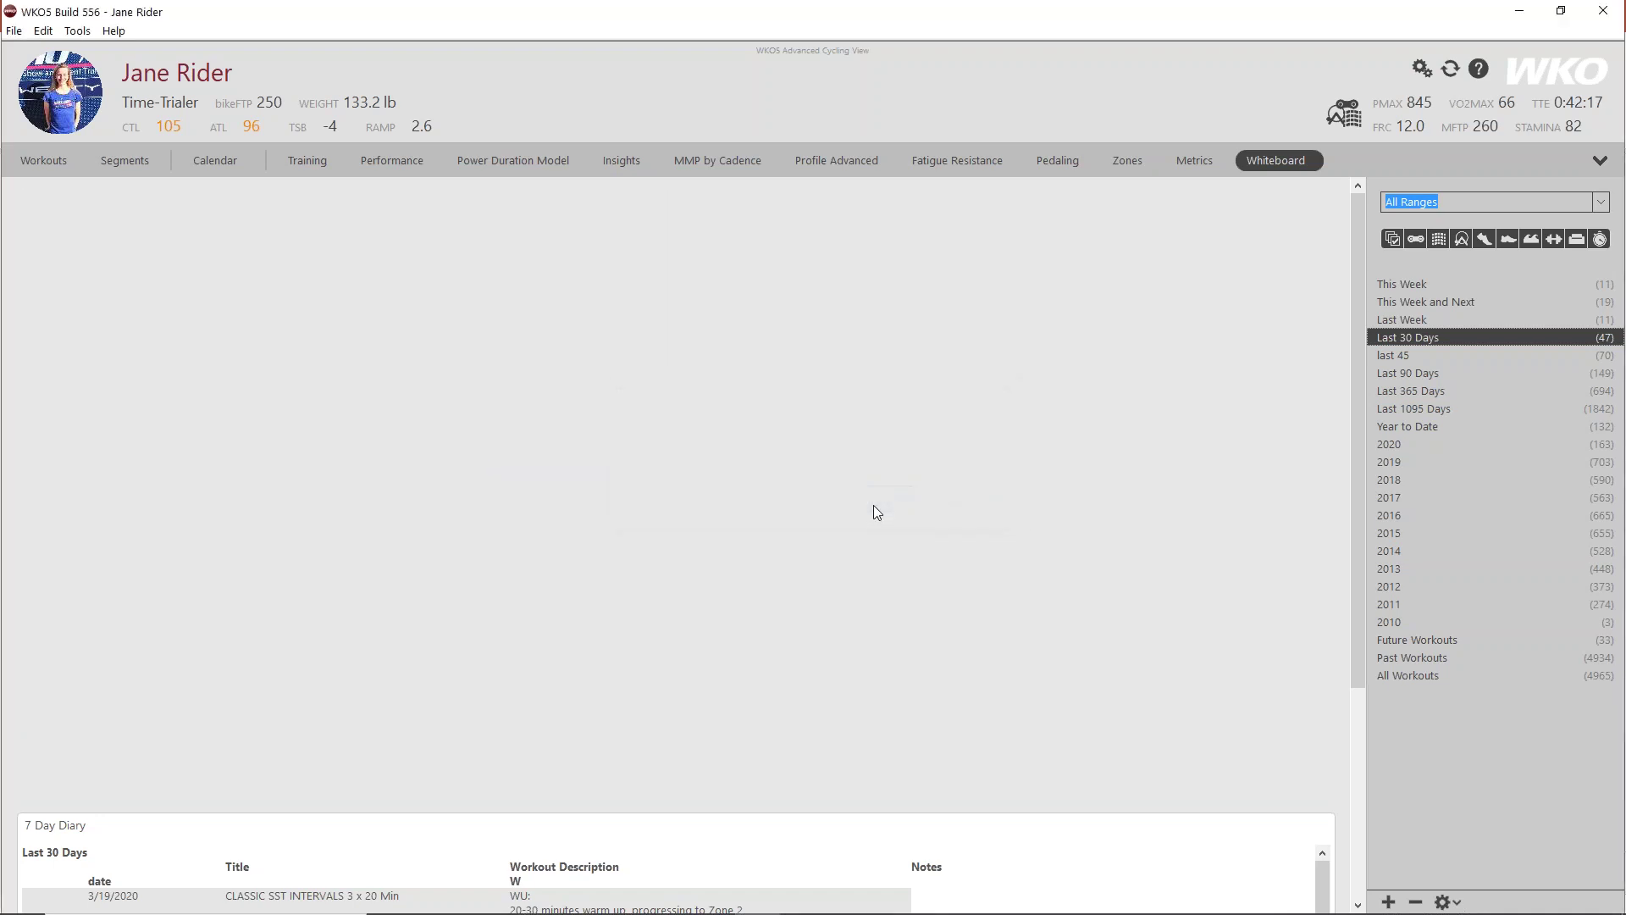
pyautogui.click(840, 829)
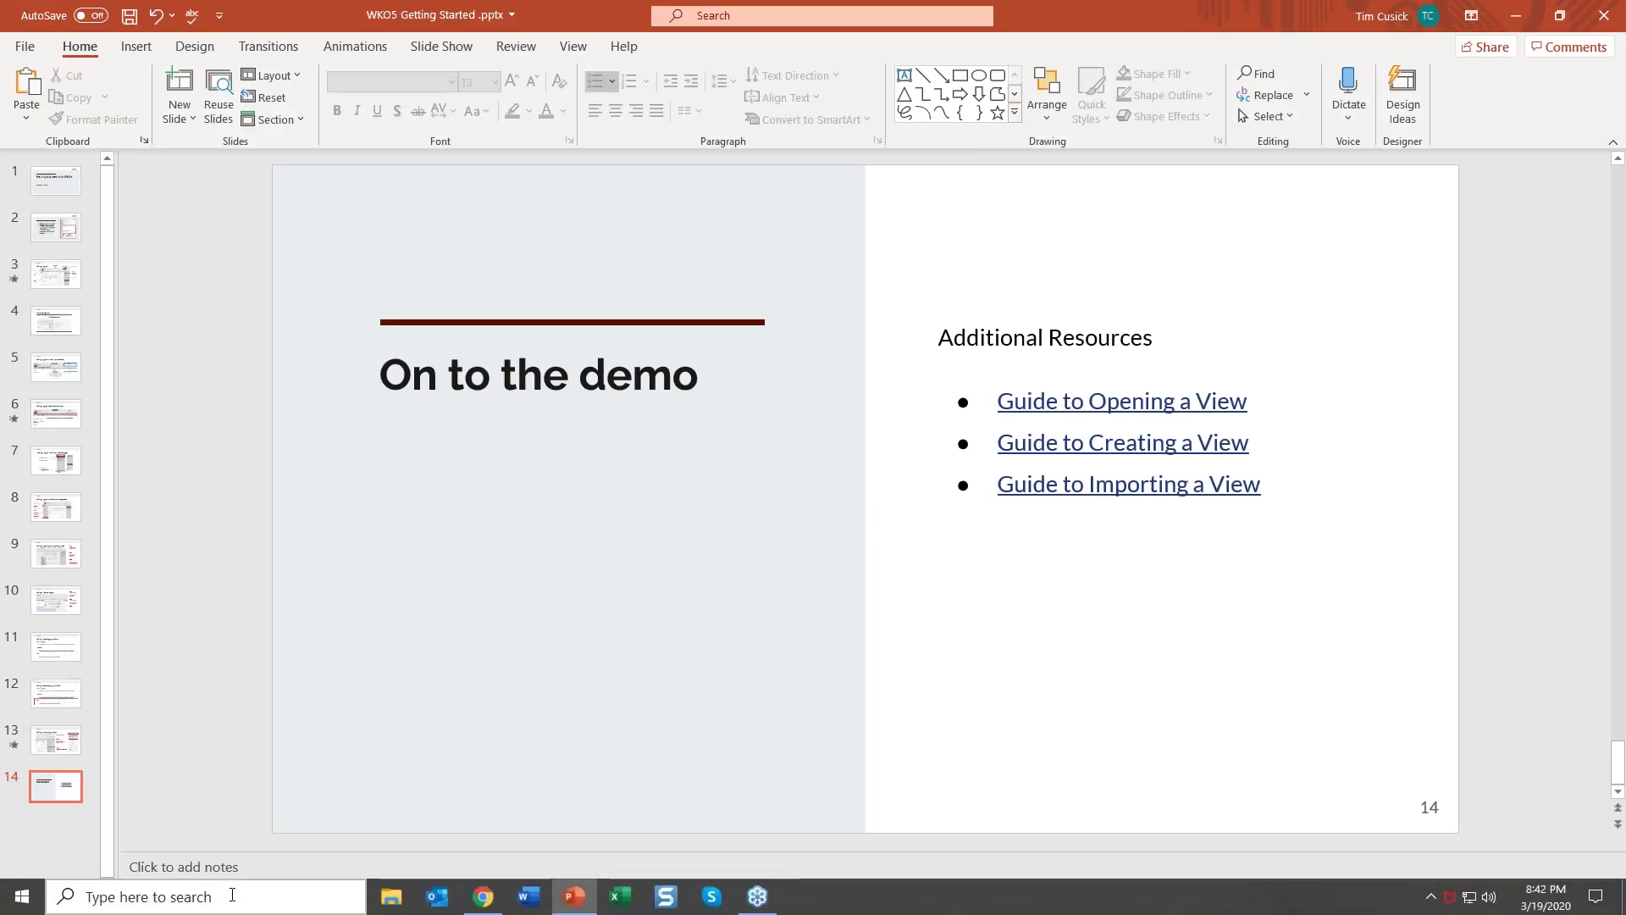
# Step: Search Windows for "wko", launch WKO5 again and bring its window to the front
pyautogui.click(232, 894)
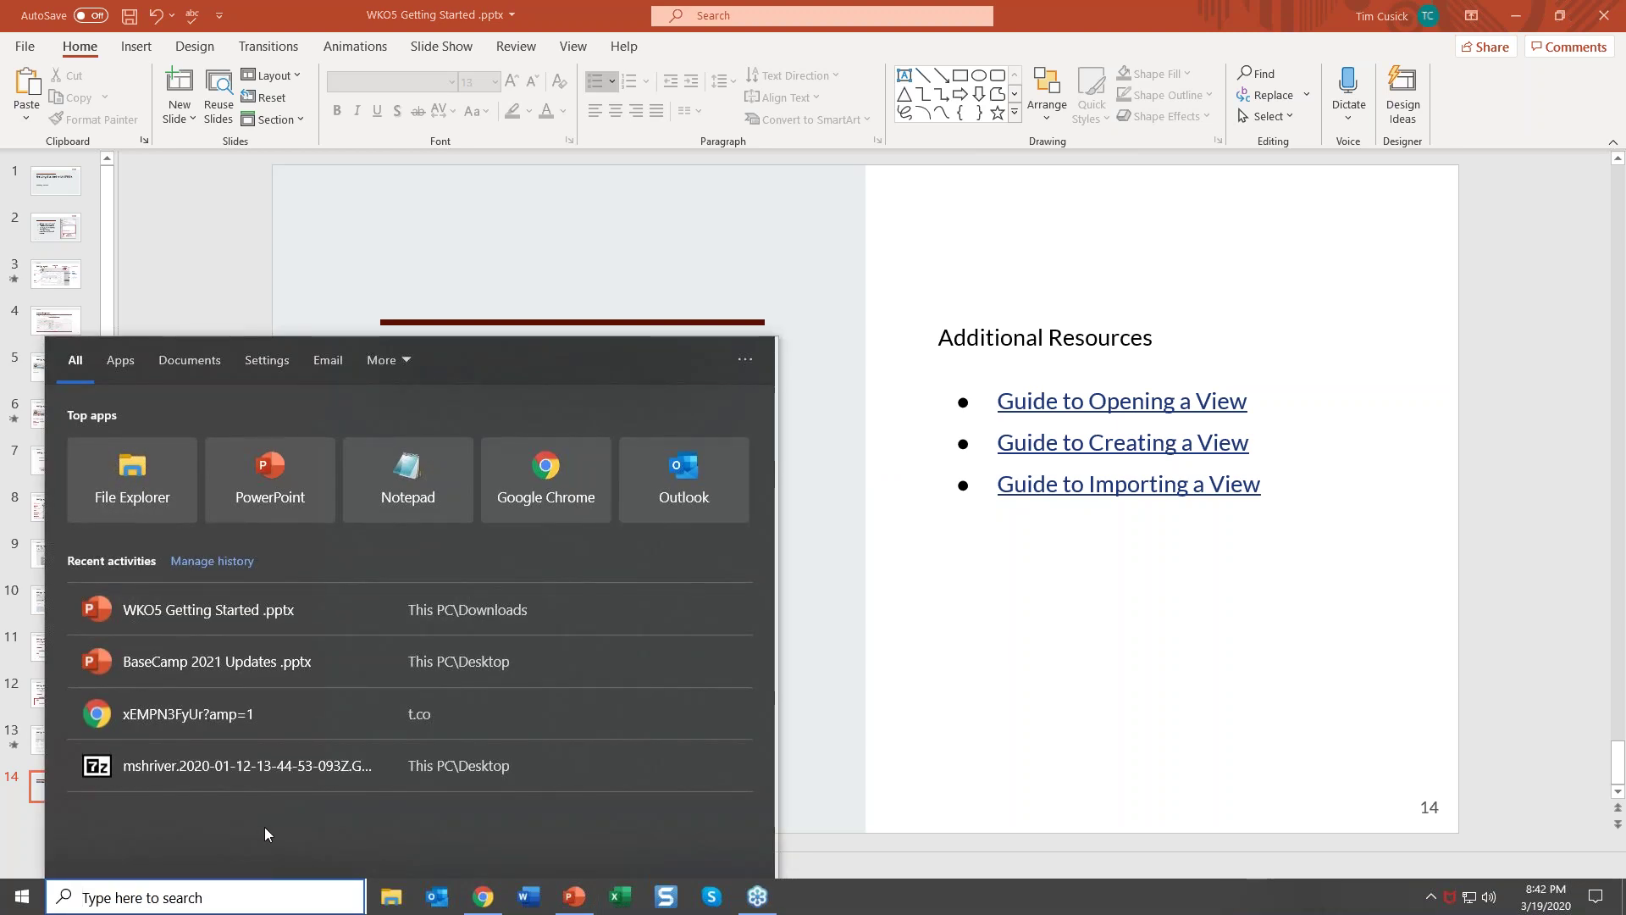
pyautogui.write('wko')
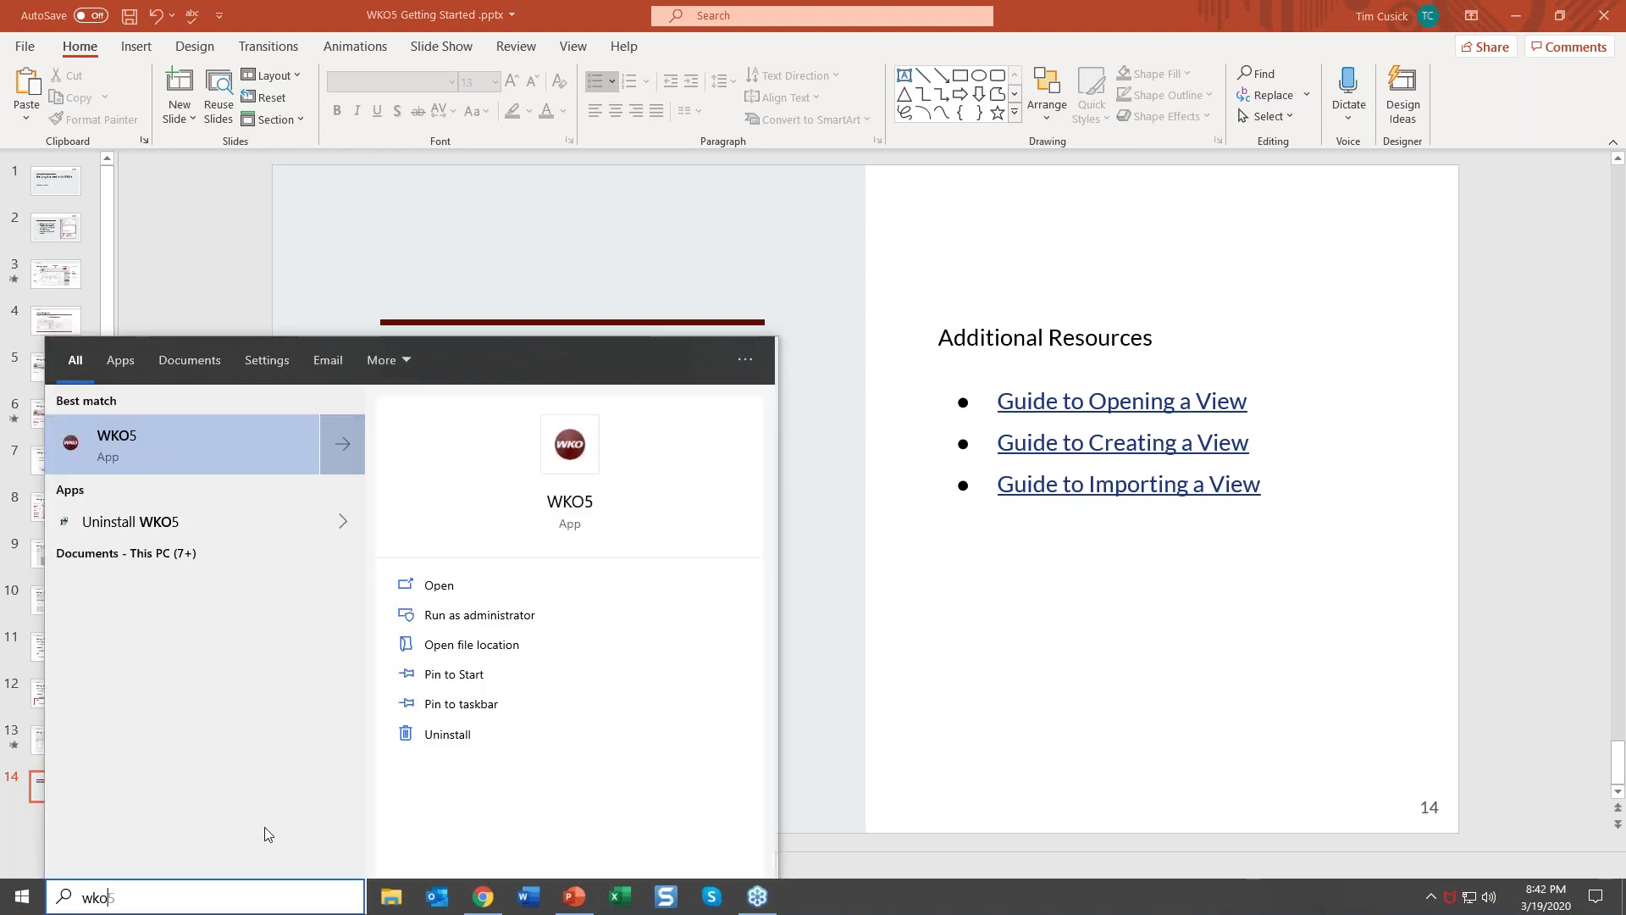
pyautogui.click(173, 451)
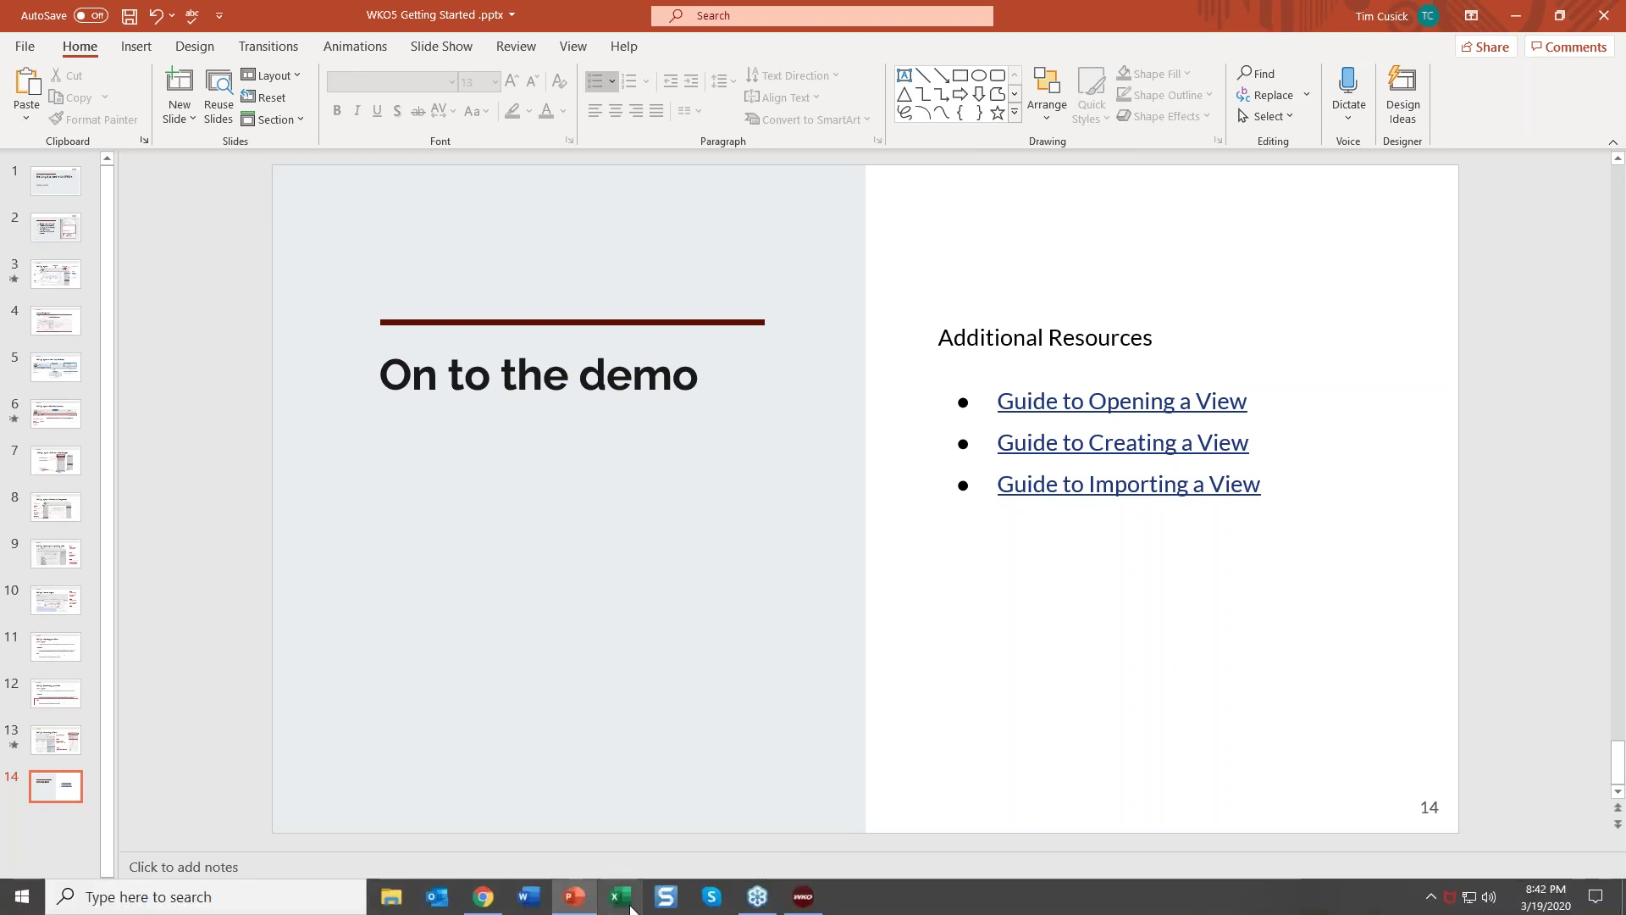
pyautogui.click(798, 903)
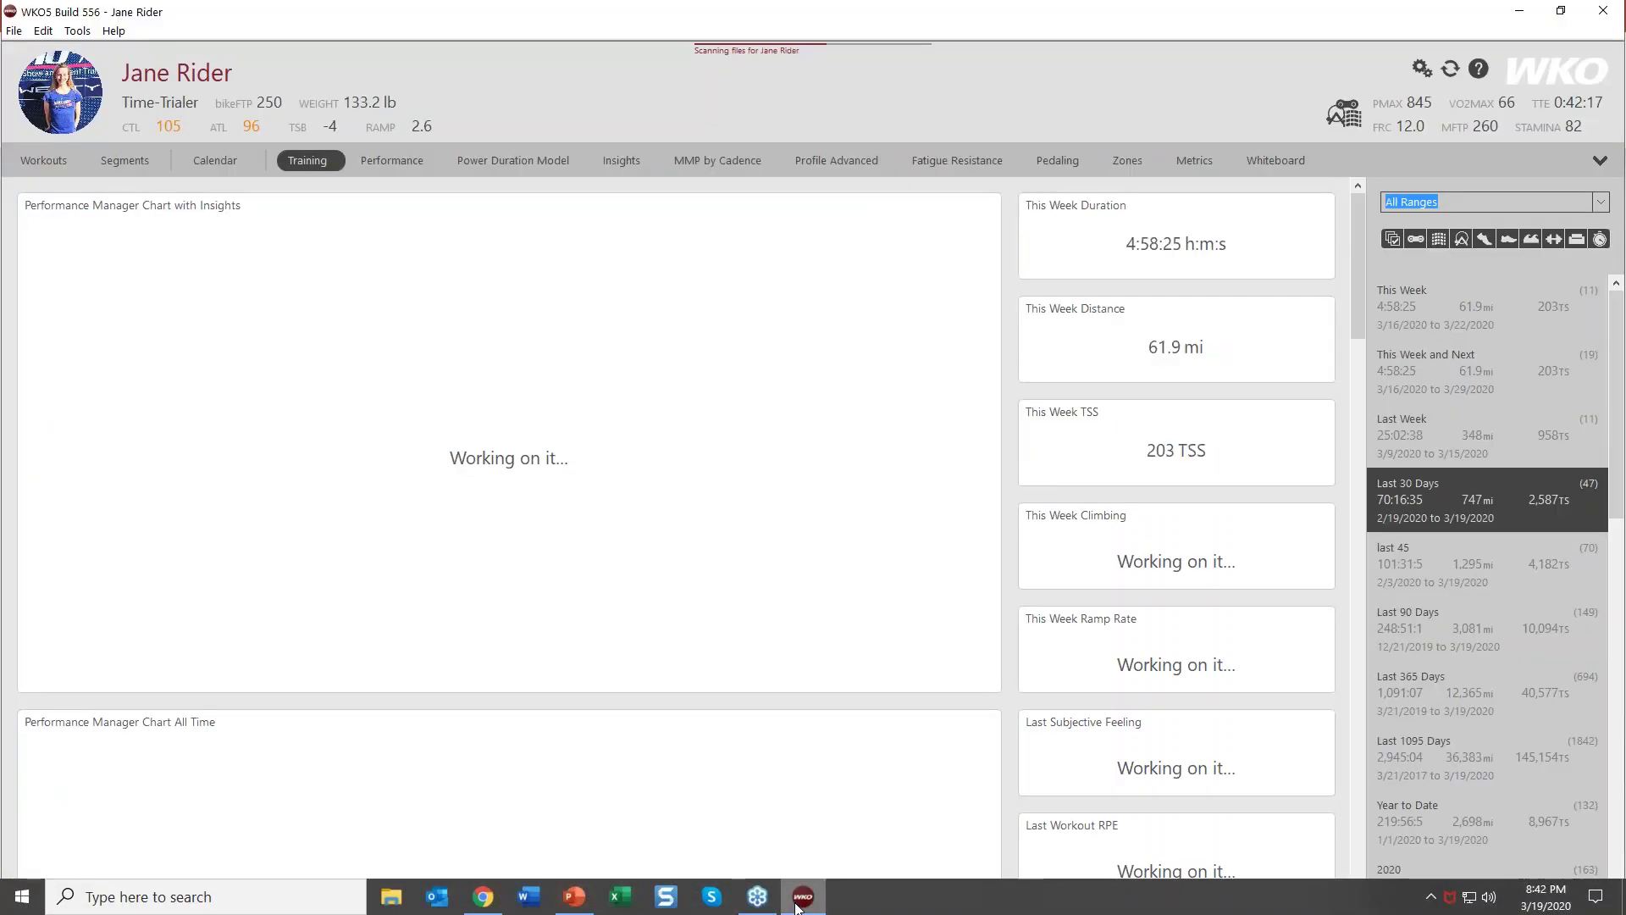